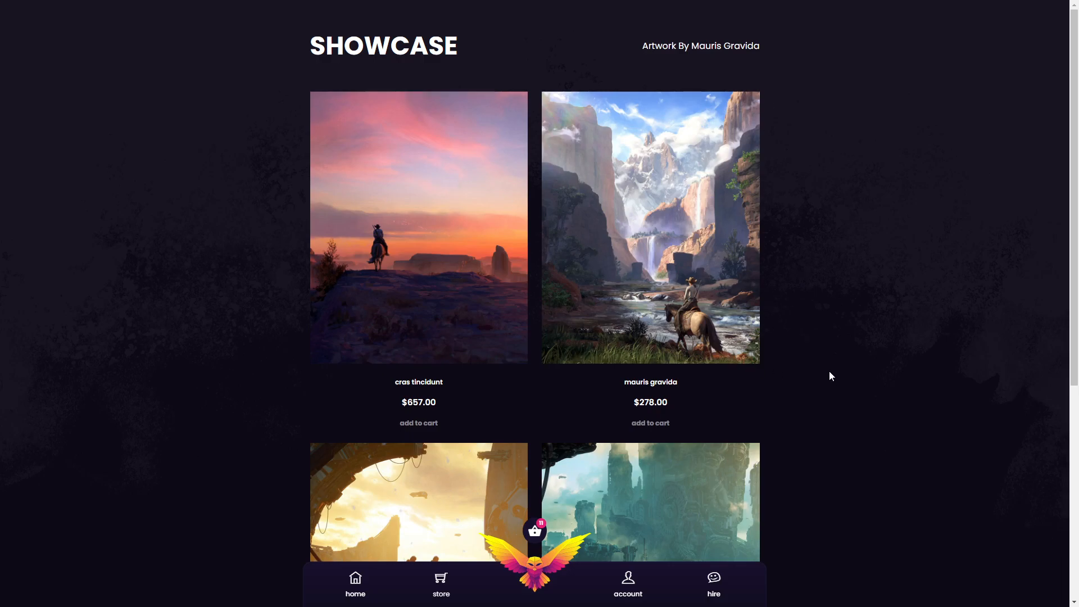
Step: Examine the Showcase home page and its fixed footer menu in the desktop layout and in the emulated Moto G4 view
scroll(805, 355, down, 5)
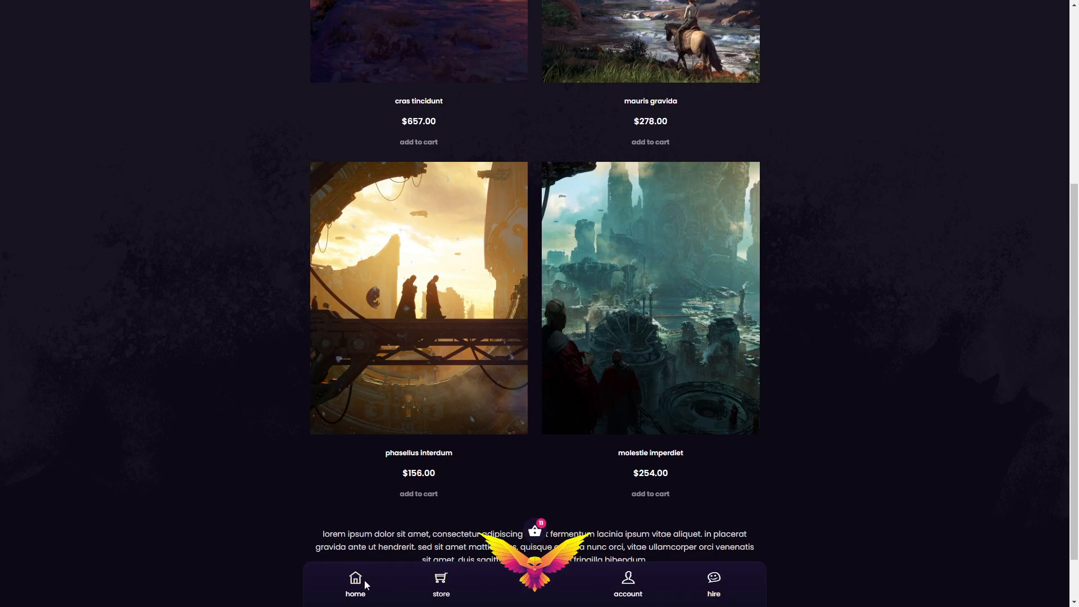
scroll(600, 505, up, 2)
scroll(600, 505, up, 5)
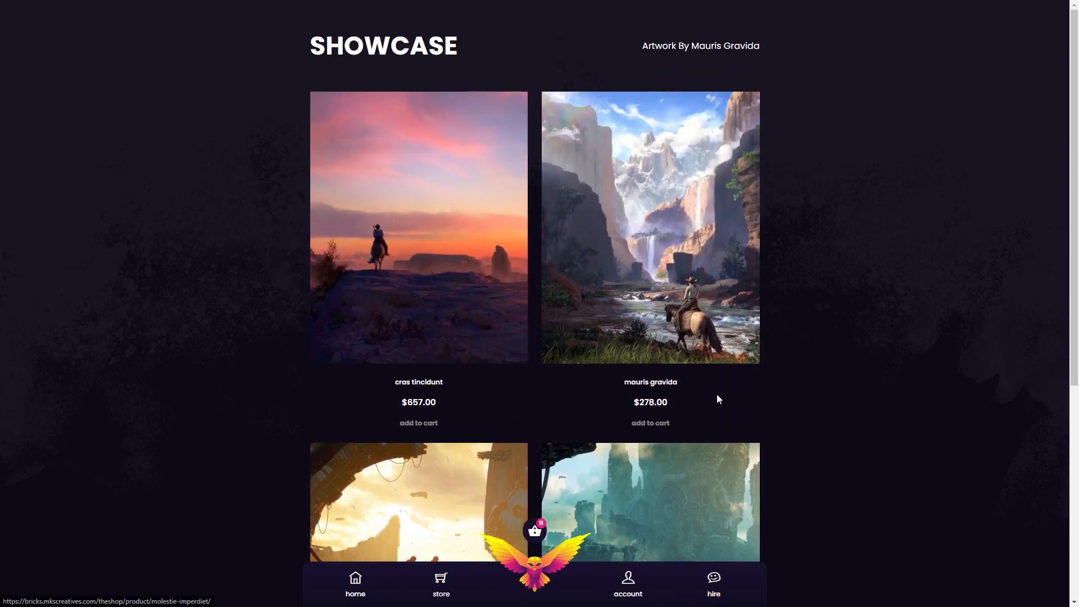
right_click(795, 198)
click(842, 417)
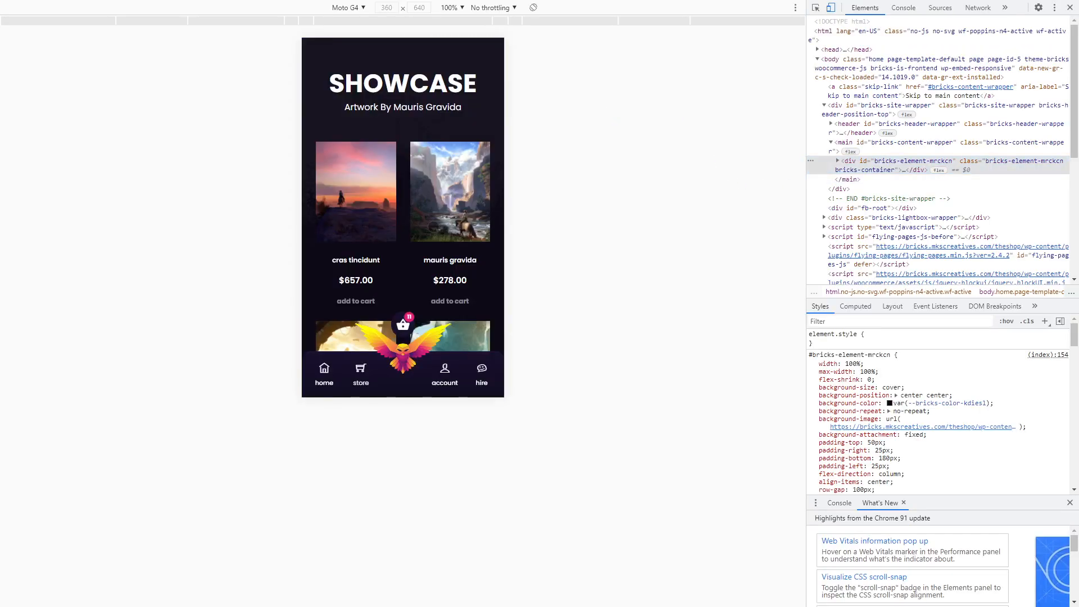
scroll(416, 240, down, 5)
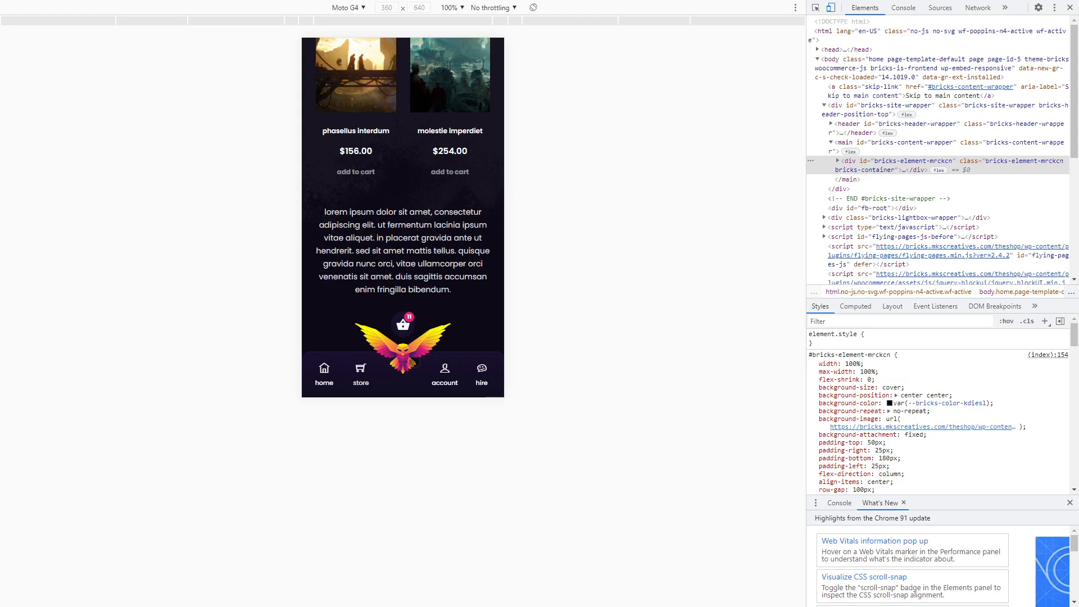
scroll(425, 337, up, 6)
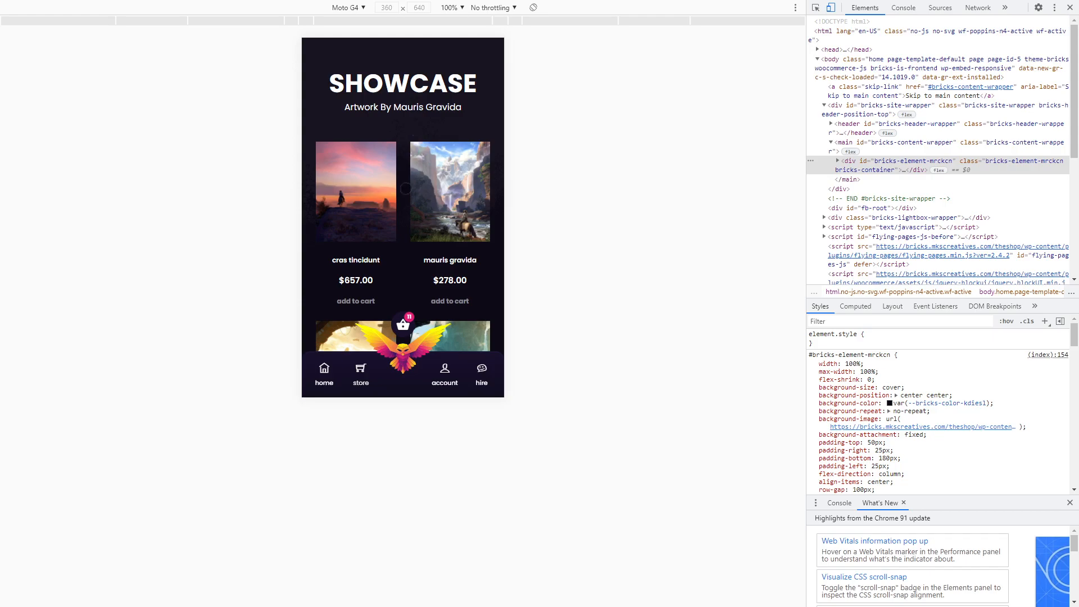
Step: Open the store page in the mobile view and examine its category list and artwork grid with the footer menu
click(361, 368)
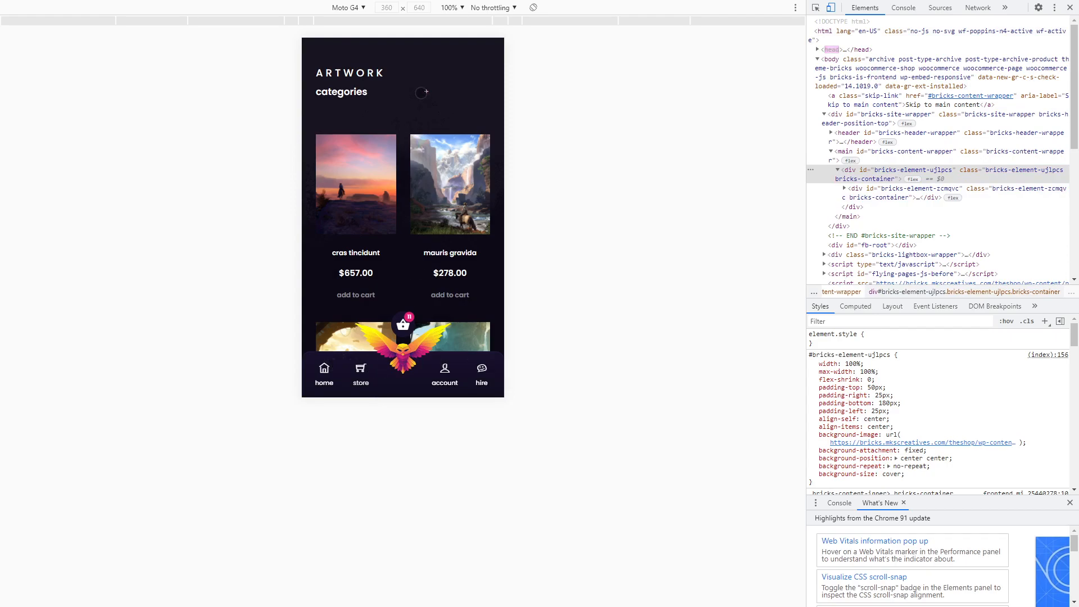
click(425, 91)
click(423, 91)
scroll(390, 236, down, 5)
scroll(390, 236, down, 5)
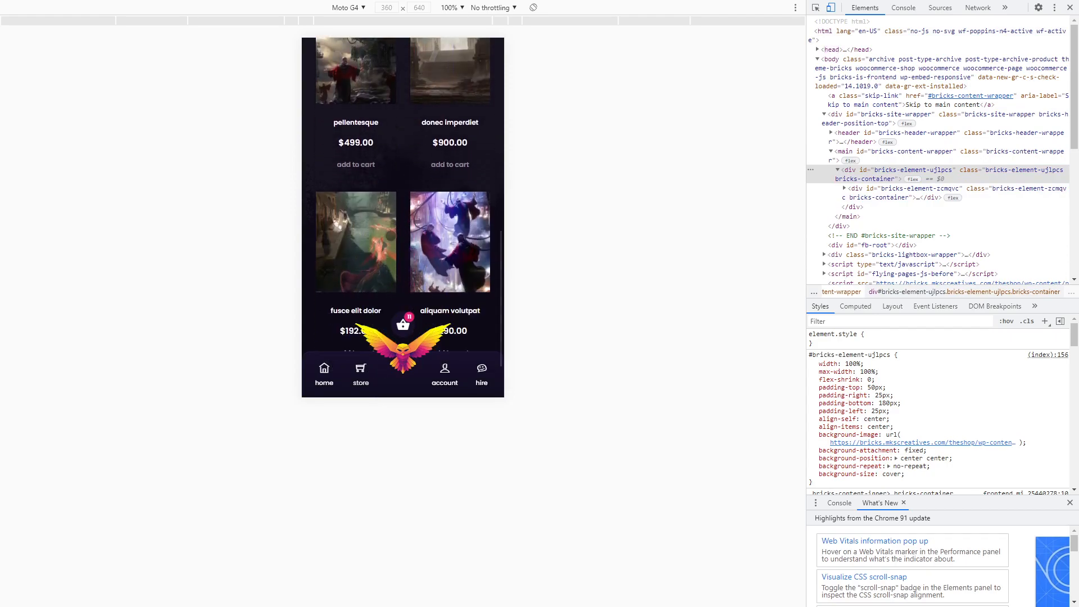
scroll(391, 247, up, 7)
scroll(392, 254, up, 3)
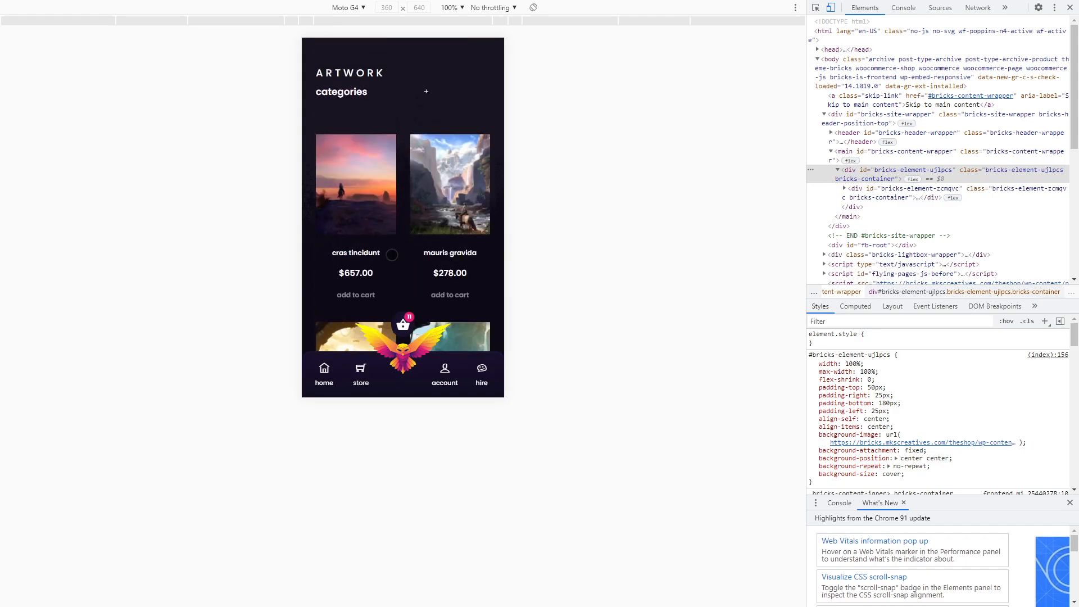
Step: Return to the home page in desktop layout and switch to the Footer Menu page in the Bricks builder
click(1070, 7)
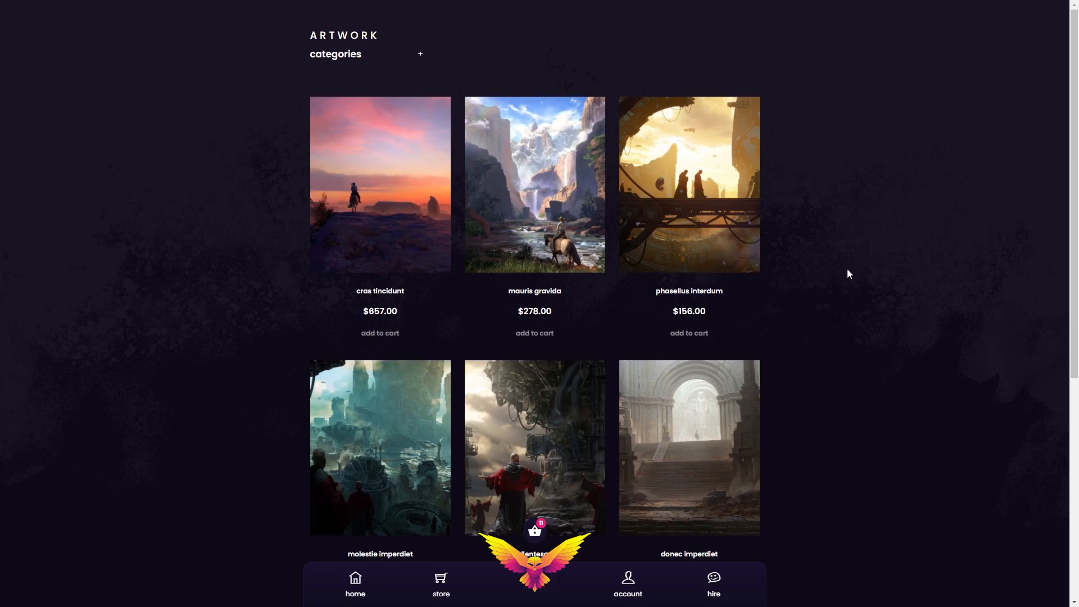
click(355, 594)
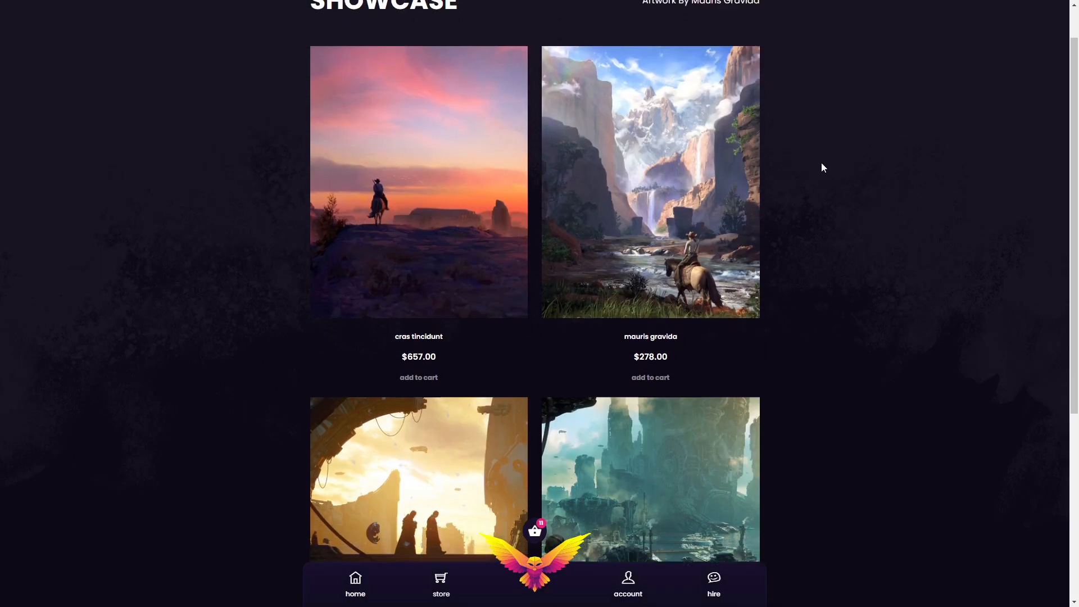
key(F11)
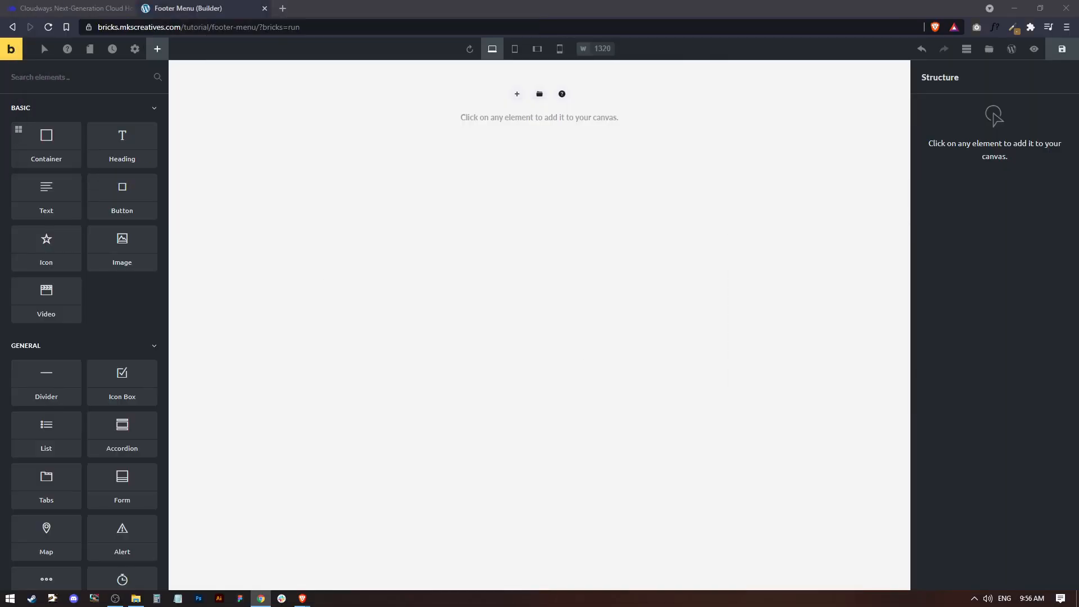
click(438, 123)
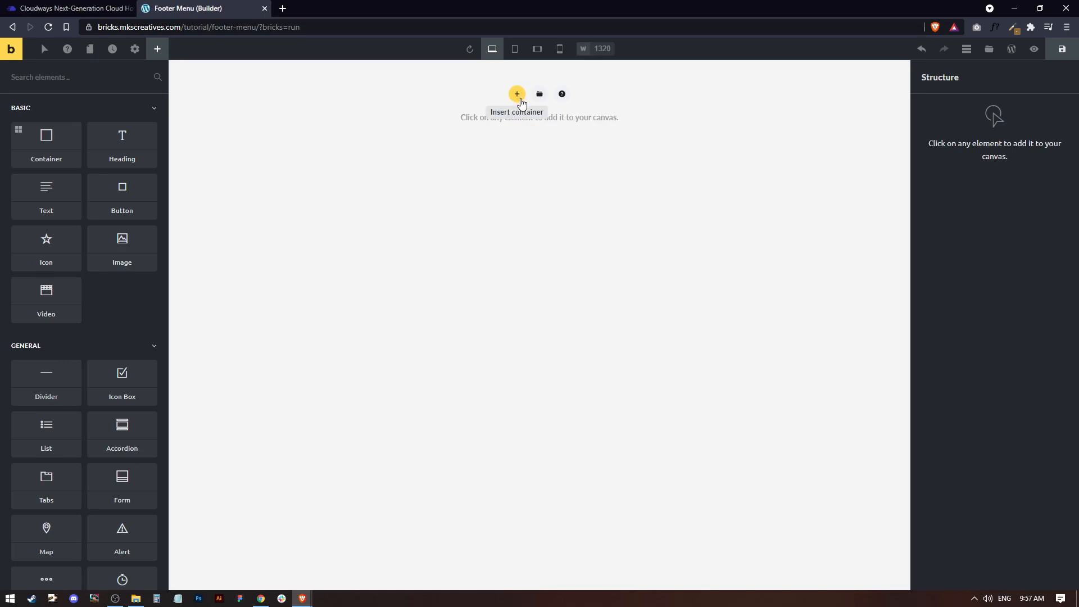
Step: Insert a container on the empty canvas and rename it Footer Menu
click(518, 97)
click(980, 110)
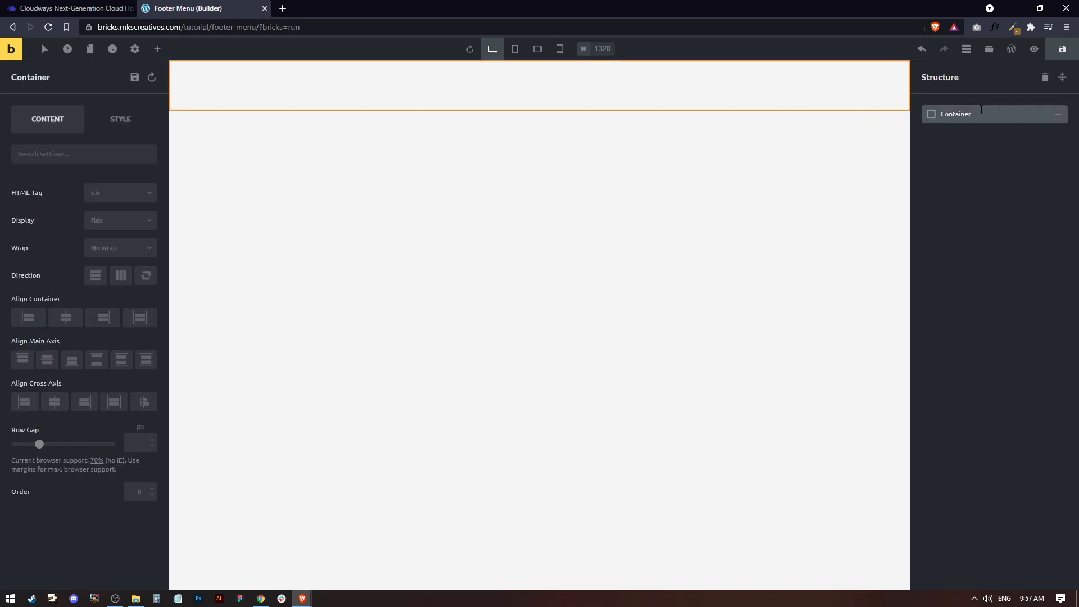
double_click(963, 113)
text(Footer Menu)
Step: Set the Footer Menu container's width to 100% and its height to 10 vh
click(145, 116)
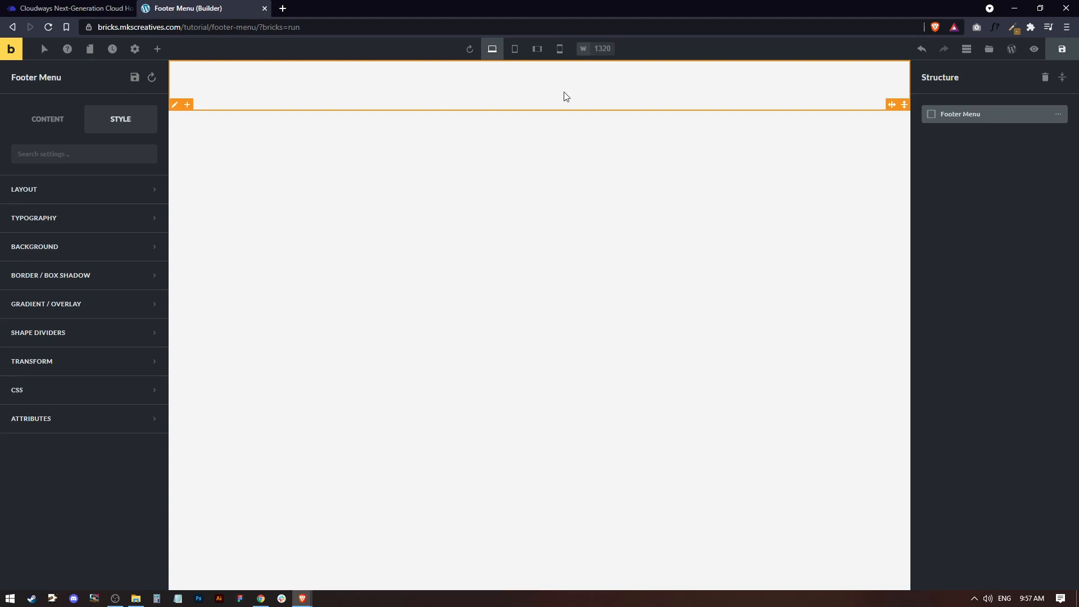
click(69, 191)
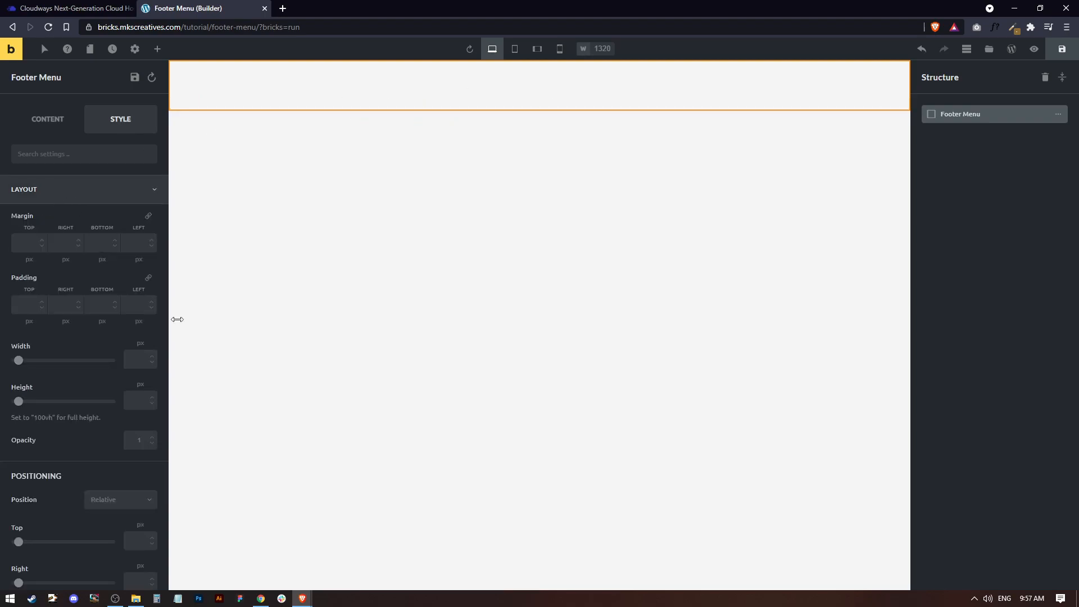
click(140, 343)
click(140, 428)
text(100)
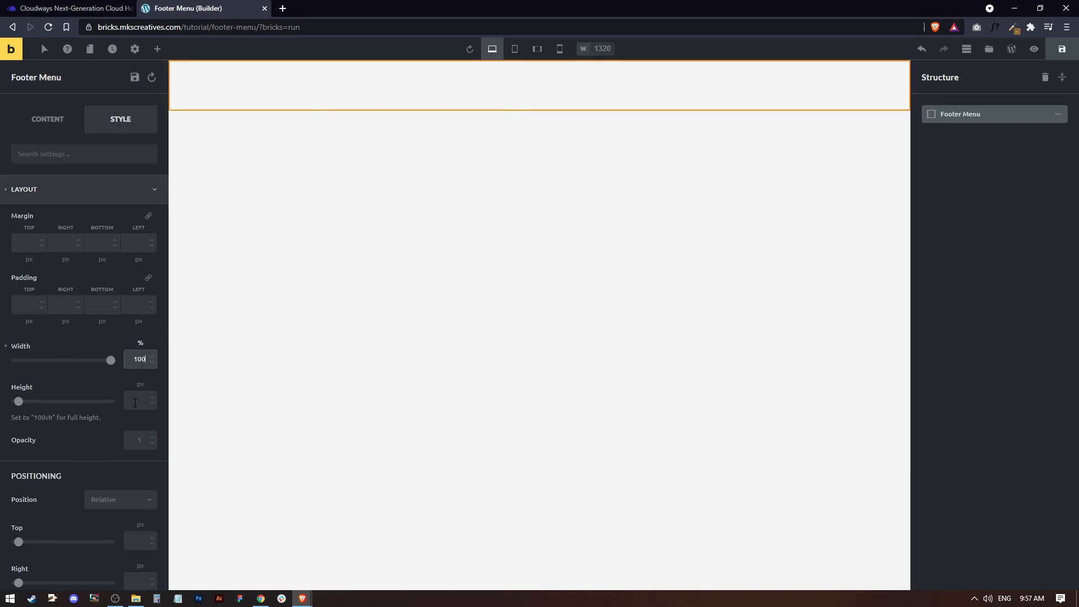
click(141, 385)
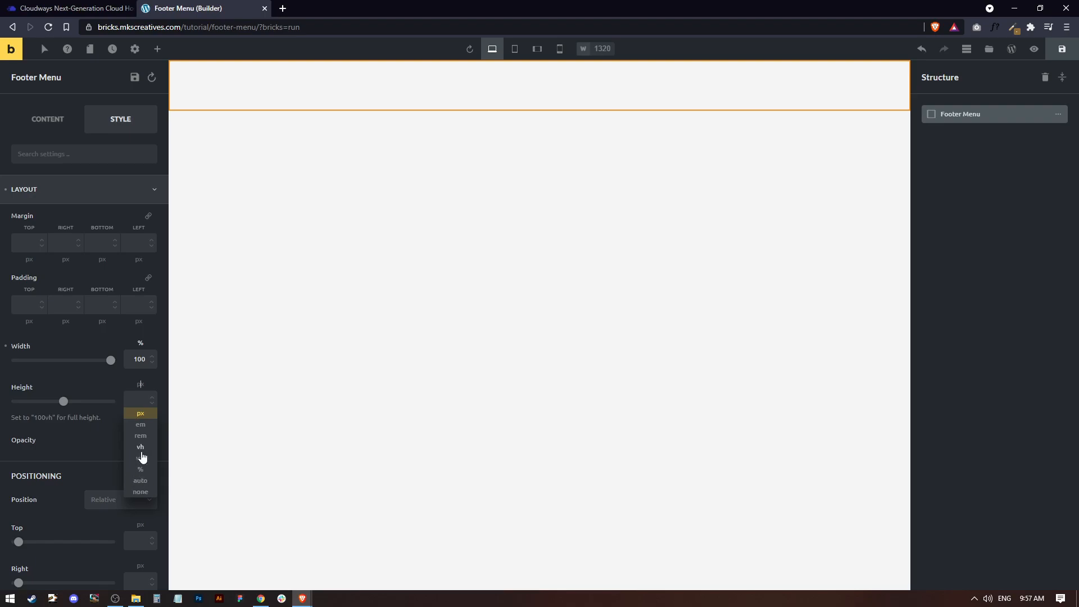
click(140, 446)
click(139, 398)
text(10)
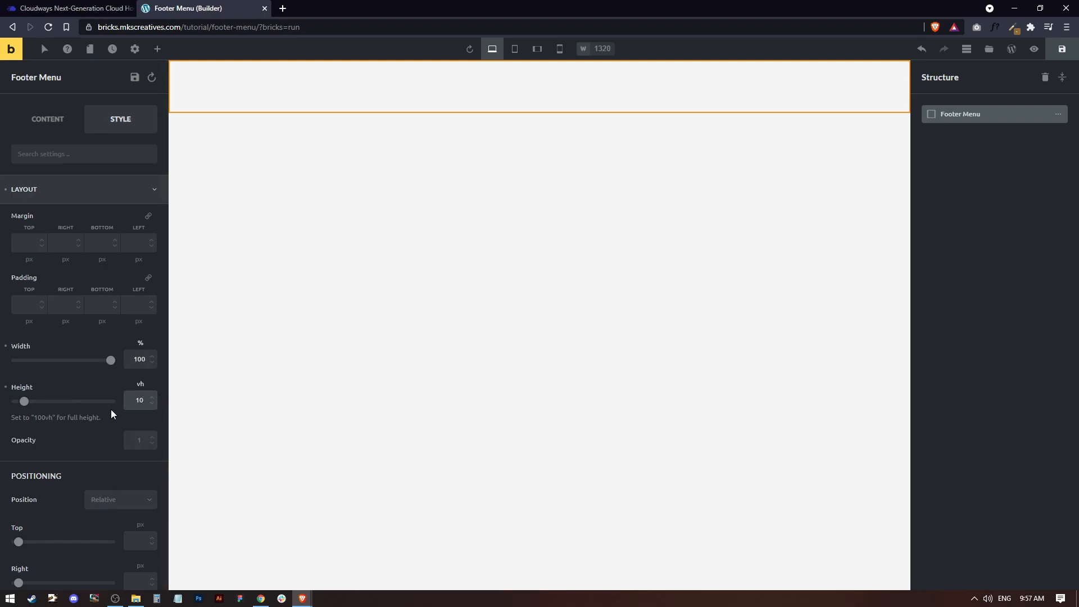
Step: Give the Footer Menu container a fixed position with a bottom offset of 0 px and a z-index of 999
scroll(111, 419, down, 5)
click(113, 221)
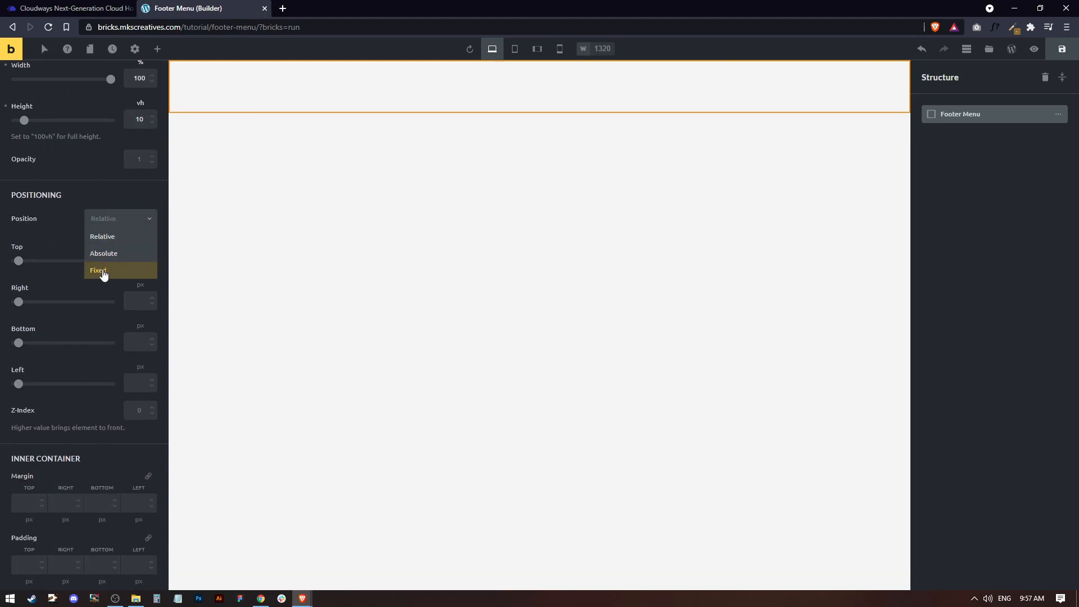
click(103, 271)
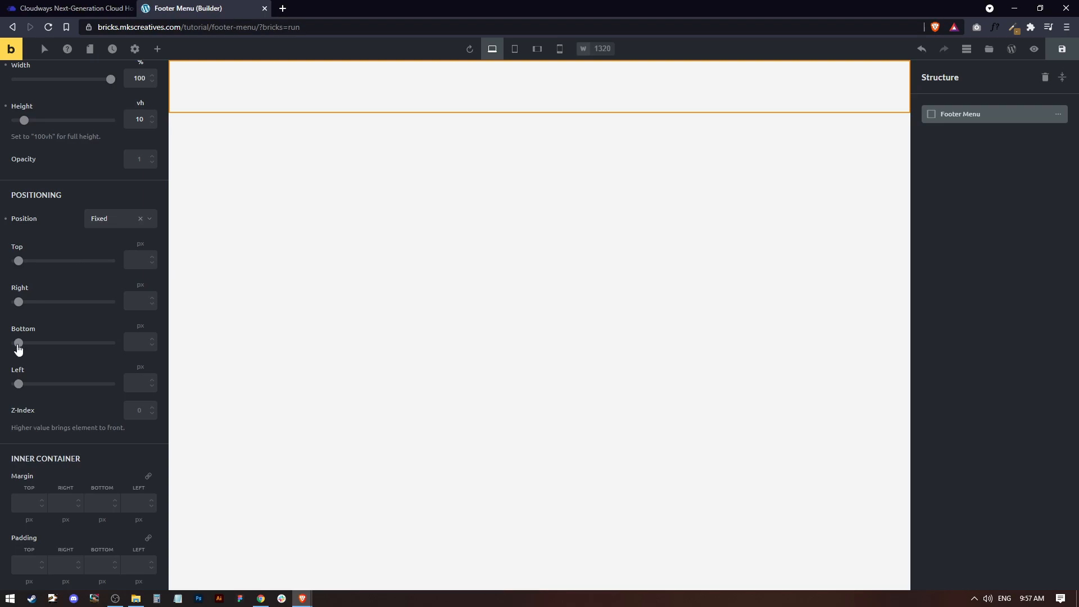
click(131, 337)
text(0)
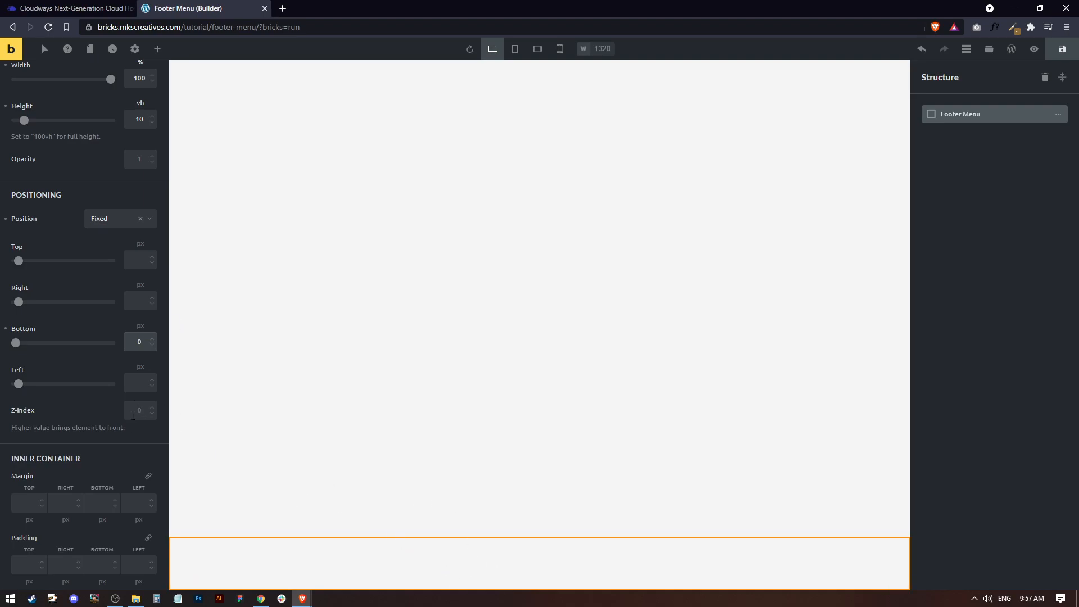
click(131, 410)
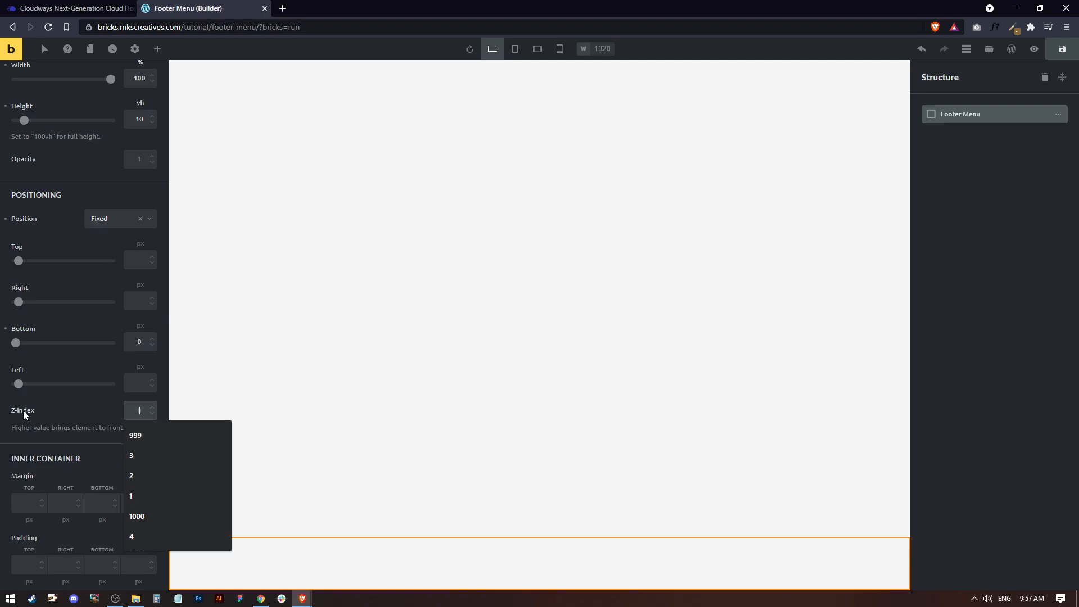
click(151, 443)
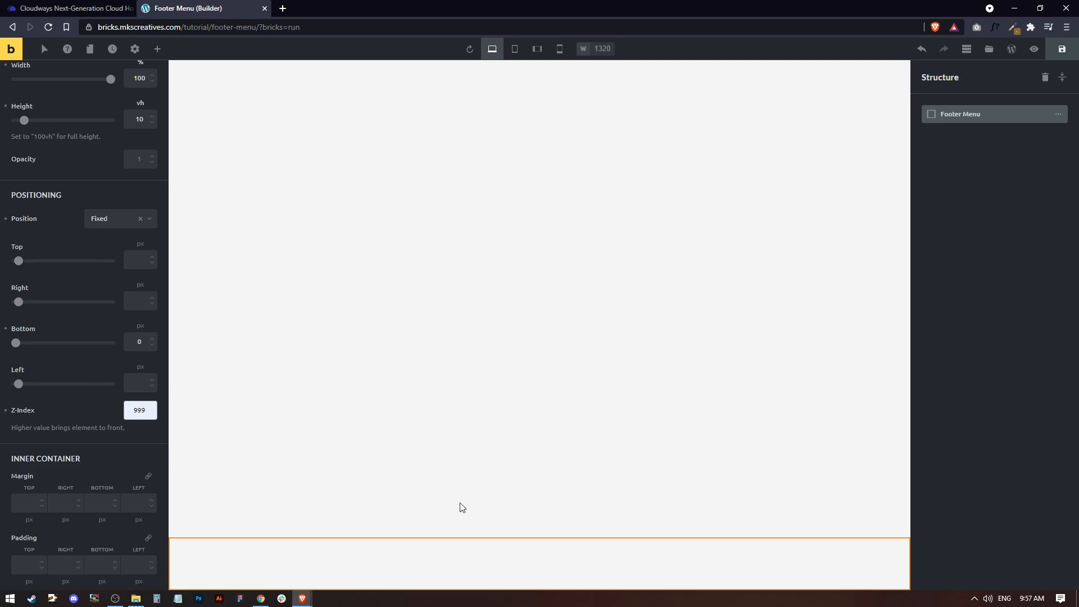
Step: Add a nested container inside the Footer Menu container
scroll(100, 153, up, 1)
scroll(100, 153, up, 3)
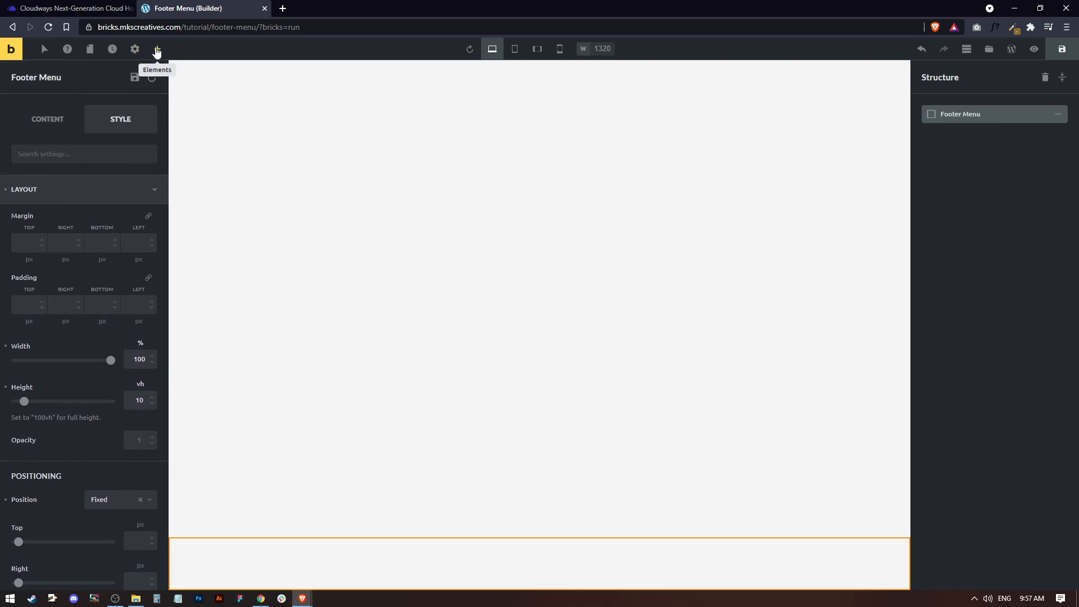
click(154, 51)
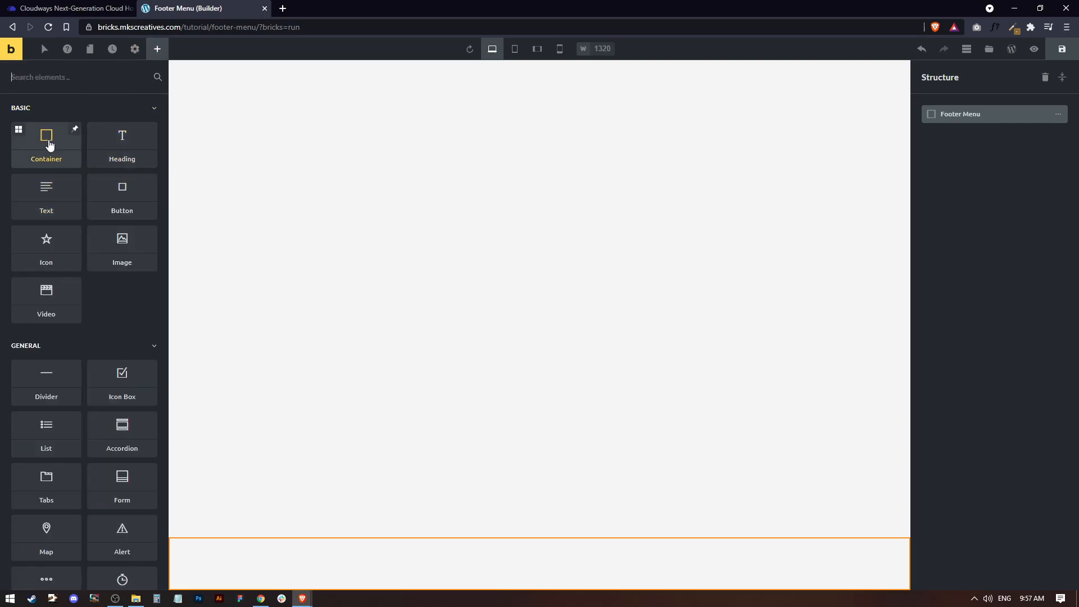
click(48, 142)
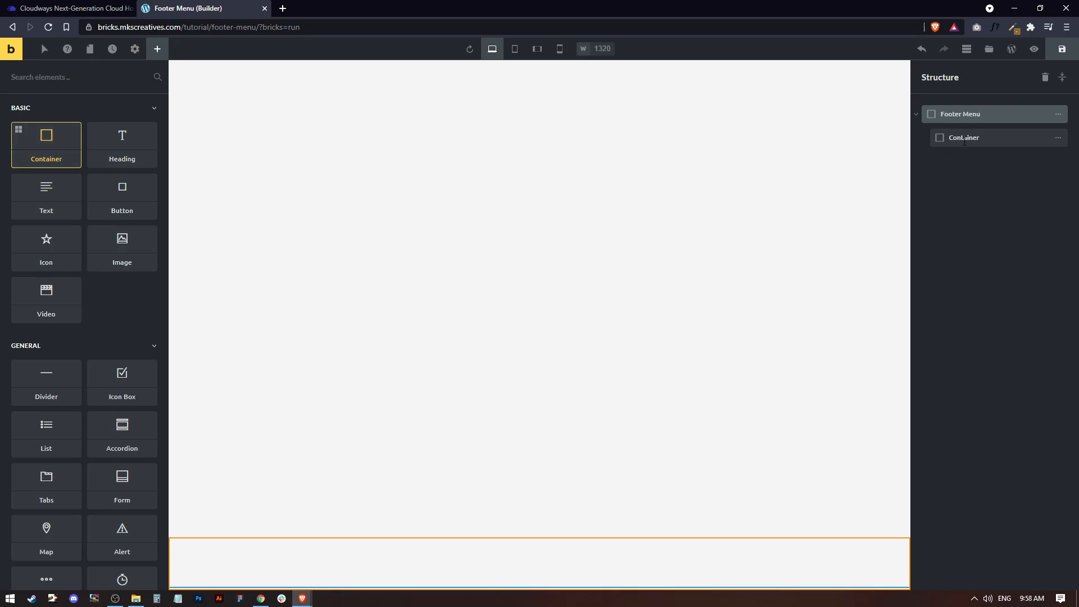
Step: Set the nested container's width to 850 px and align it to the center of Footer Menu
click(965, 140)
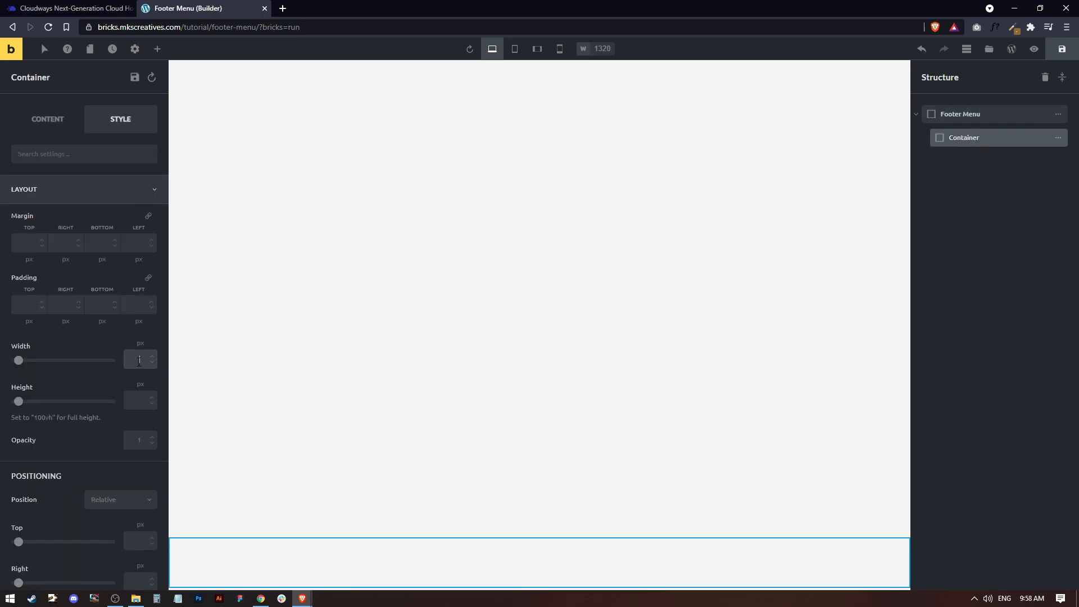
text(8)
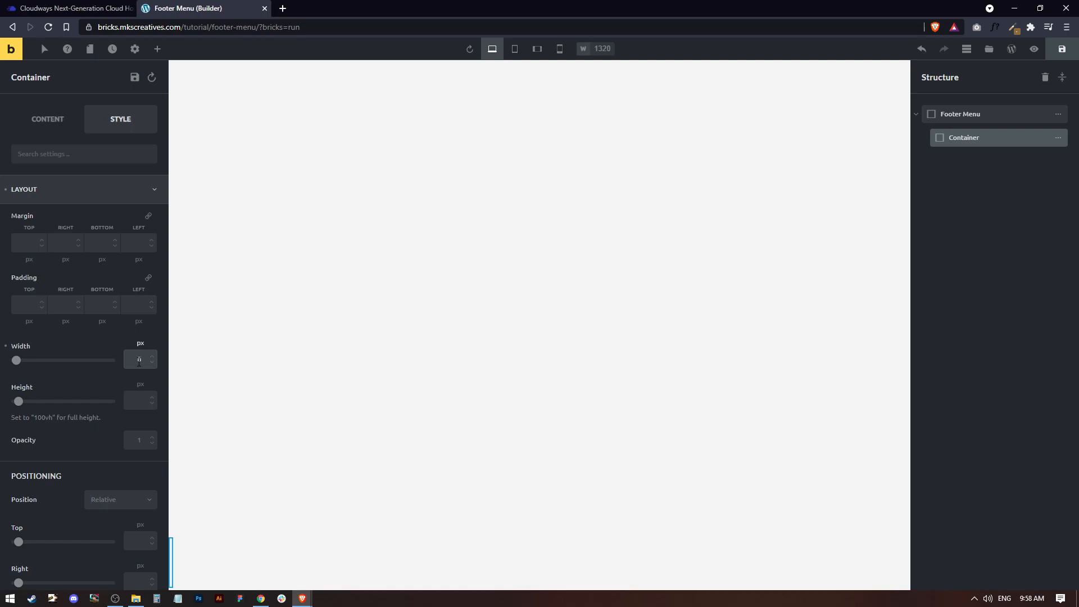
text(40)
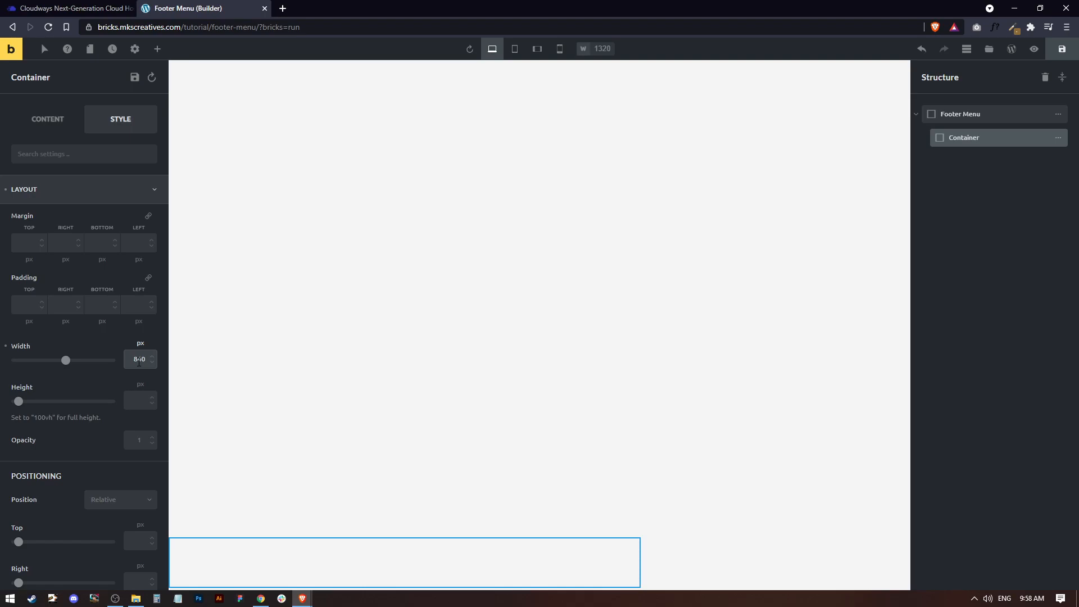
double_click(138, 361)
text(850)
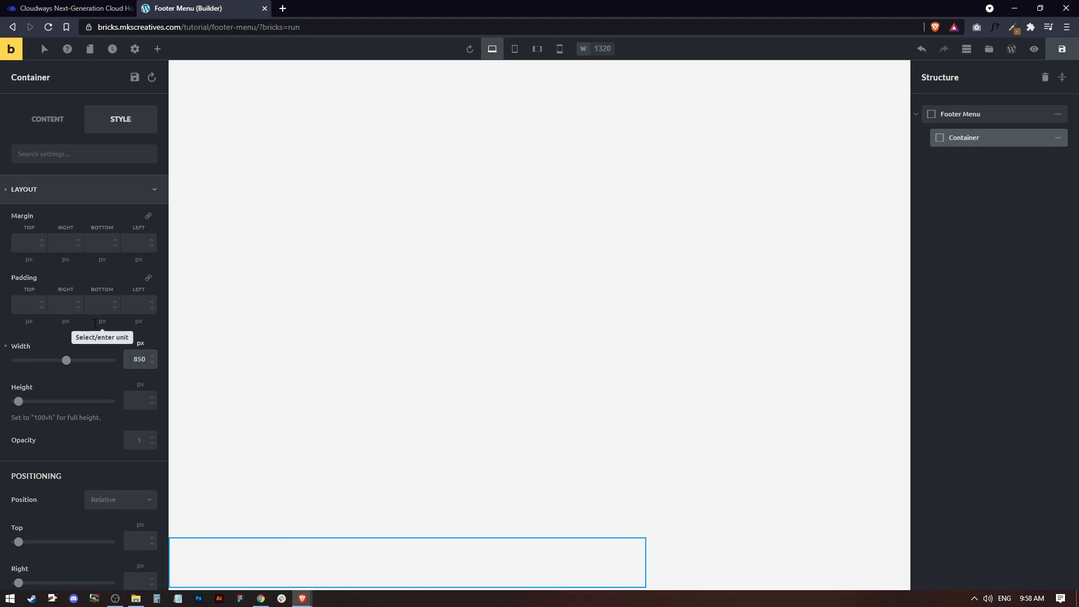
click(48, 122)
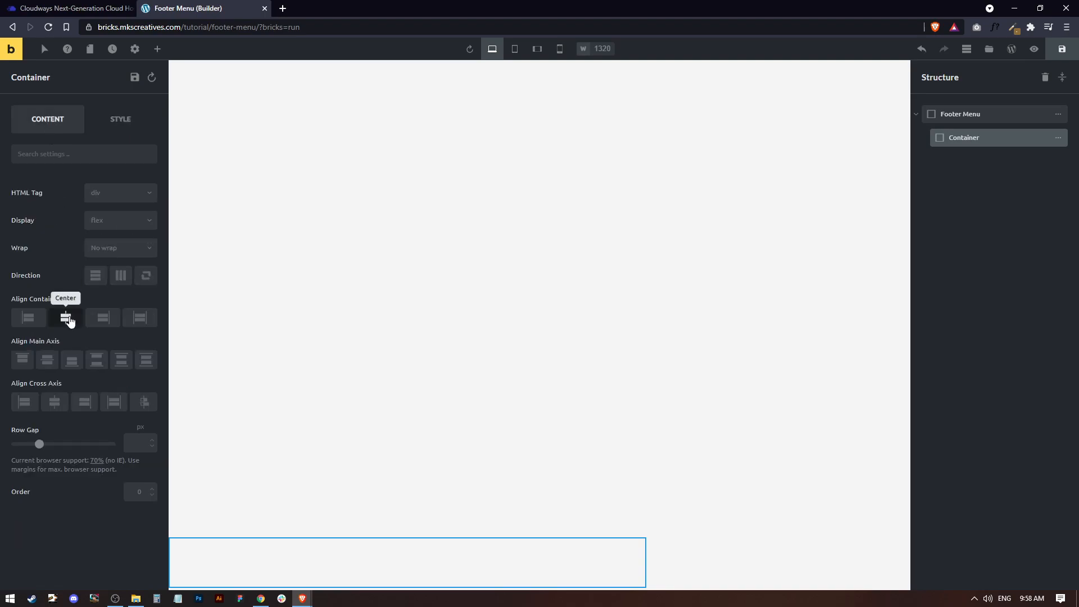
click(69, 321)
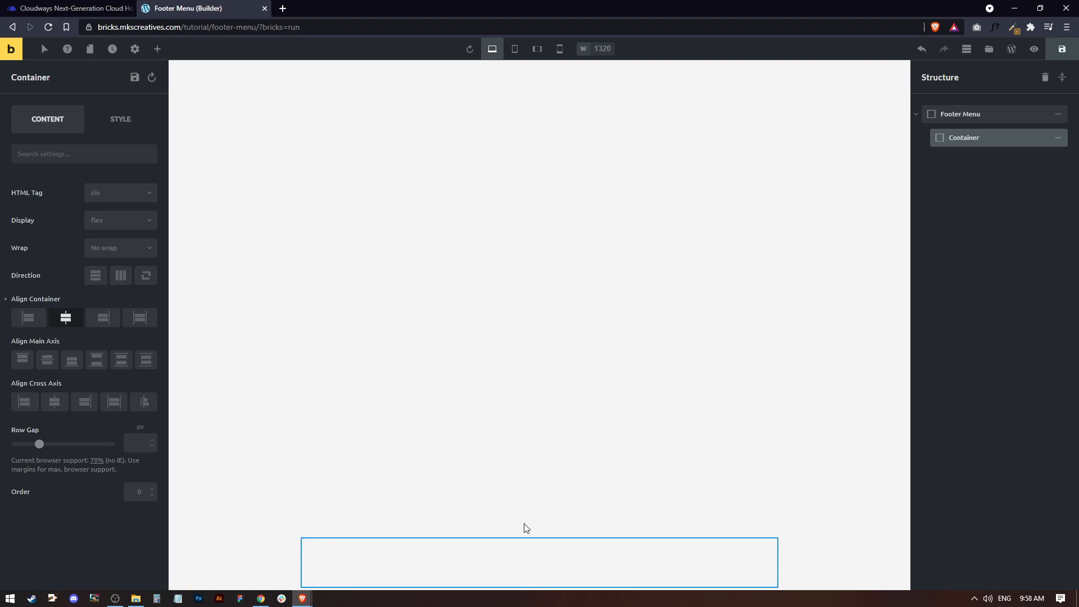
Step: Set the background color of the container nested in Footer Menu to #212121
click(985, 113)
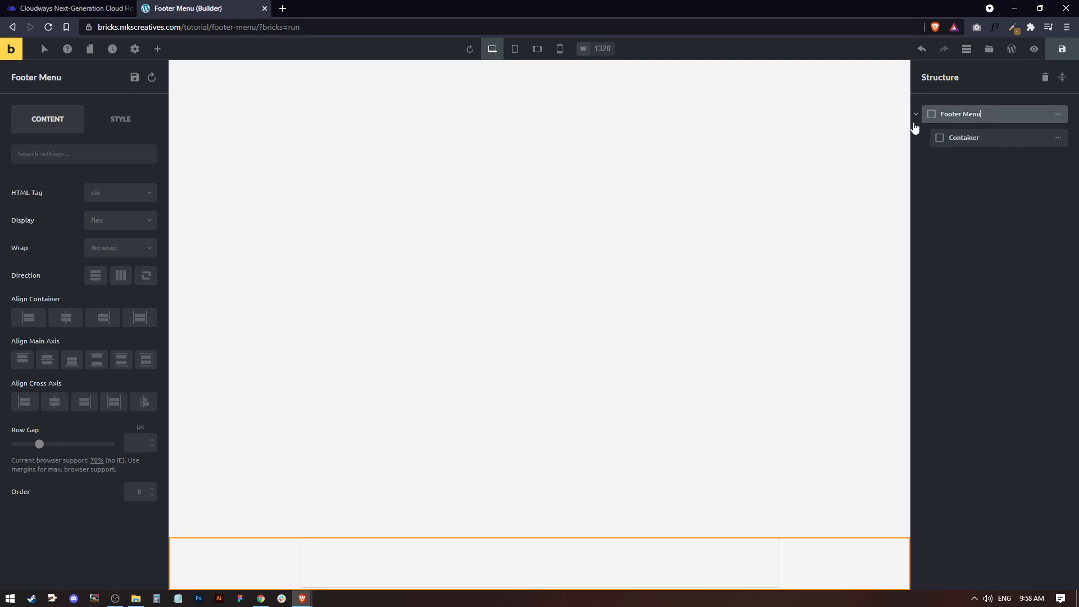
click(979, 137)
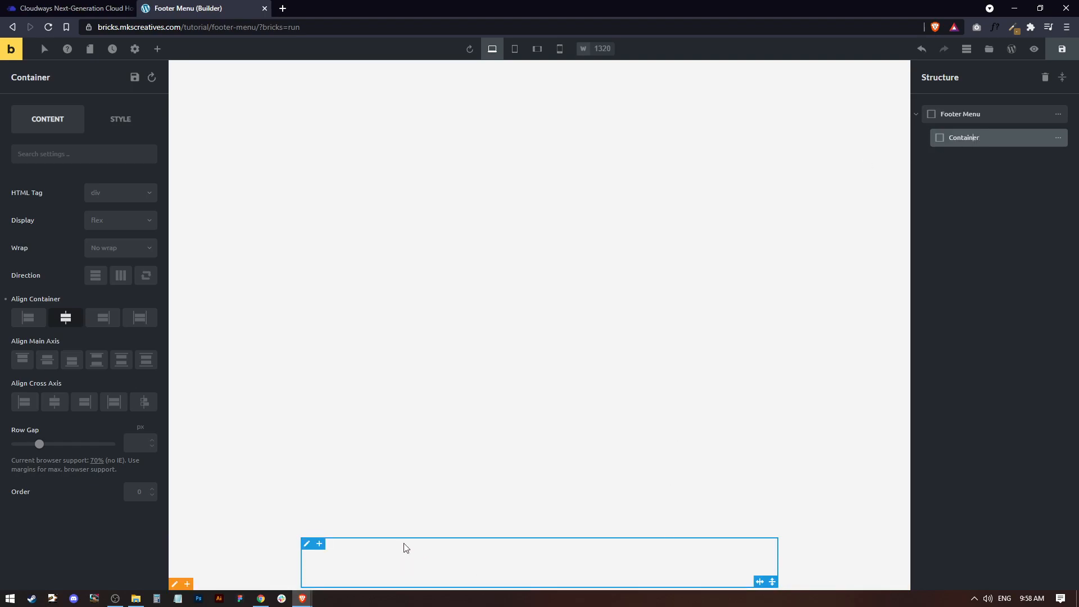
click(107, 123)
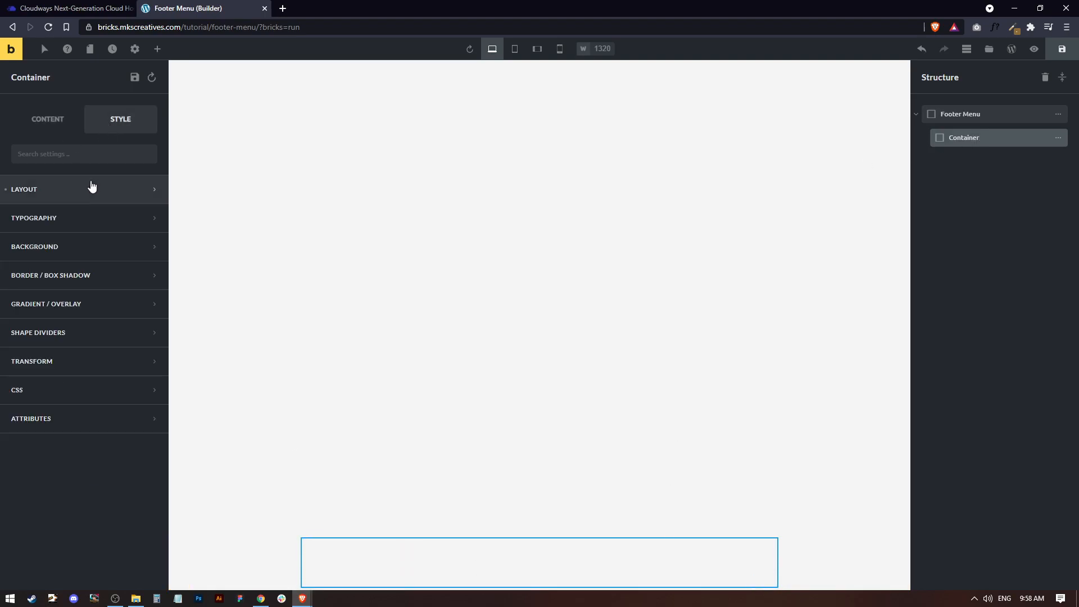
click(55, 257)
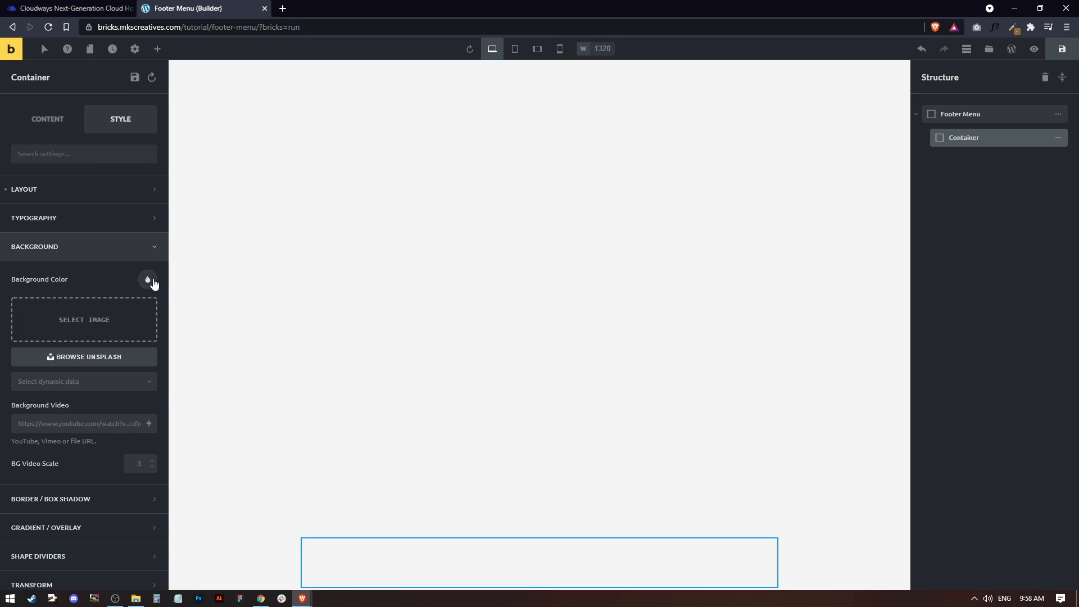
click(149, 281)
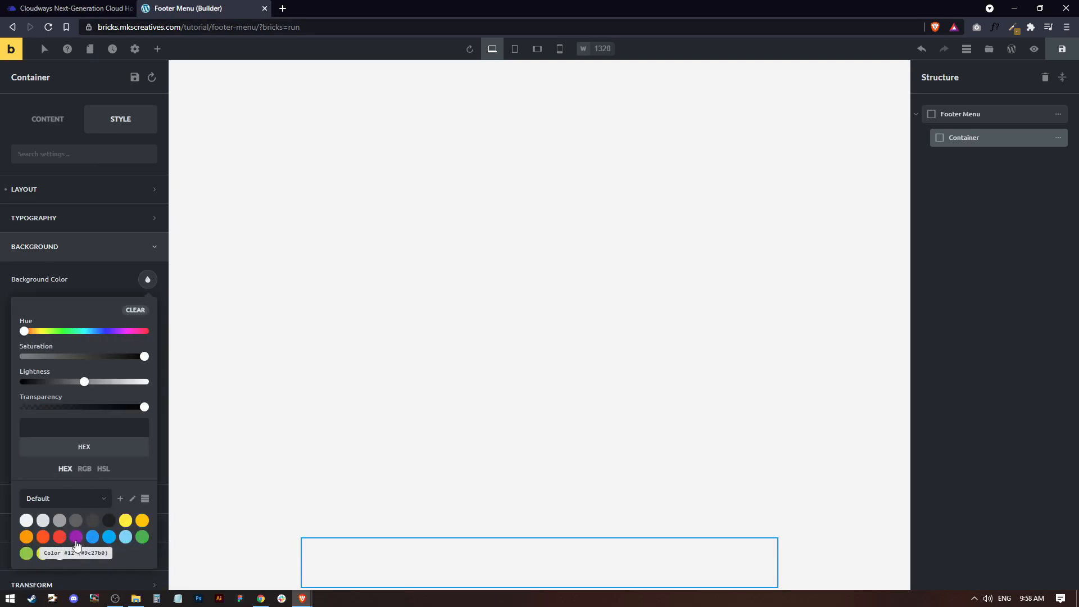
click(111, 522)
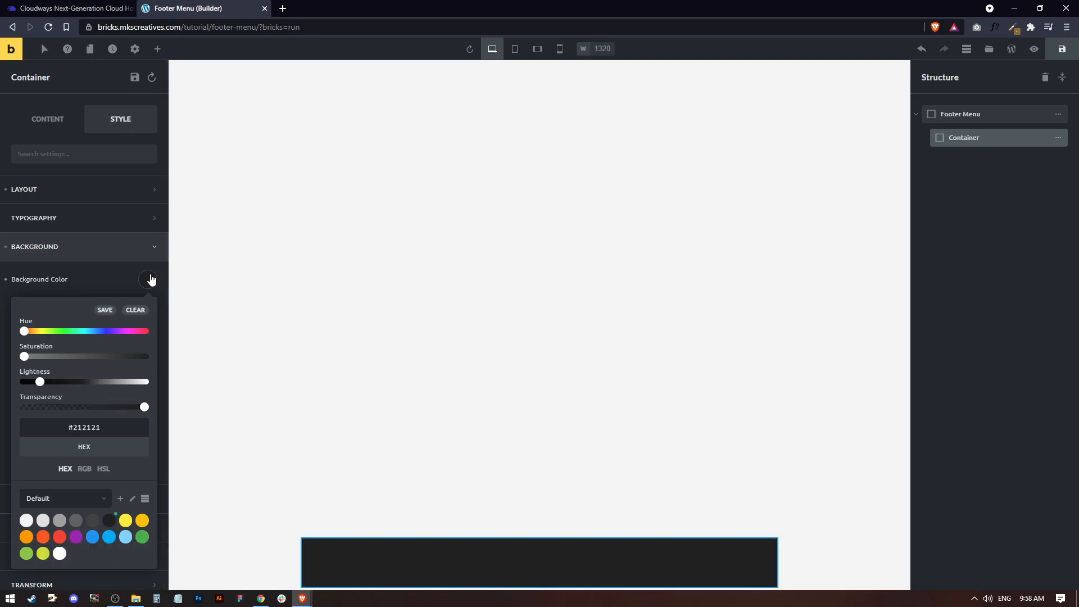
click(151, 279)
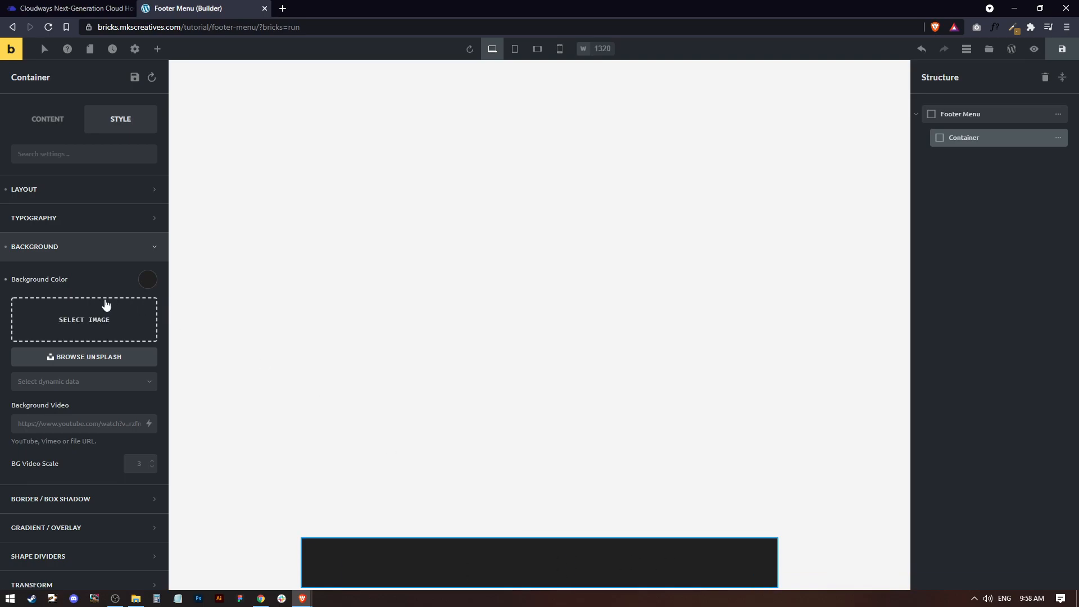
Step: Set the nested container's border radius to 15 px for top and right and 0 px for bottom and left
scroll(73, 480, down, 1)
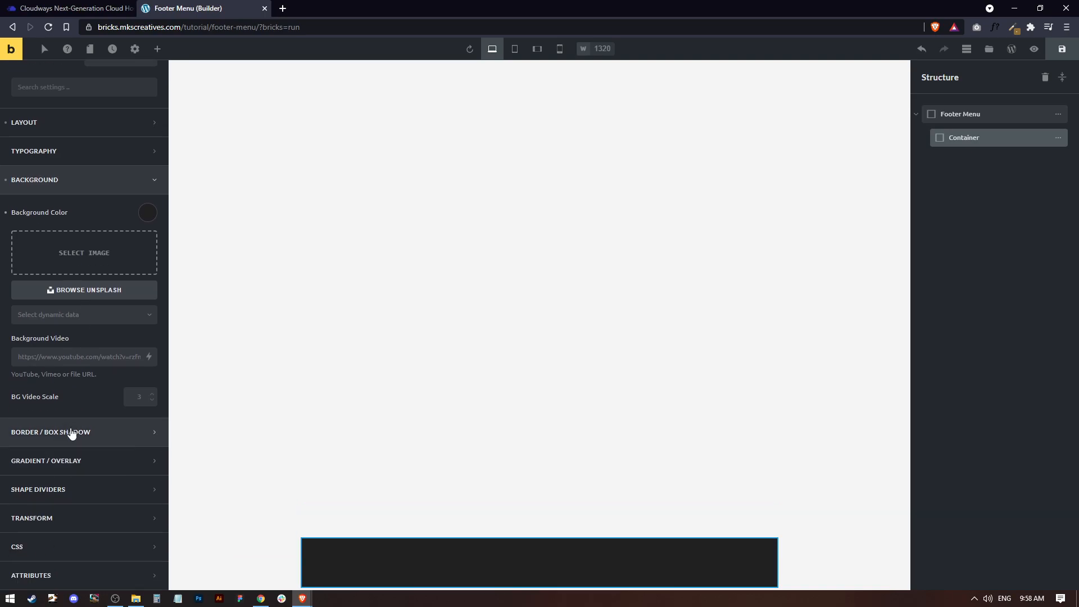
click(70, 433)
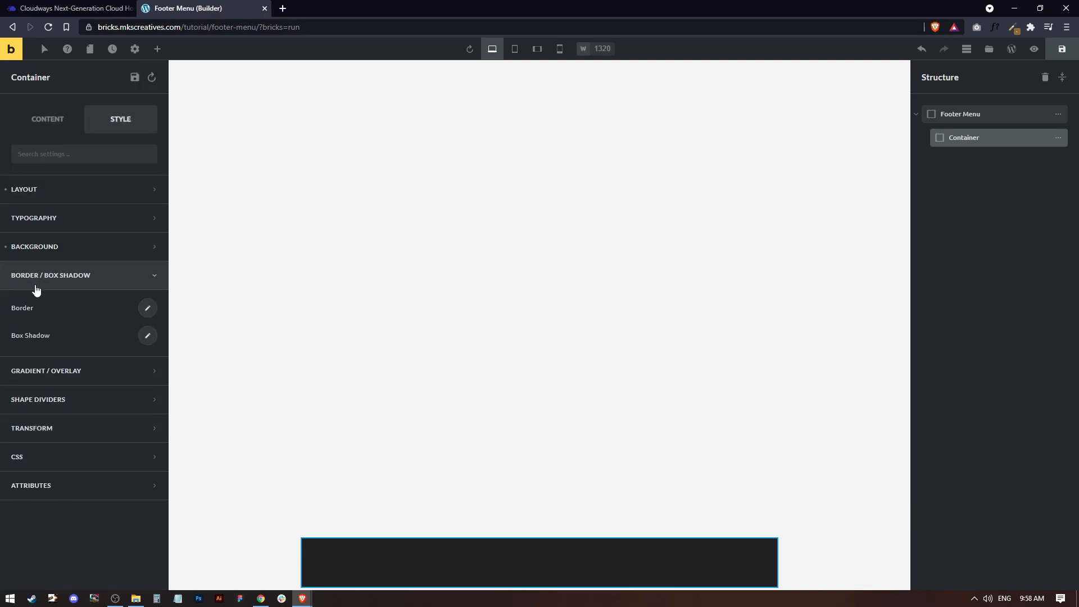
click(147, 308)
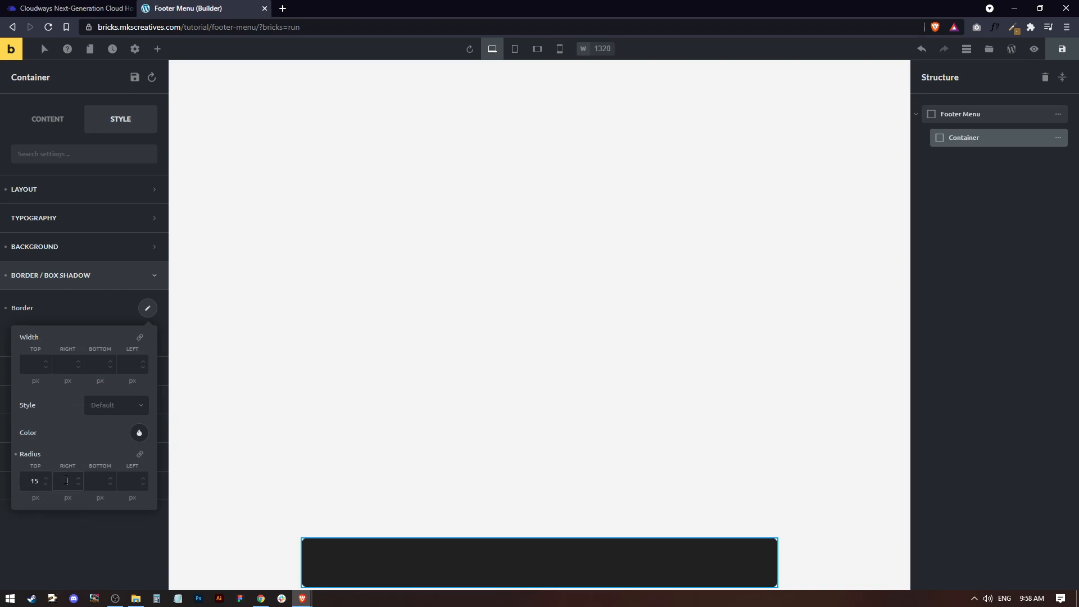
click(101, 482)
click(150, 308)
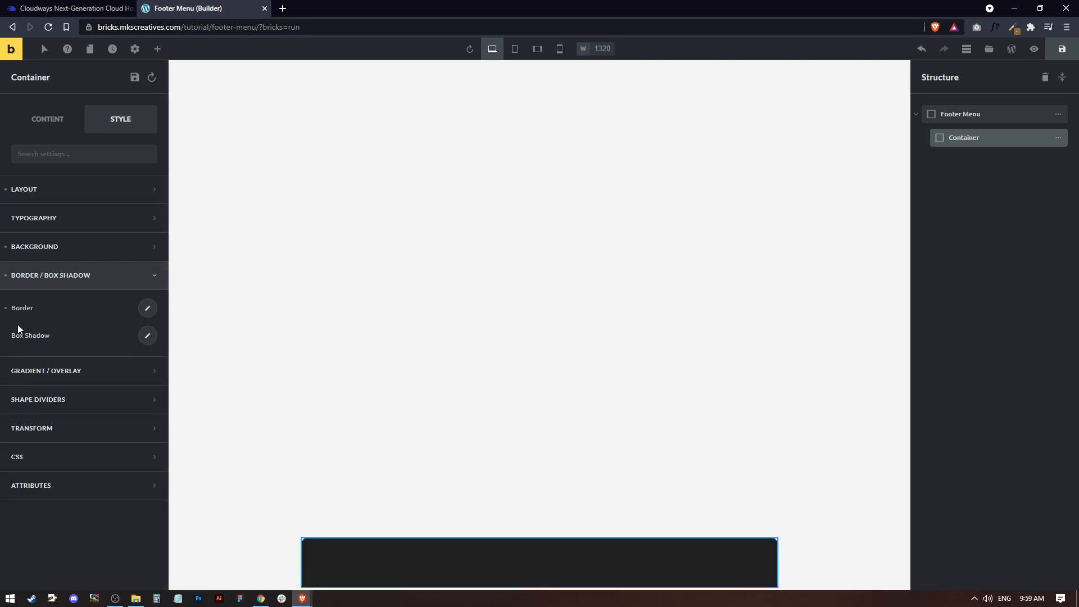
click(148, 308)
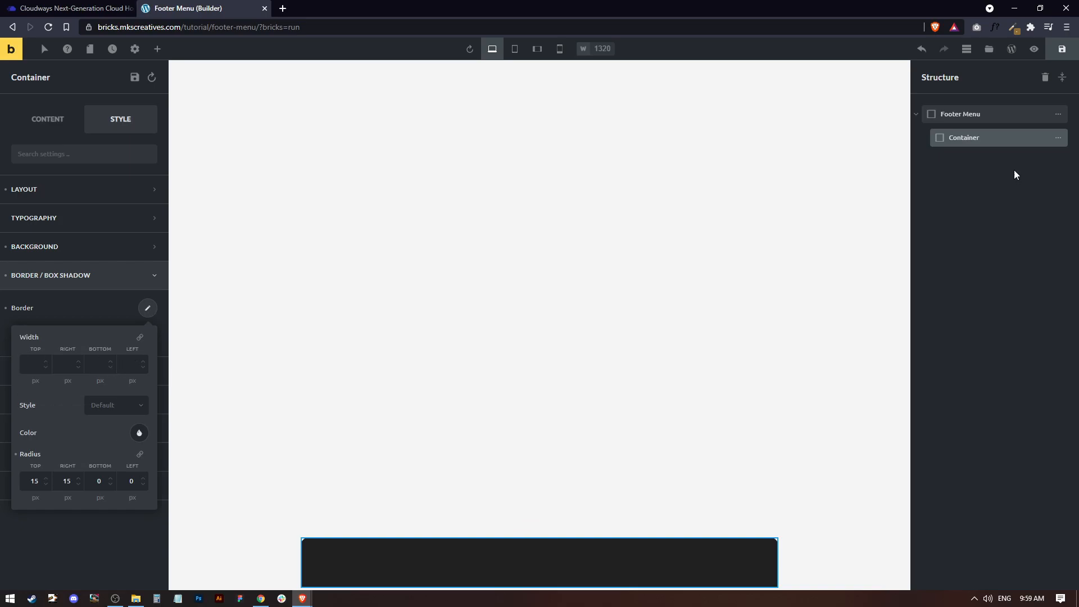
Step: Switch to the demo shop site to examine its footer menu and return to the Bricks builder
key(alt+Tab)
scroll(559, 433, down, 7)
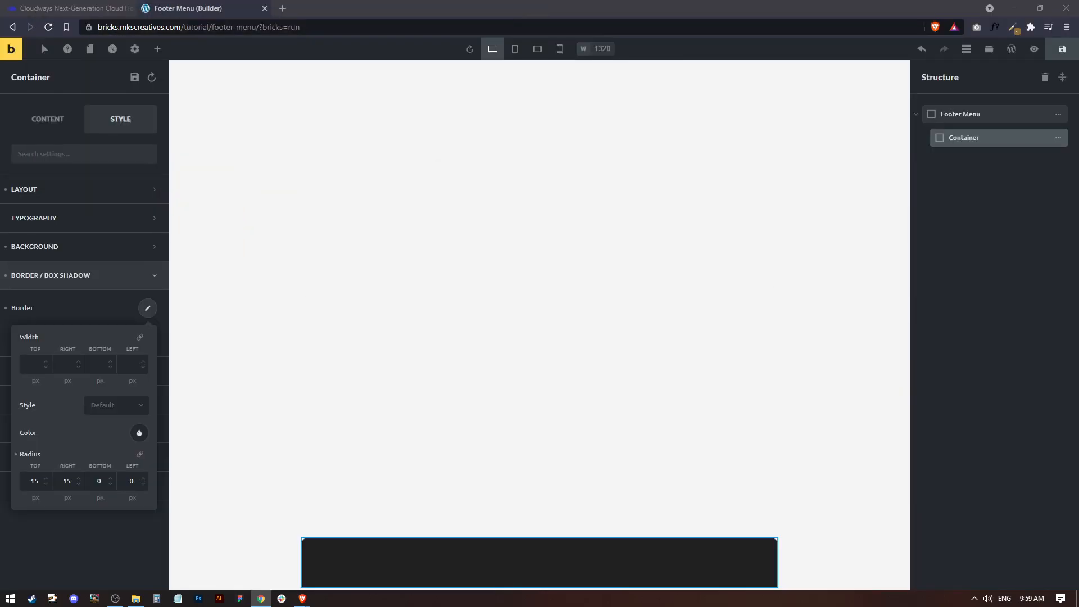
click(439, 559)
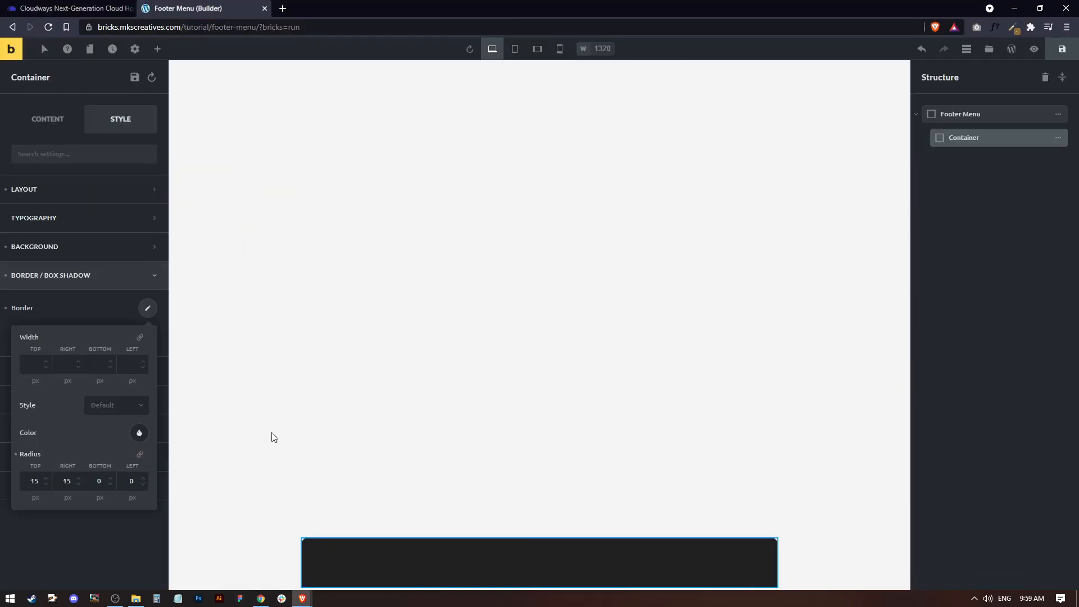
Step: Set the nested container's direction to horizontal so its children sit side by side
click(146, 308)
click(86, 275)
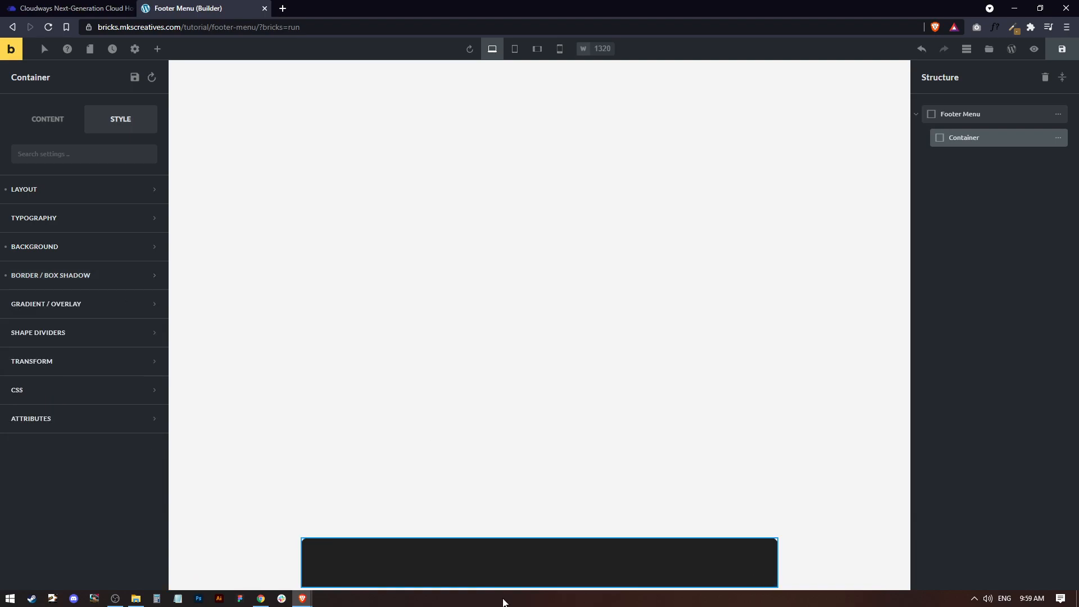
click(44, 118)
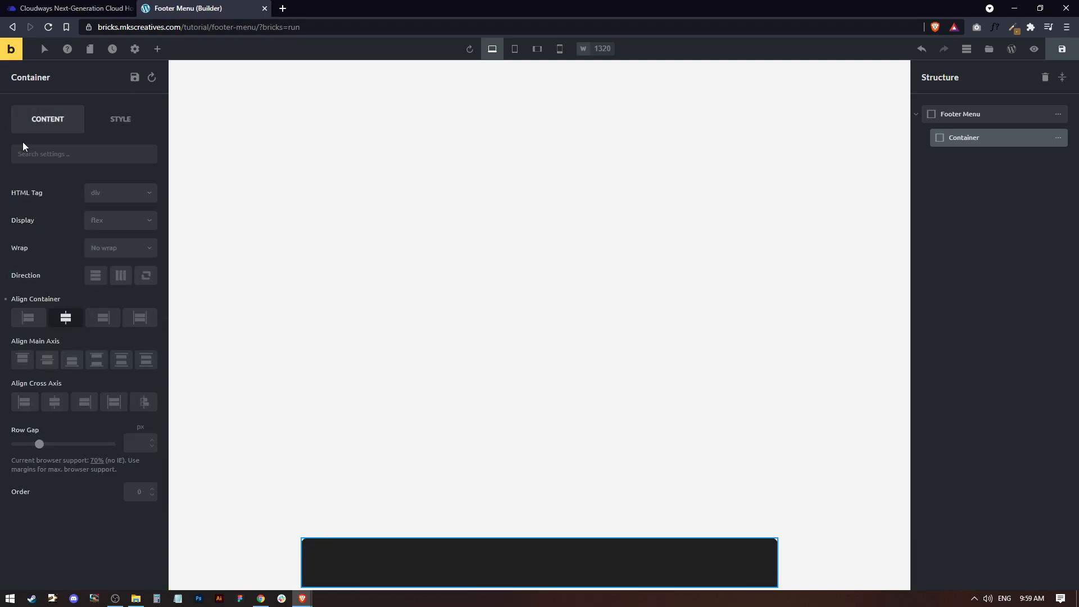
click(120, 276)
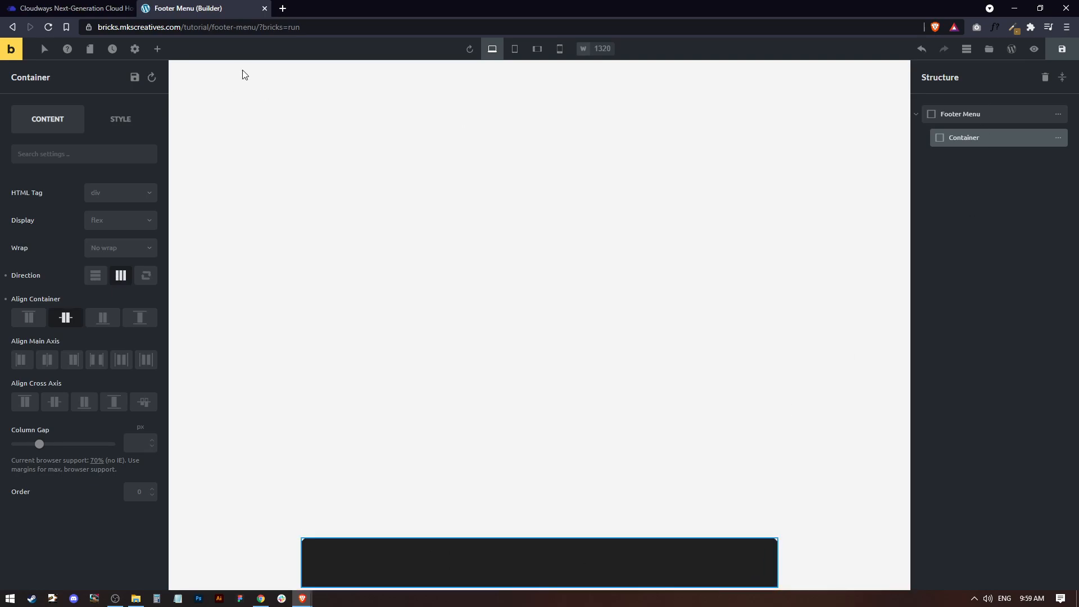
Step: Add five child containers inside the container nested in Footer Menu
click(153, 51)
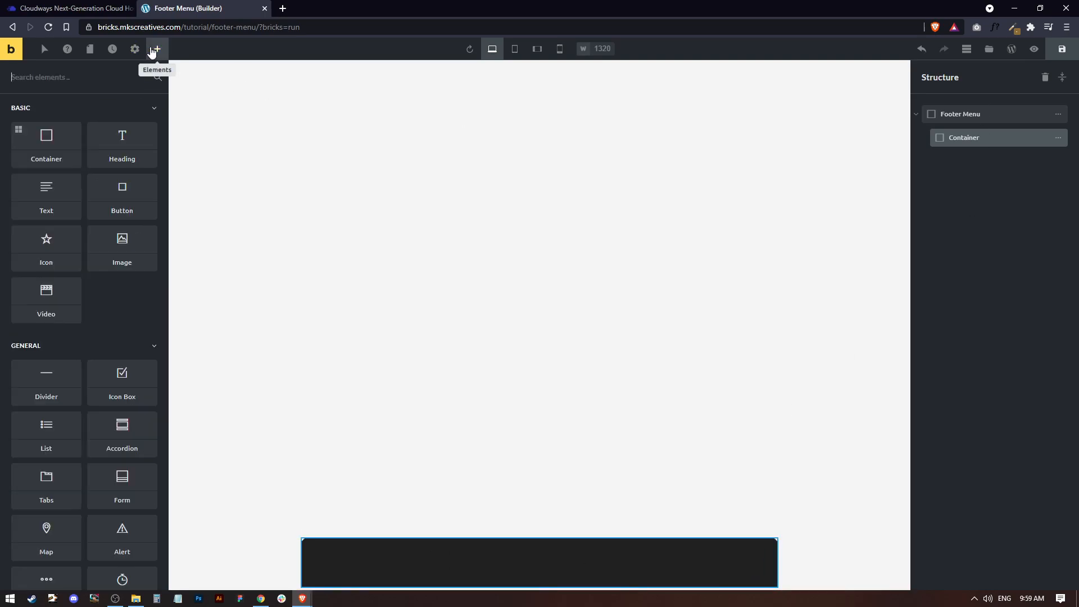
click(44, 154)
click(44, 155)
click(44, 154)
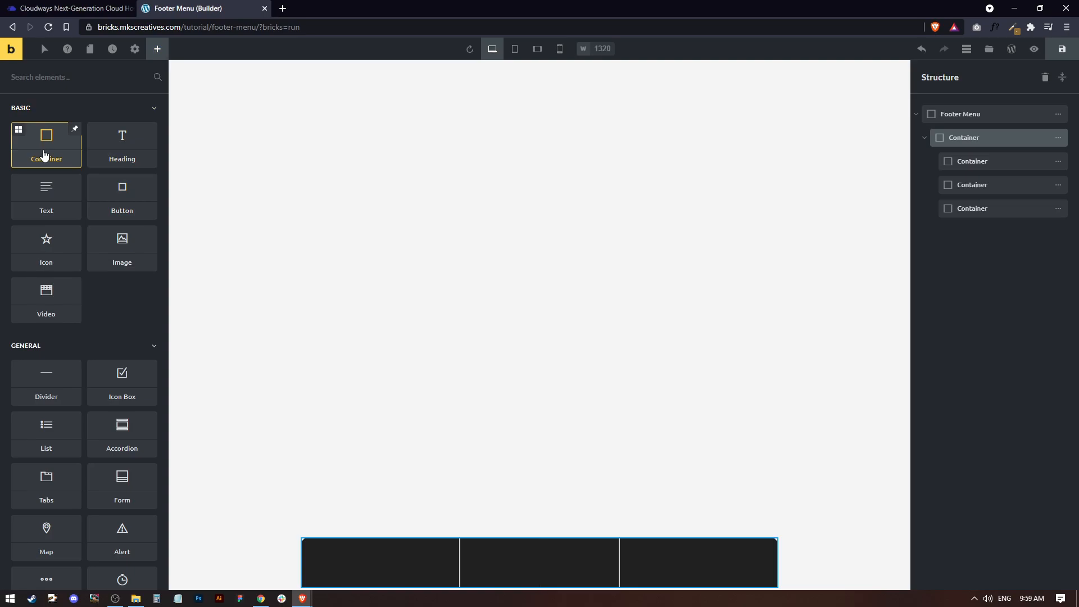
click(44, 155)
click(44, 155)
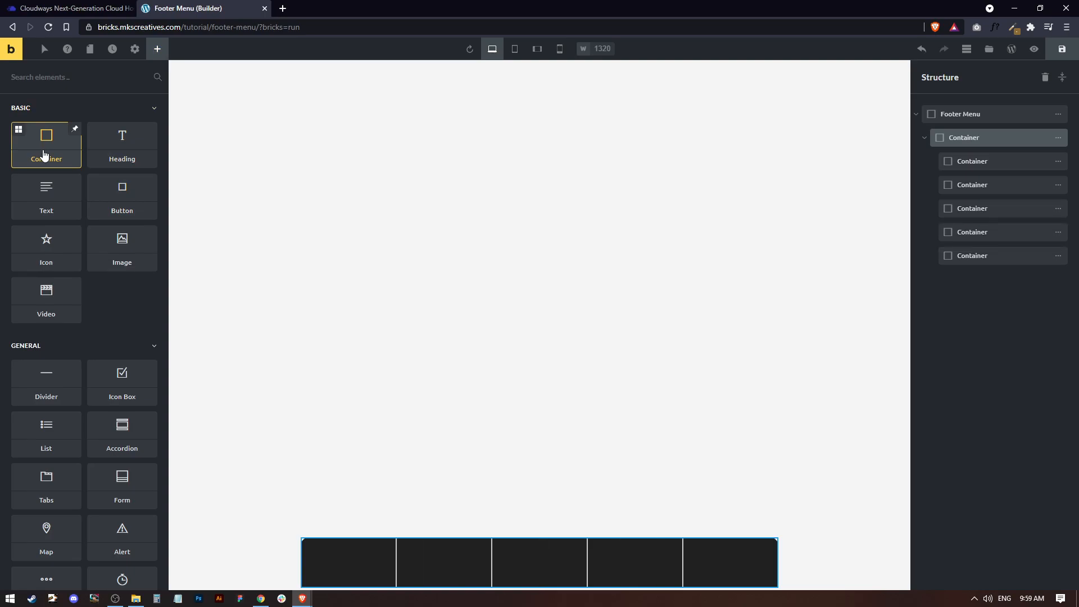
Step: Rename the five child containers, in order, as Home, Store, Logo, Account and Hire
double_click(977, 163)
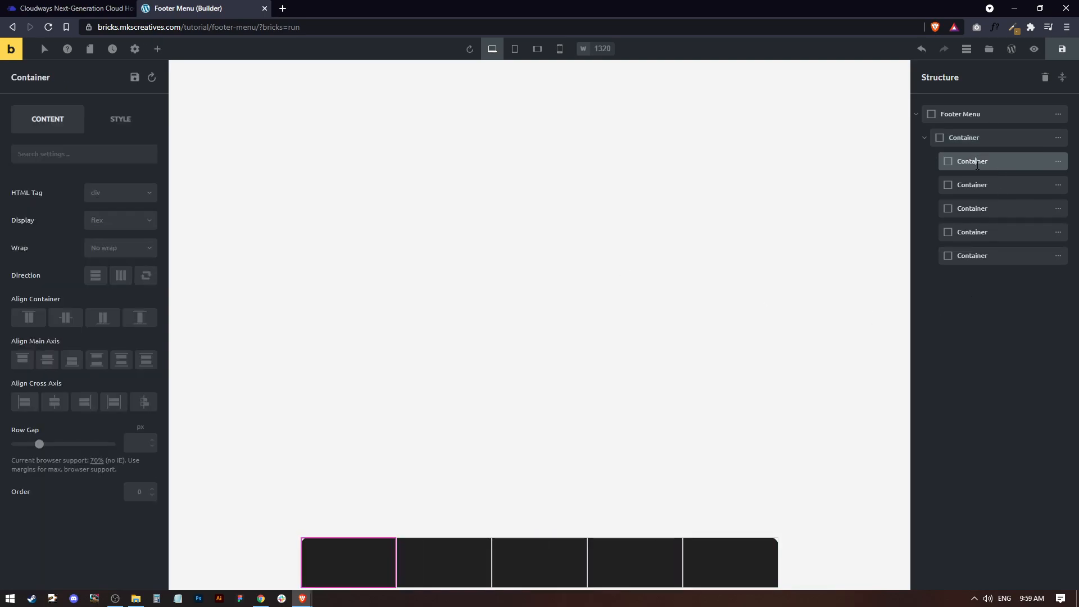
text(Home)
double_click(969, 187)
text(S)
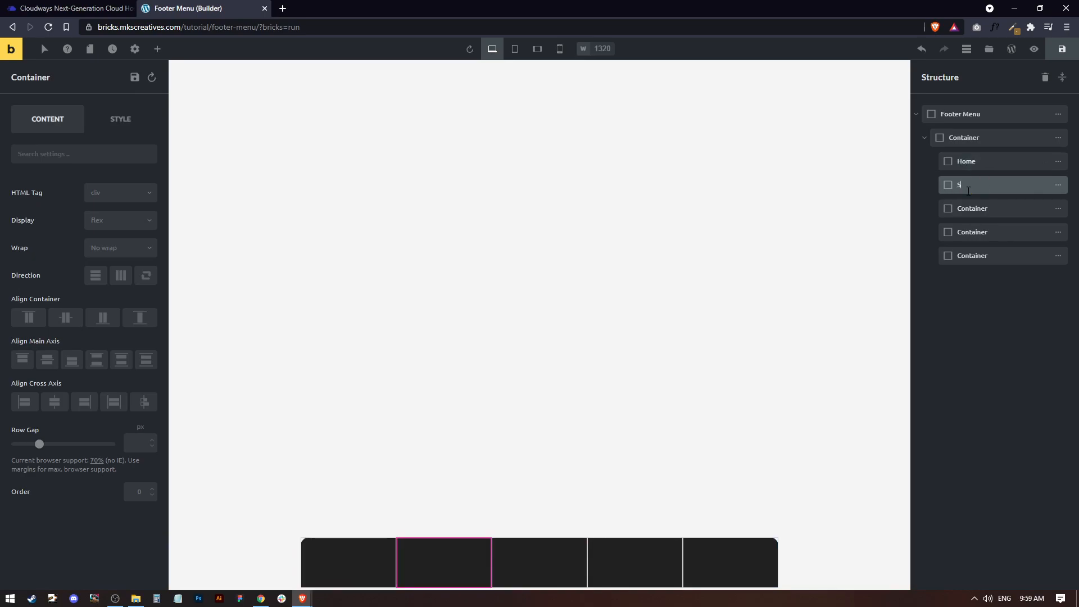
text(tore)
double_click(983, 209)
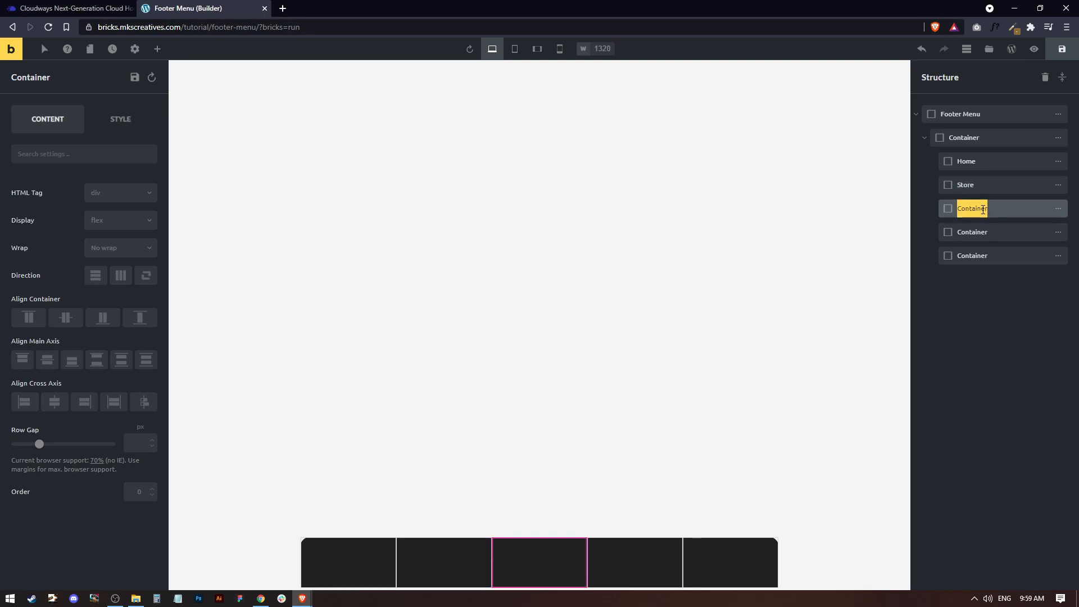
text(Logo)
double_click(982, 231)
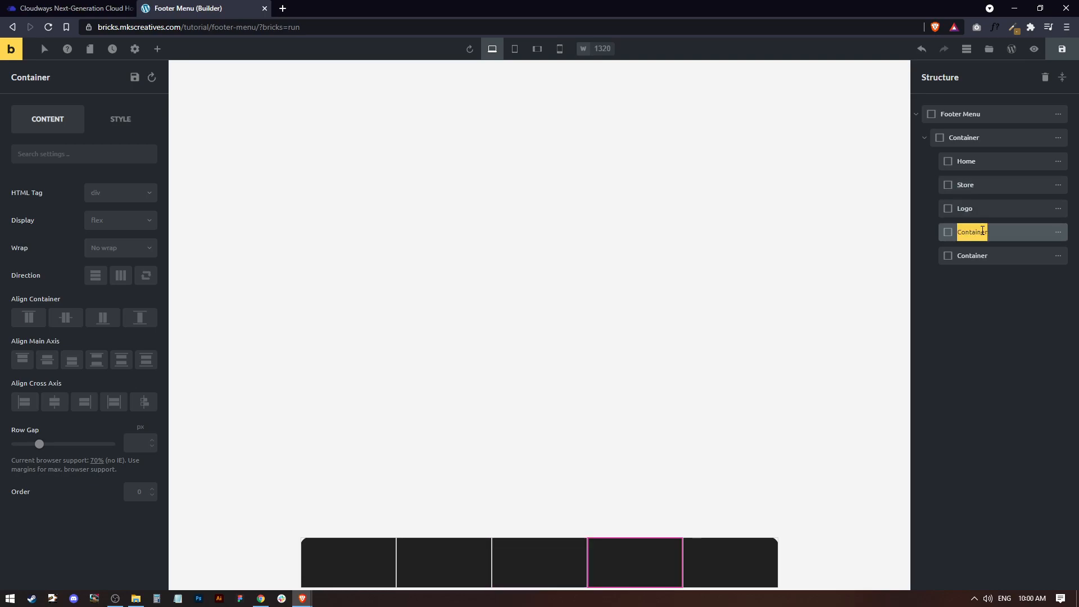
text(A)
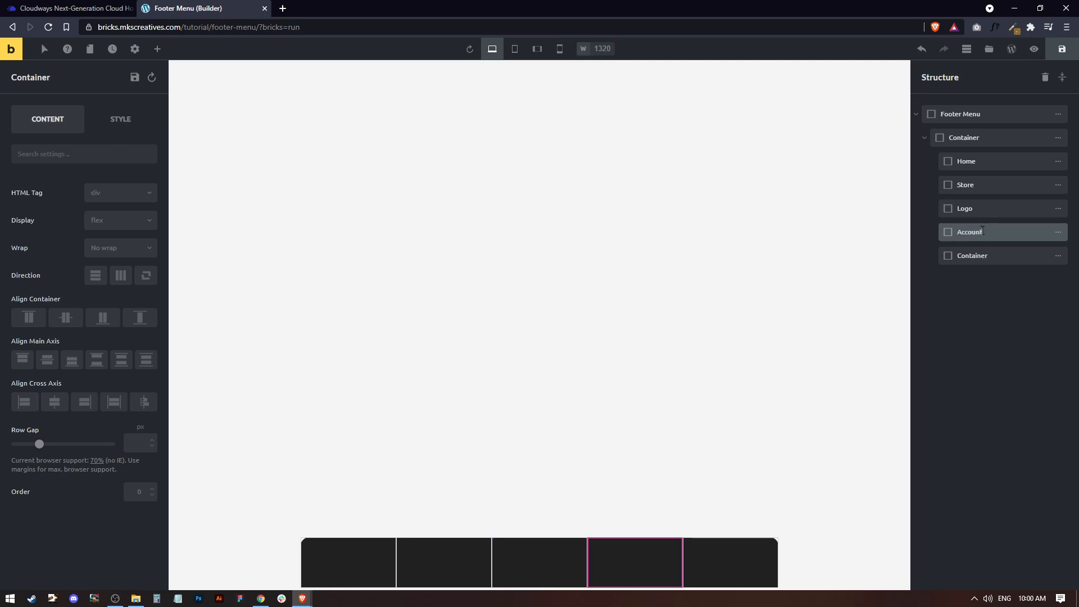
text(ccount)
double_click(974, 256)
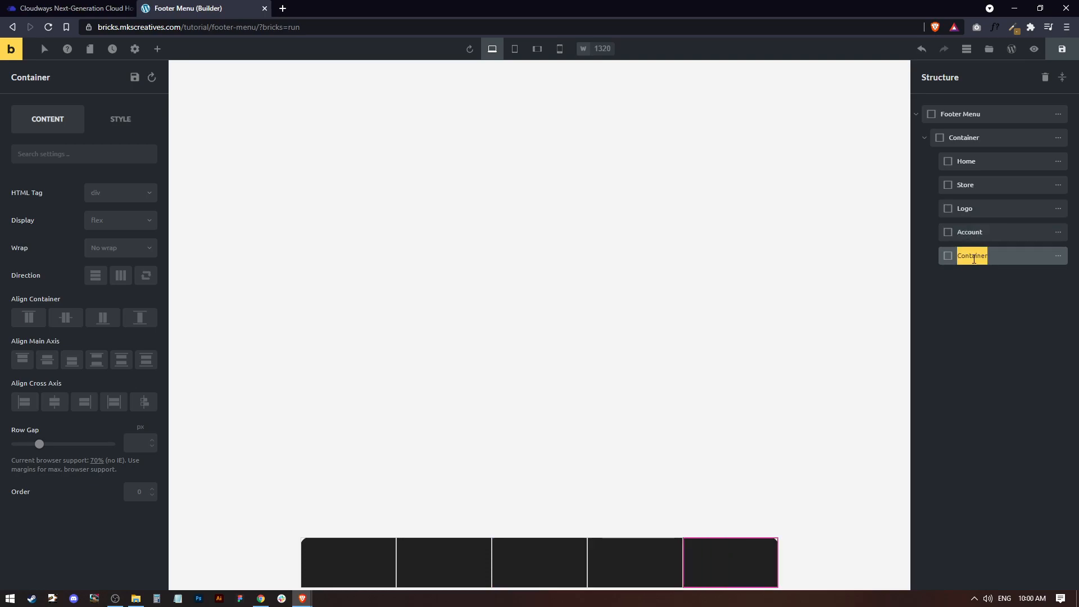
text(Hire)
Step: Add an Icon element and a Heading element inside the Home container
click(989, 161)
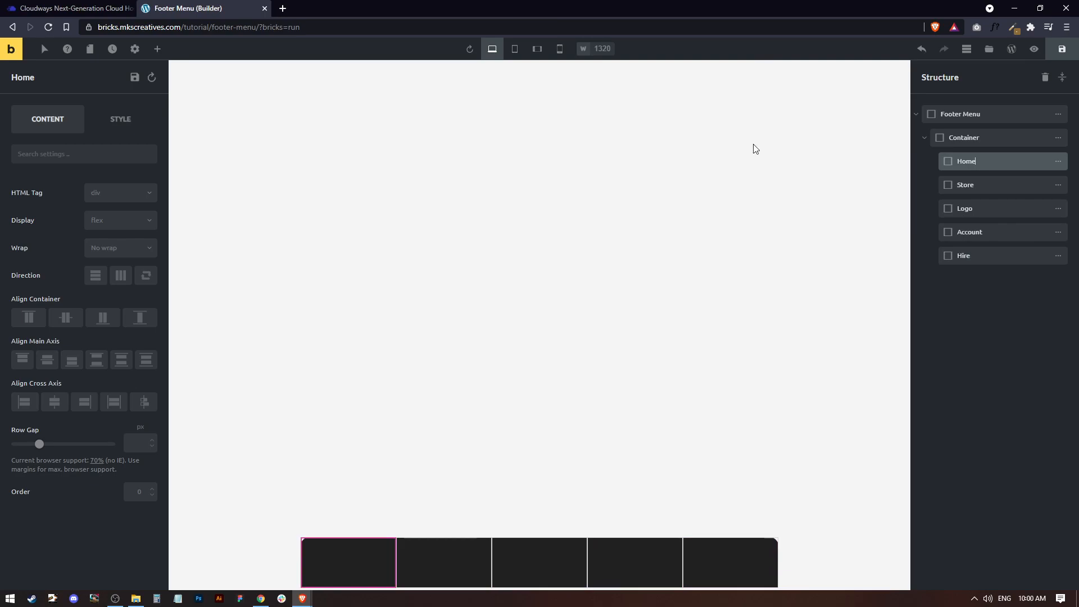
click(157, 49)
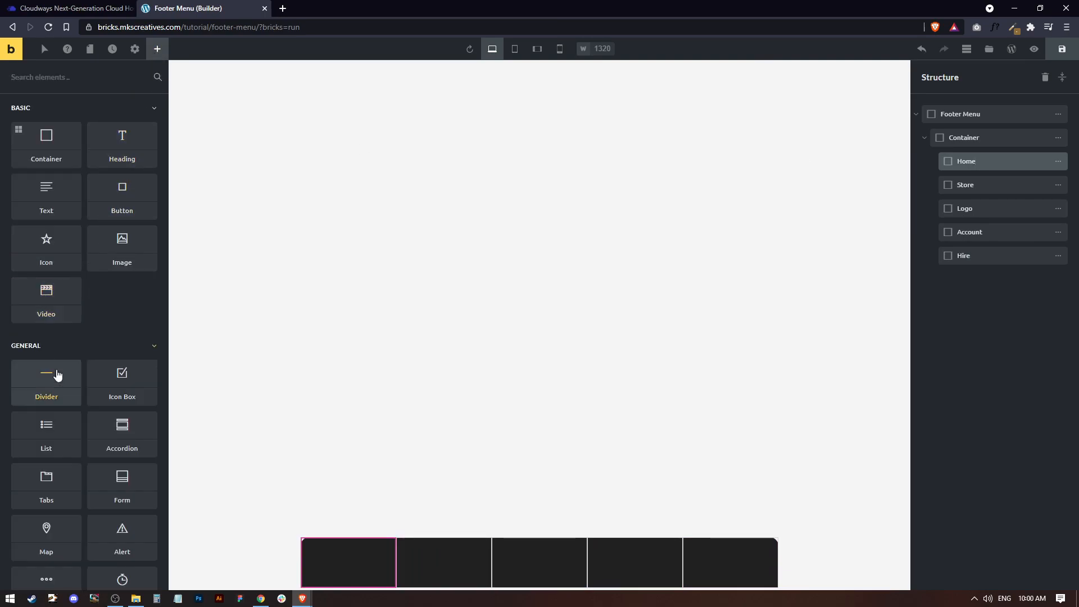
click(46, 240)
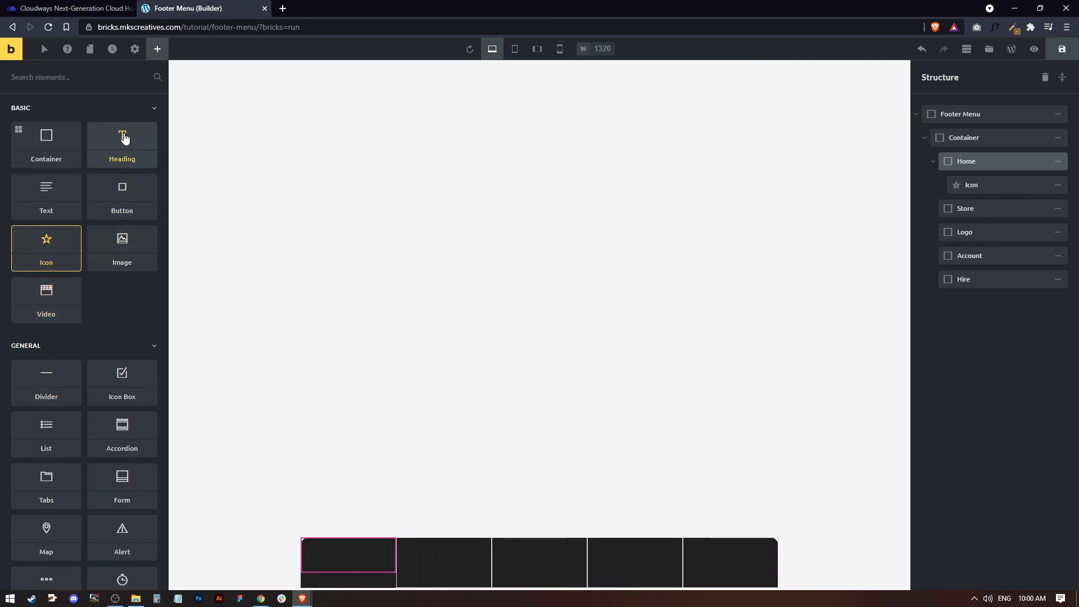
click(124, 144)
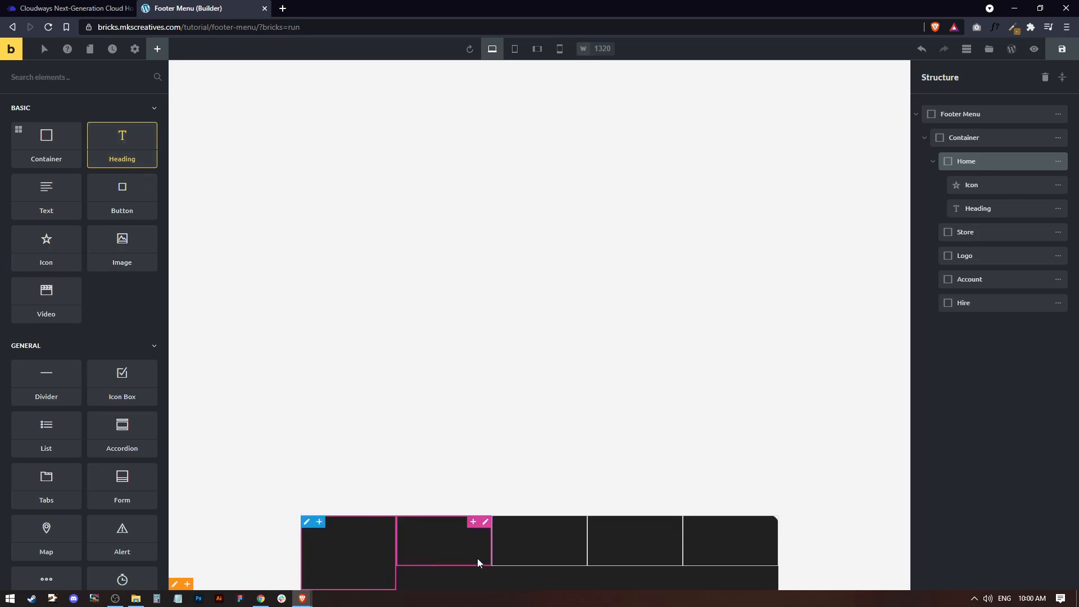
Step: Set the typography text color of the Home container's icon to white, #ffffff
click(993, 185)
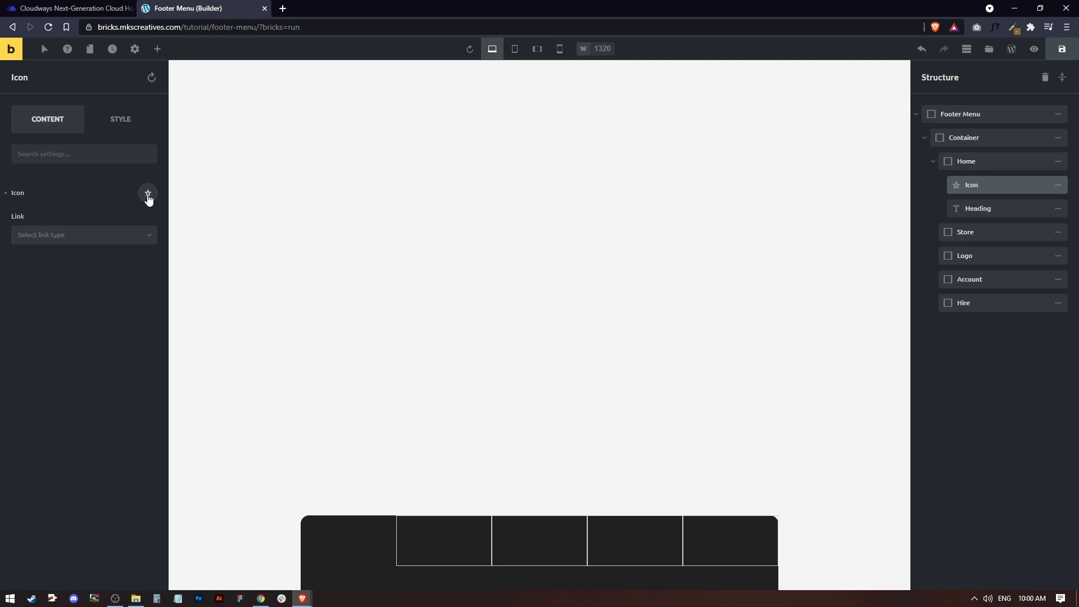
click(148, 194)
click(148, 194)
click(120, 128)
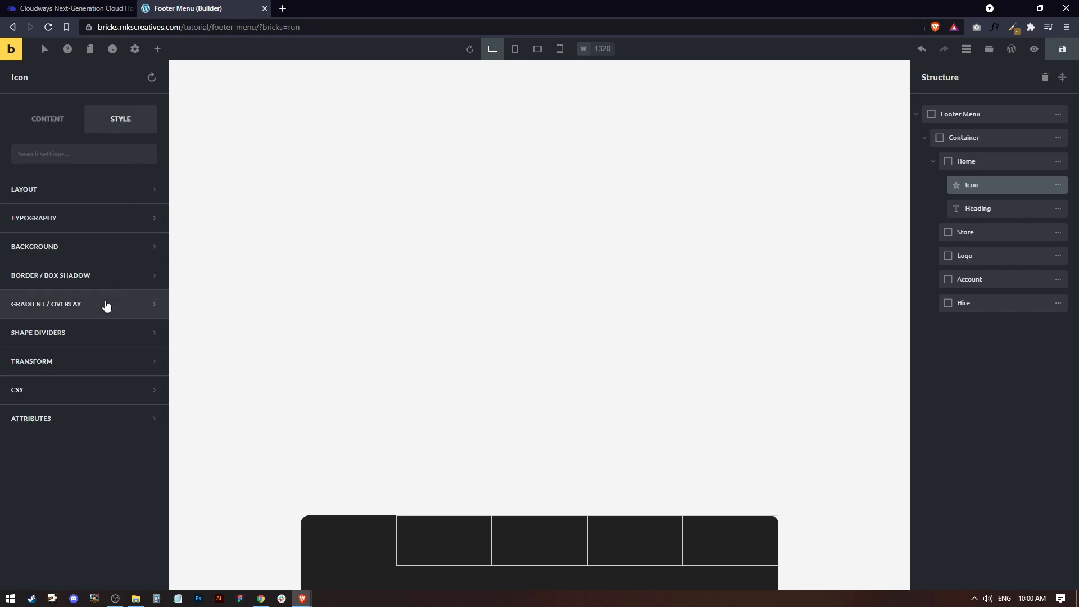
click(73, 225)
click(148, 250)
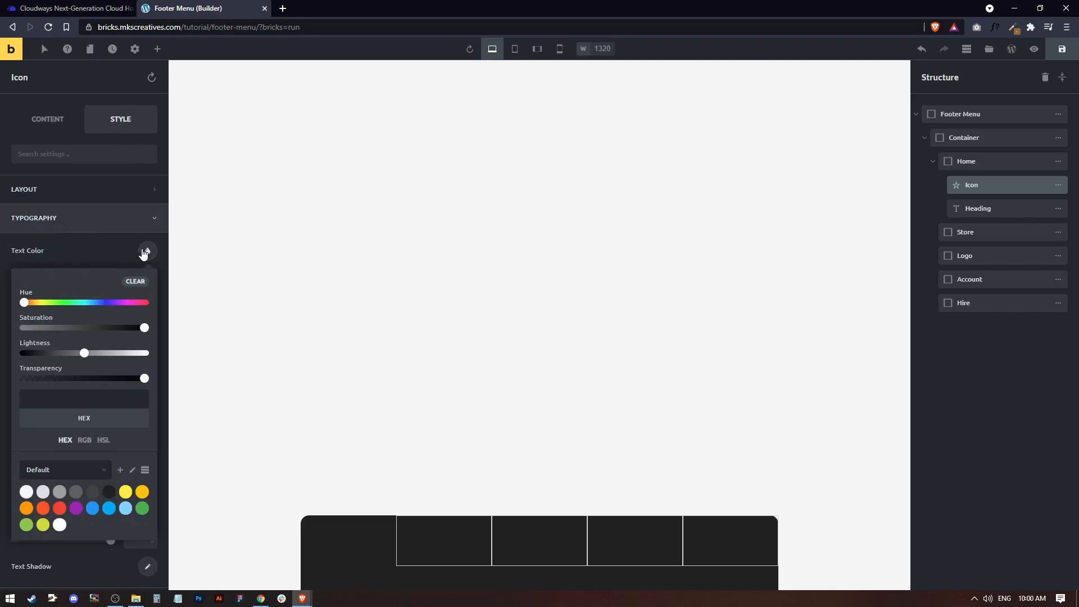
click(60, 525)
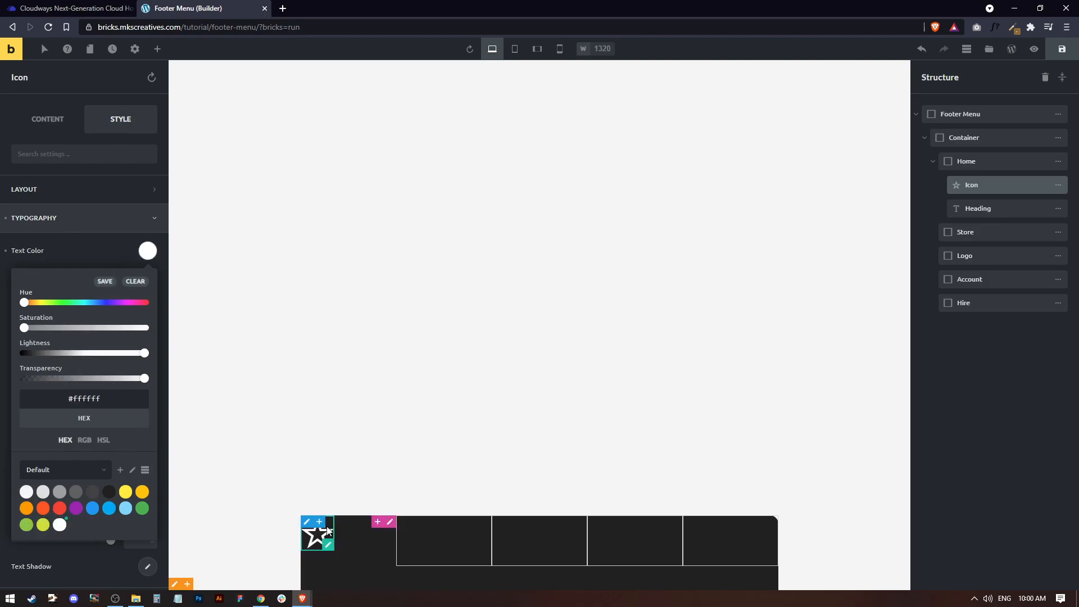
Step: Set the typography text color of the Home container's heading to white, #ffffff
click(983, 211)
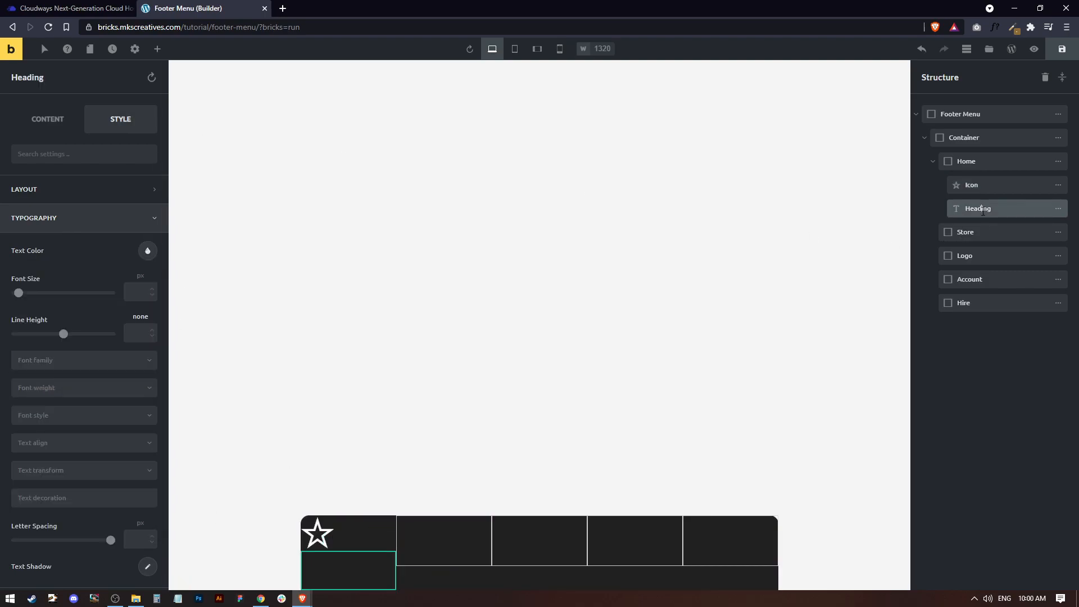
click(145, 252)
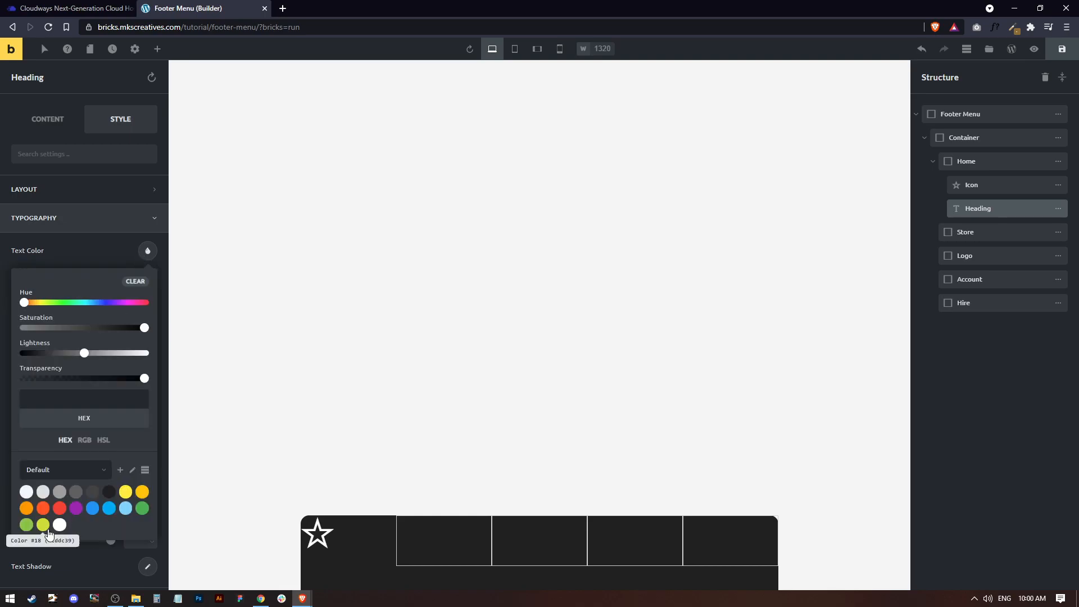
click(59, 525)
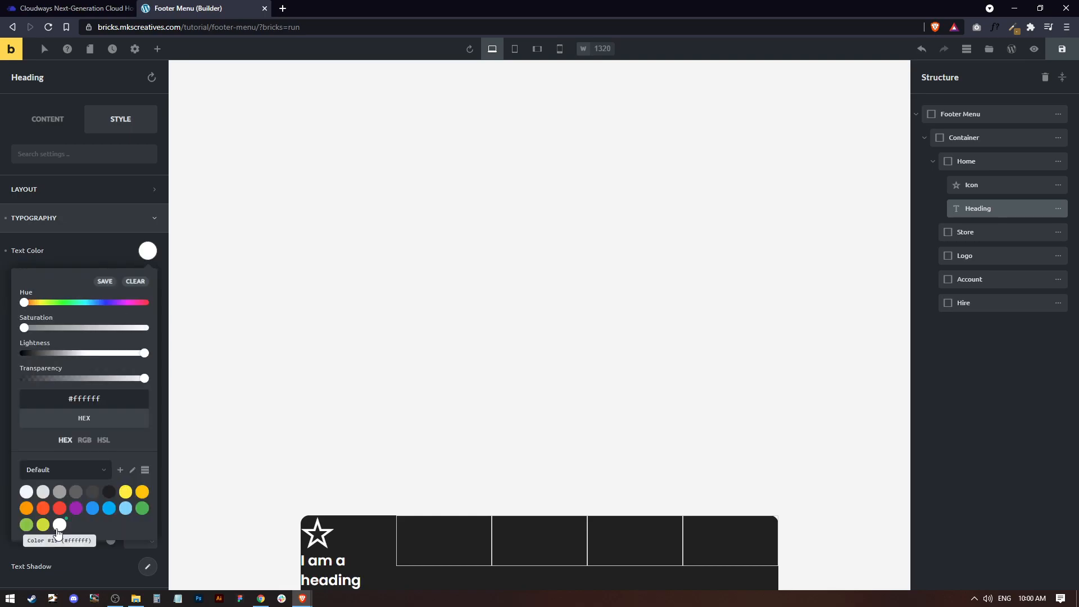
Step: Align the Home container's contents to the center on the cross axis
click(43, 127)
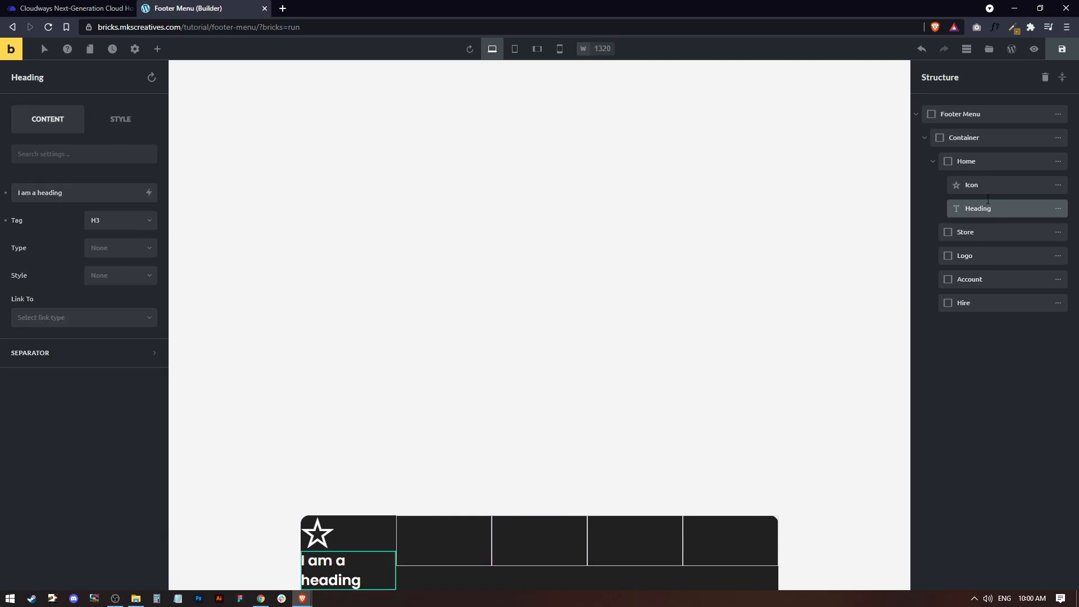
click(959, 162)
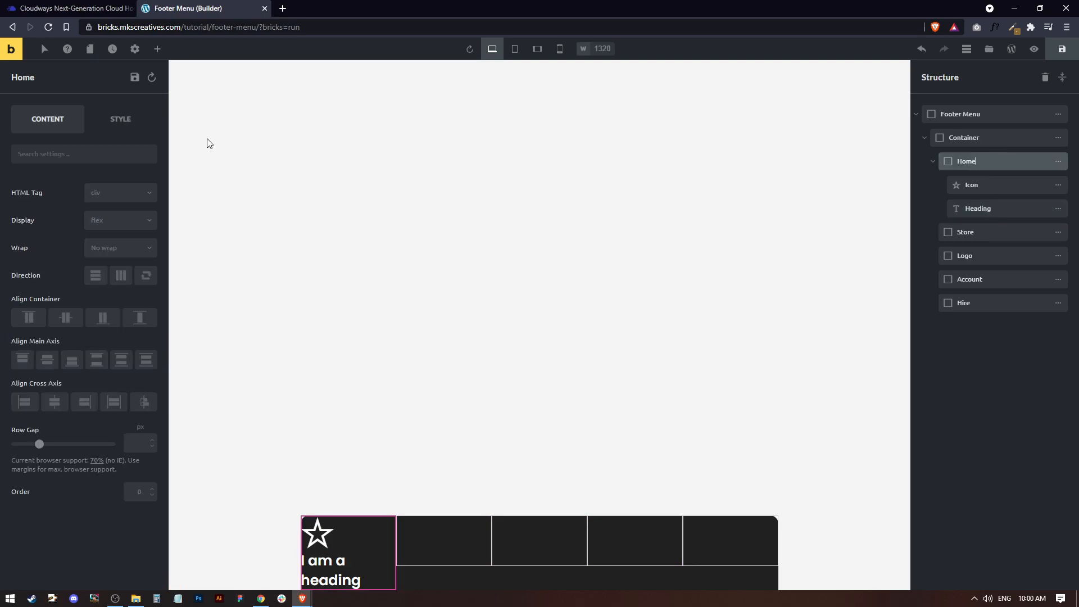
click(55, 402)
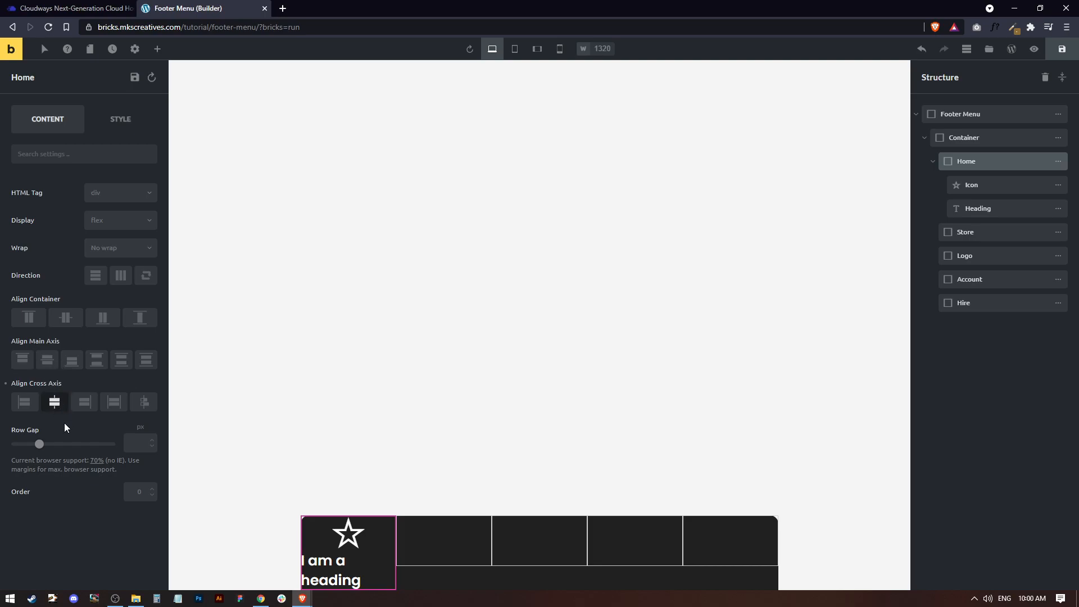
Step: Set the text alignment of the heading inside the Home container to Center
click(337, 563)
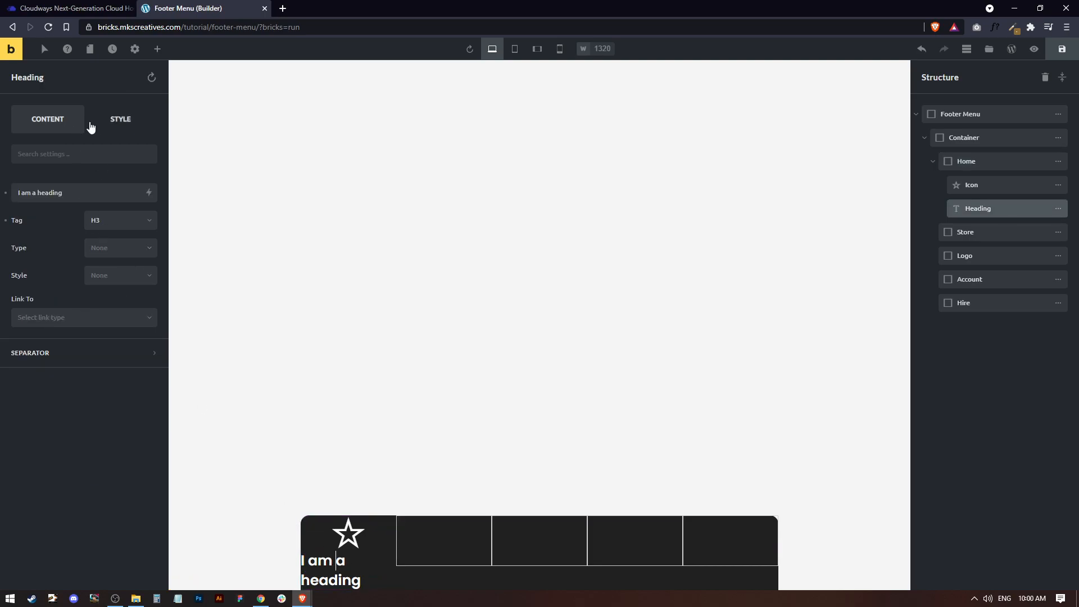
click(120, 123)
click(69, 194)
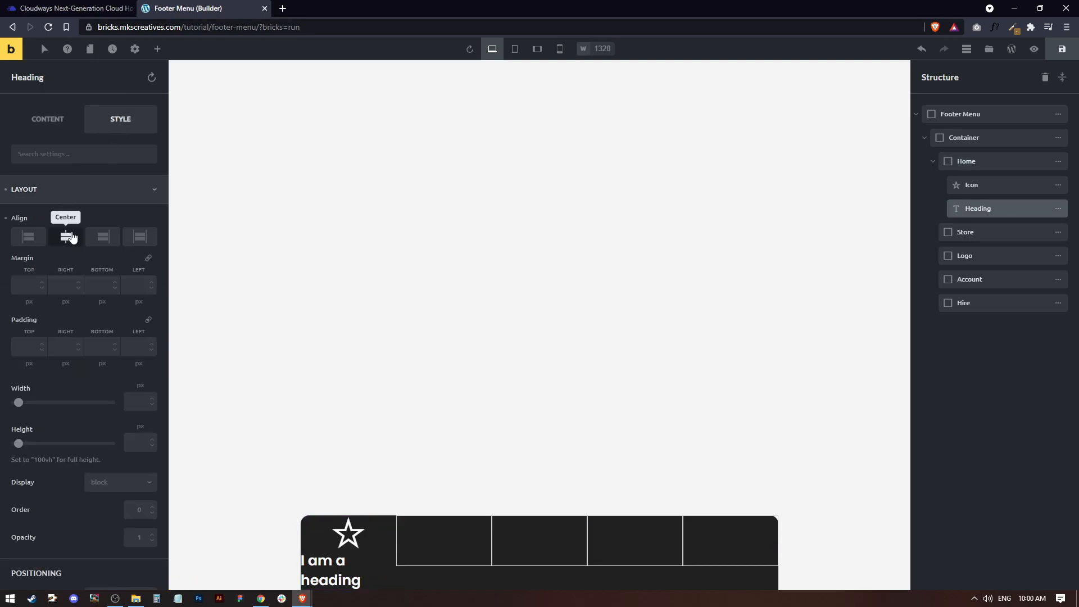
scroll(52, 485, down, 10)
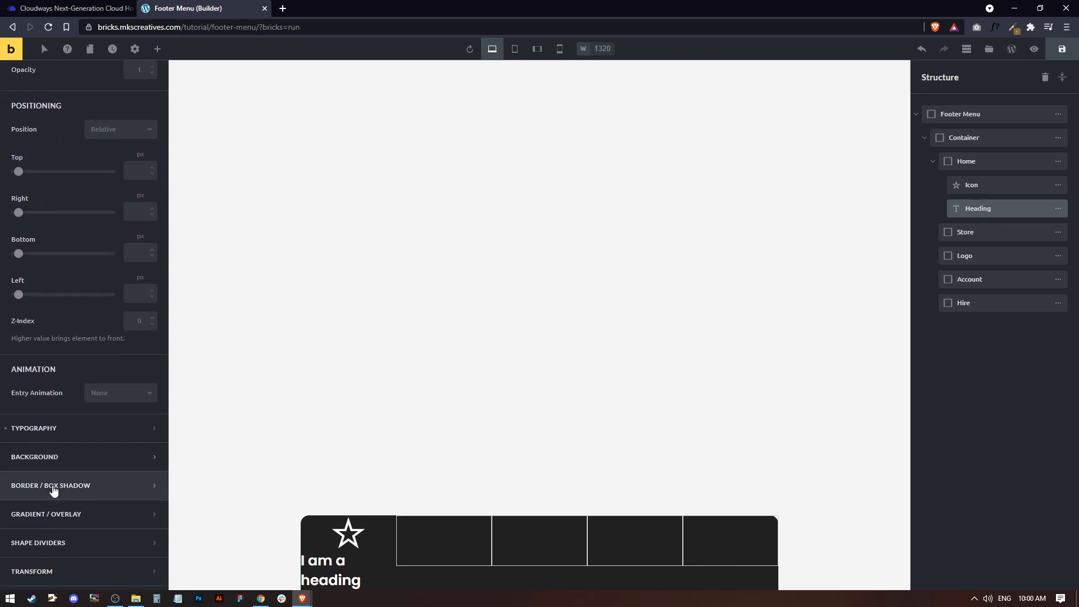
click(63, 384)
click(52, 256)
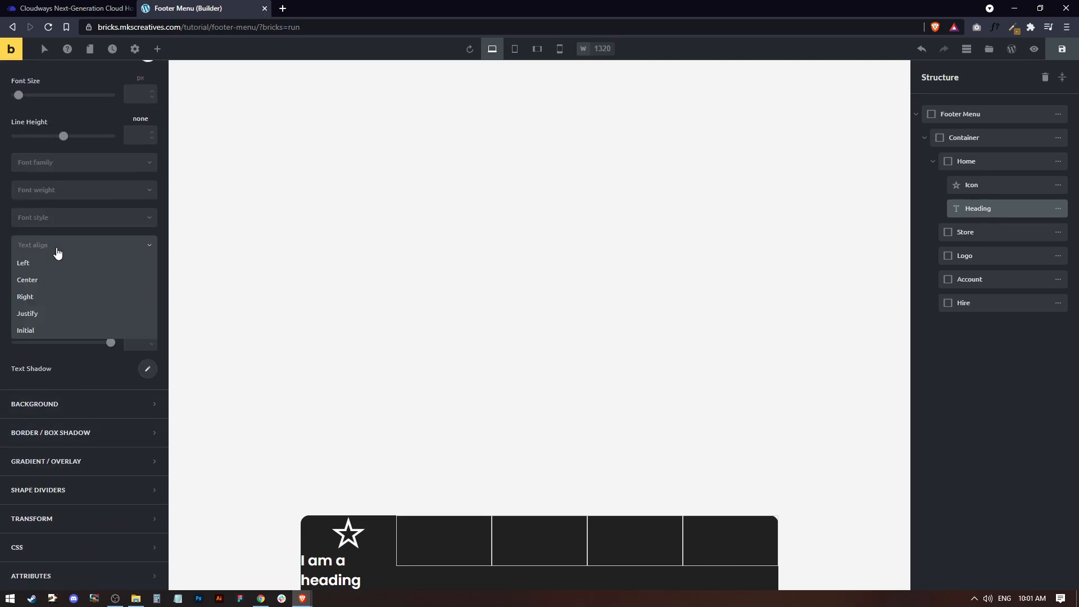
click(59, 283)
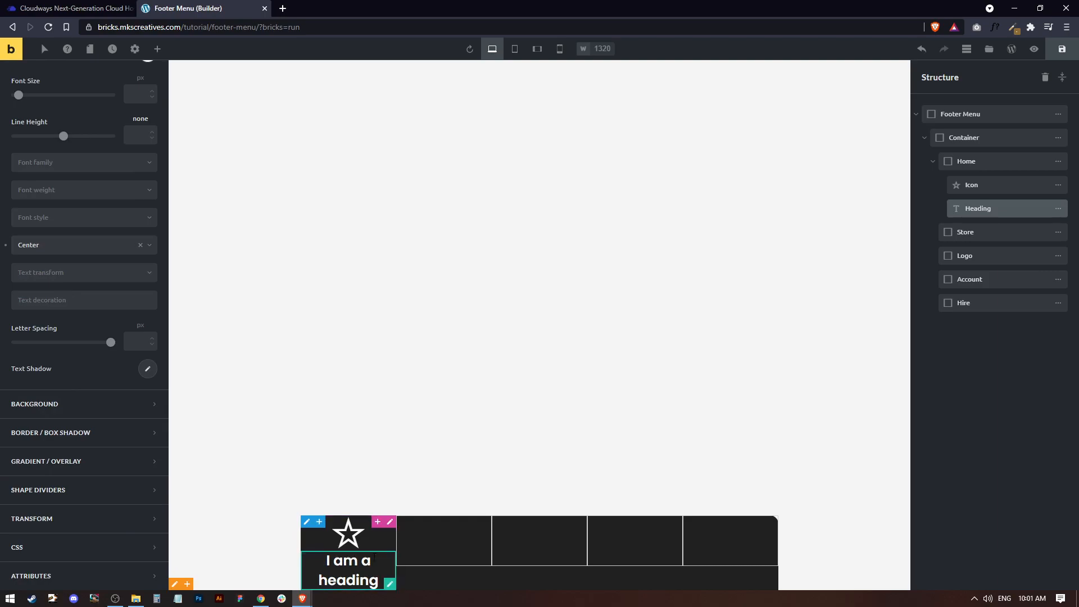
Step: Set the Home heading's font size to 12 px and its text transform to Uppercase
scroll(166, 268, up, 4)
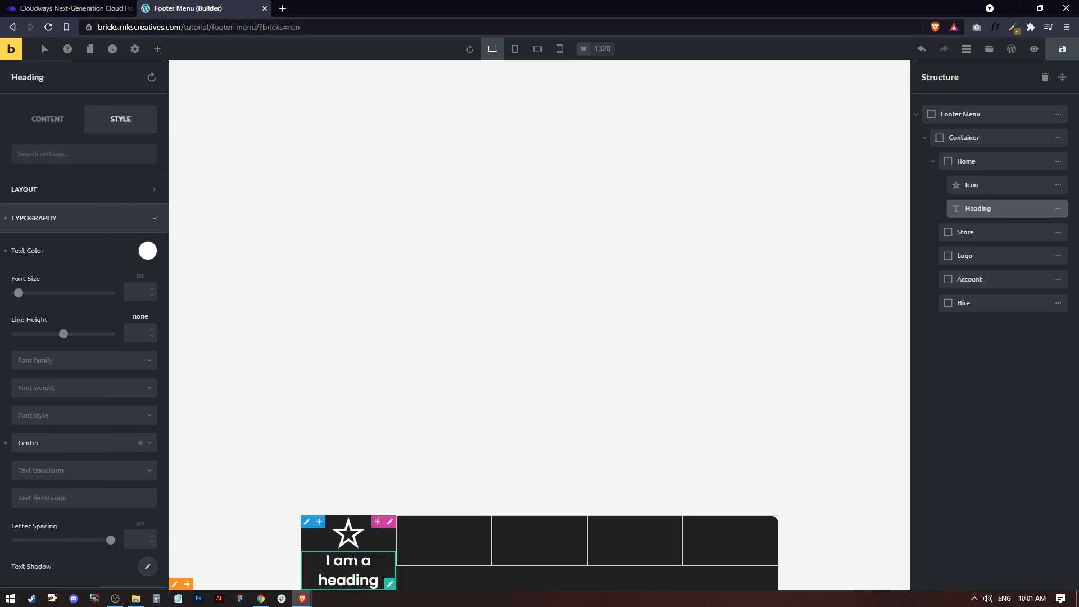
scroll(70, 325, down, 2)
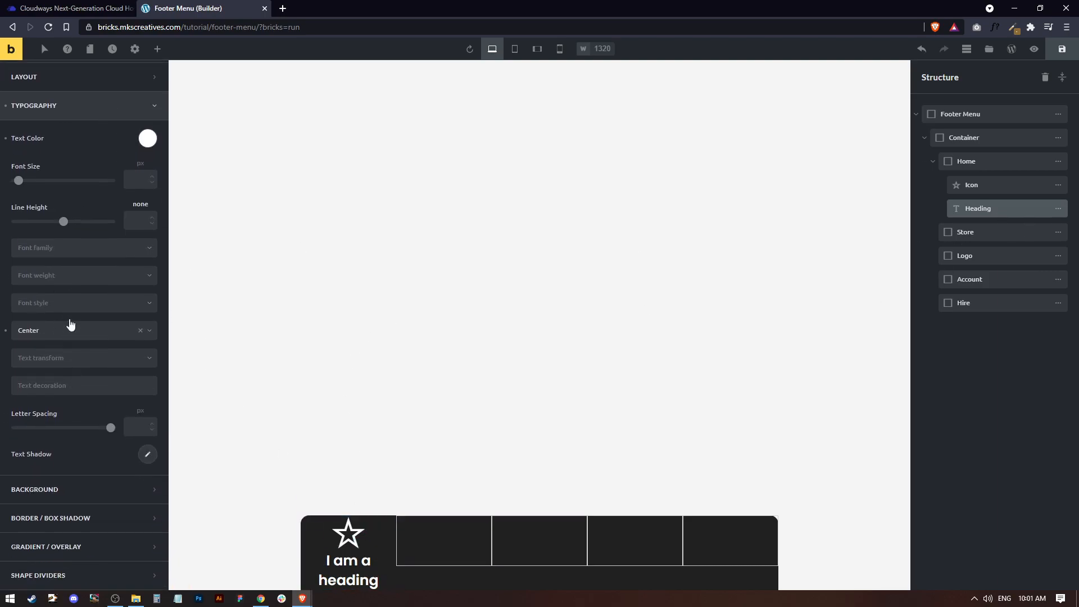
click(126, 179)
text(121)
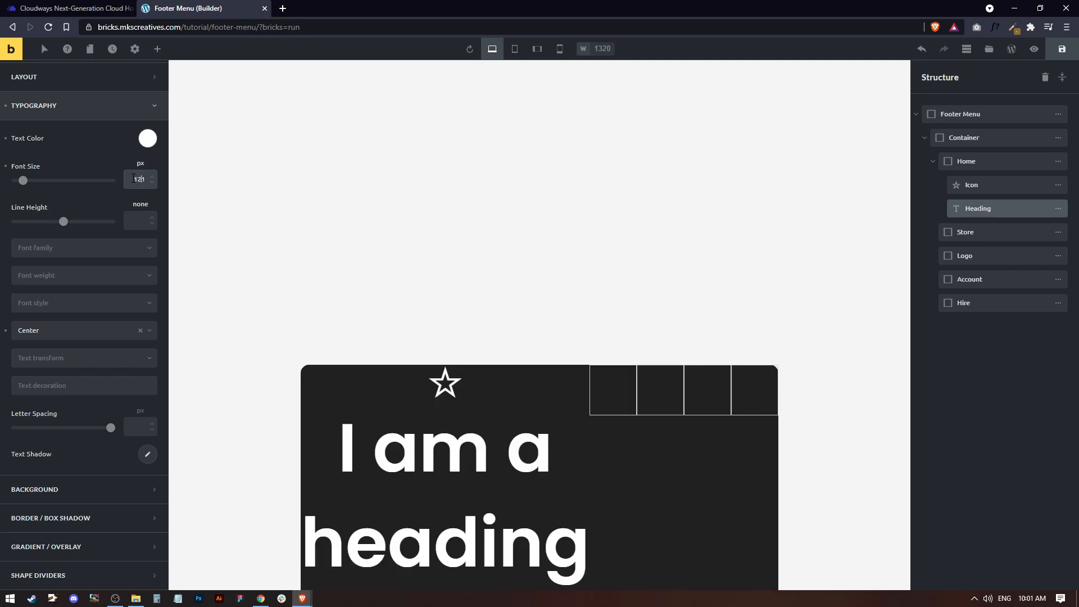
key(BackSpace)
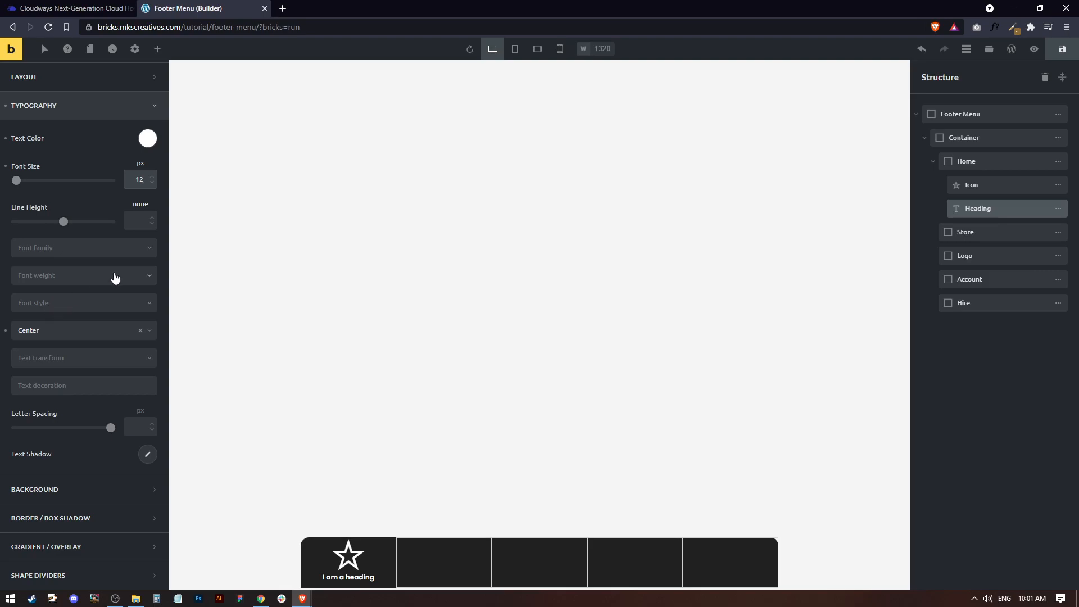
click(56, 360)
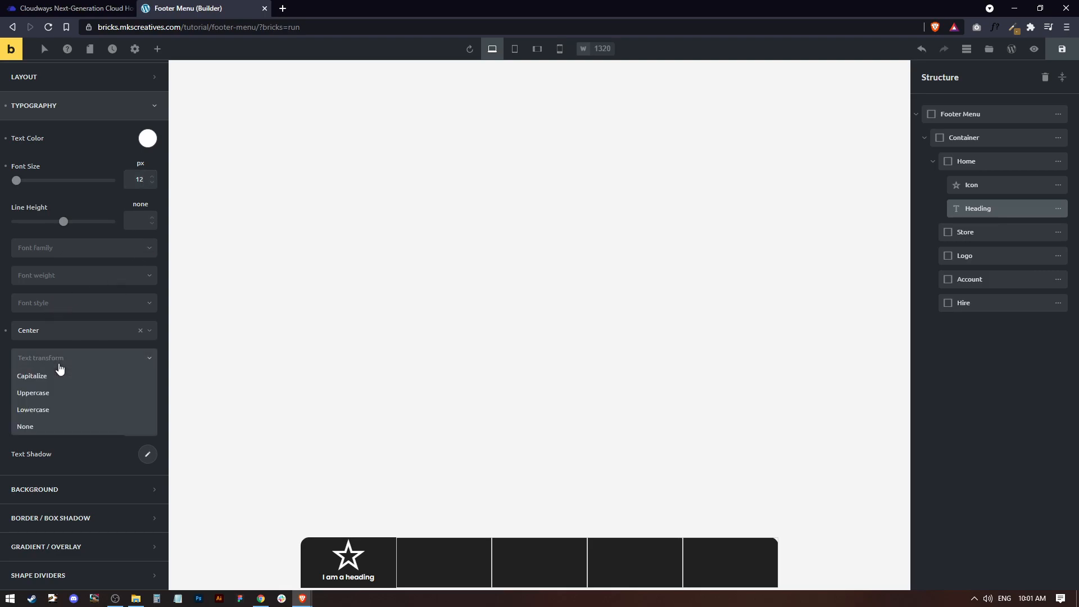
click(53, 396)
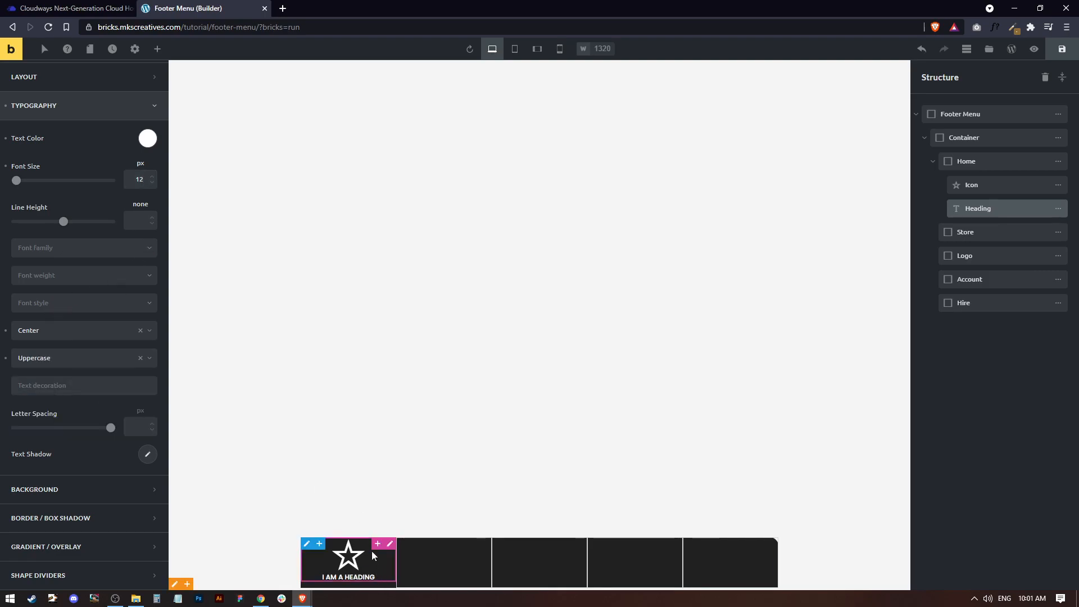
scroll(69, 248, up, 2)
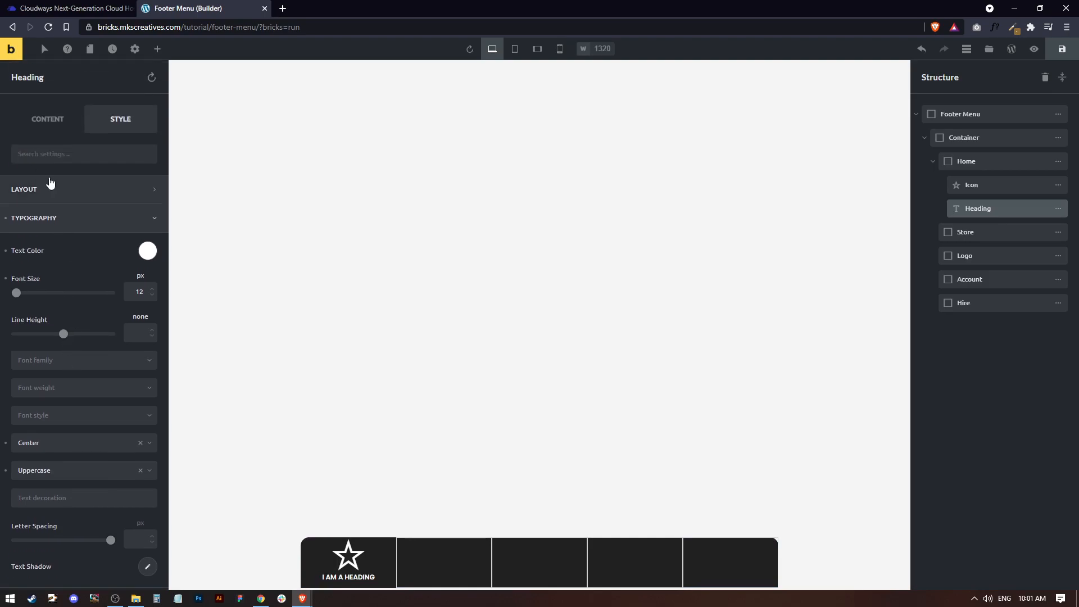
Step: Set the row gap of the Home container to 5 px
click(35, 190)
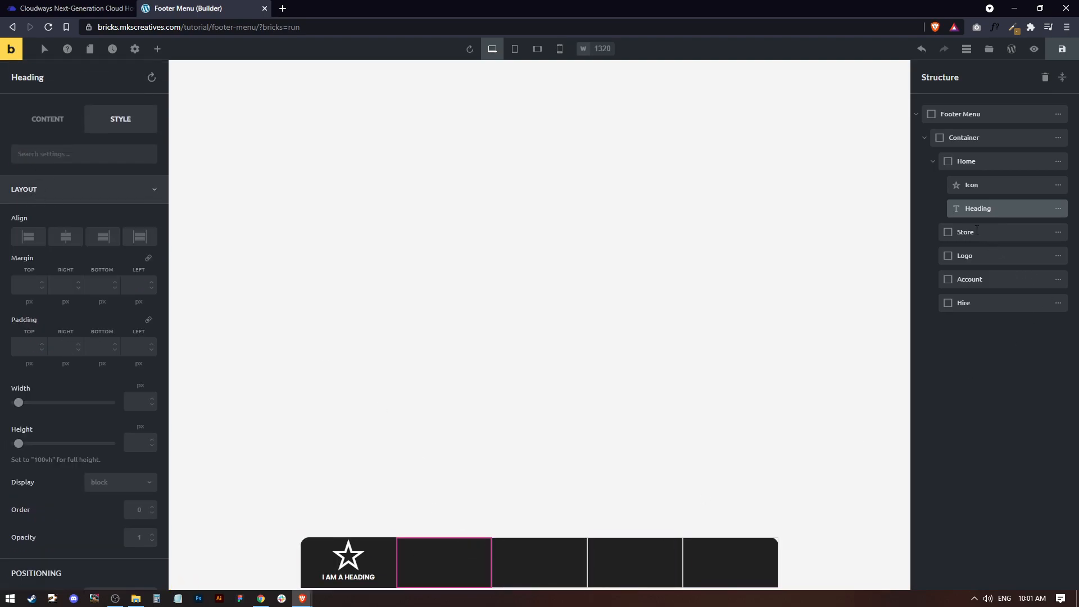
click(966, 162)
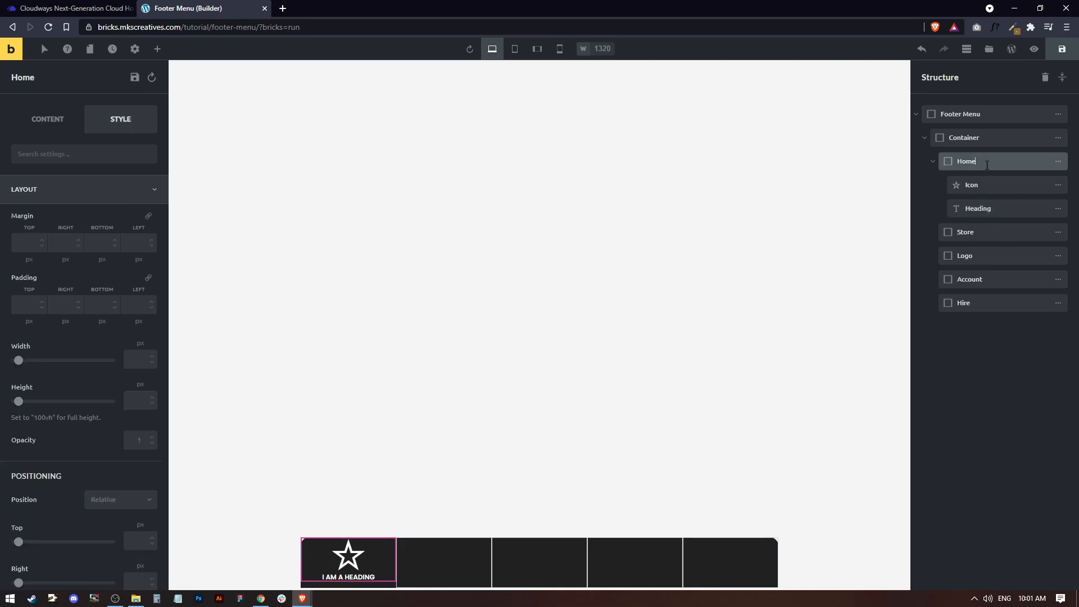
click(48, 118)
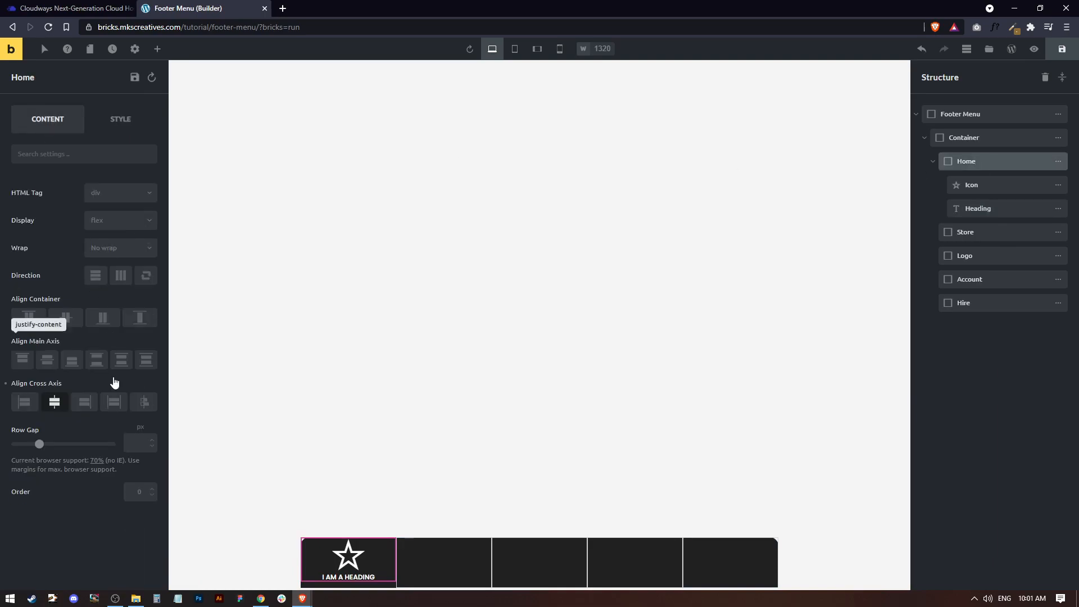
click(138, 443)
text(5)
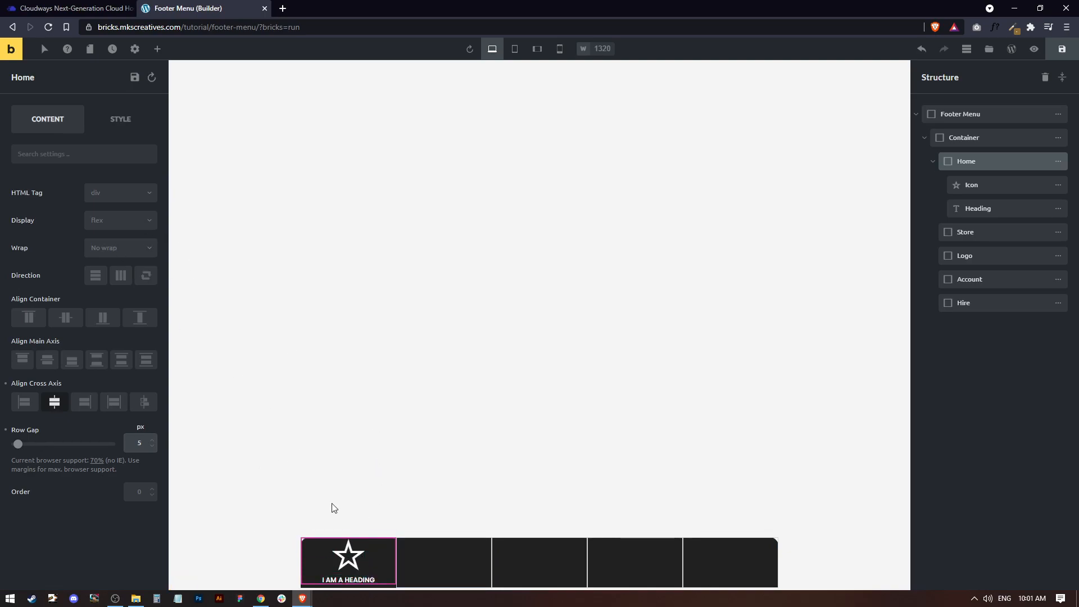
Step: Replace the star icon in the Home container with the house icon from the Themify library
click(340, 555)
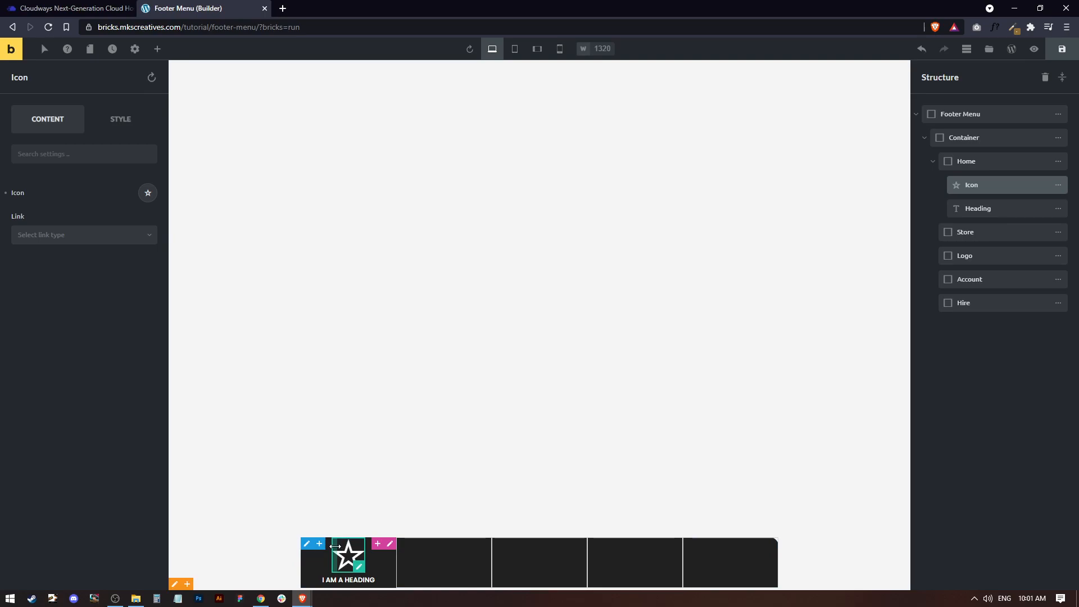
click(145, 198)
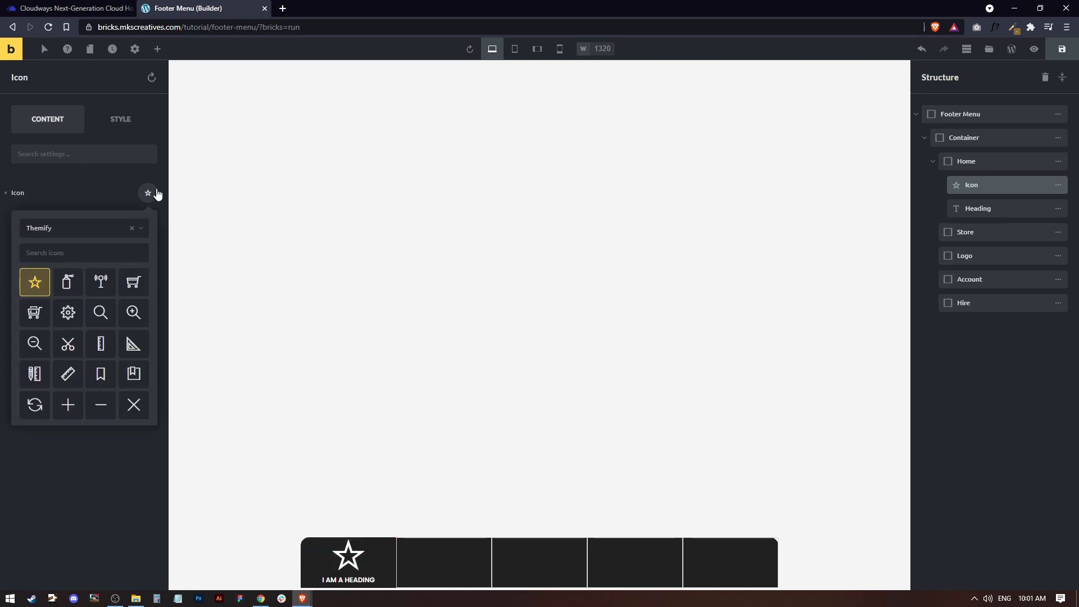
click(67, 231)
click(67, 231)
click(64, 248)
text(Hom)
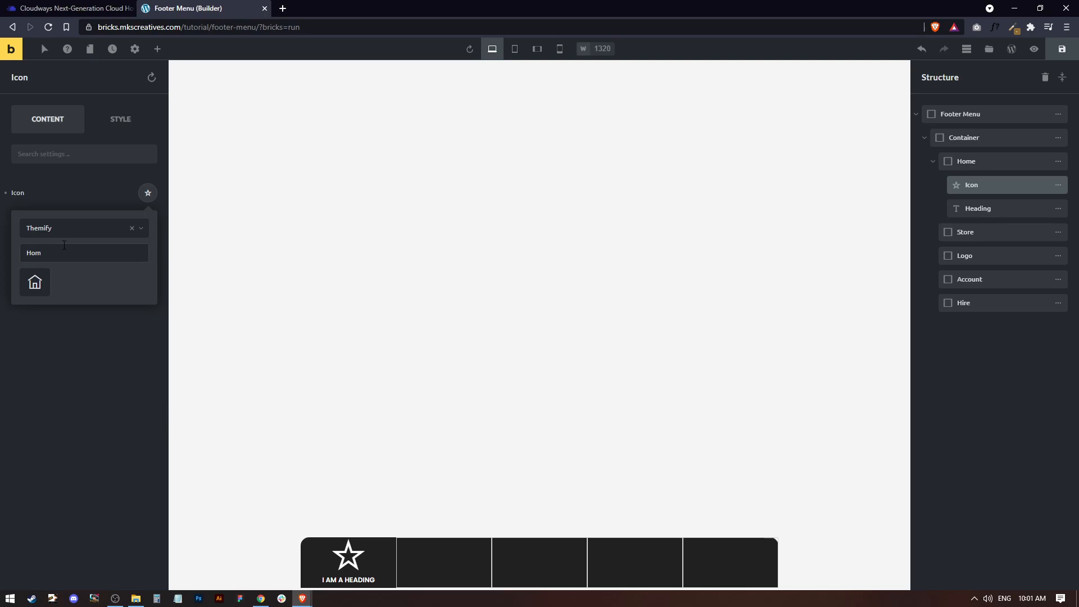
click(36, 284)
click(109, 397)
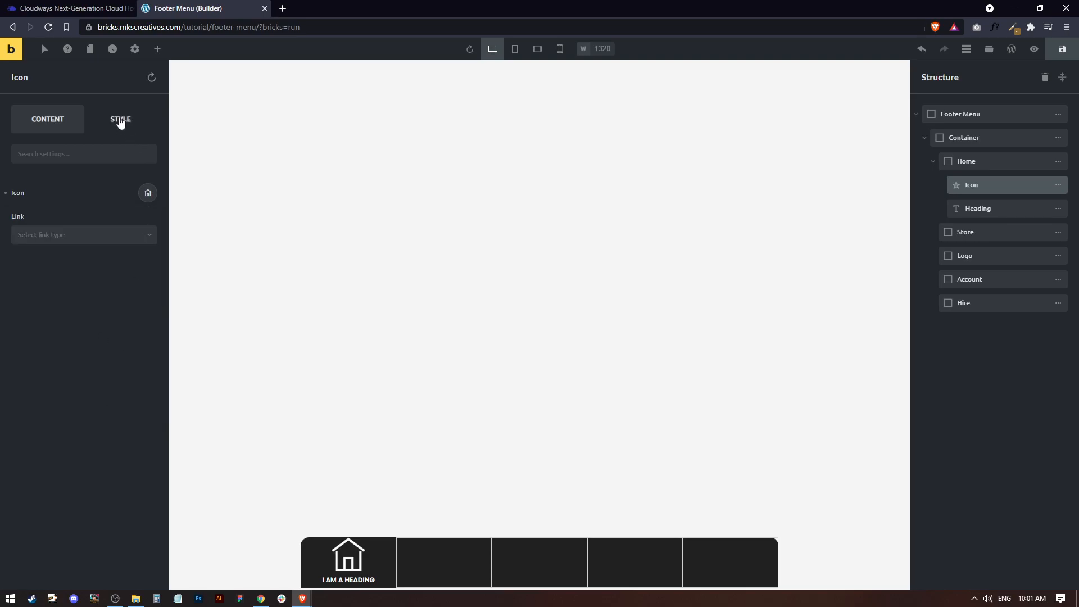
Step: Set the font size of the Home container's icon to 26 px
click(121, 121)
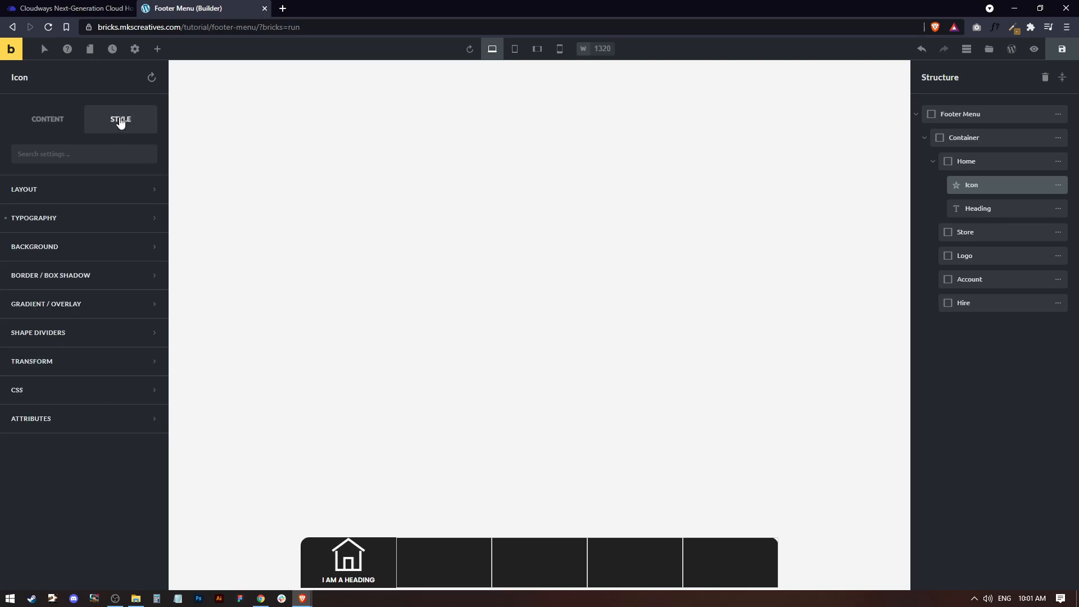
click(49, 219)
click(142, 291)
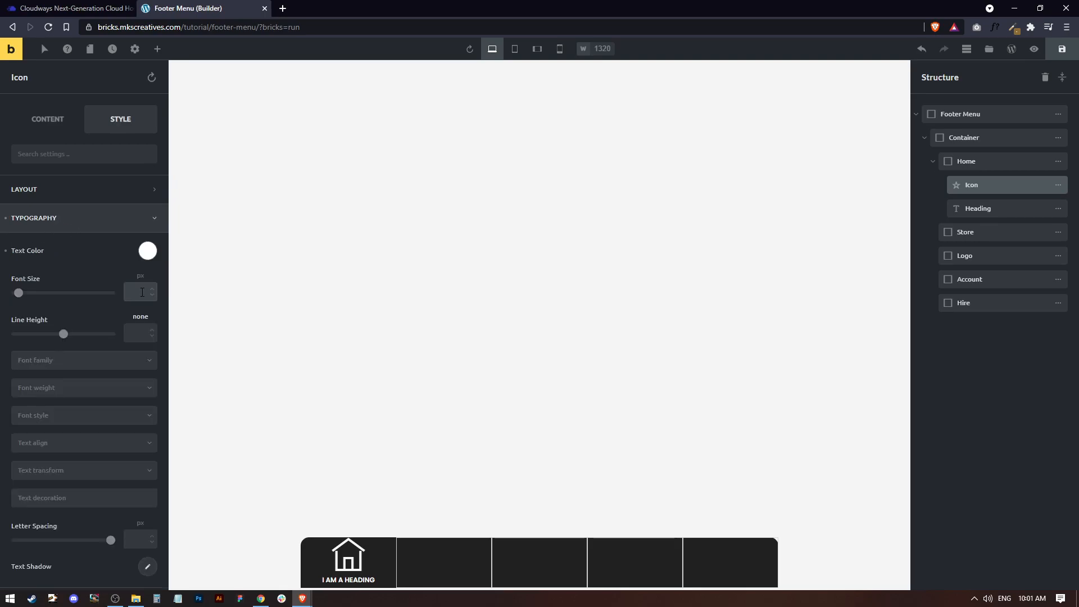
text(16)
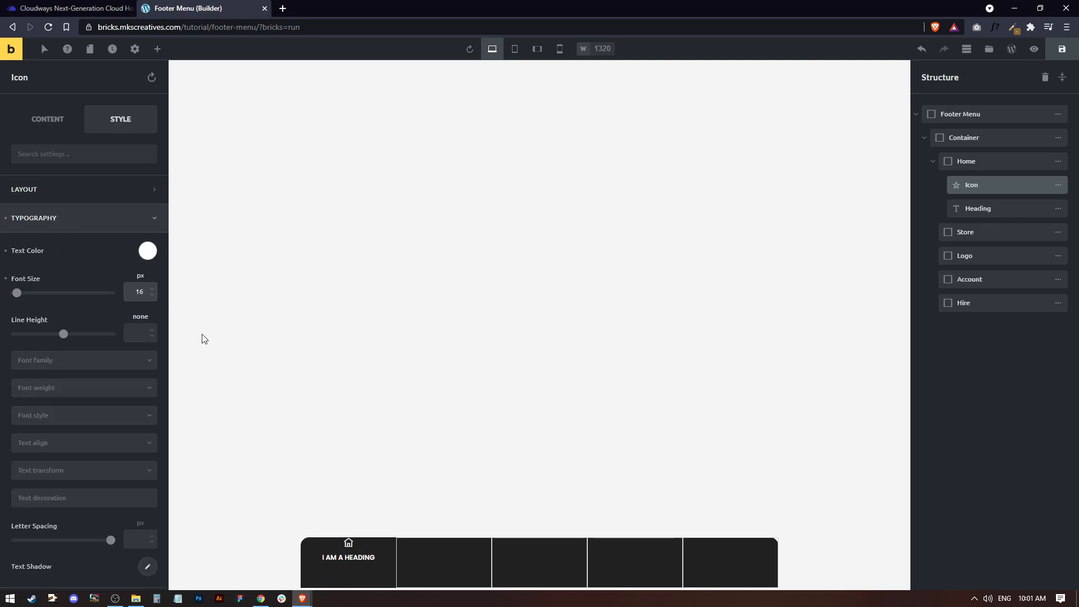
click(153, 289)
double_click(152, 289)
click(152, 290)
click(152, 290)
click(152, 290)
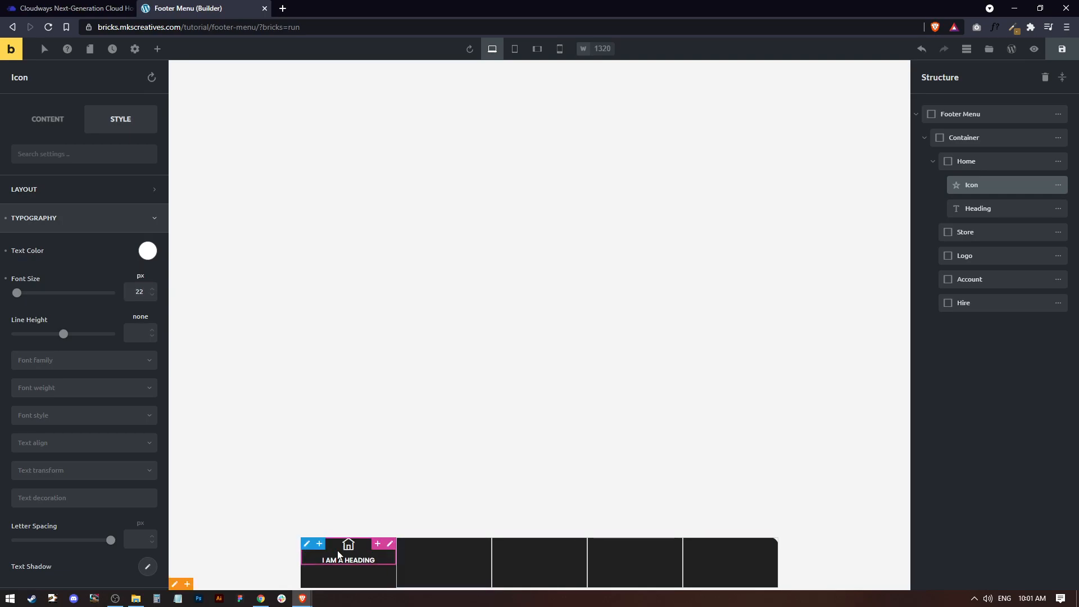
double_click(152, 290)
click(152, 290)
click(152, 290)
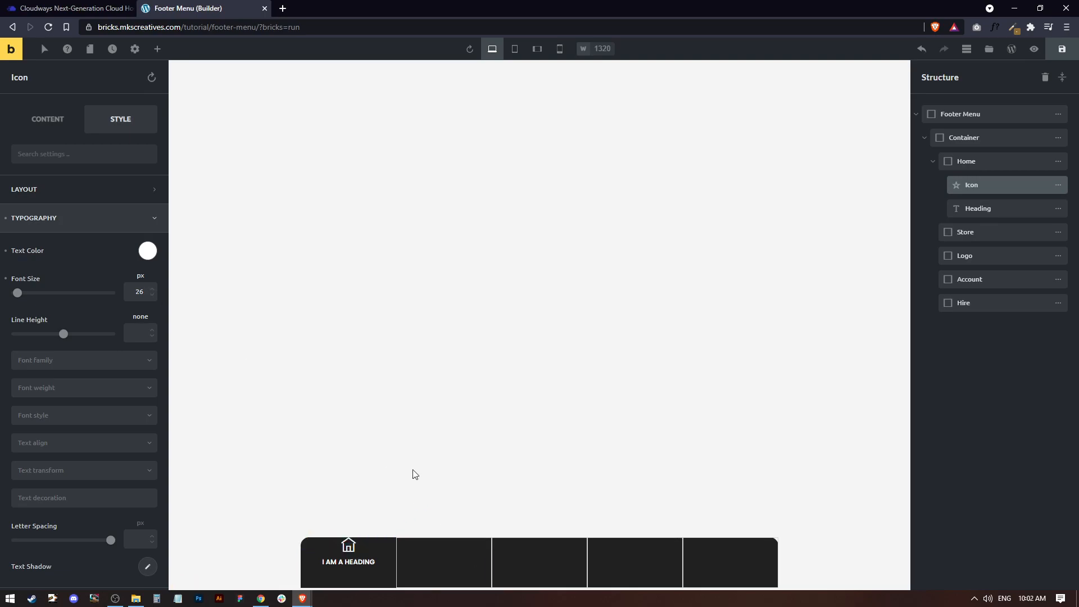
Step: Set the Home container's own alignment (Align Container) to center within the footer bar
click(1006, 158)
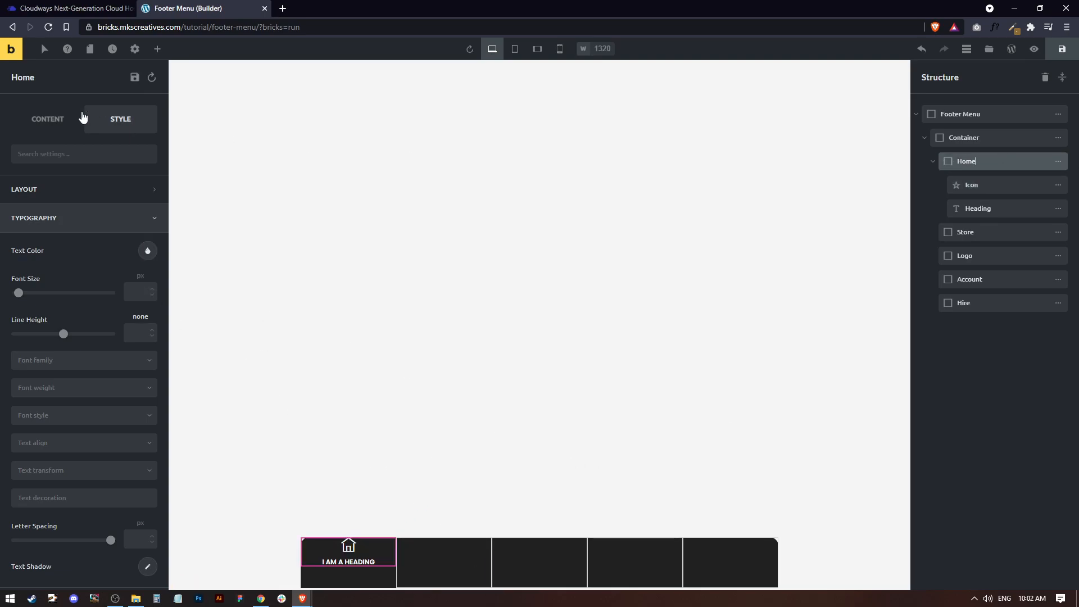
click(26, 125)
right_click(47, 352)
click(66, 319)
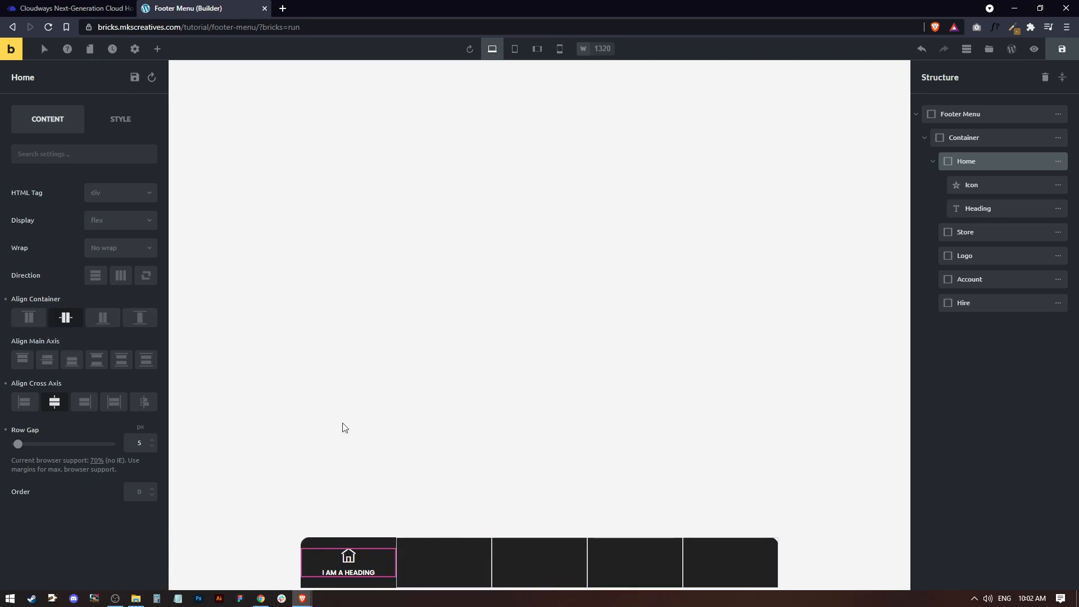
Step: Change the text of the heading inside the Home container to "Home"
click(1047, 213)
triple_click(28, 191)
text(Home)
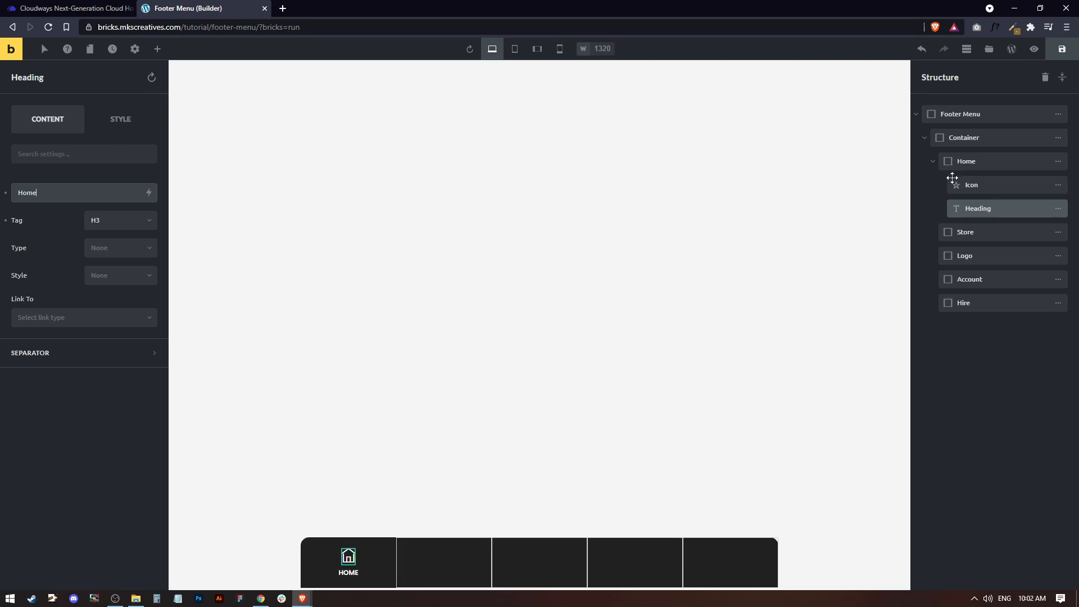
Step: Duplicate the finished Home container together with its icon and heading
mouse_move(1053, 162)
click(996, 163)
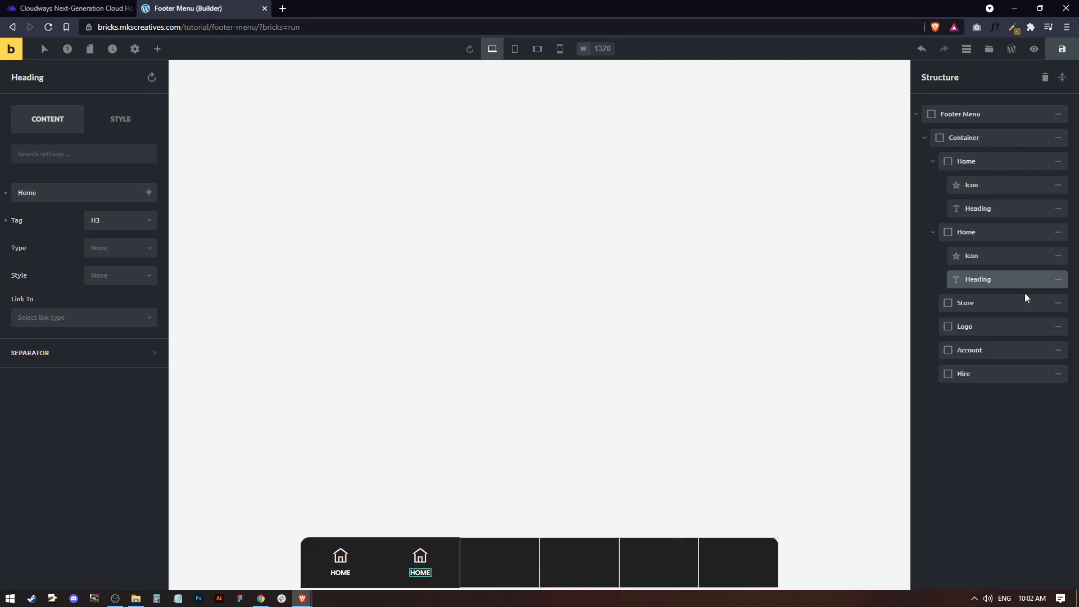
Step: Delete the empty Store, Account and Hire containers from the footer menu, keeping the Logo container
click(944, 306)
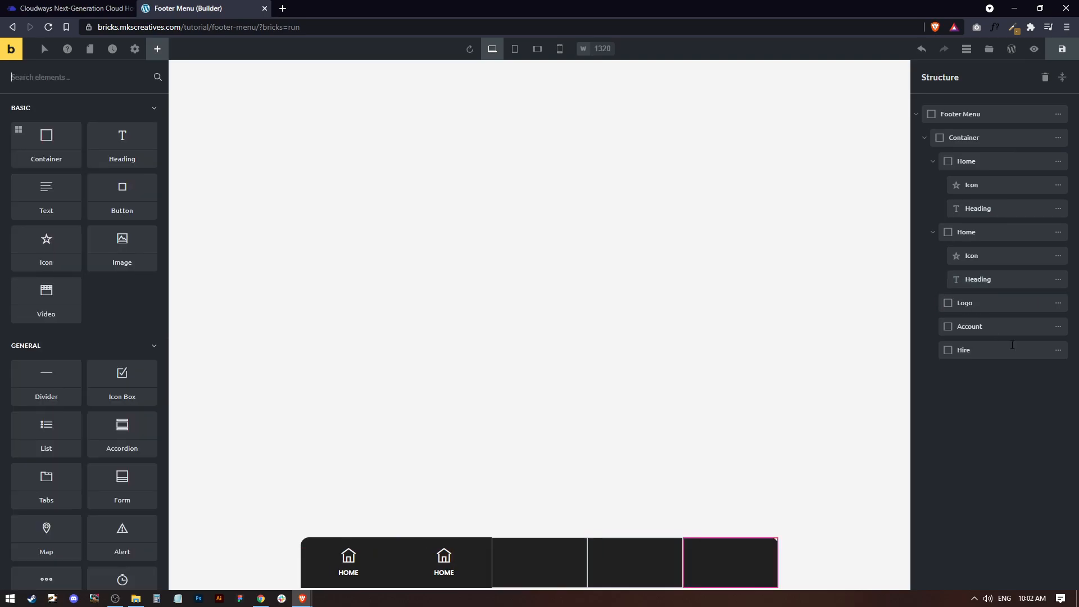
mouse_move(1040, 330)
click(954, 328)
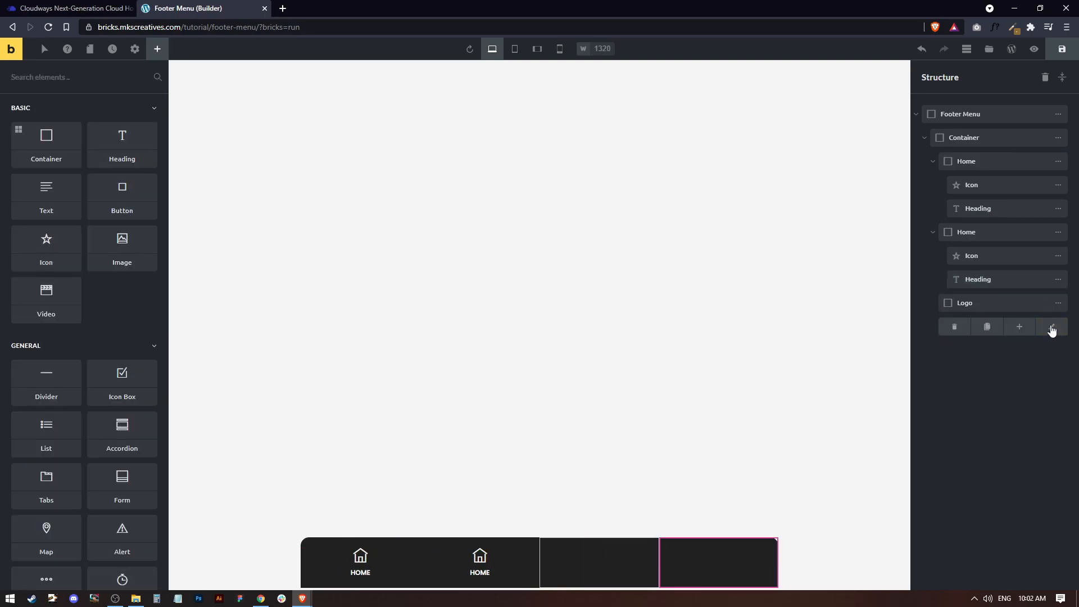
click(955, 328)
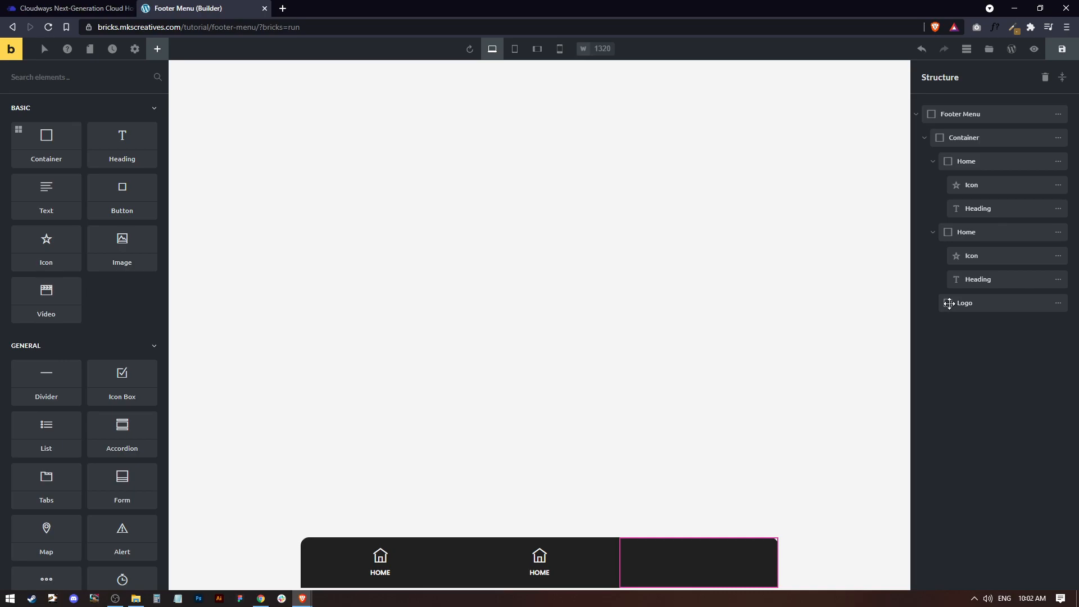
Step: Duplicate the second Home container, move the copy below the Logo container, and duplicate it once more there
click(986, 233)
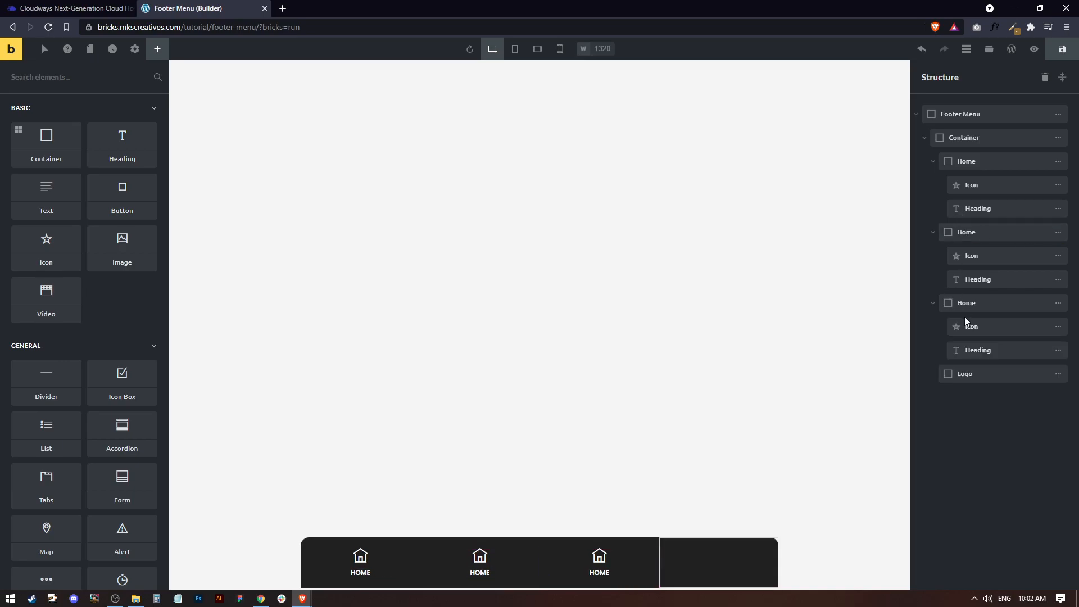
drag(962, 303, 946, 335)
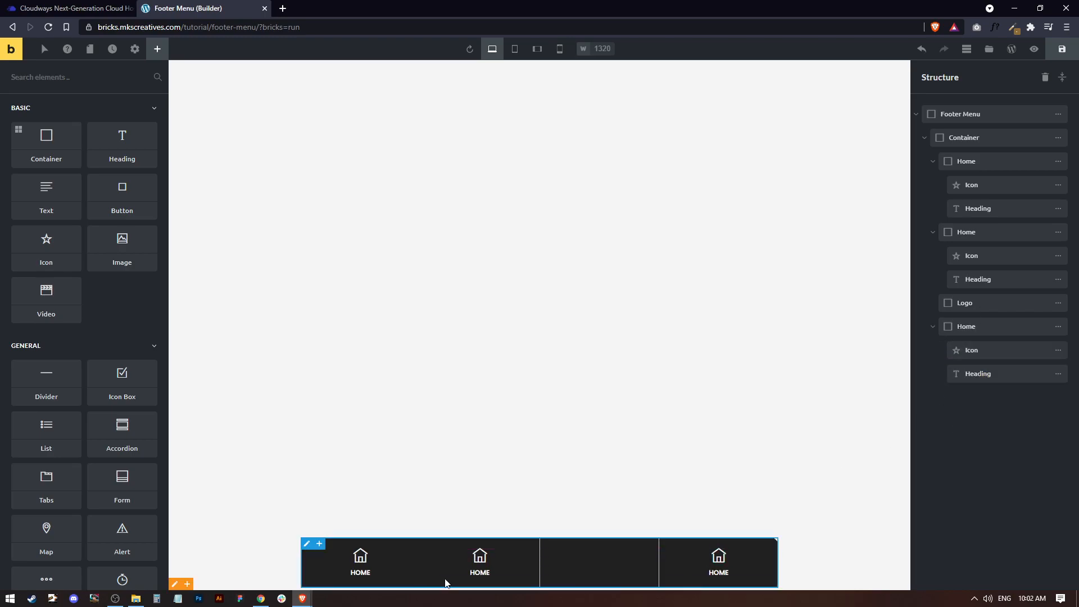
right_click(407, 547)
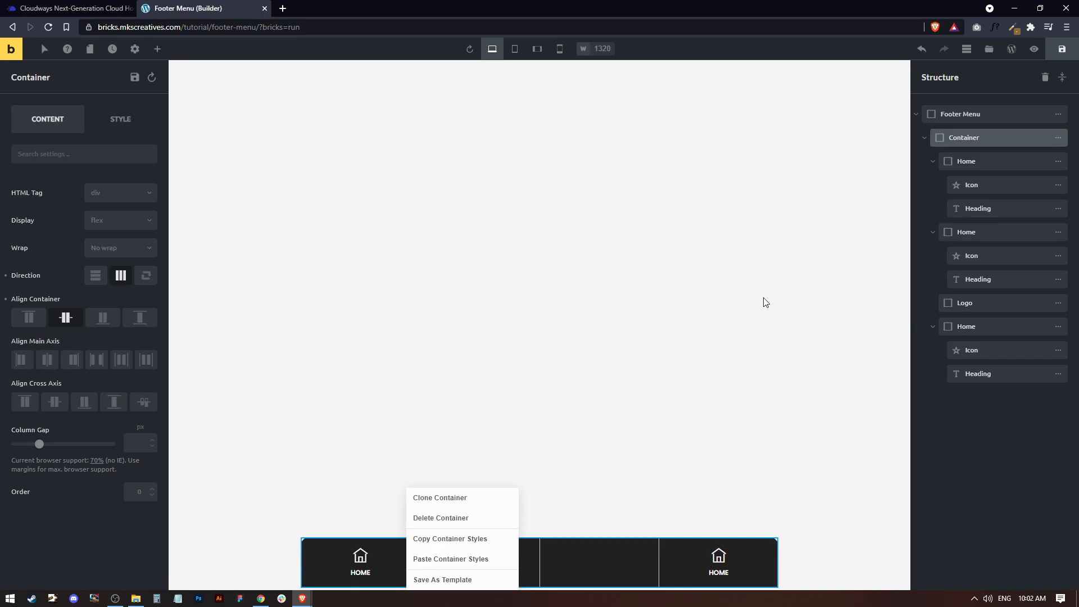
click(763, 301)
click(979, 335)
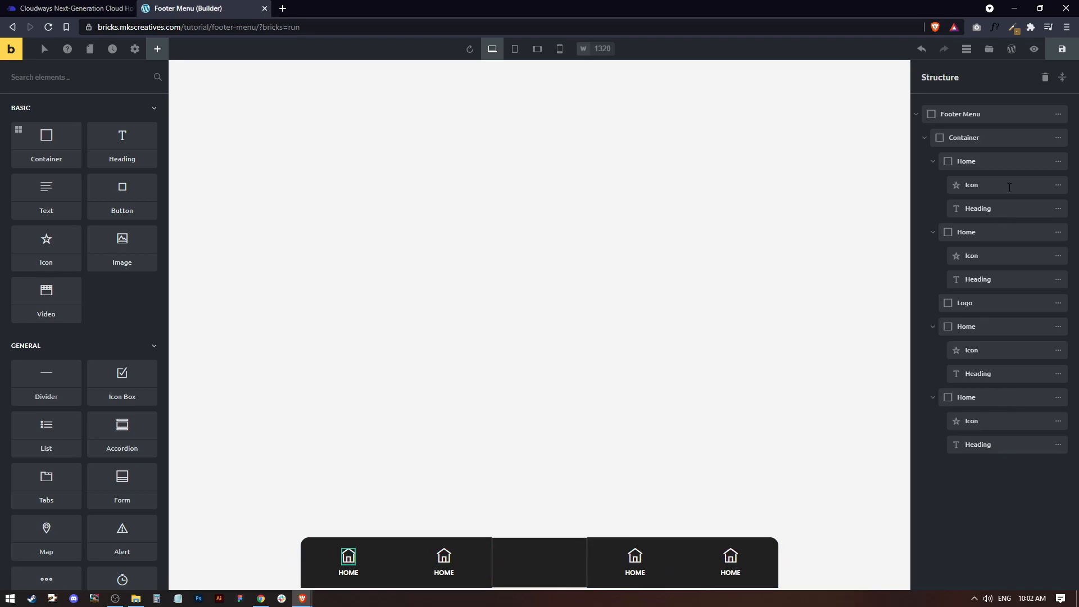
Step: Search the elements for "logo" and add a Logo element inside the Logo container
click(981, 304)
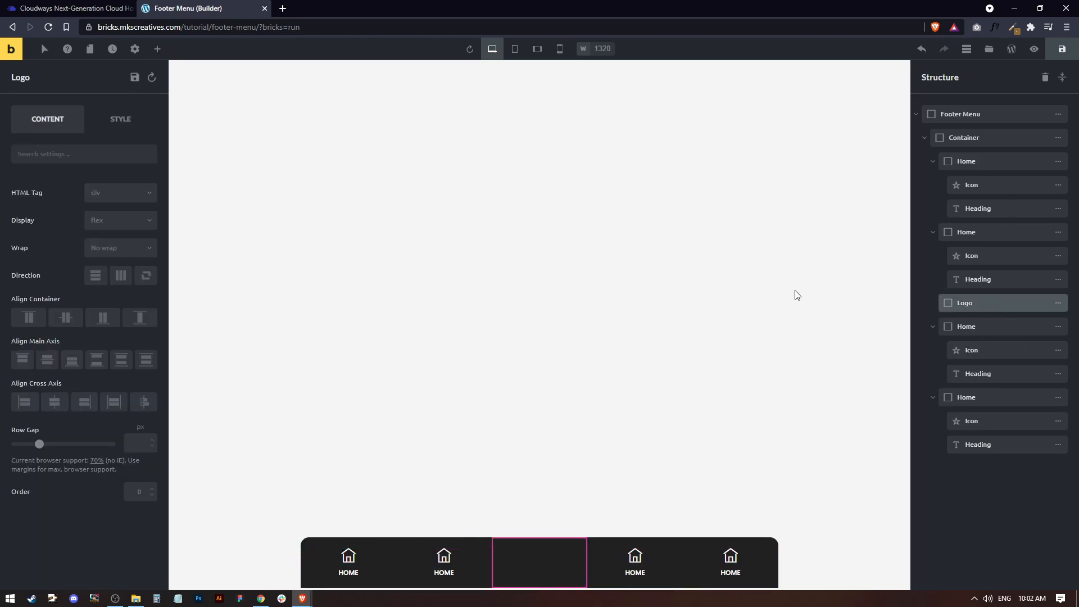
click(158, 51)
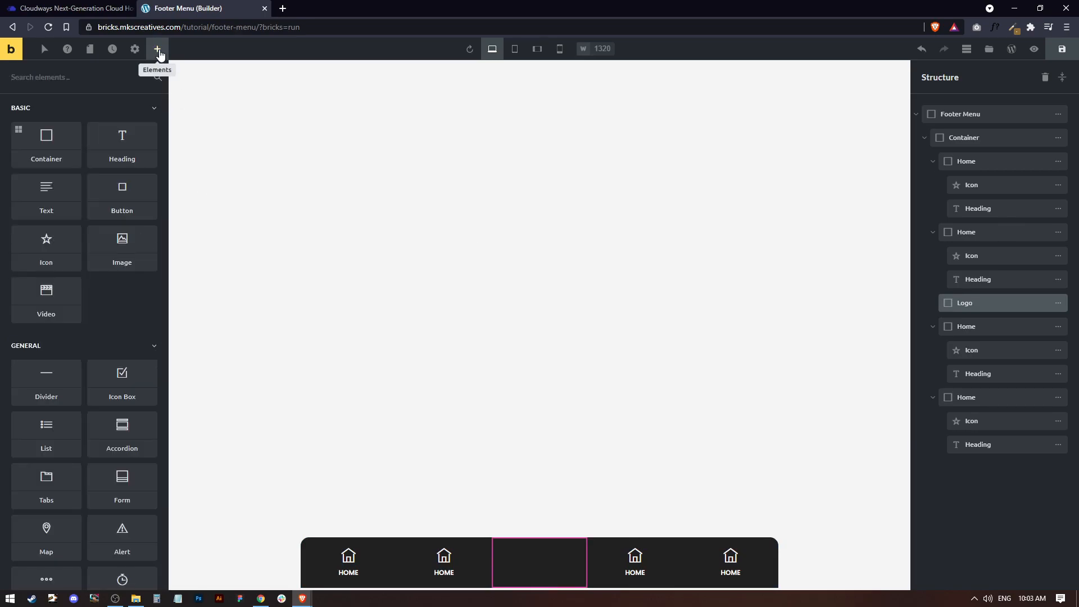
click(57, 83)
text(logo)
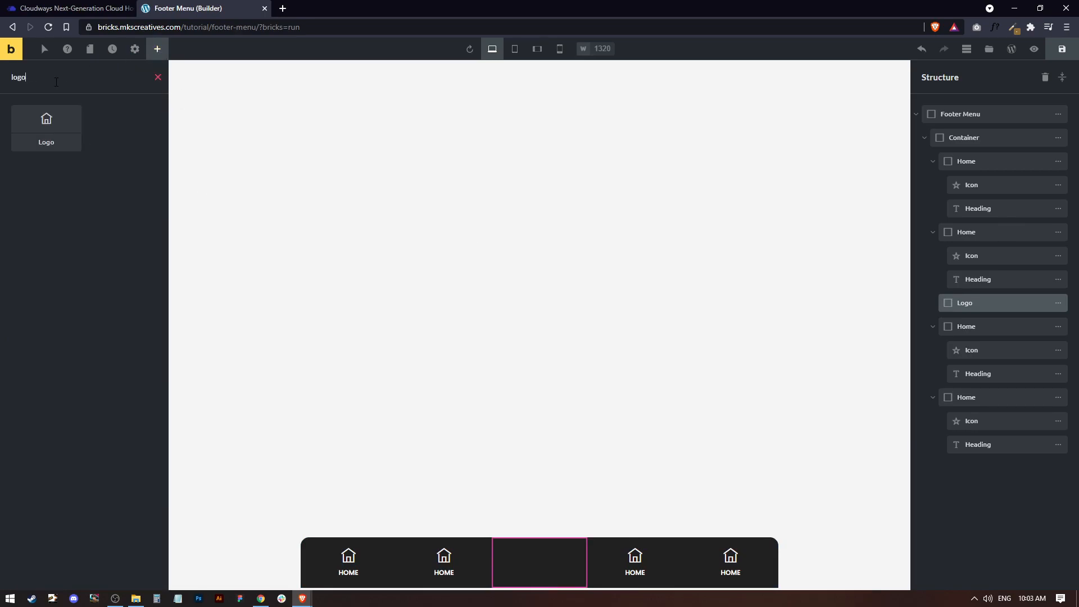
click(25, 143)
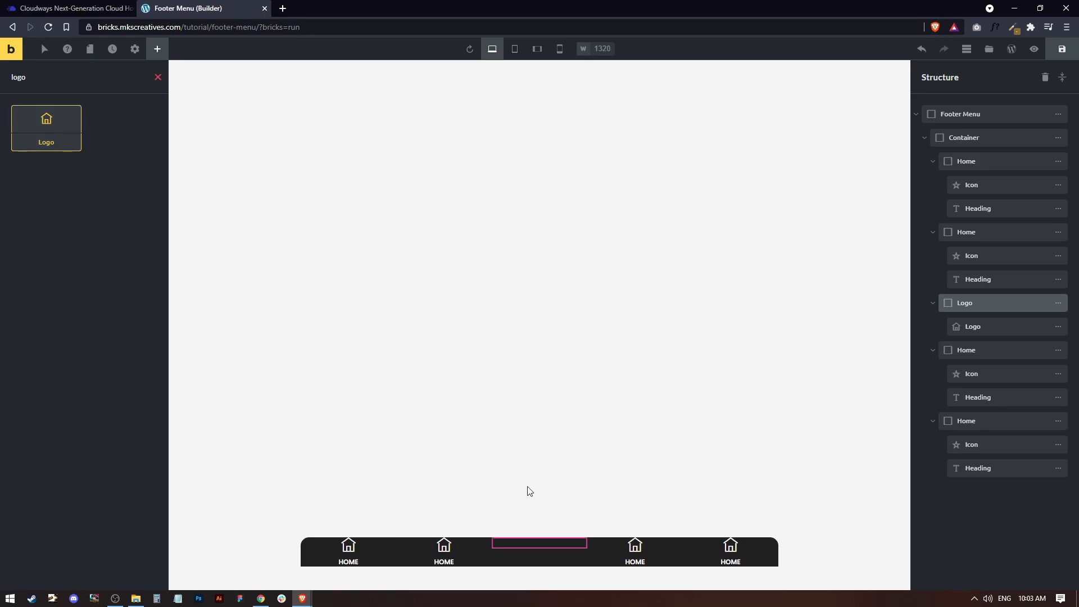
Step: Upload the MKSCreatives image from the Desktop to the media library for the Logo element
click(995, 328)
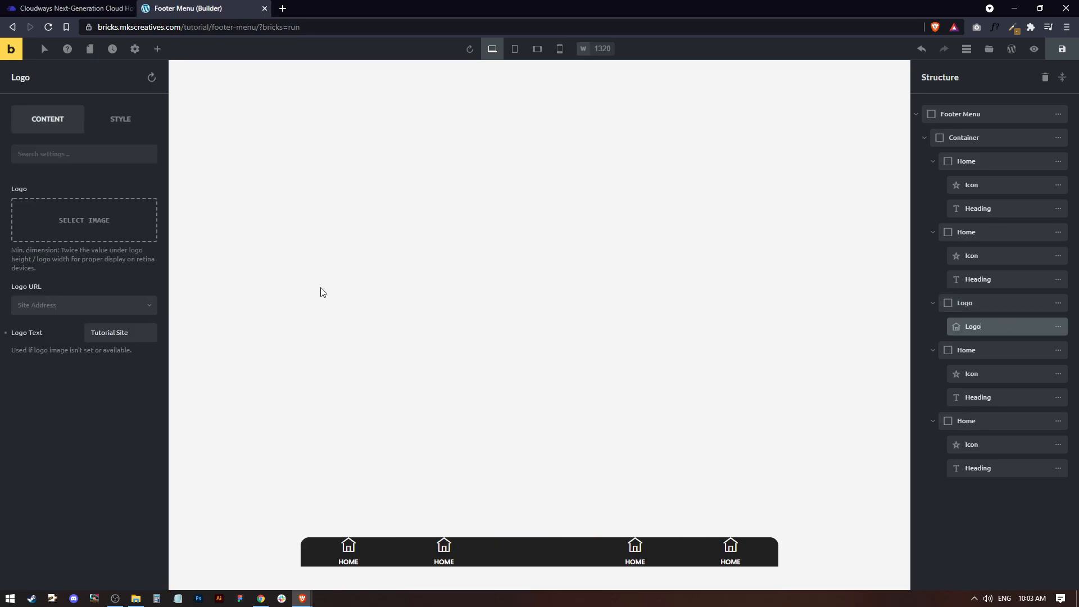
click(96, 212)
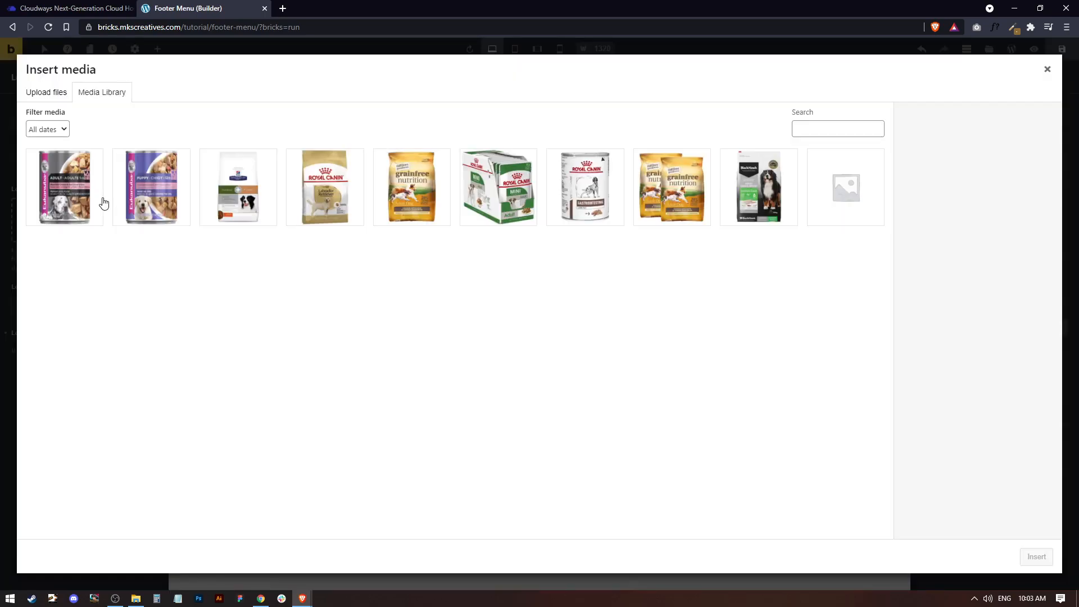
click(62, 95)
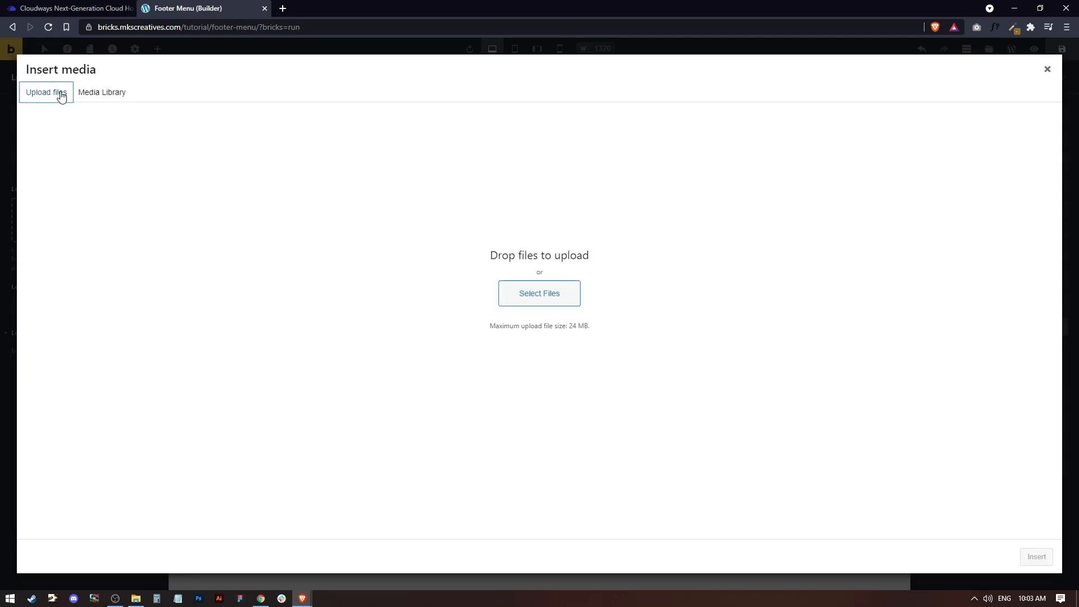
click(557, 311)
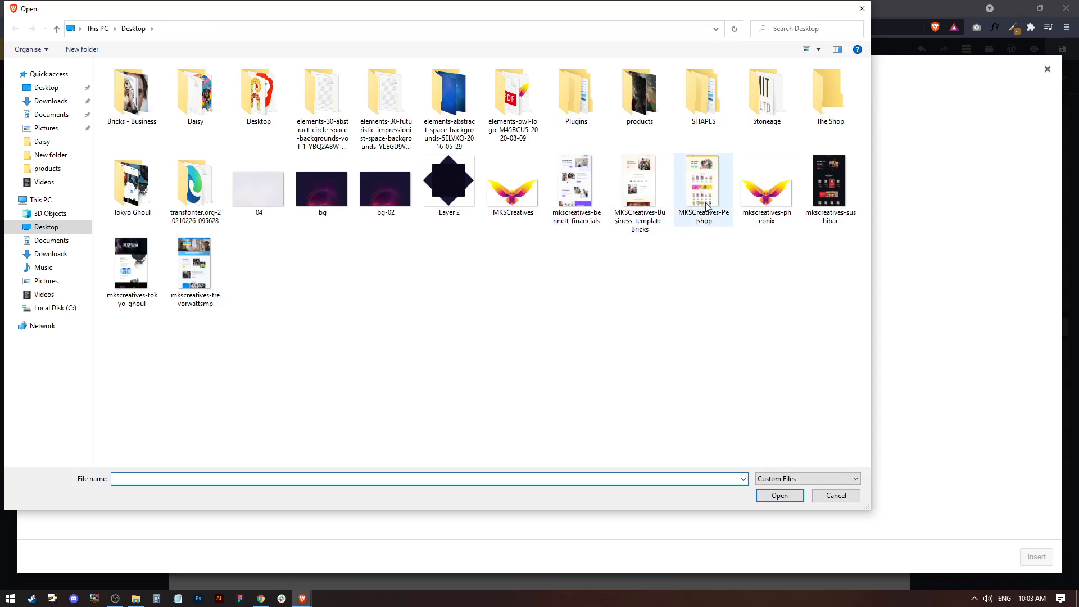
click(779, 200)
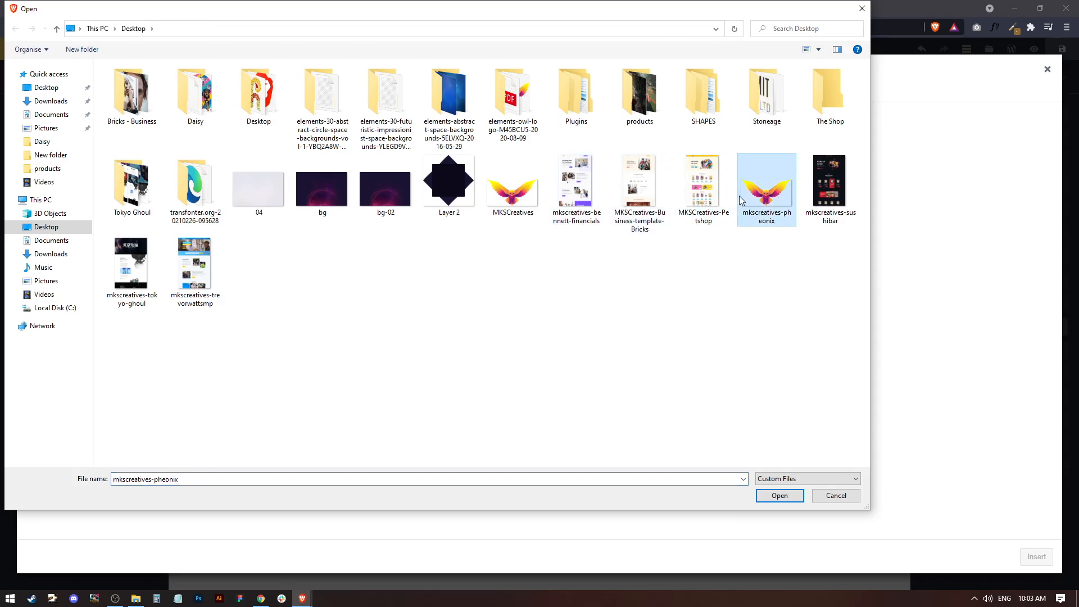
click(526, 191)
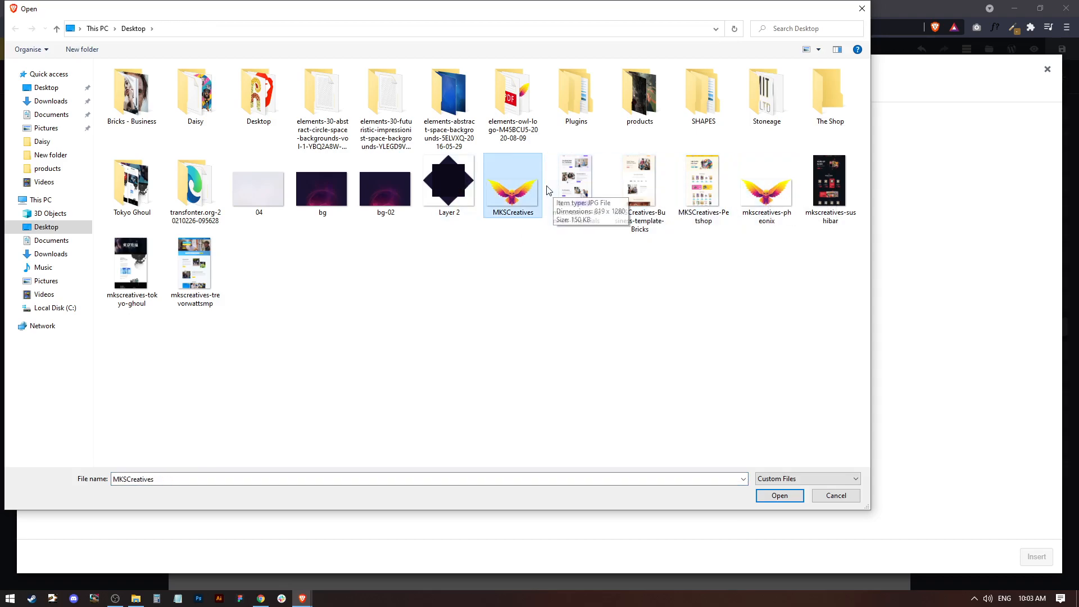
click(787, 498)
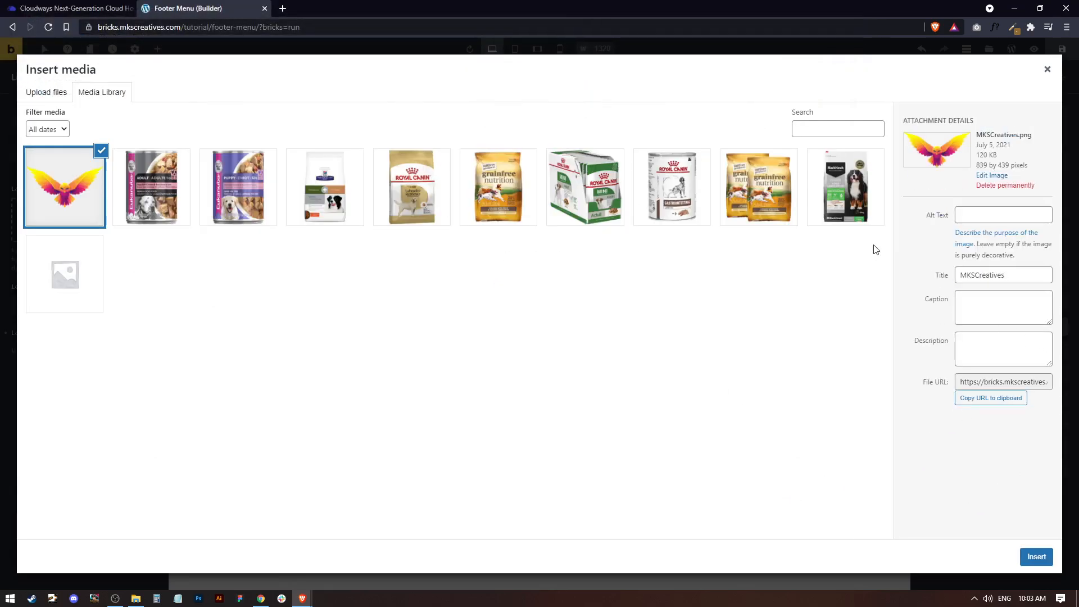
Step: Upload the mkscreatives-pheonix image from the Desktop as well, and insert MKSCreatives.png as the logo image
click(48, 93)
click(555, 298)
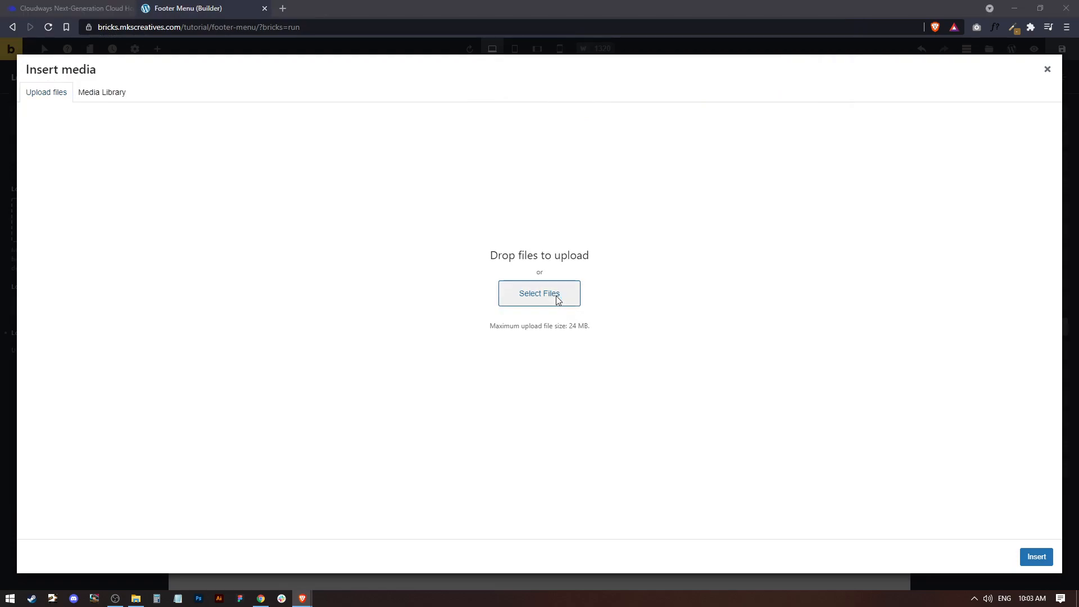
click(748, 220)
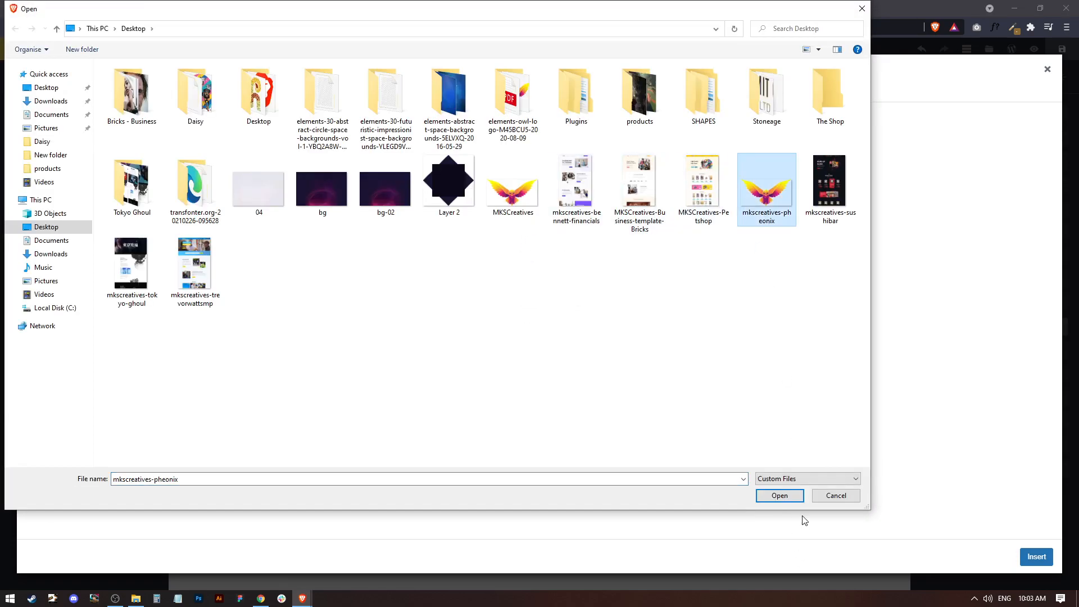
click(791, 499)
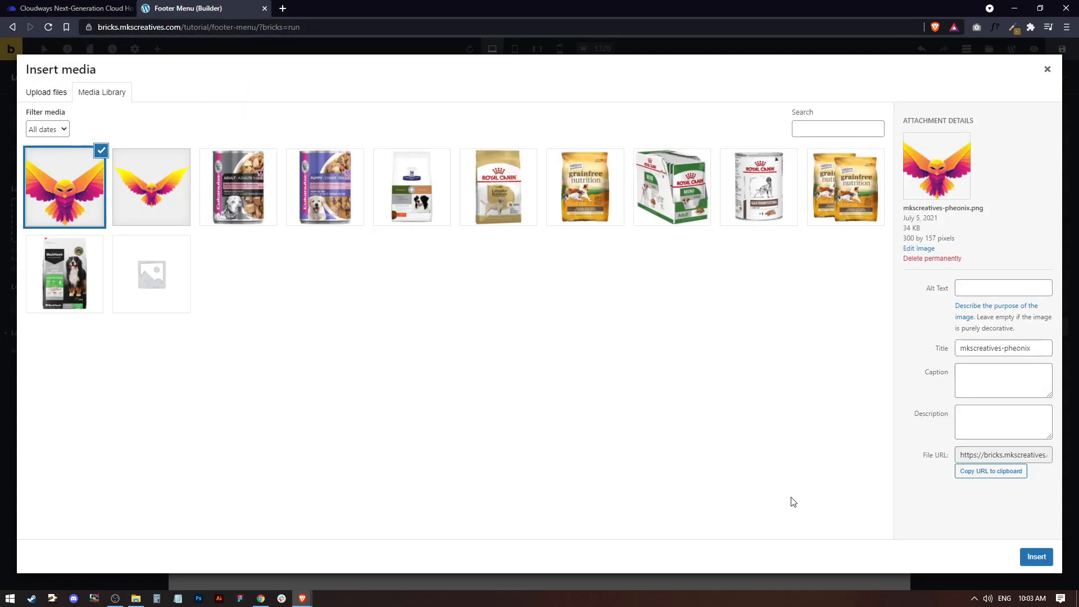
click(180, 199)
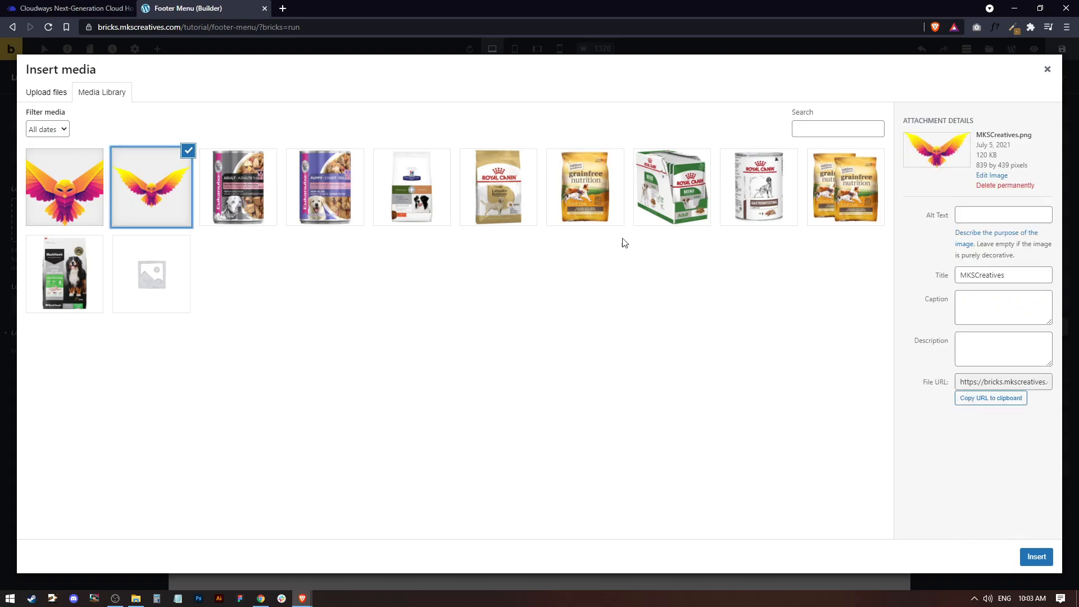
click(1037, 556)
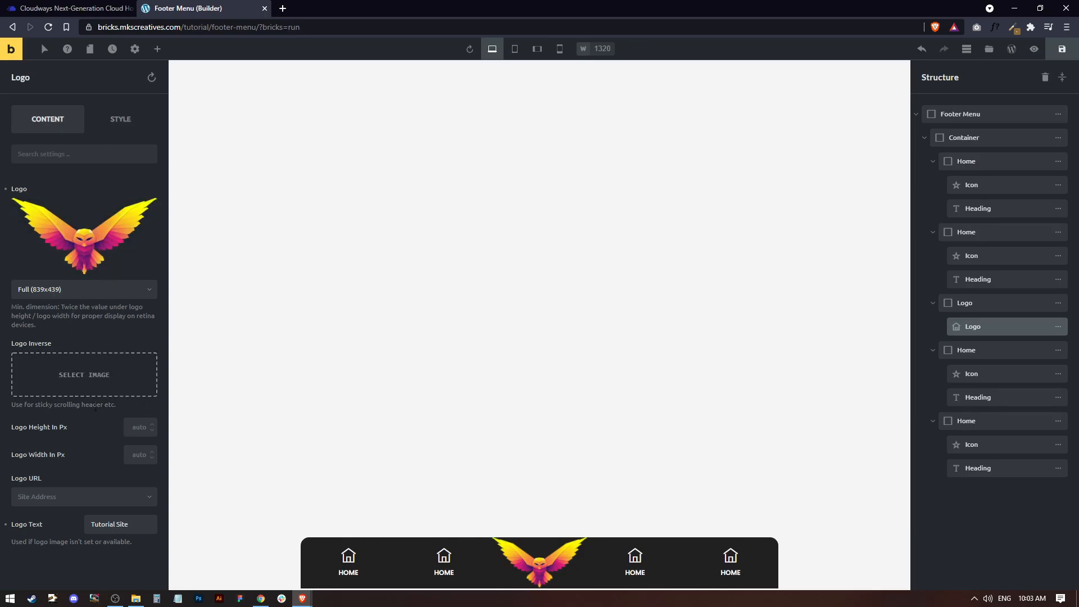
Step: Set the Logo element's top margin to -50 px in its layout styles
click(127, 121)
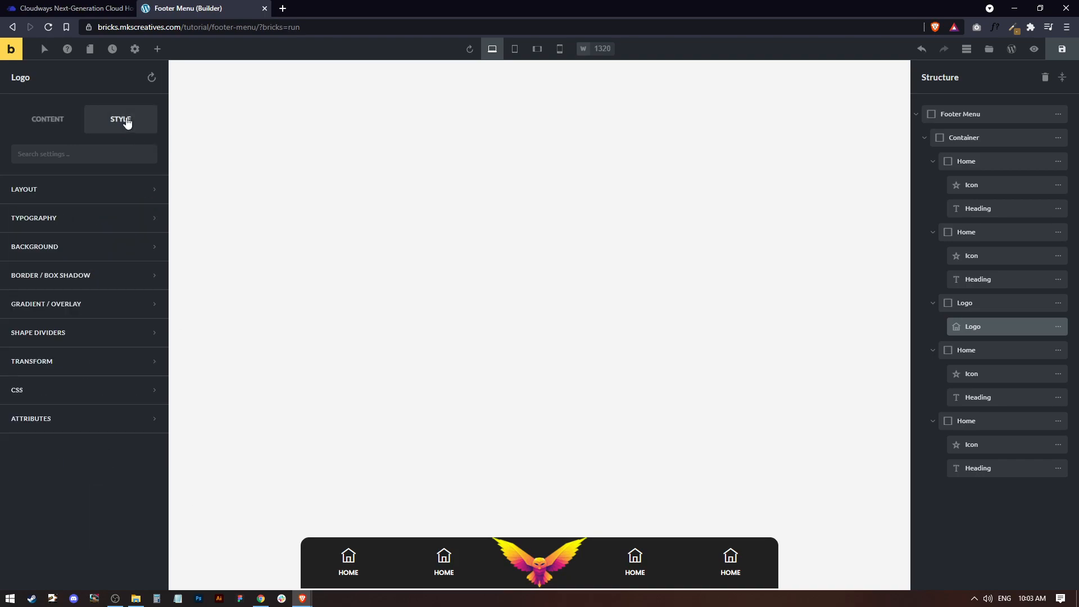
click(51, 191)
scroll(66, 236, down, 1)
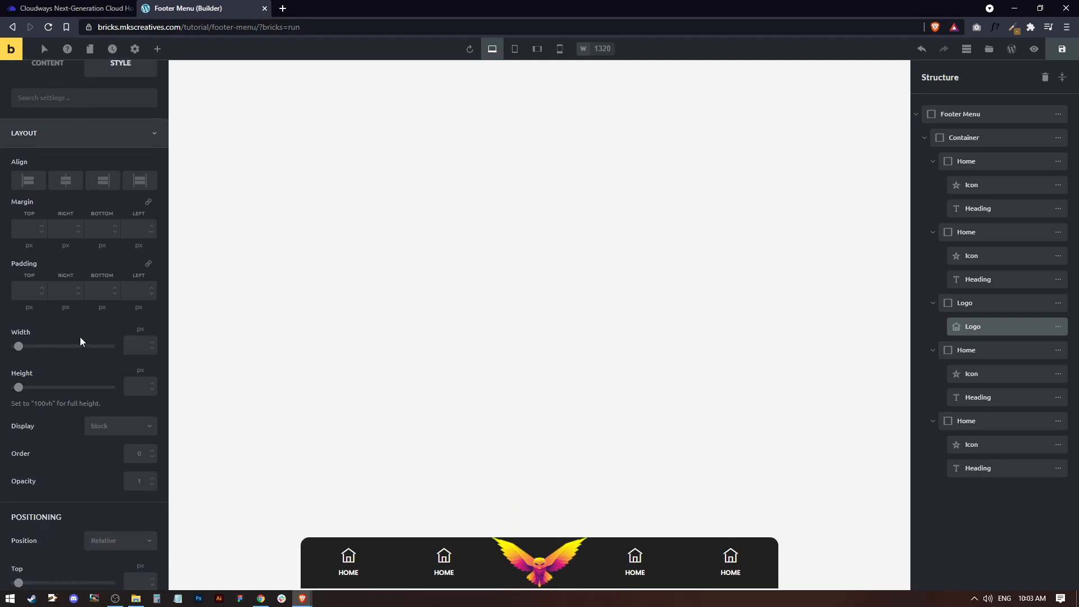
right_click(43, 236)
key(Escape)
click(43, 232)
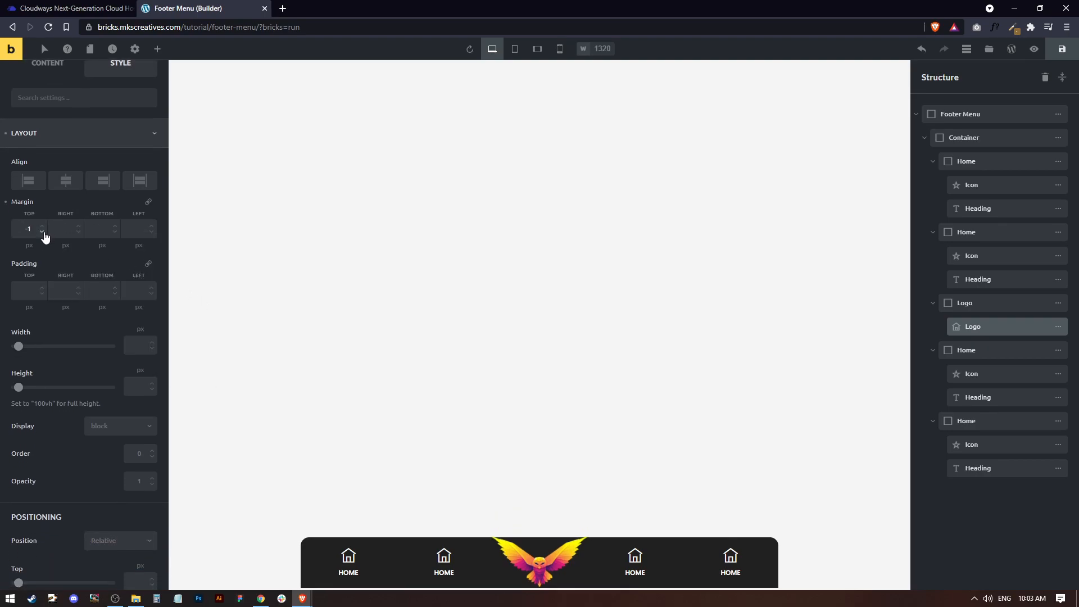
click(43, 233)
click(44, 233)
click(43, 233)
click(43, 232)
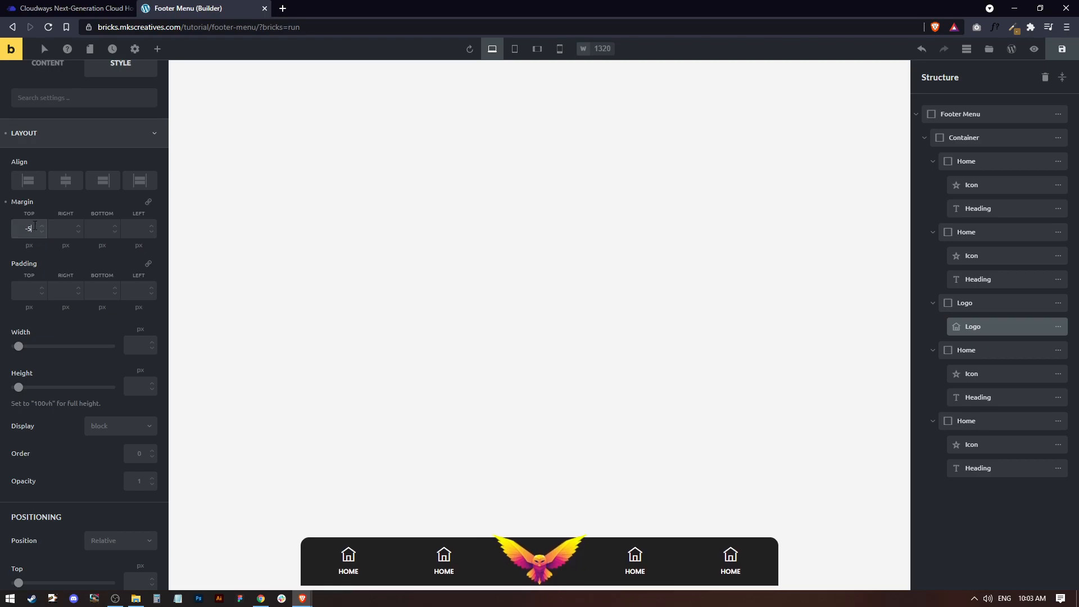
text(0)
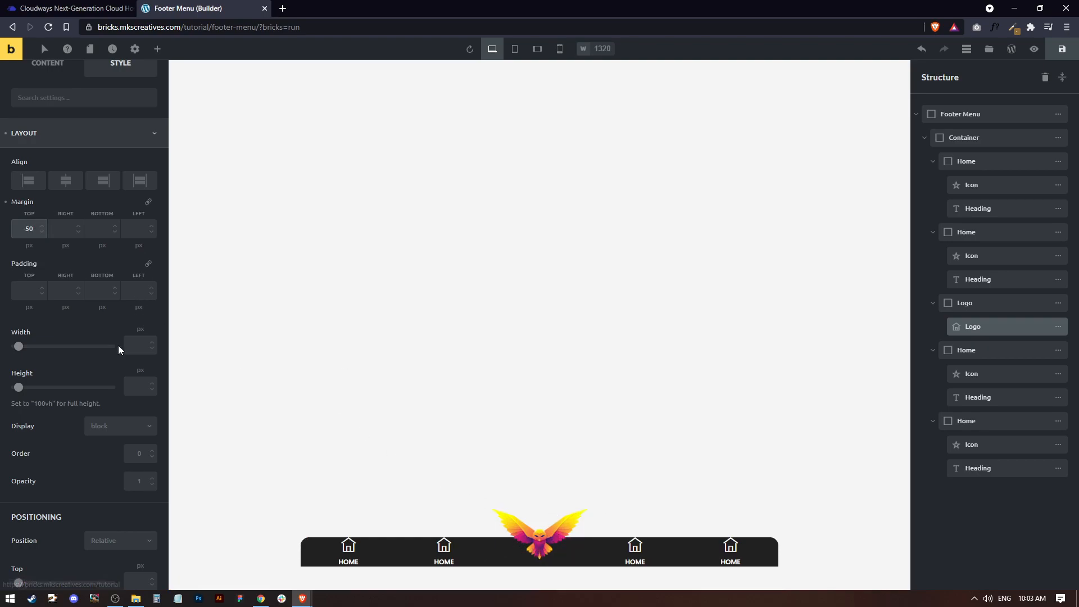
Step: Set the Logo element's position to Fixed
scroll(80, 385, down, 5)
click(110, 261)
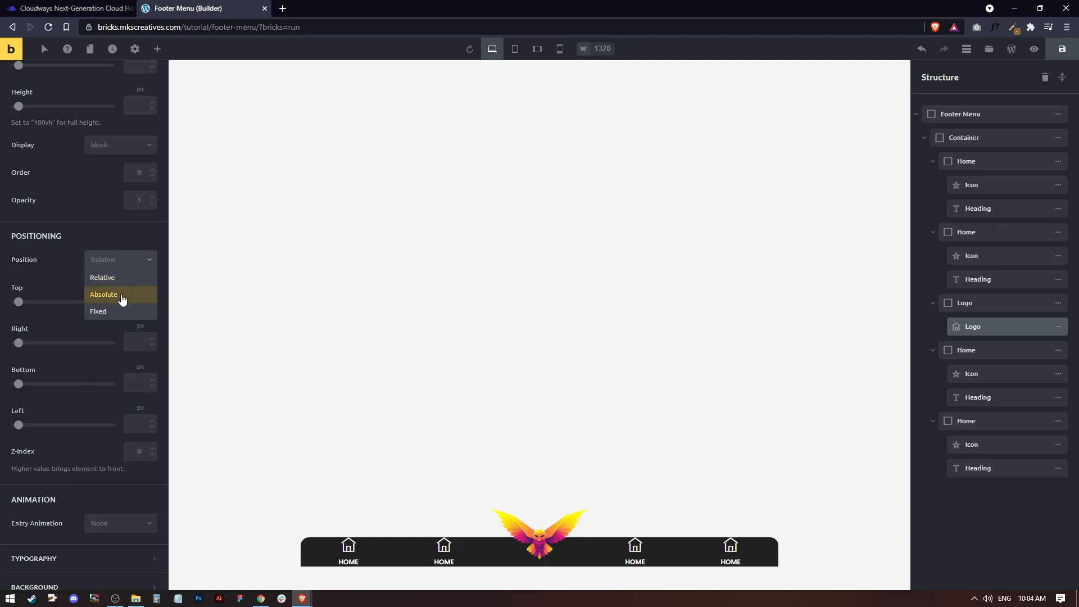
click(110, 314)
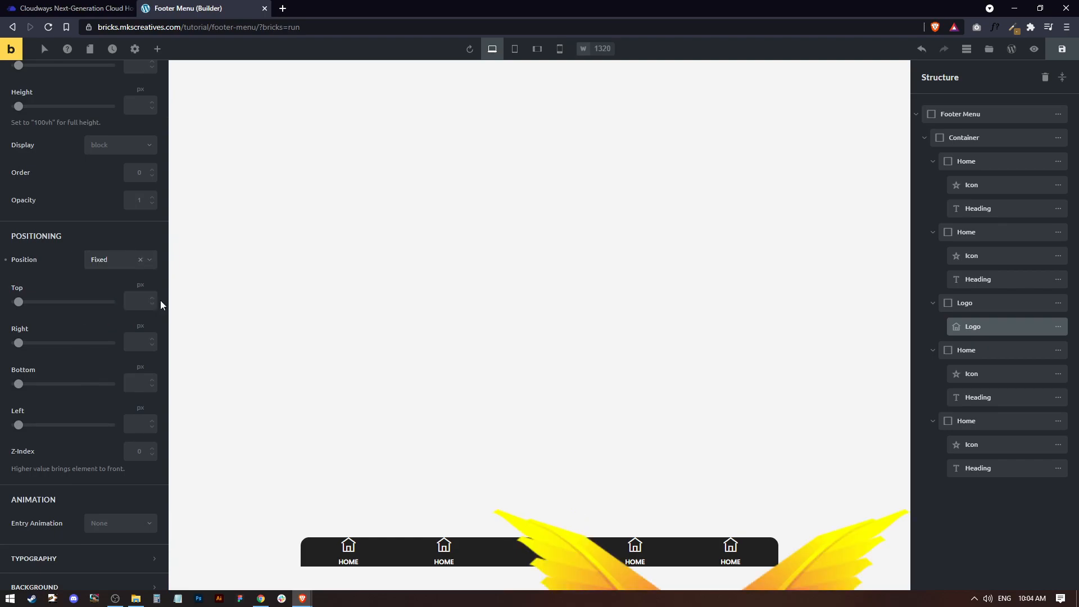
Step: Adjust the Logo element's width, trying 150 px and about 219 px before setting it to 200 px
scroll(85, 312, up, 2)
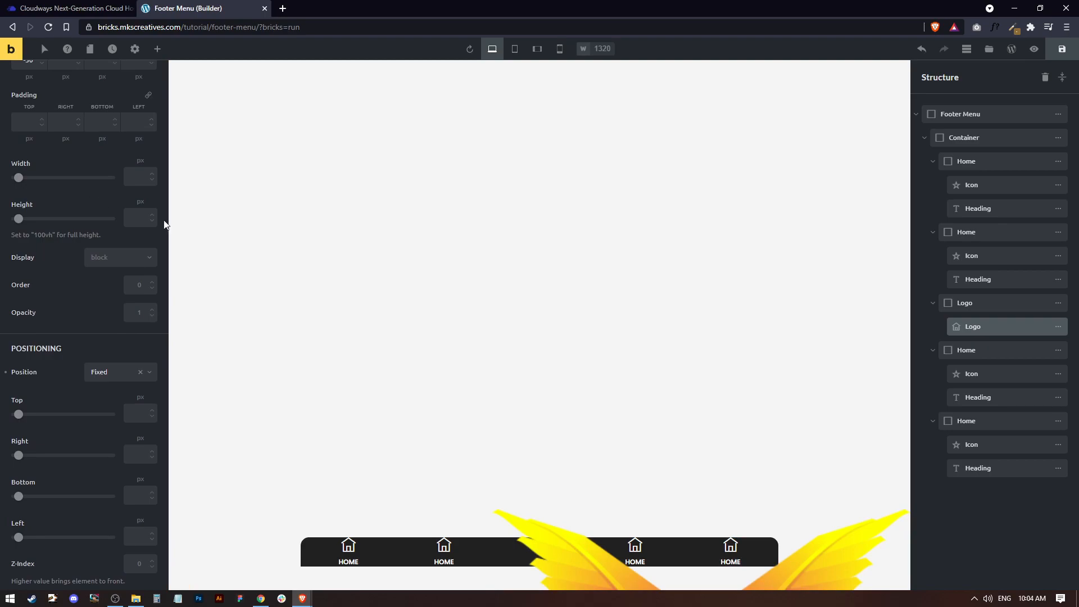
click(141, 172)
text(150)
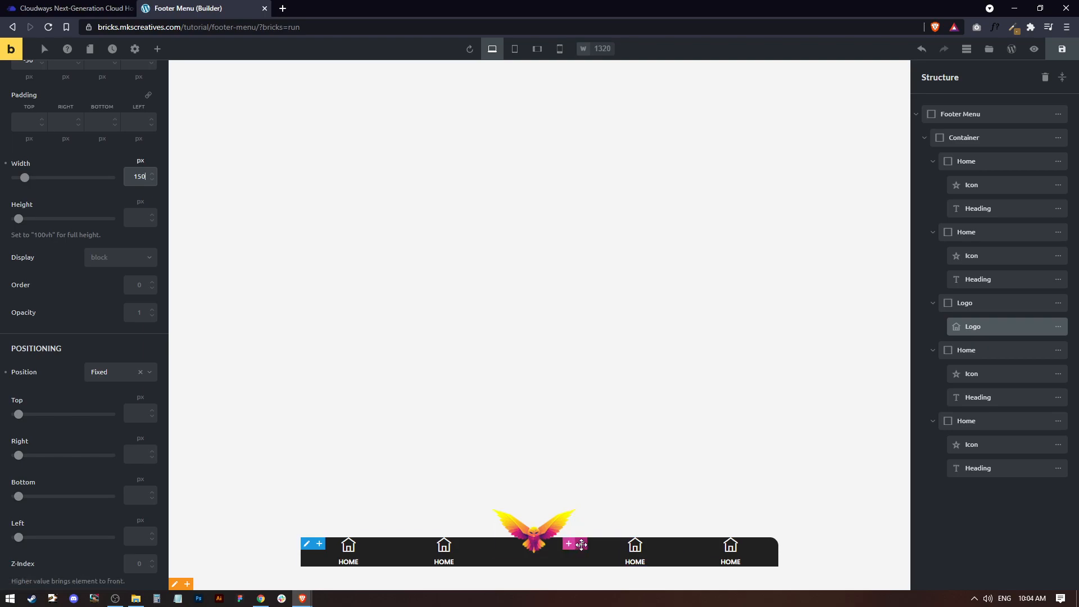
drag(26, 178, 30, 179)
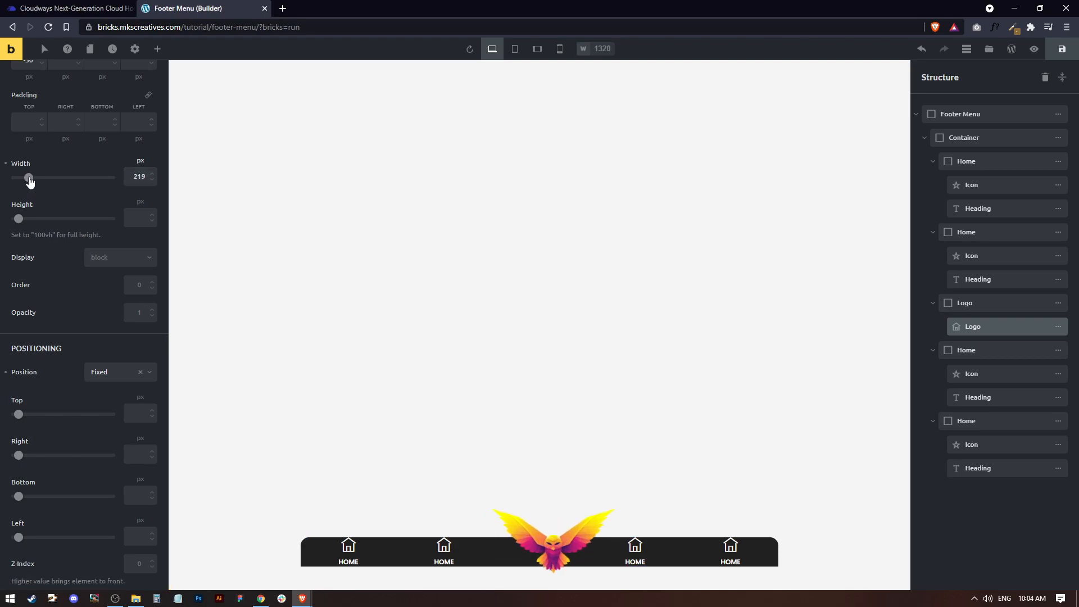
double_click(141, 176)
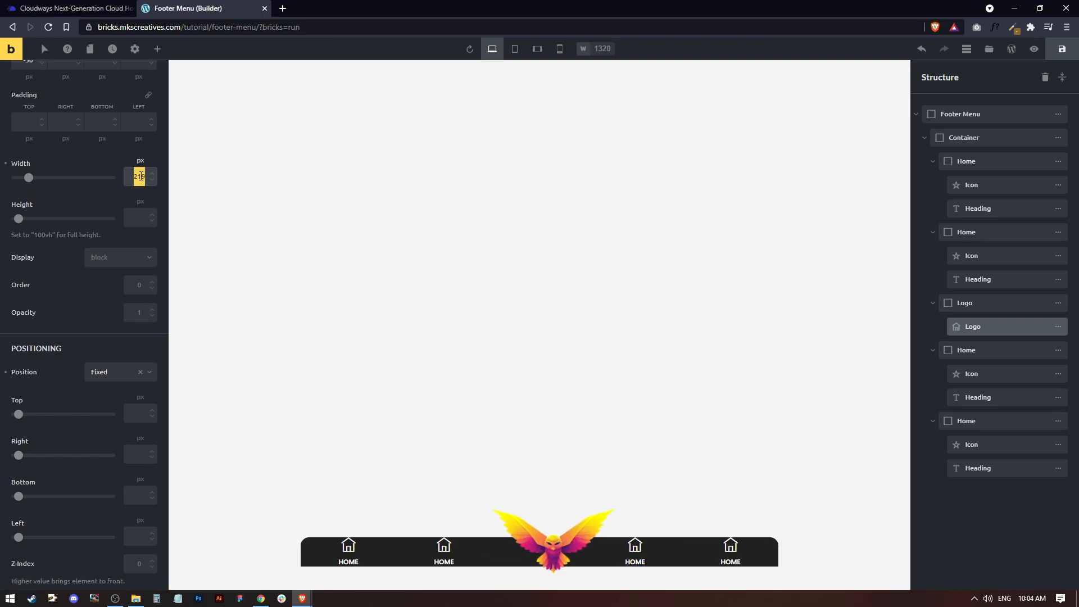
text(200)
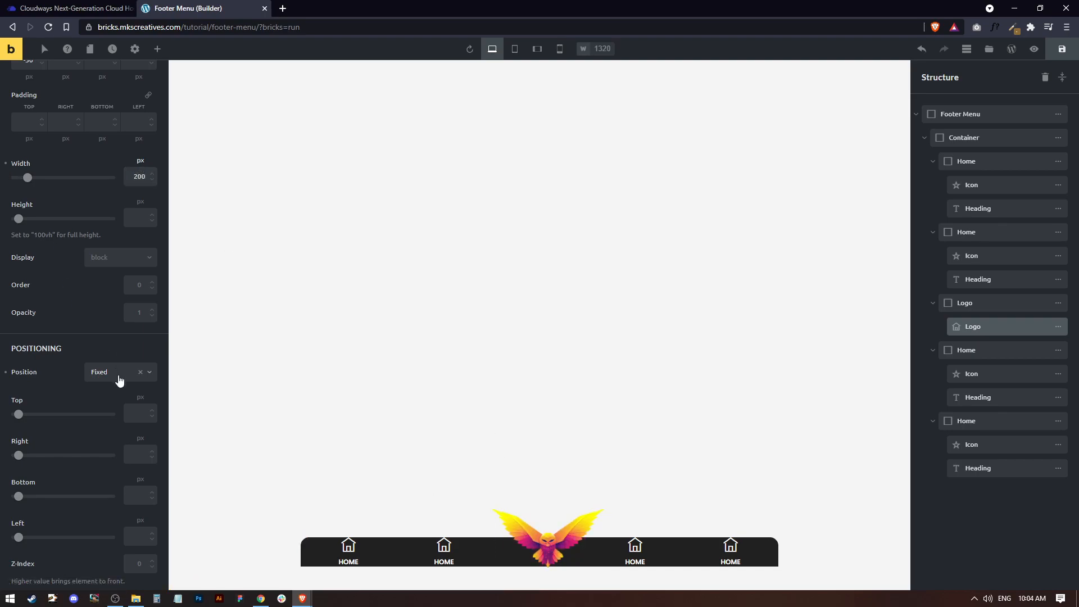
Step: Center-align the Logo element in its layout styles
scroll(74, 386, down, 2)
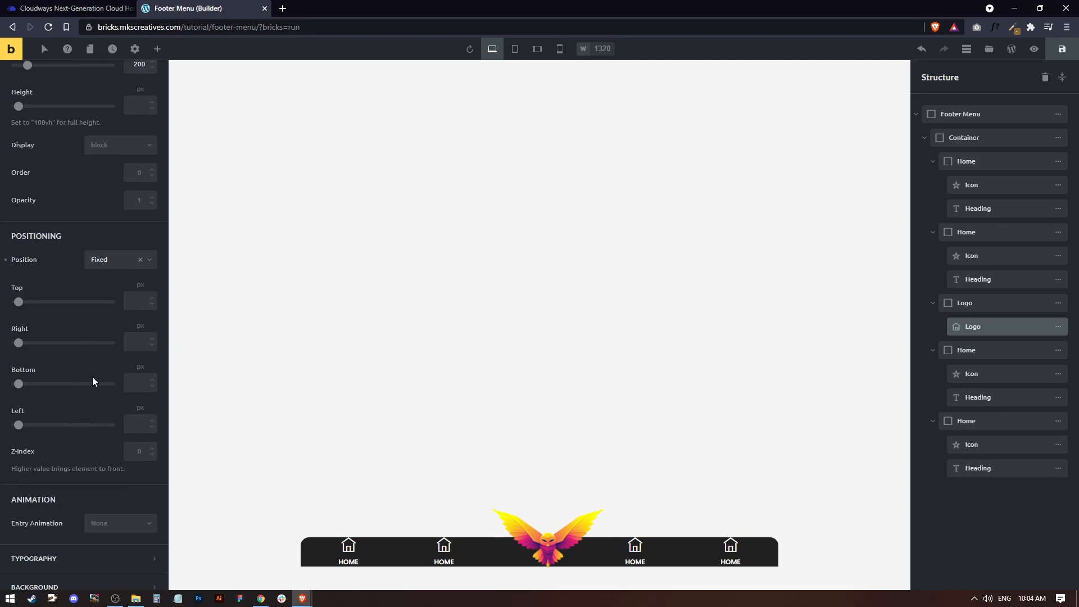
scroll(75, 203, up, 6)
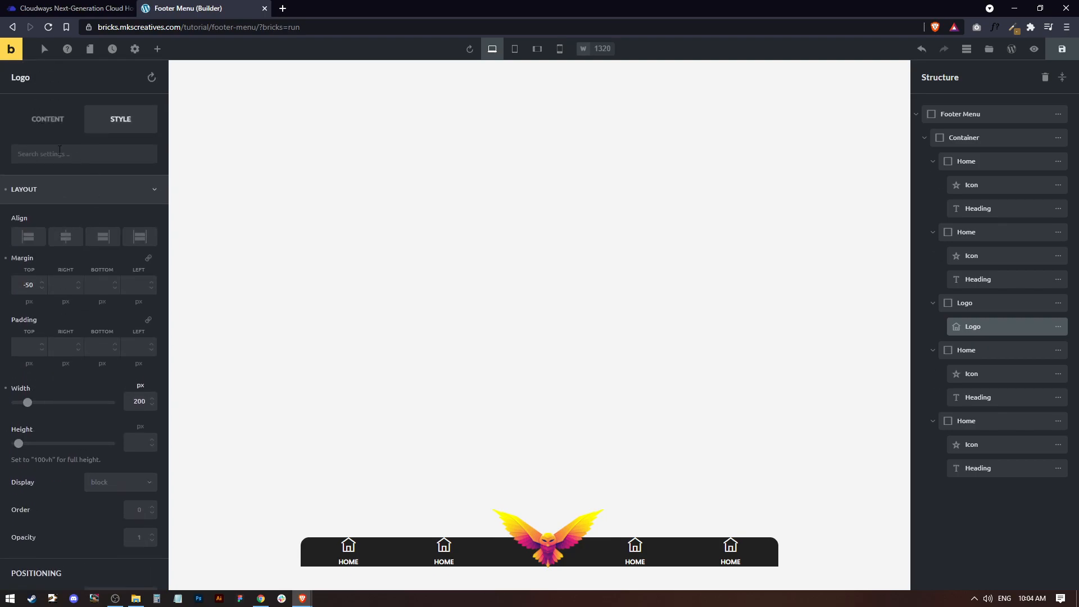
click(78, 242)
click(48, 120)
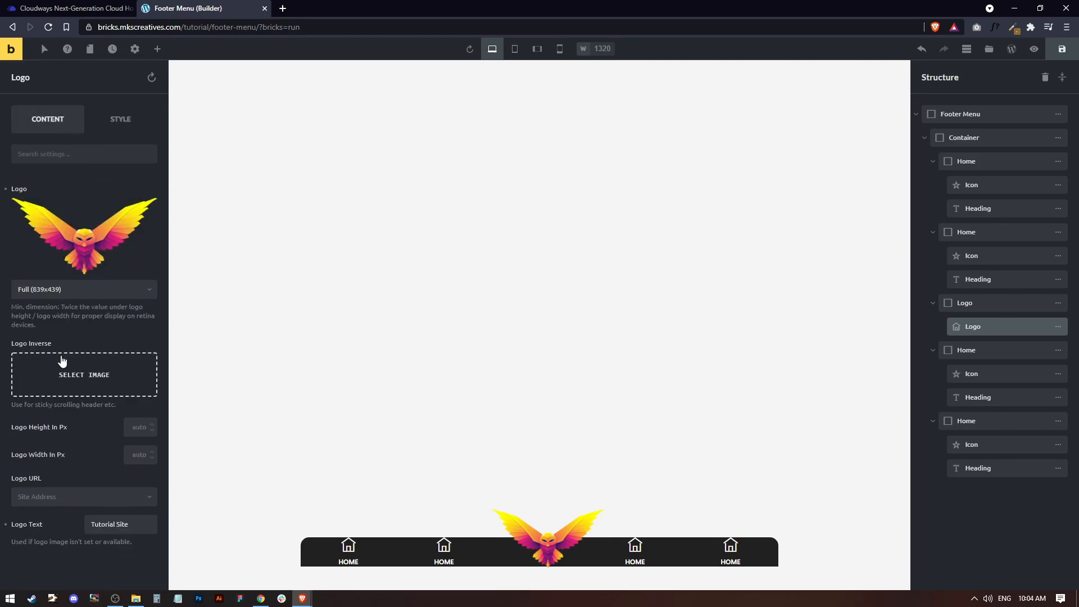
click(146, 427)
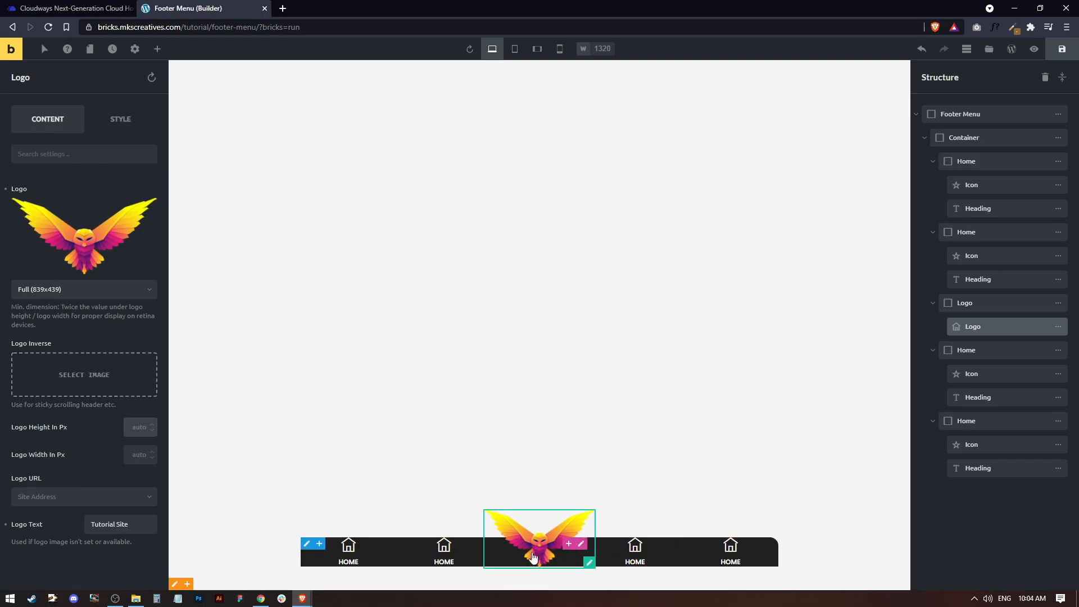
click(581, 543)
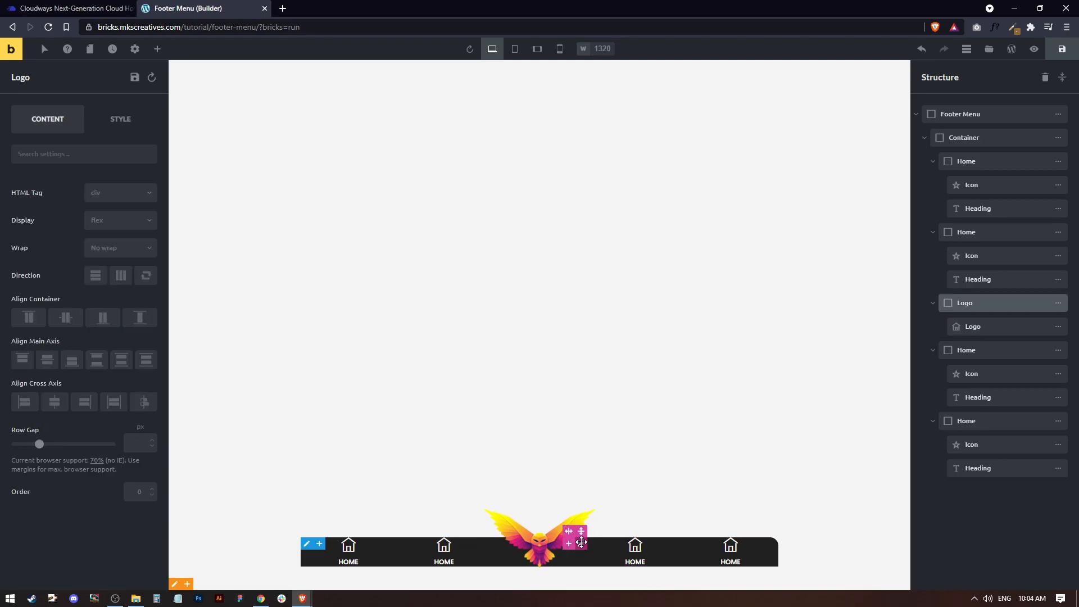
right_click(581, 543)
click(737, 448)
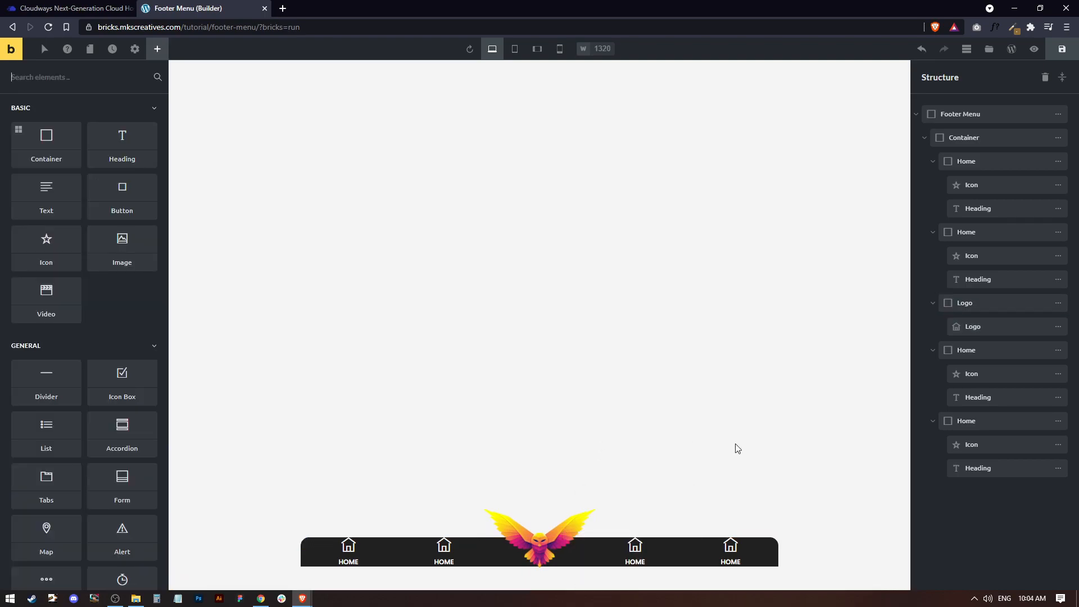
click(535, 542)
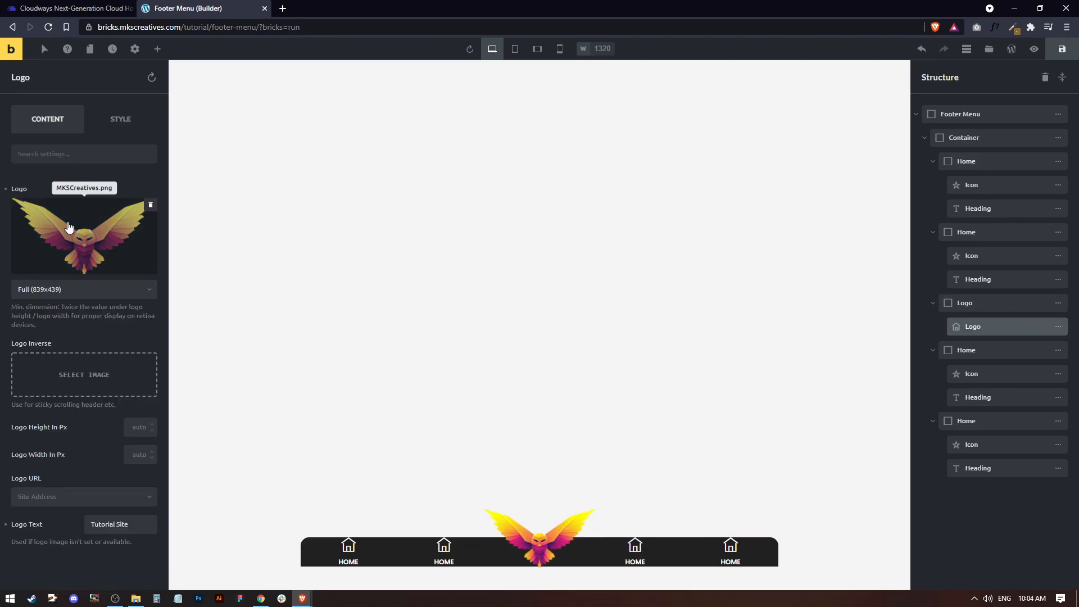
Step: Clear the Logo element's top margin in its layout styles
click(119, 129)
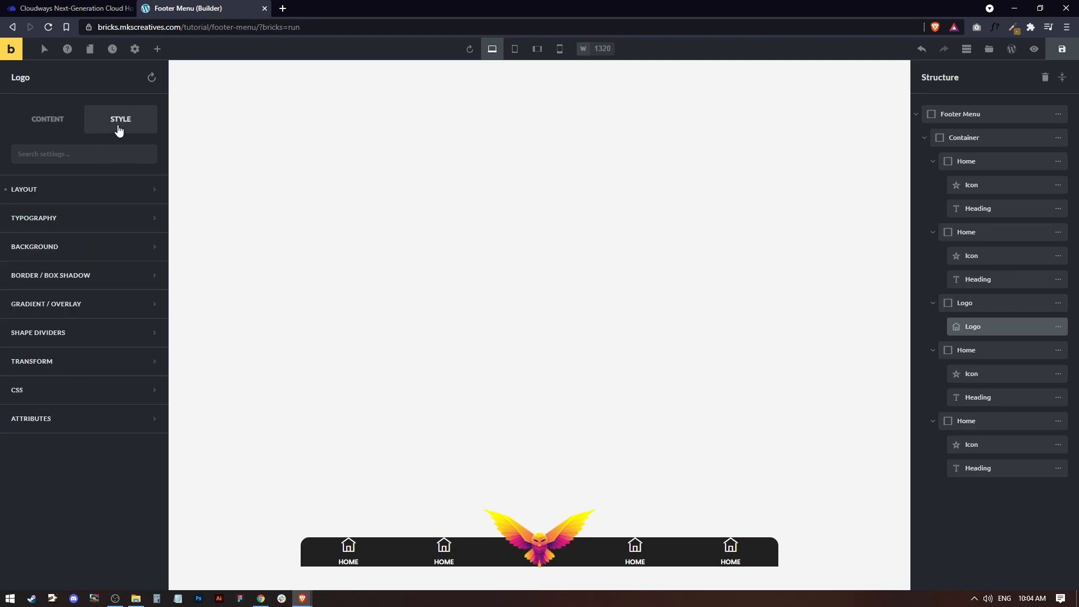
click(55, 195)
scroll(56, 390, down, 5)
scroll(70, 311, up, 3)
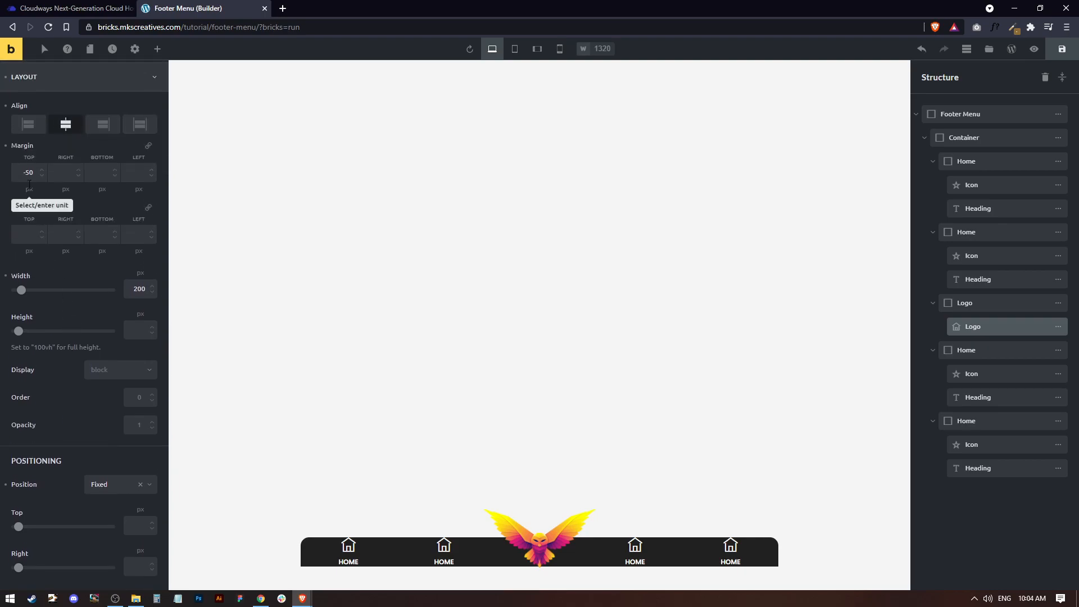
key(BackSpace)
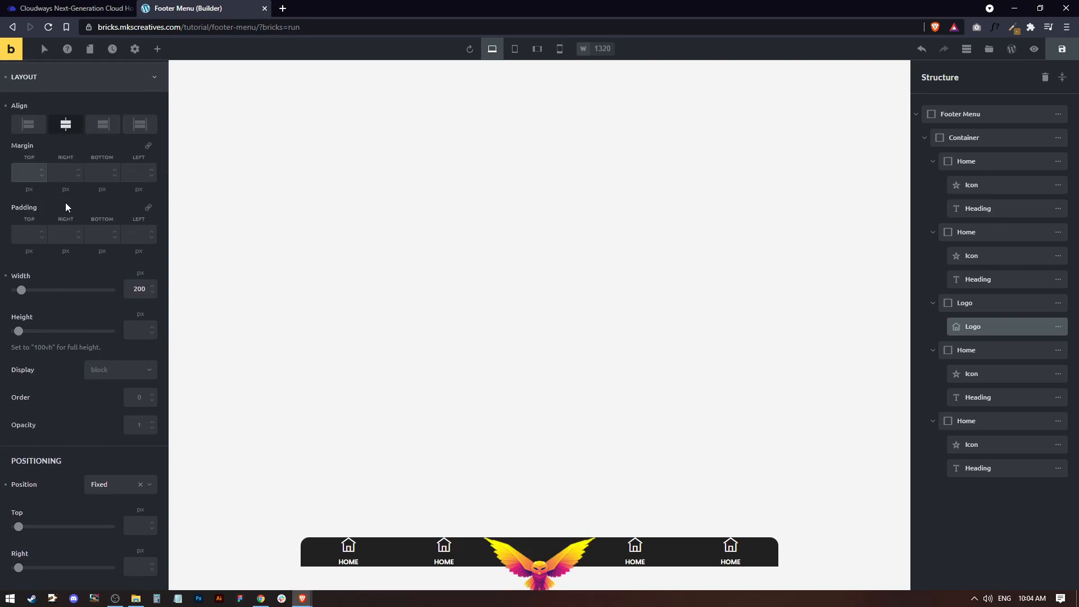
Step: Set the fixed Logo element's bottom offset to 50 px
scroll(79, 414, down, 5)
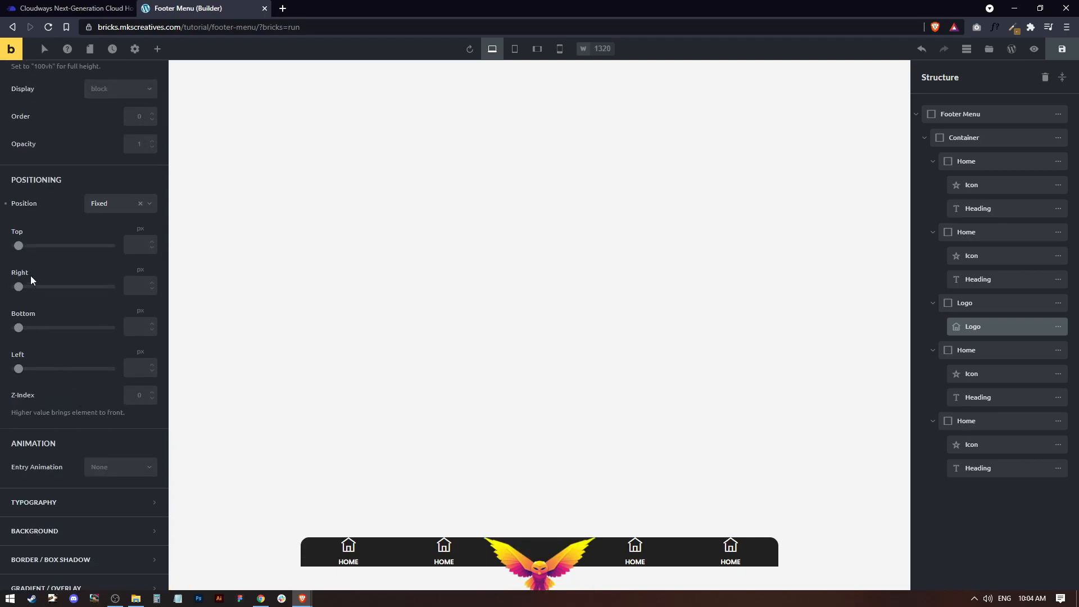
drag(21, 331, 18, 332)
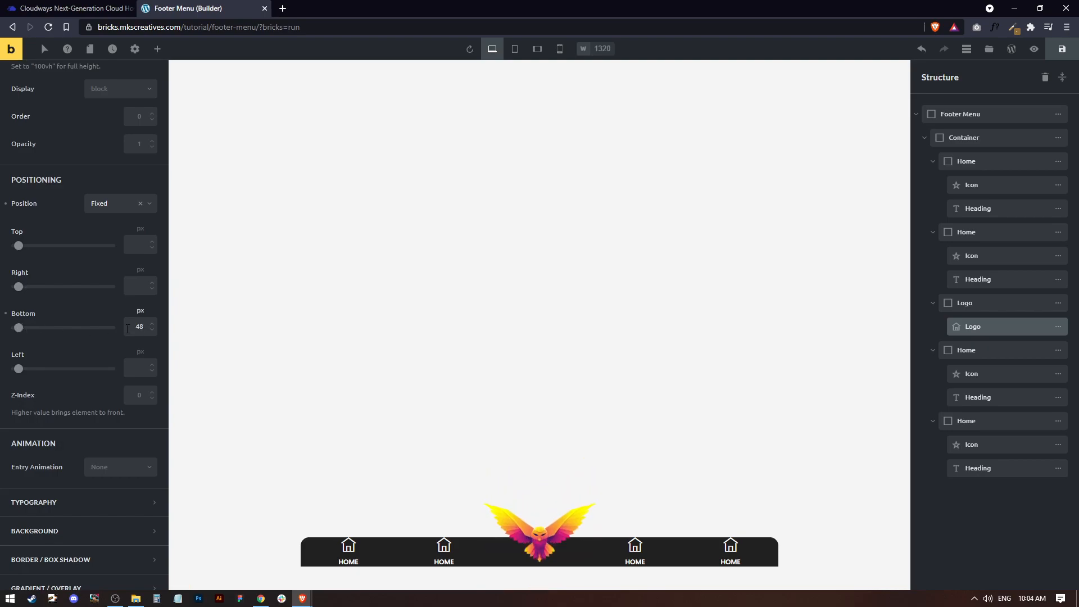
double_click(140, 326)
text(50)
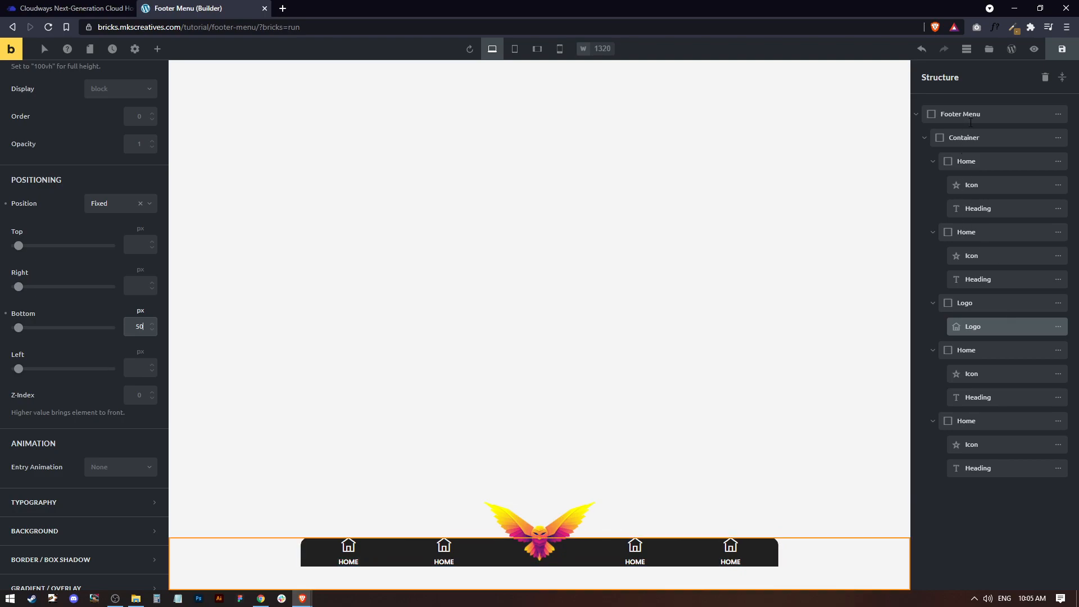
Step: Rename the container inside Footer Menu to Inner and collapse the structure tree down to it
double_click(980, 141)
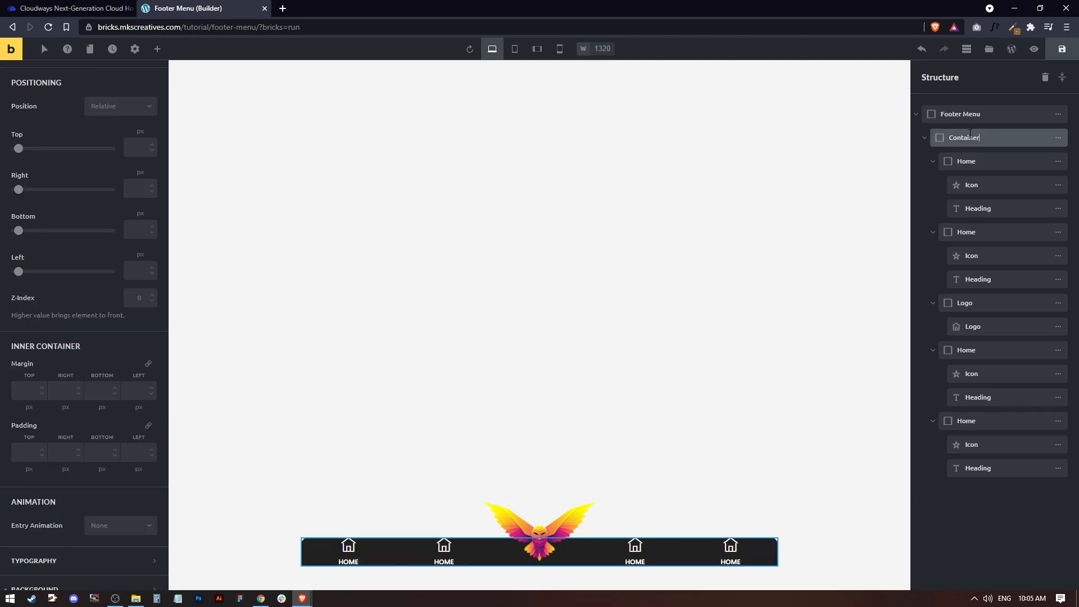
double_click(969, 135)
text(Inner)
click(1062, 77)
click(920, 114)
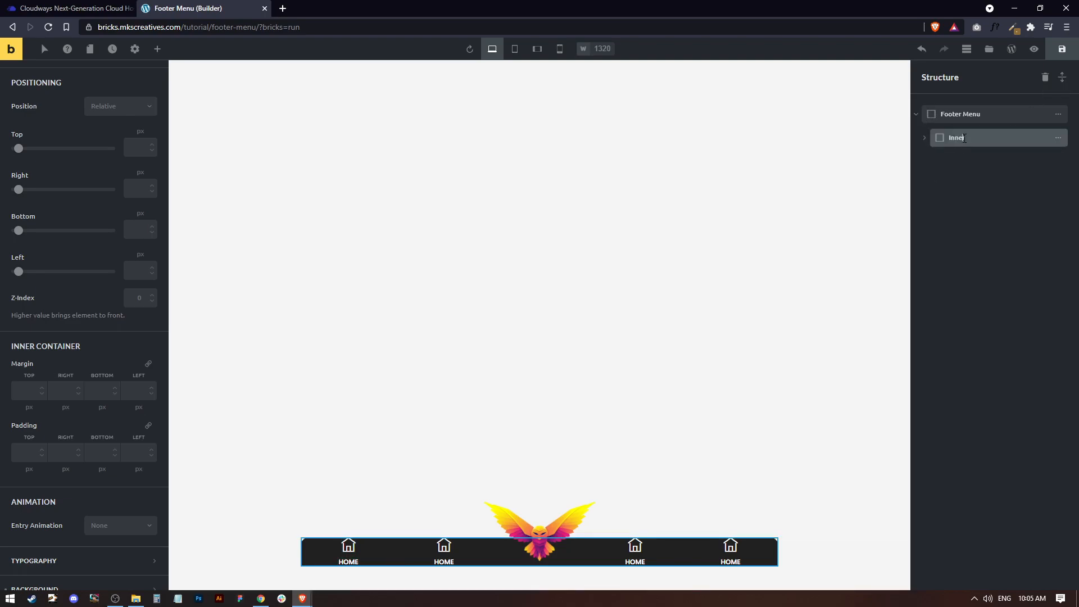
Step: Set the Inner container's cross-axis alignment to End, trying End for its container alignment before returning that to Center
scroll(89, 265, up, 9)
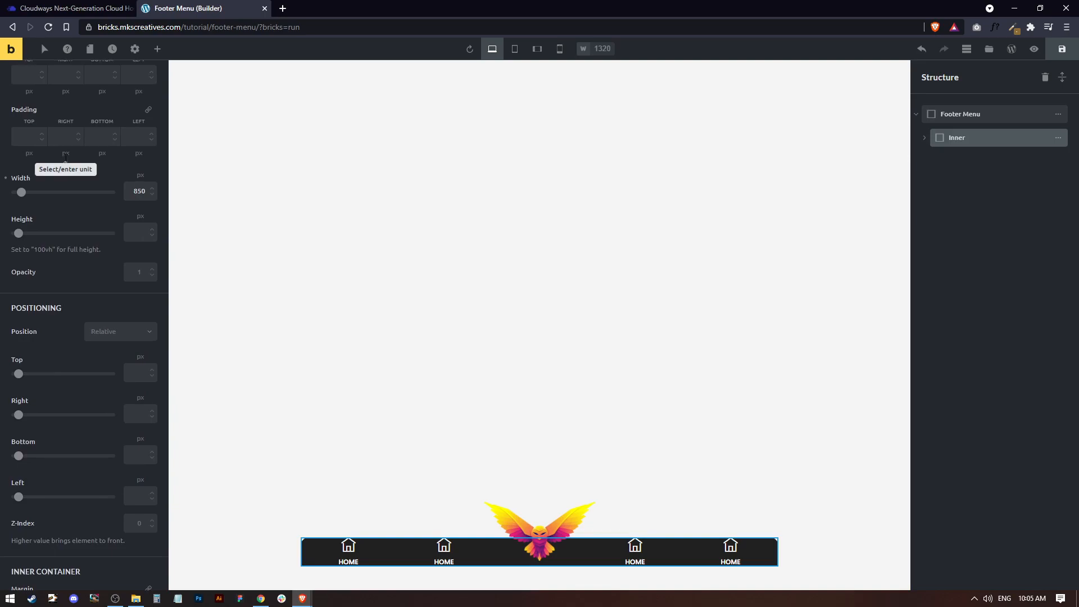
click(53, 126)
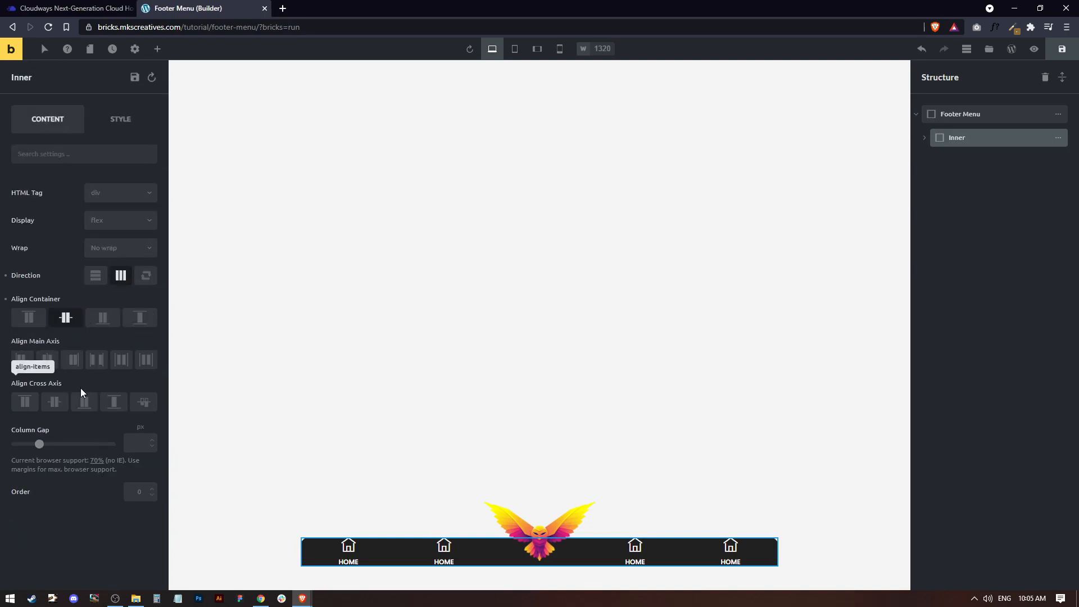
click(83, 404)
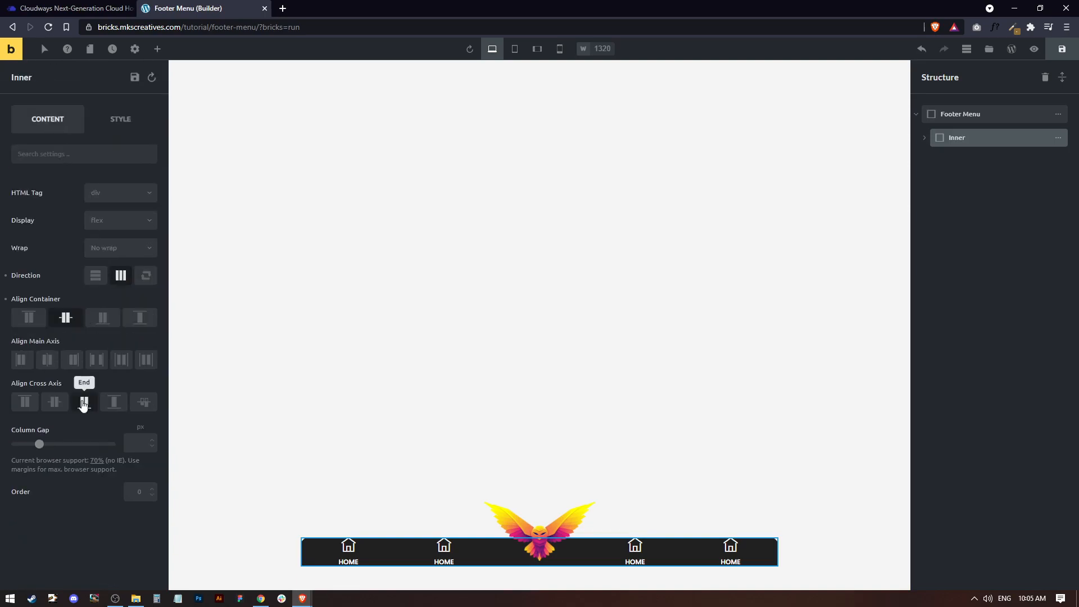
click(102, 318)
click(67, 319)
Step: Set the Footer Menu's main-axis alignment to End, trying End and Center for its container alignment before clearing that setting
click(964, 114)
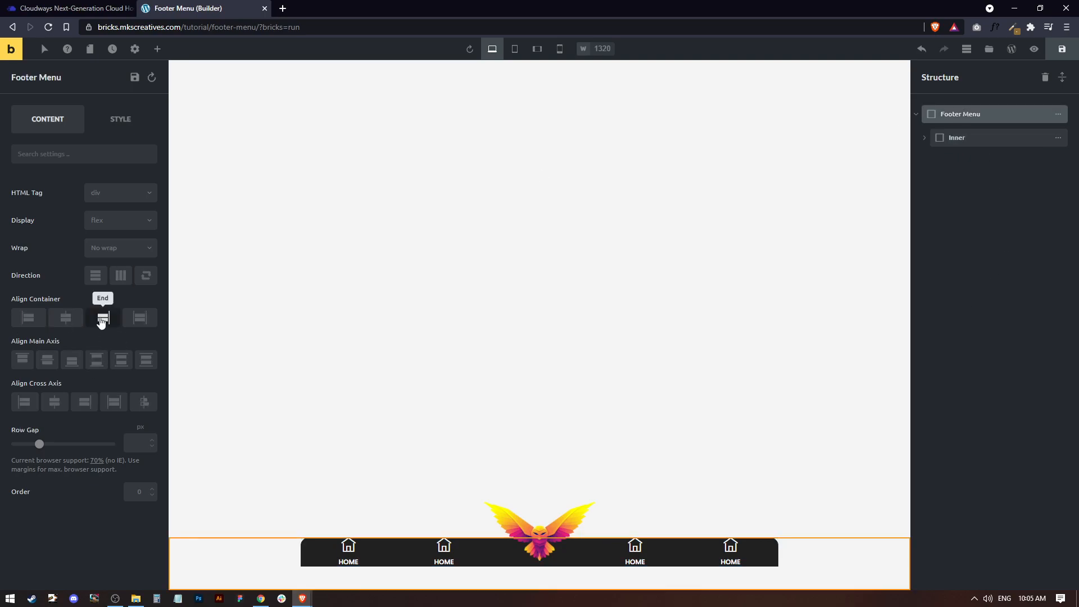
click(66, 318)
click(72, 360)
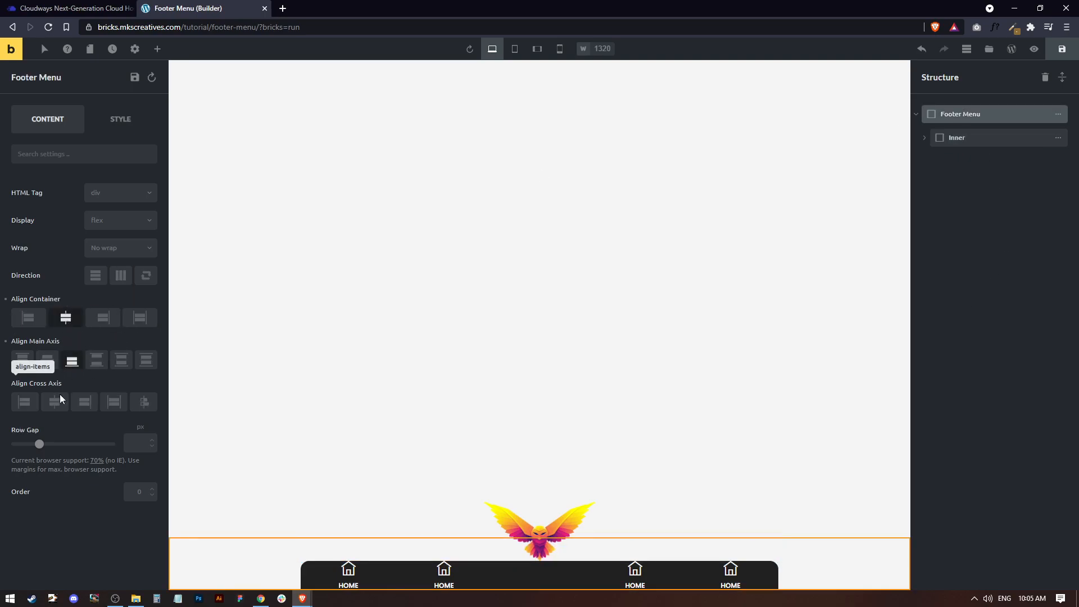
click(31, 322)
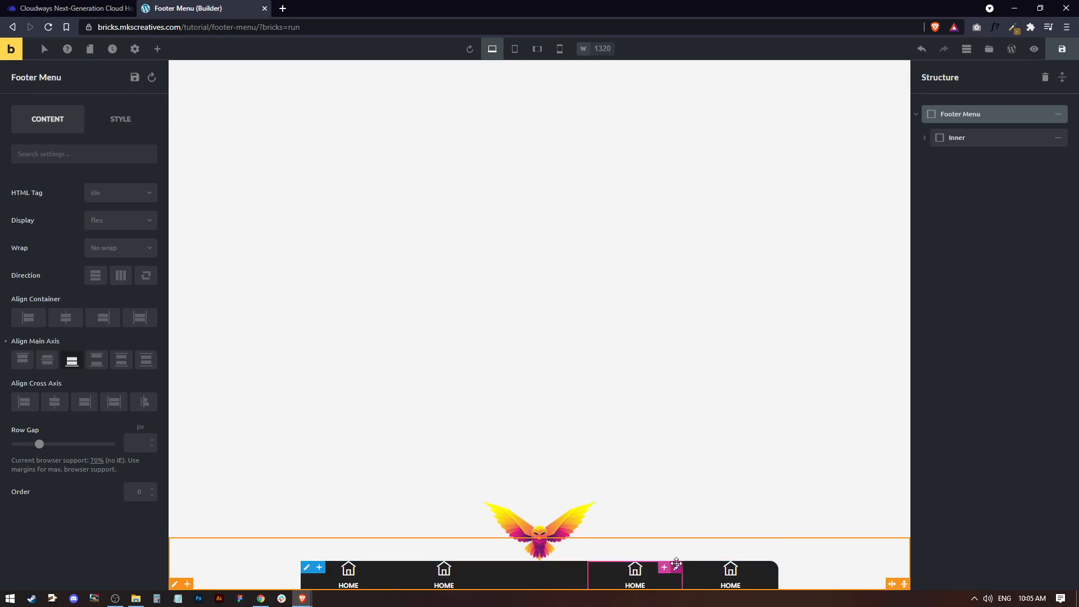
Step: Give the first Home container inside Inner 15 px of padding on all four sides
click(925, 139)
click(966, 162)
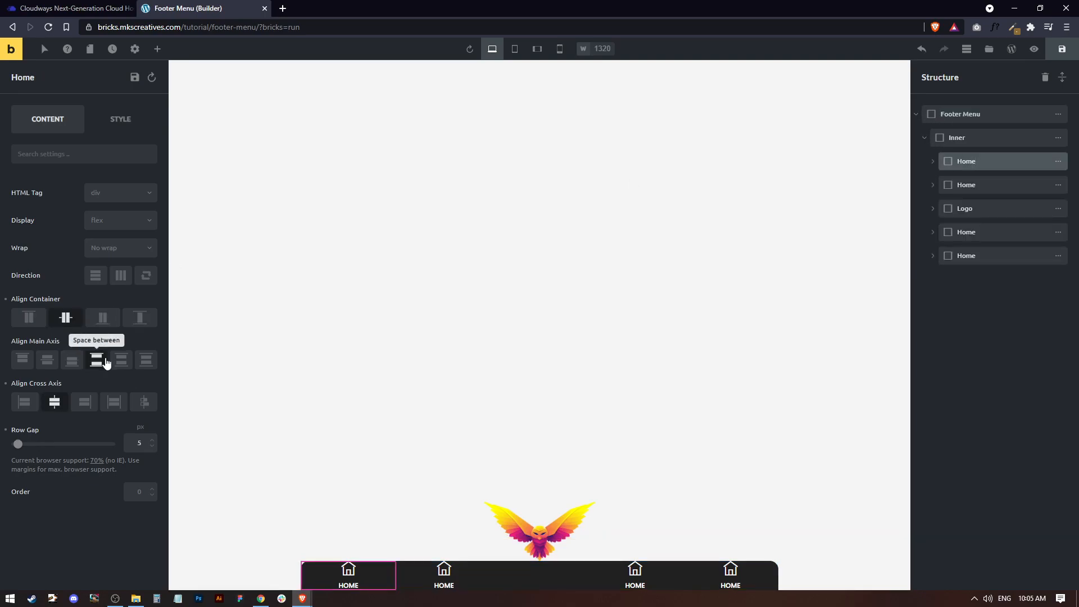
click(125, 124)
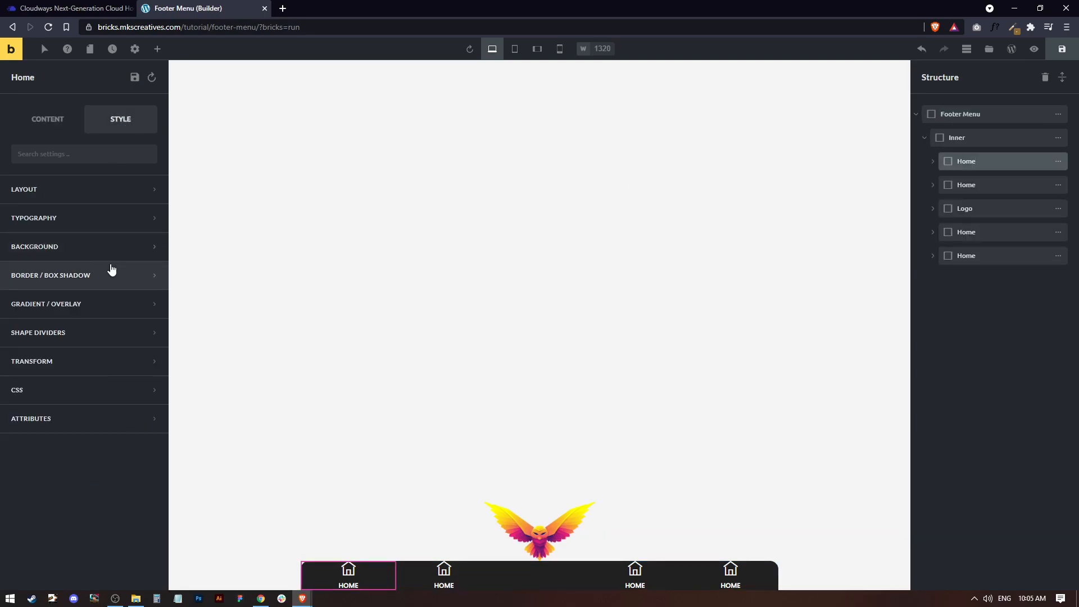
click(56, 193)
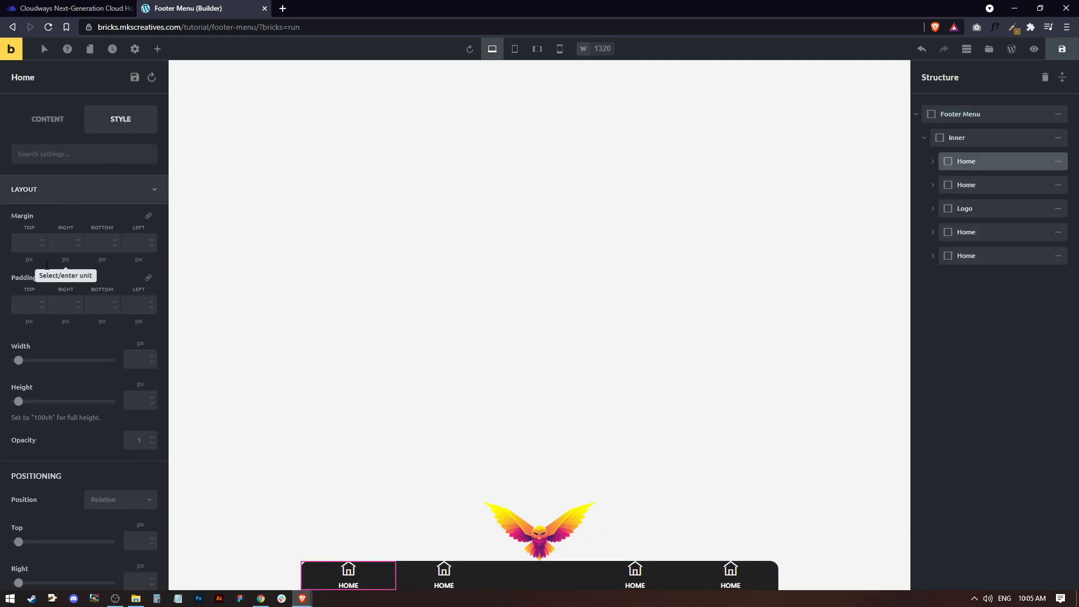
click(25, 306)
text(15)
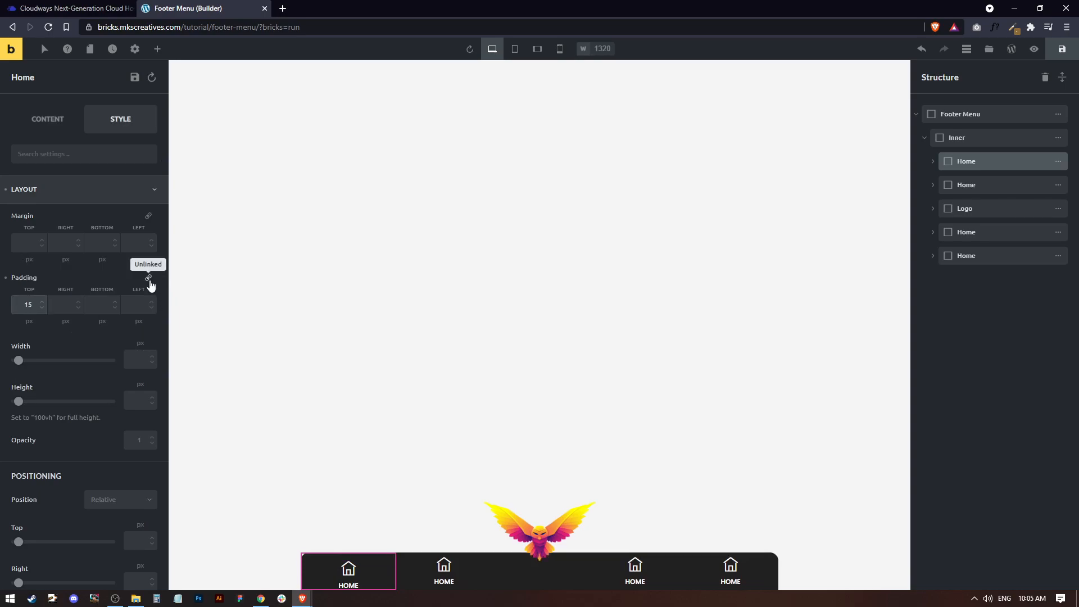
click(148, 278)
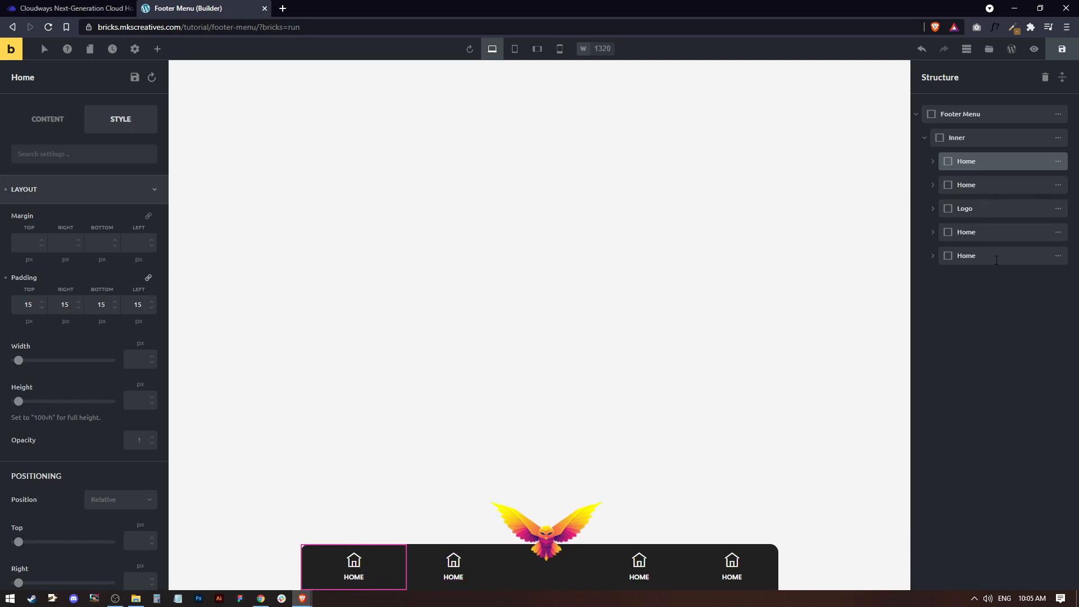
Step: Rename the second Home container to Store and change its heading text to Store
double_click(970, 182)
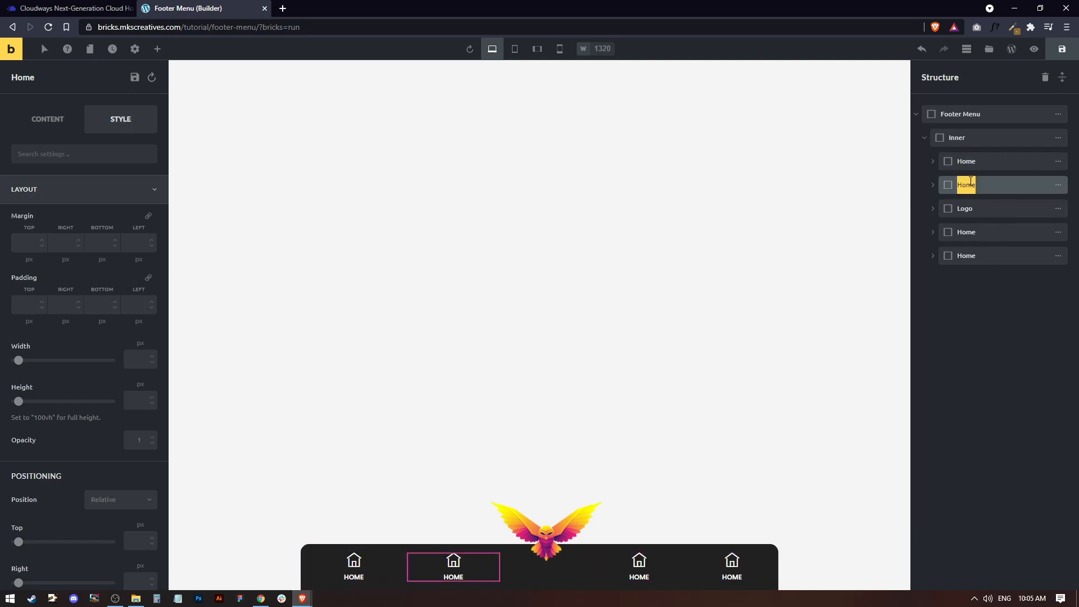
text(Sh)
key(Return)
click(933, 185)
click(986, 233)
click(47, 119)
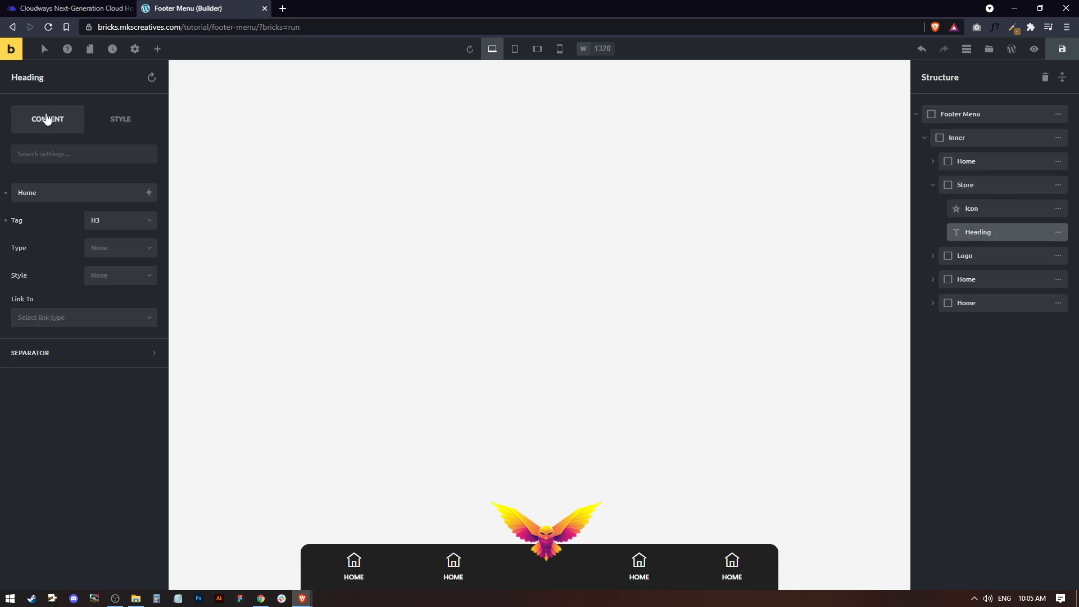
double_click(53, 196)
text(Store)
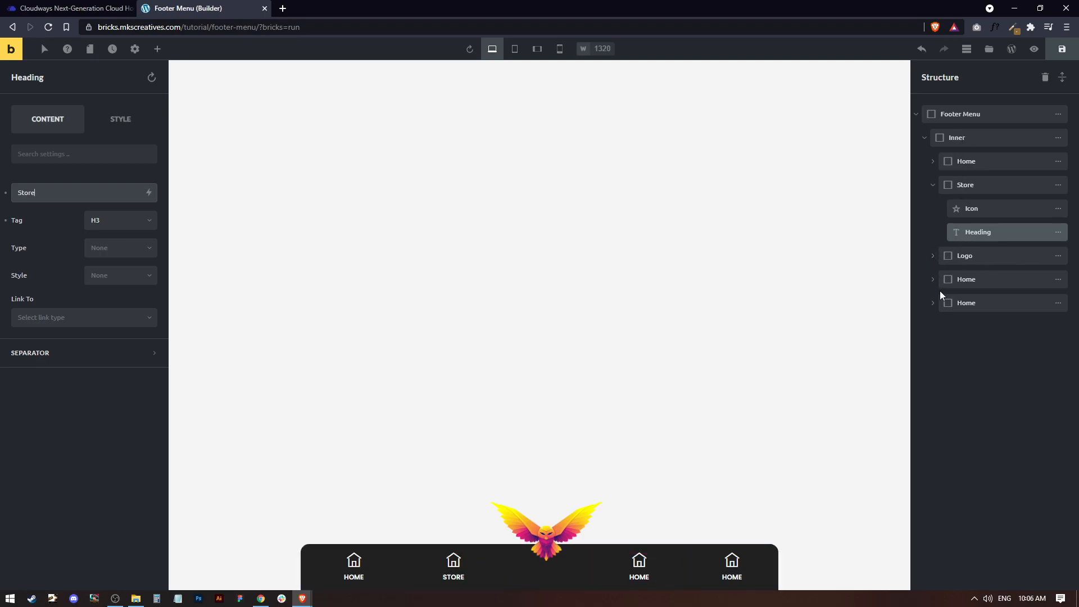
Step: Set the Home container's width to 17.5%
click(967, 257)
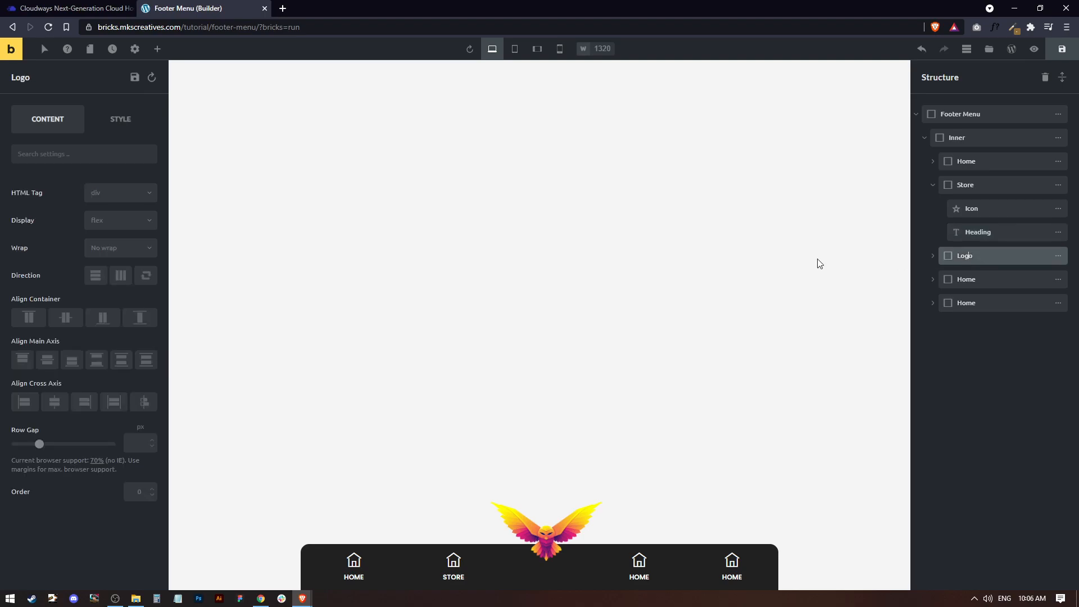
click(986, 164)
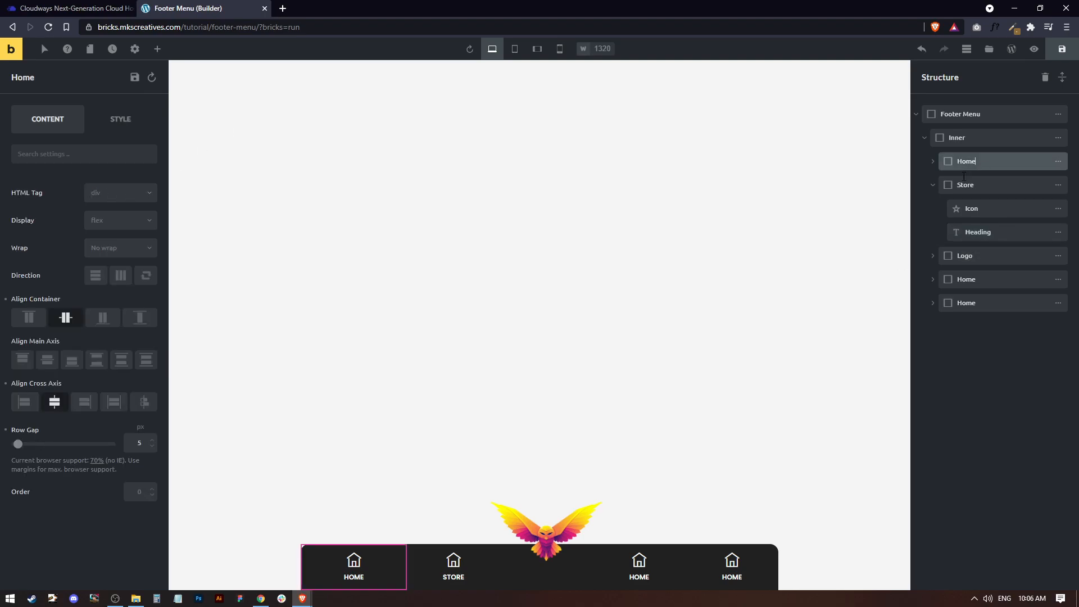
click(933, 186)
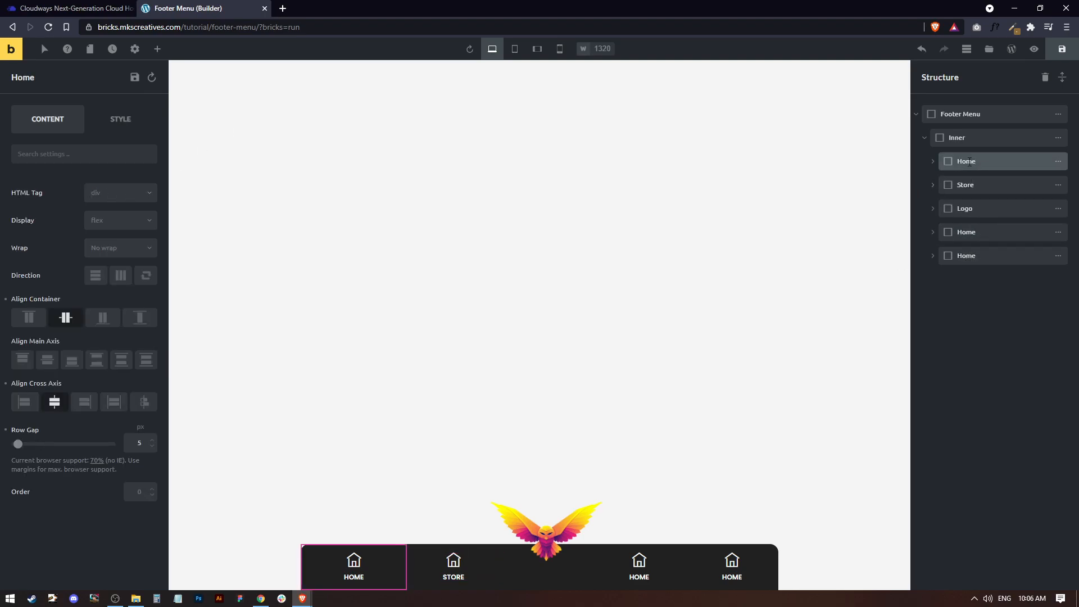
click(120, 119)
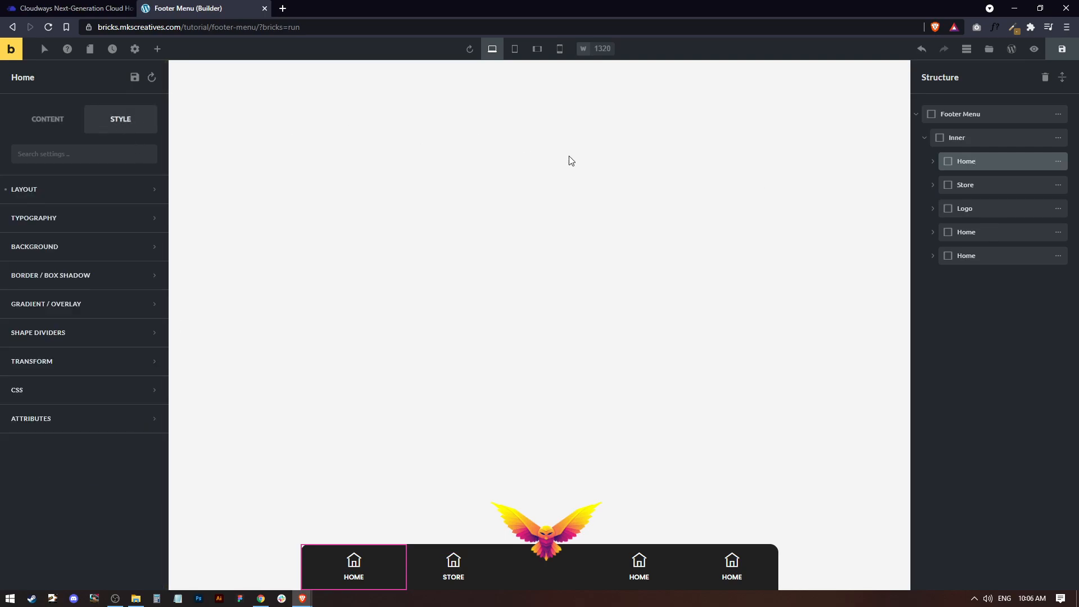
click(96, 194)
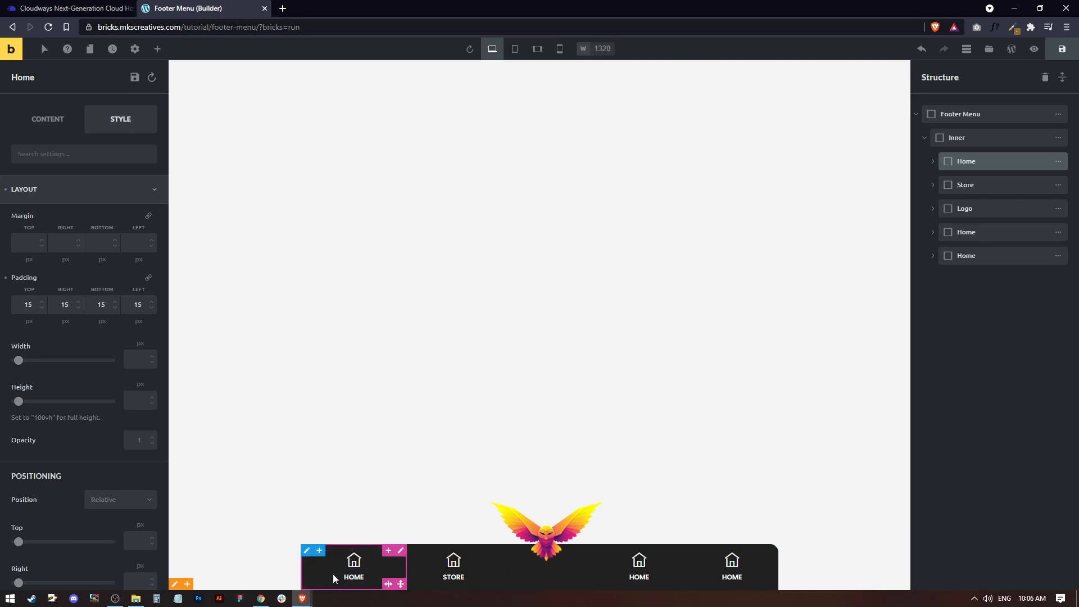
click(140, 342)
click(140, 429)
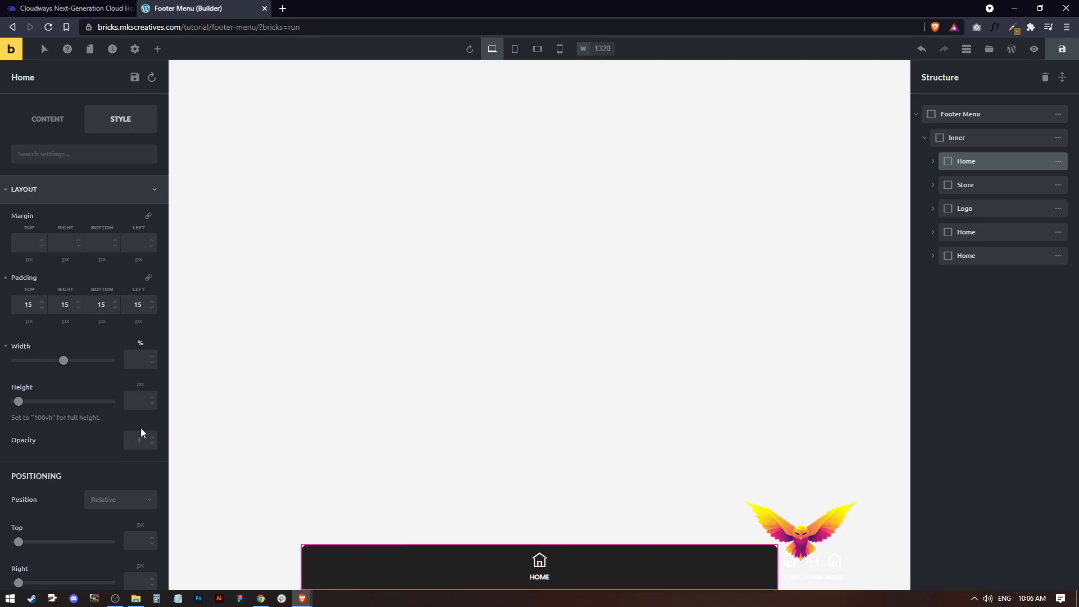
click(142, 358)
text(17.5)
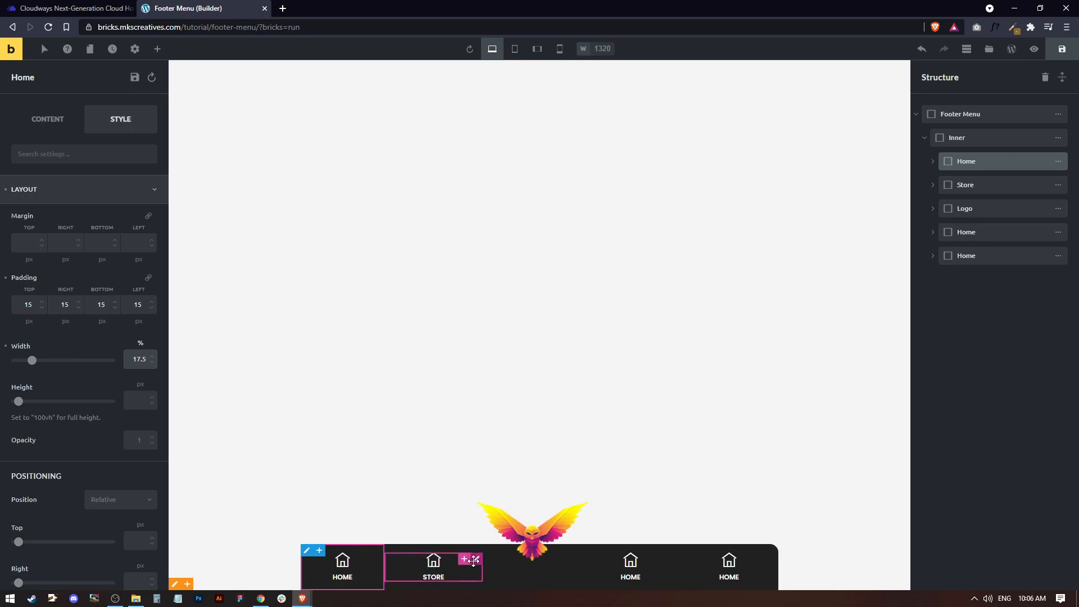
click(477, 559)
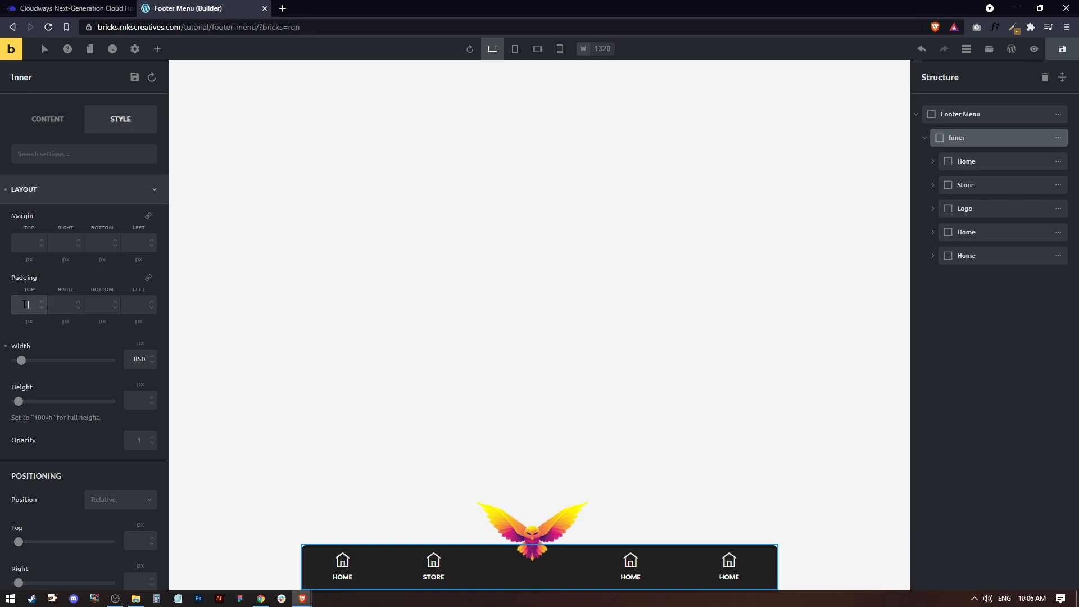
text(15)
click(148, 277)
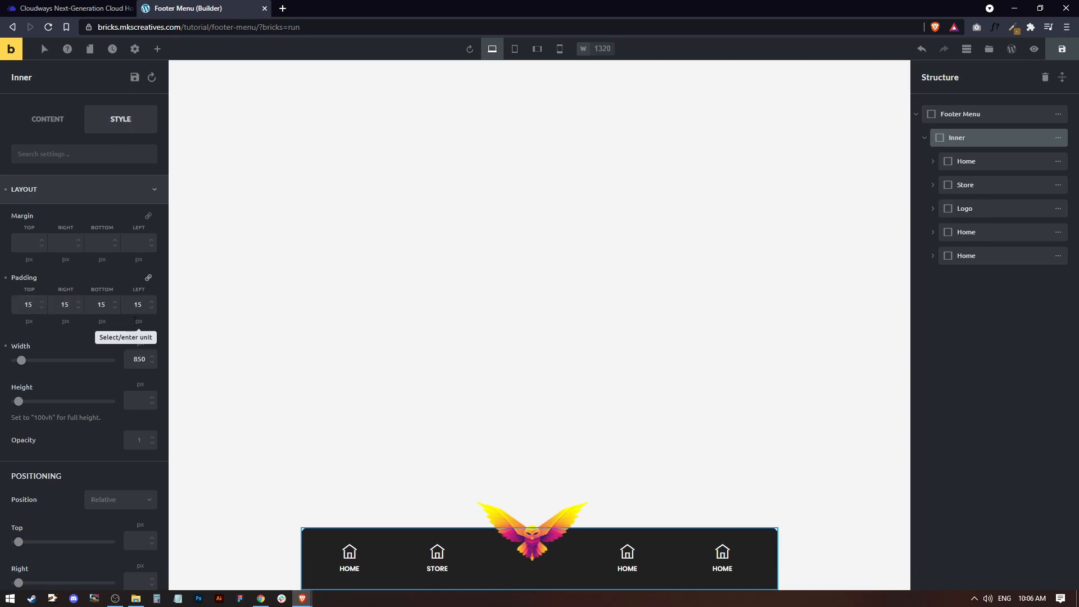
double_click(62, 304)
text(80)
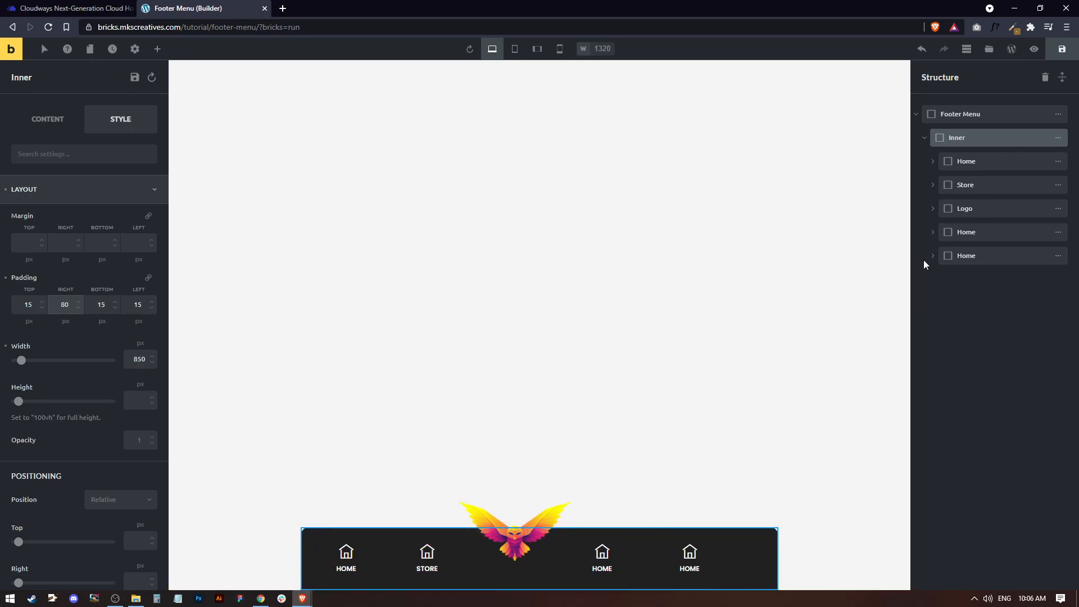
key(BackSpace)
key(BackSpace)
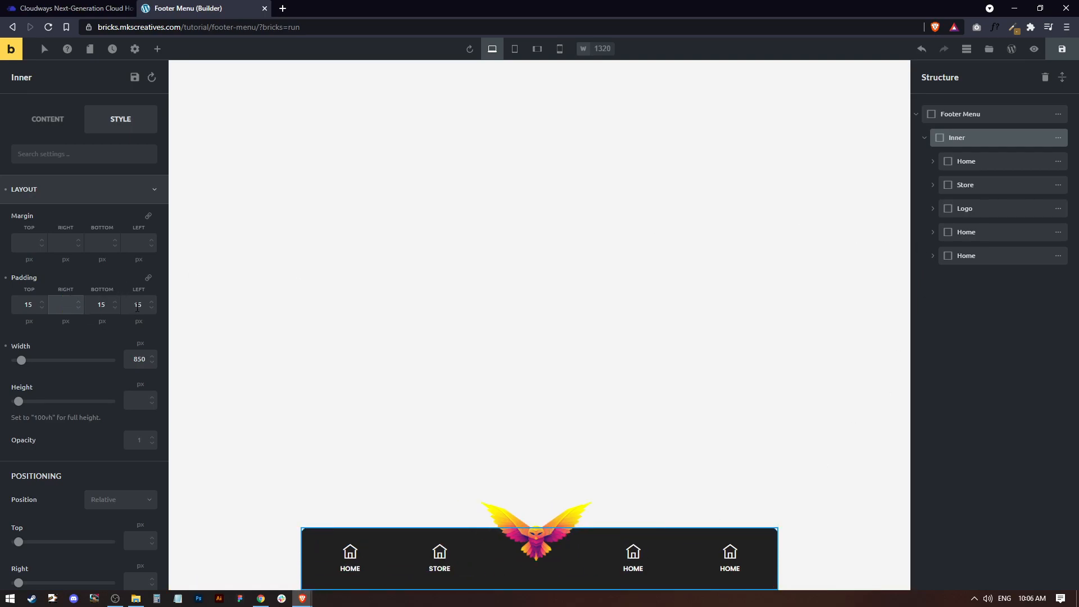
drag(144, 305, 23, 305)
key(BackSpace)
key(BackSpace)
key(BackSpace)
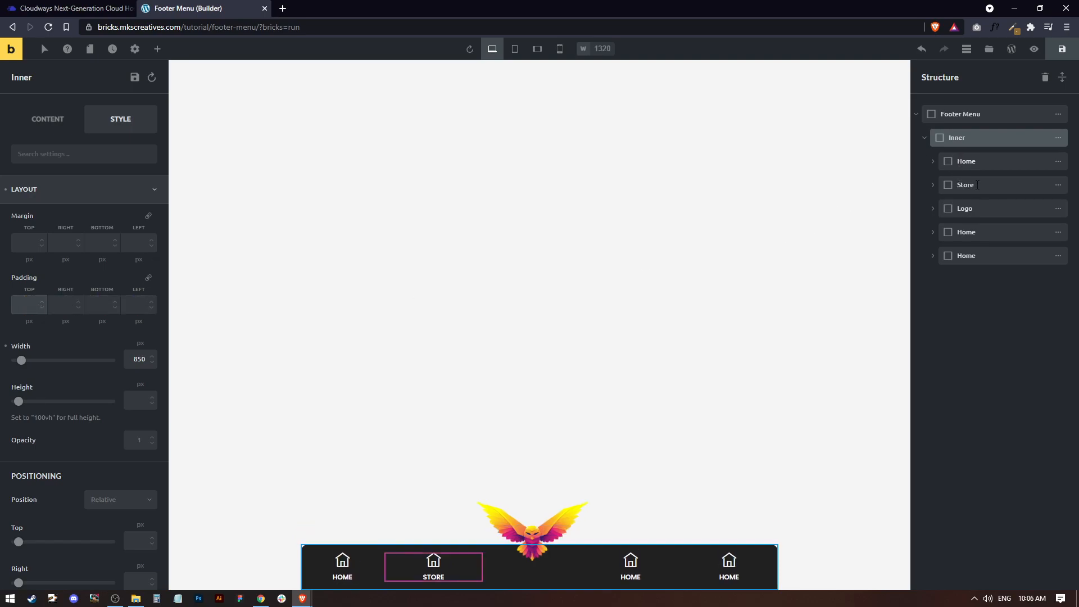
Step: Give the Store container 15 px of top, bottom and left padding and 80 px of right padding
click(978, 185)
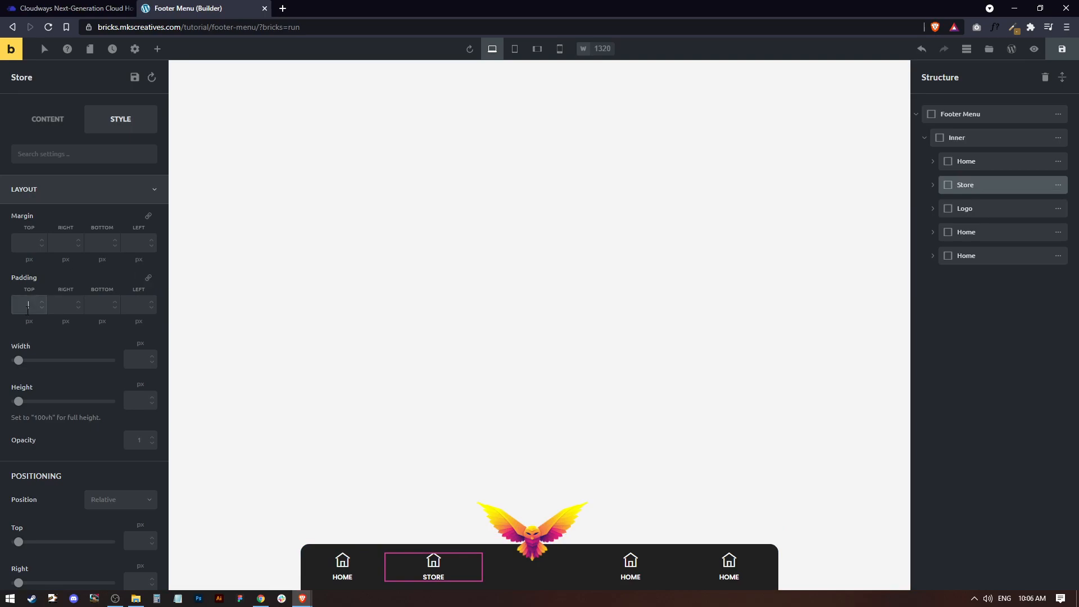
text(15)
click(59, 298)
text(15)
click(97, 304)
text(15)
click(132, 306)
text(15)
double_click(63, 304)
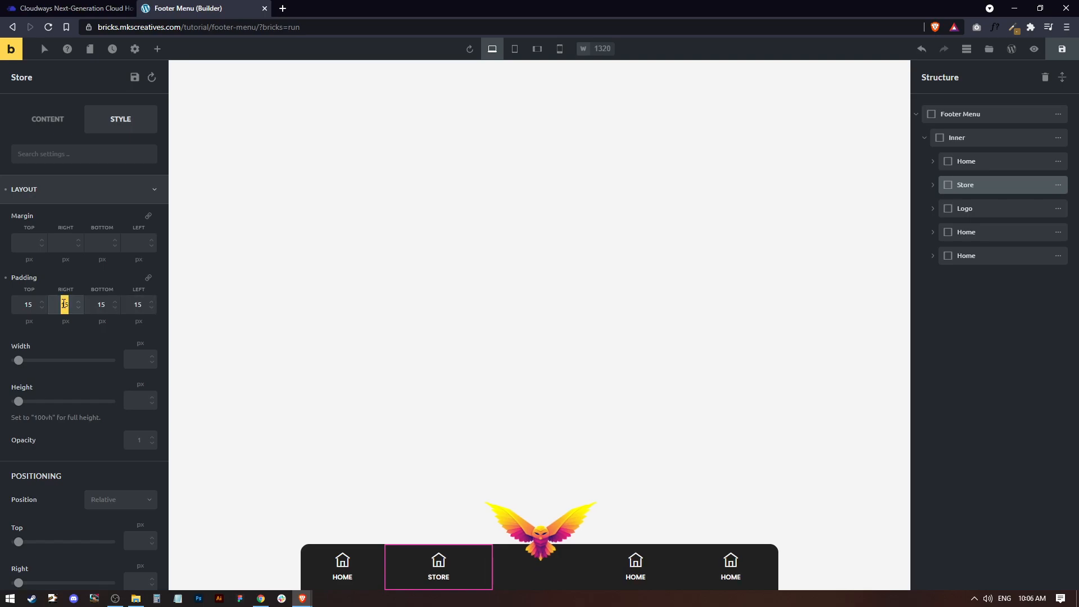
text(85)
double_click(64, 304)
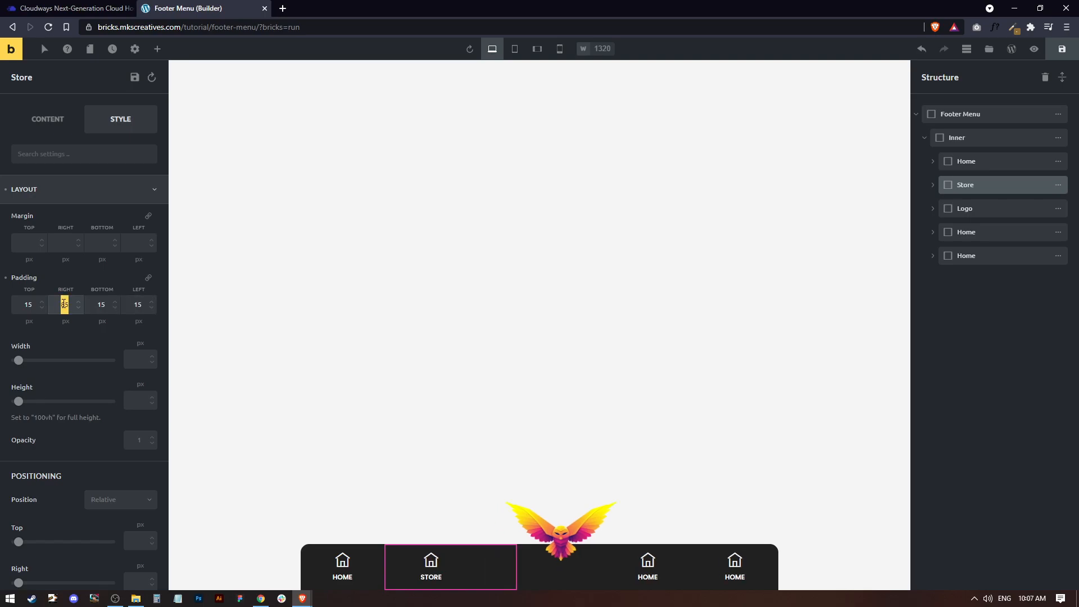
text(80)
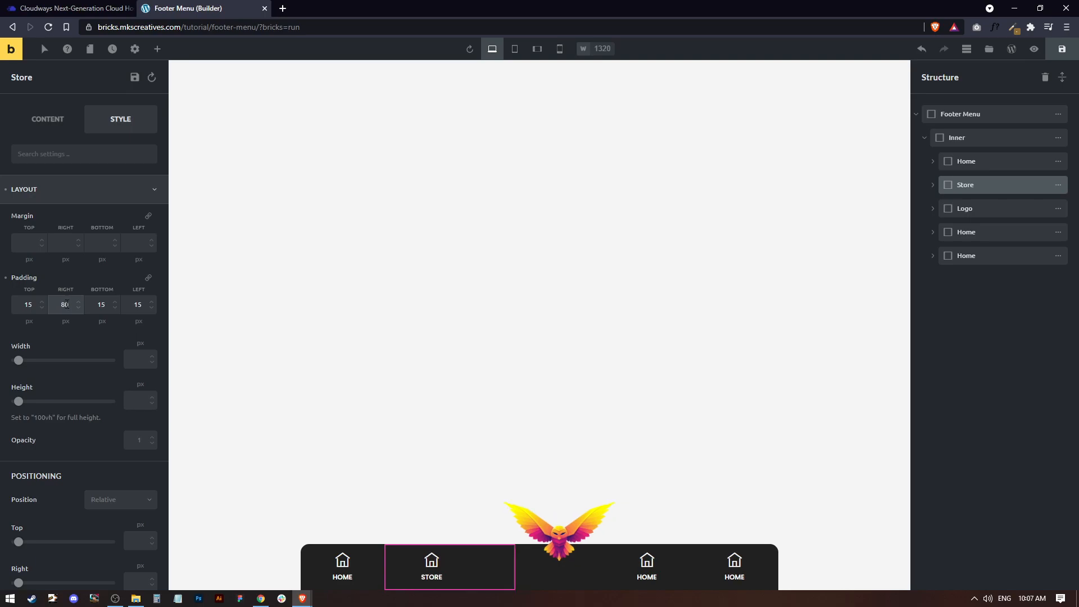
Step: Set the Store container's width to 27.5%
click(141, 342)
click(142, 383)
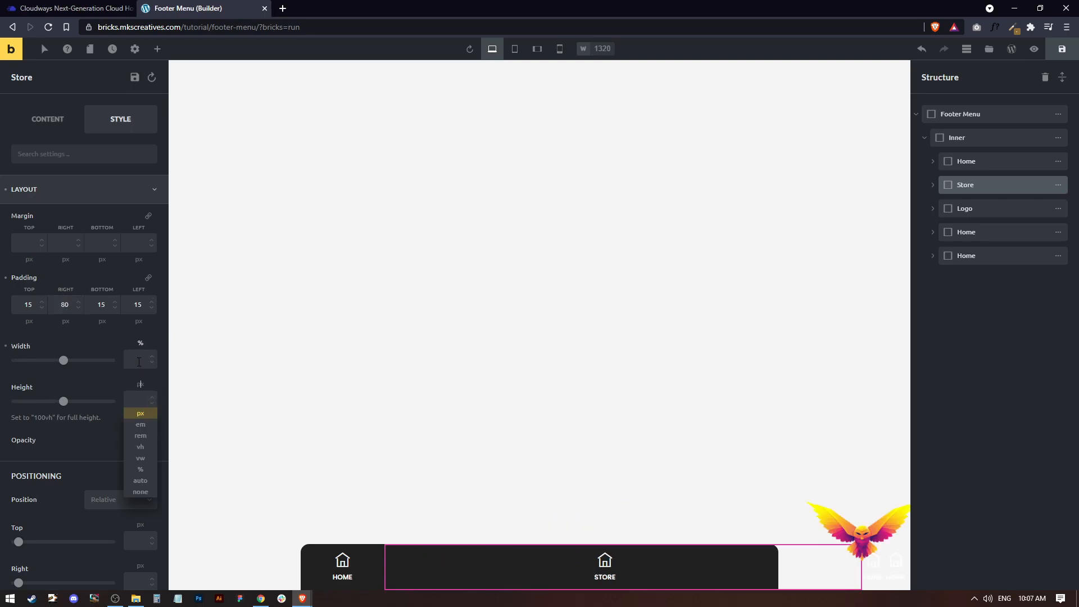
click(138, 358)
text(2)
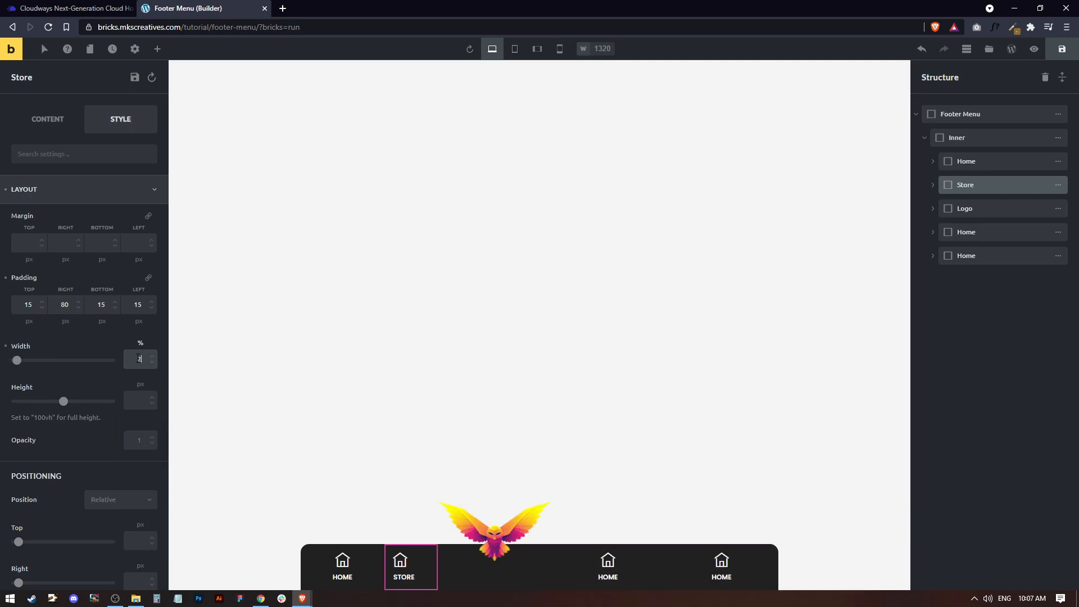
text(7.5)
double_click(138, 358)
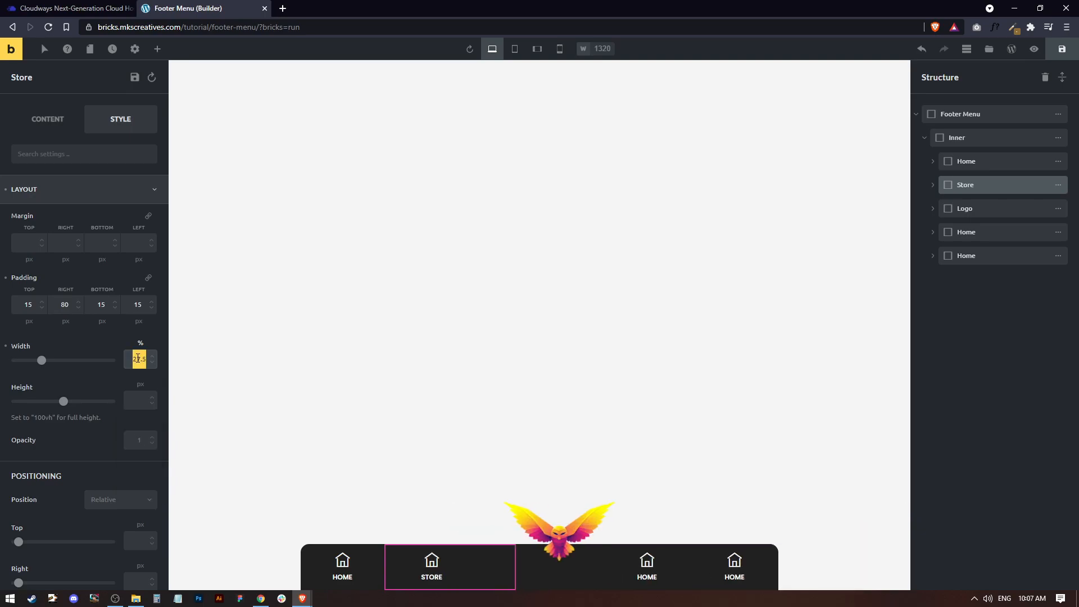
Step: Rename the Home container directly after Logo to Account and the last Home container to Hire
double_click(977, 233)
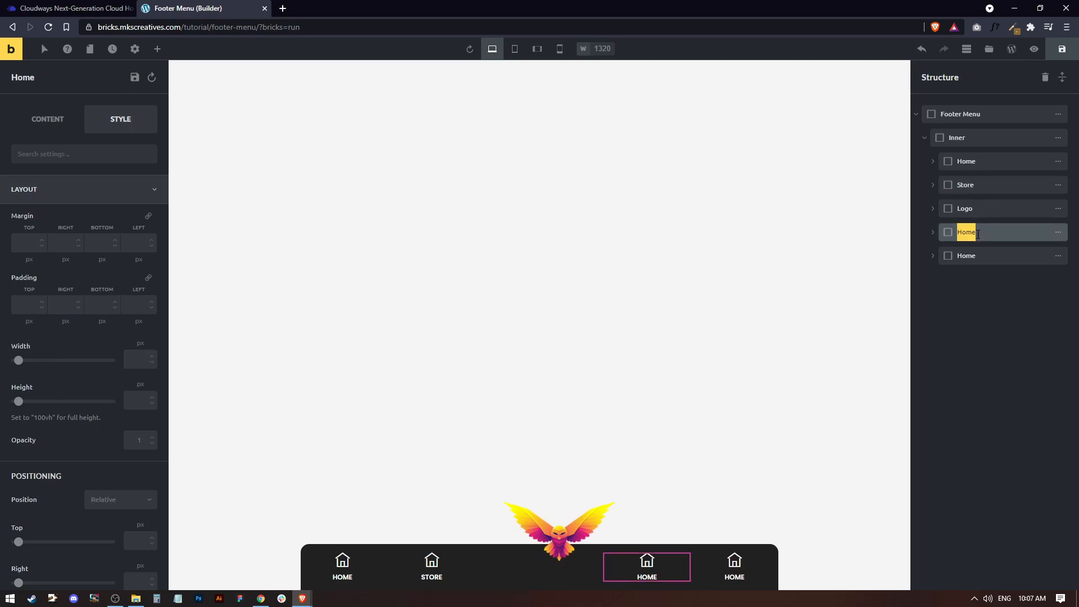
text(A)
double_click(964, 253)
text(Hire)
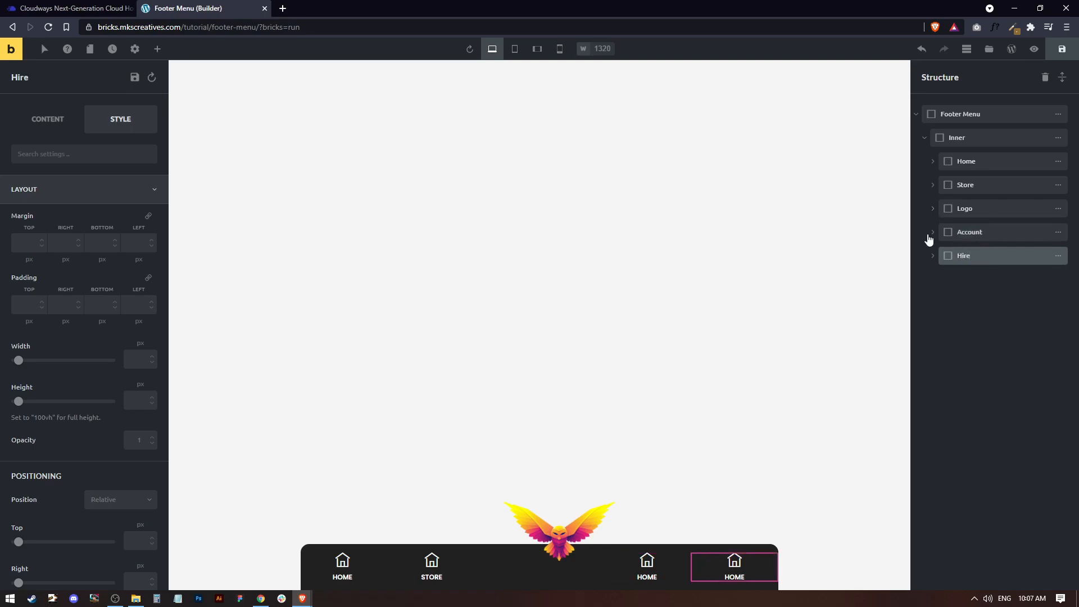
Step: Give the Account container 15 px of top, right and bottom padding and 80 px of left padding
click(982, 233)
click(27, 304)
text(15)
click(148, 279)
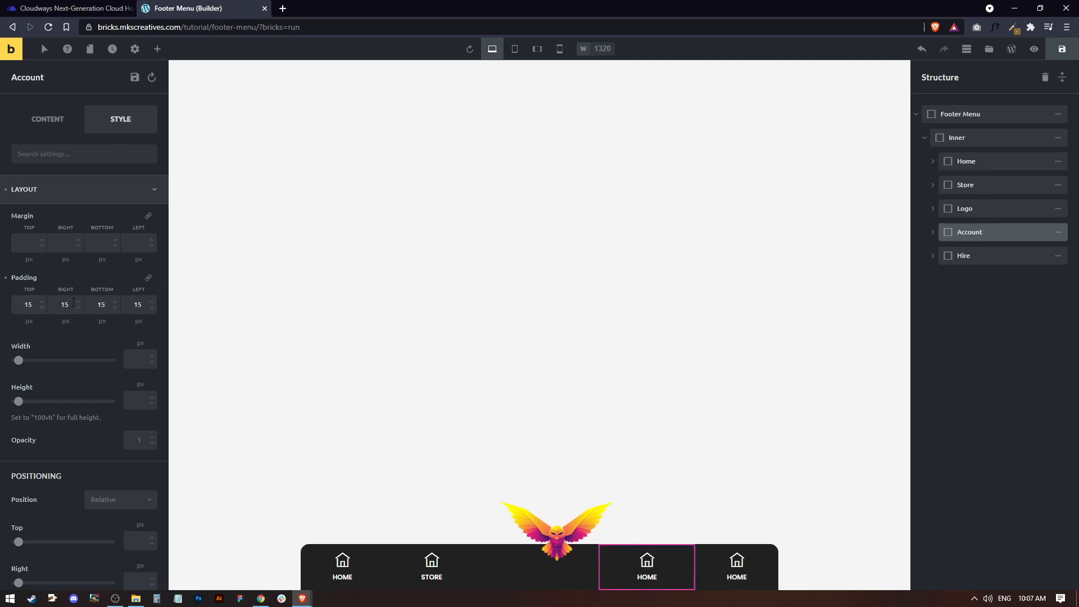
double_click(138, 305)
text(80)
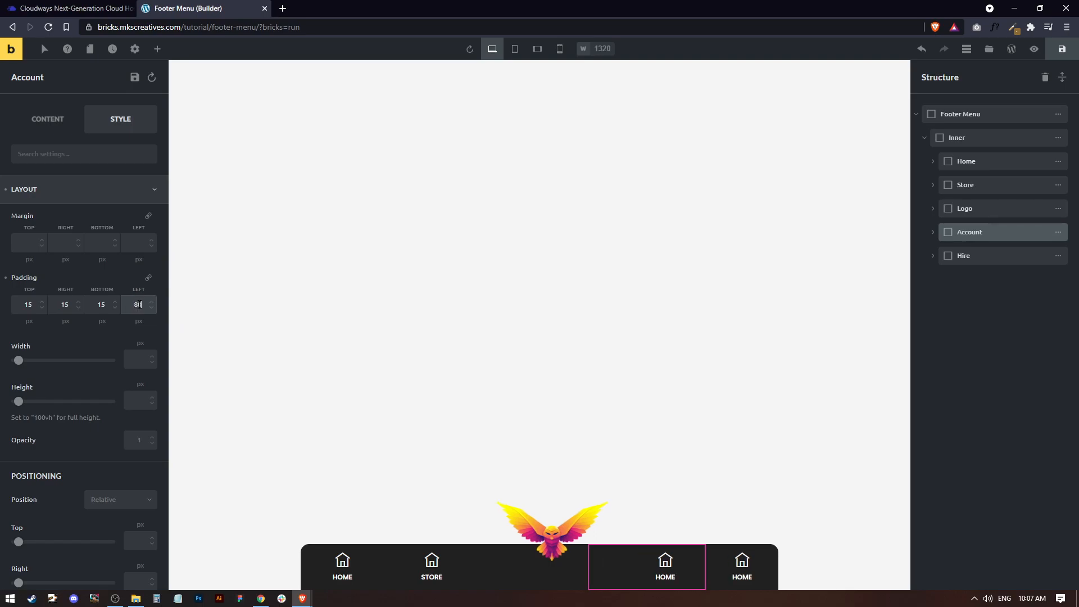
Step: Set the Account container's width to 27.5%
click(140, 342)
click(140, 429)
click(135, 357)
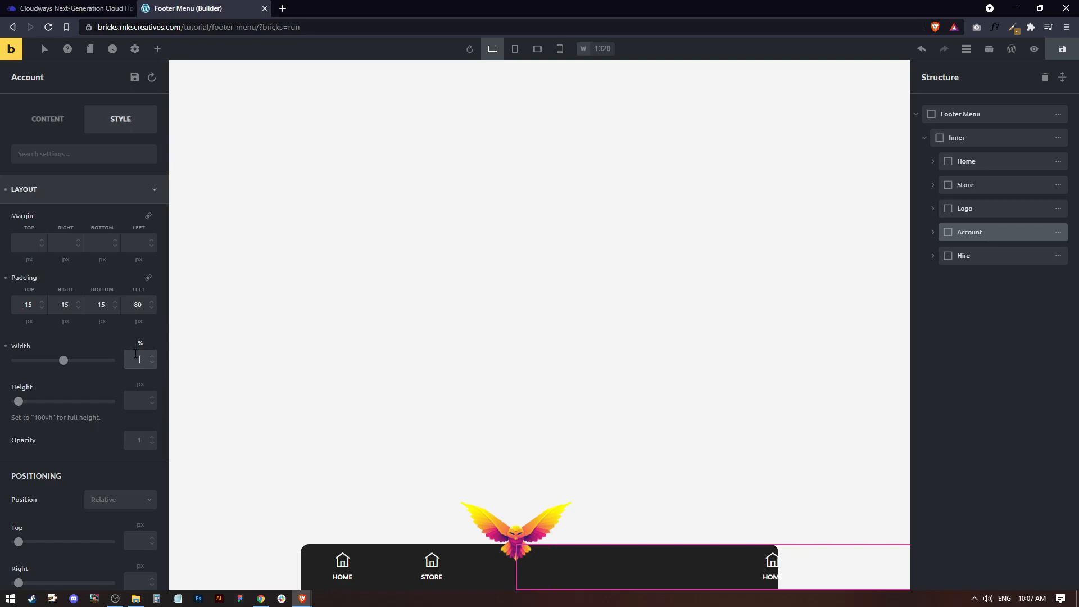
text(27.5)
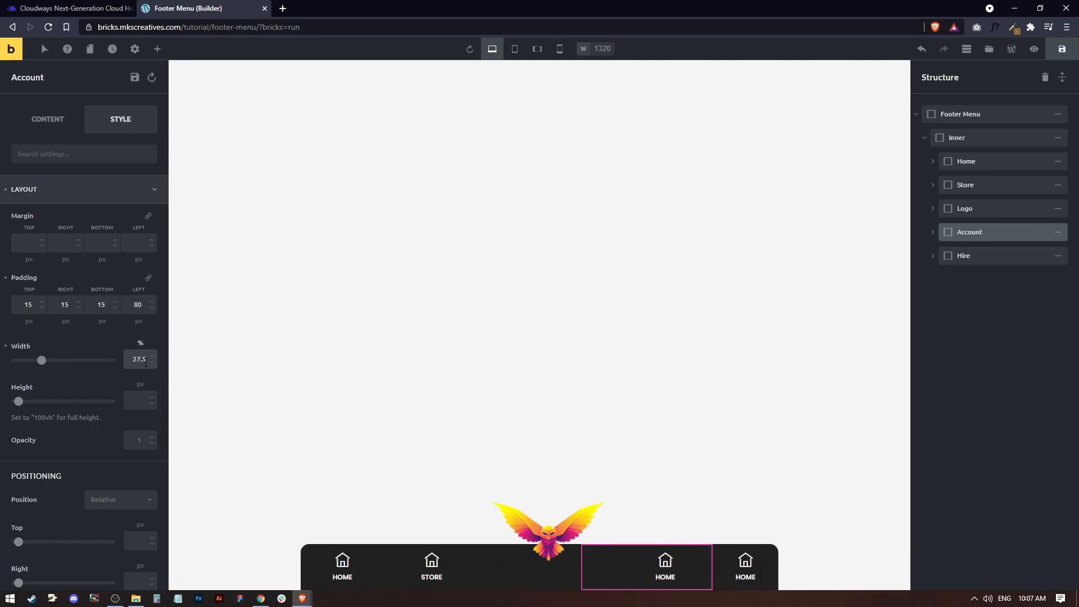
Step: Give the Hire container 15 px of padding on all four sides and a width of 17.5%
click(979, 257)
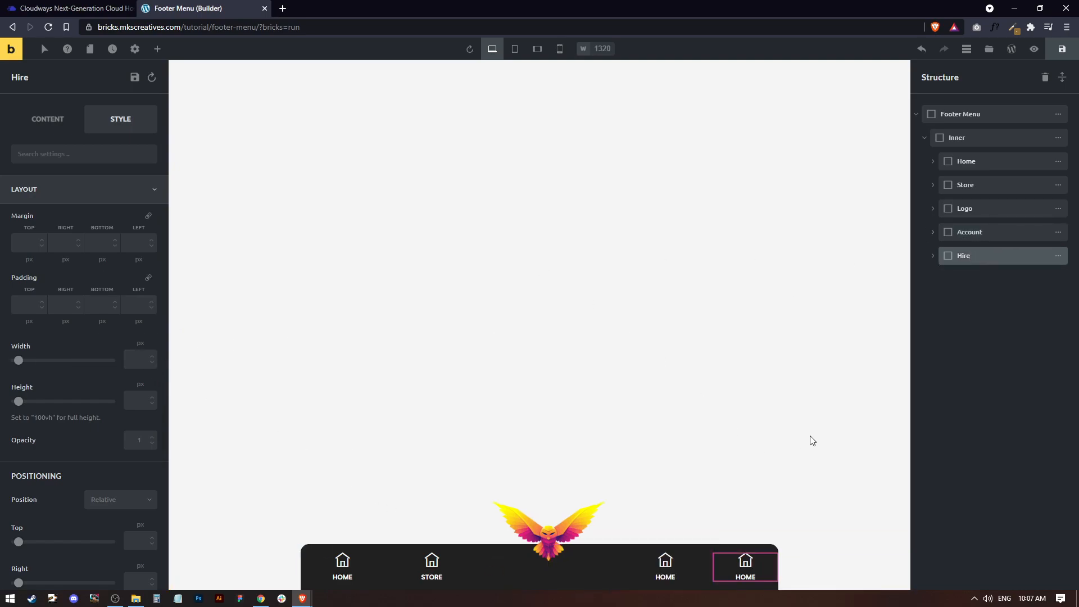
click(27, 304)
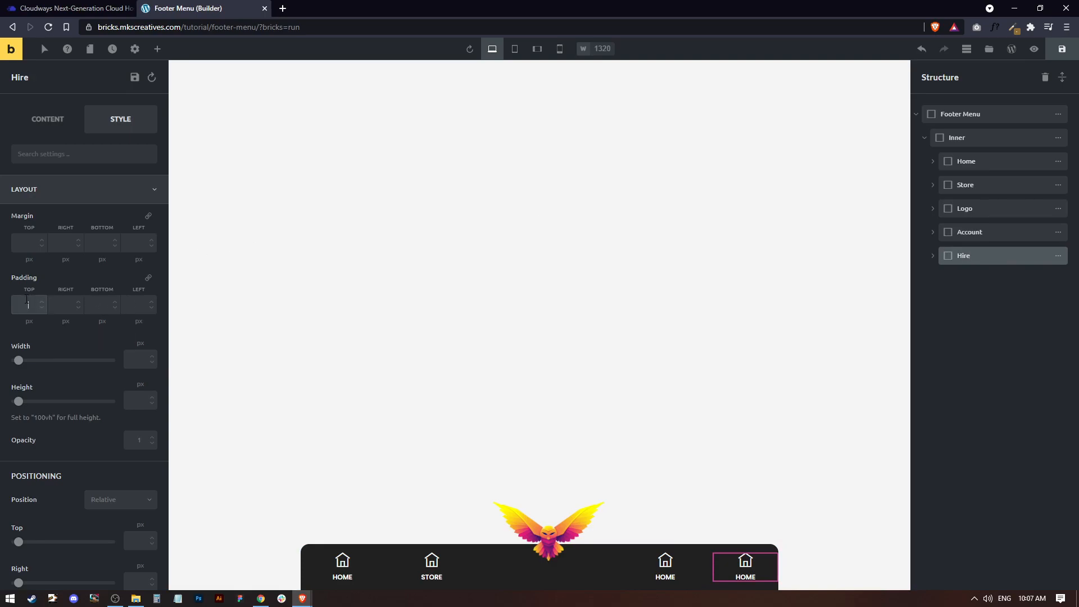
text(15)
click(140, 344)
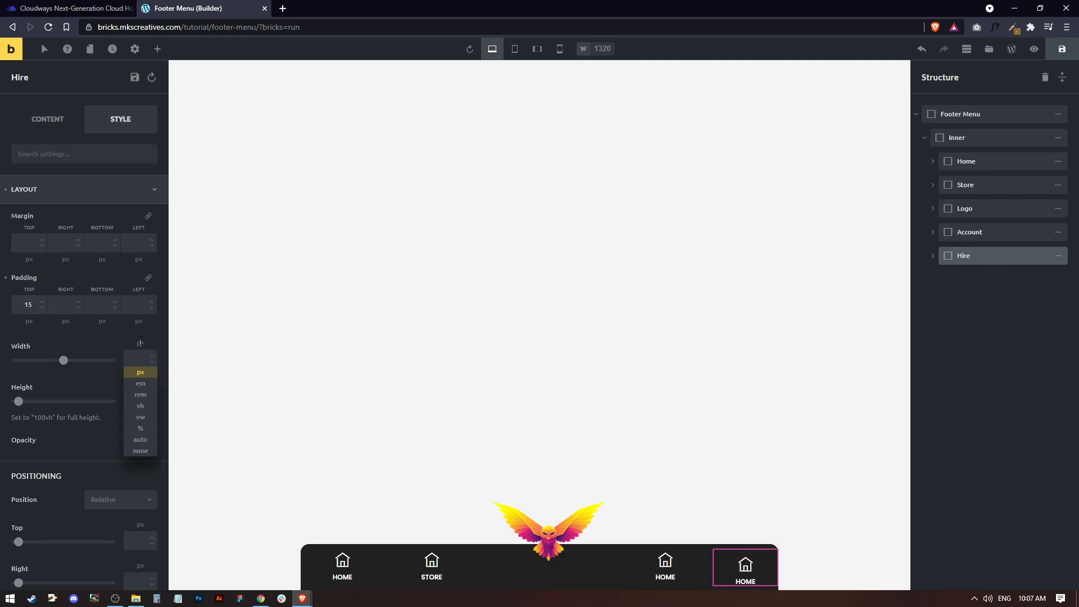
click(143, 428)
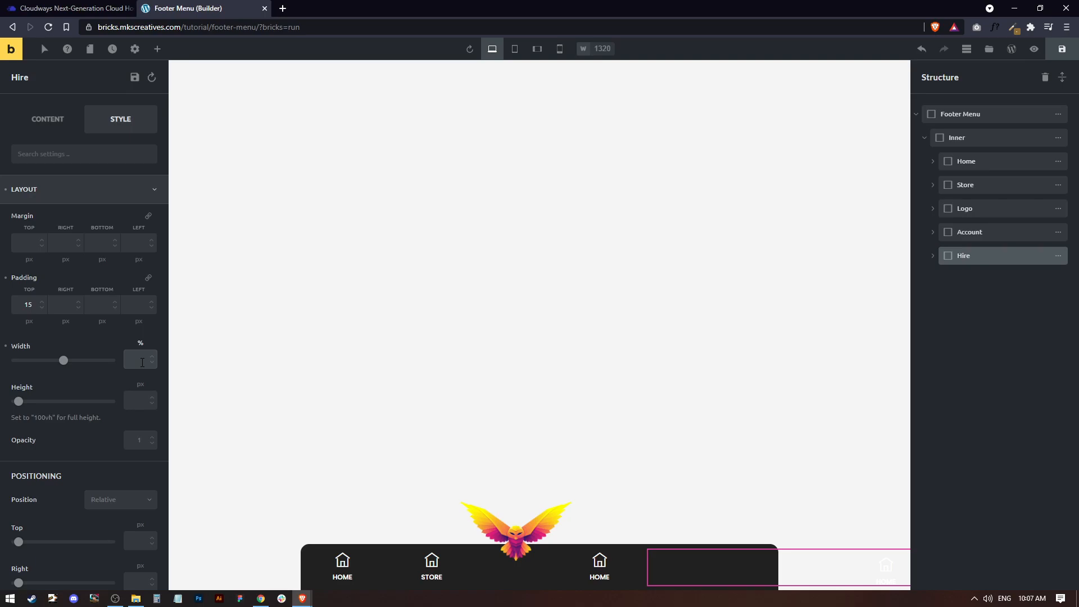
text(17.5)
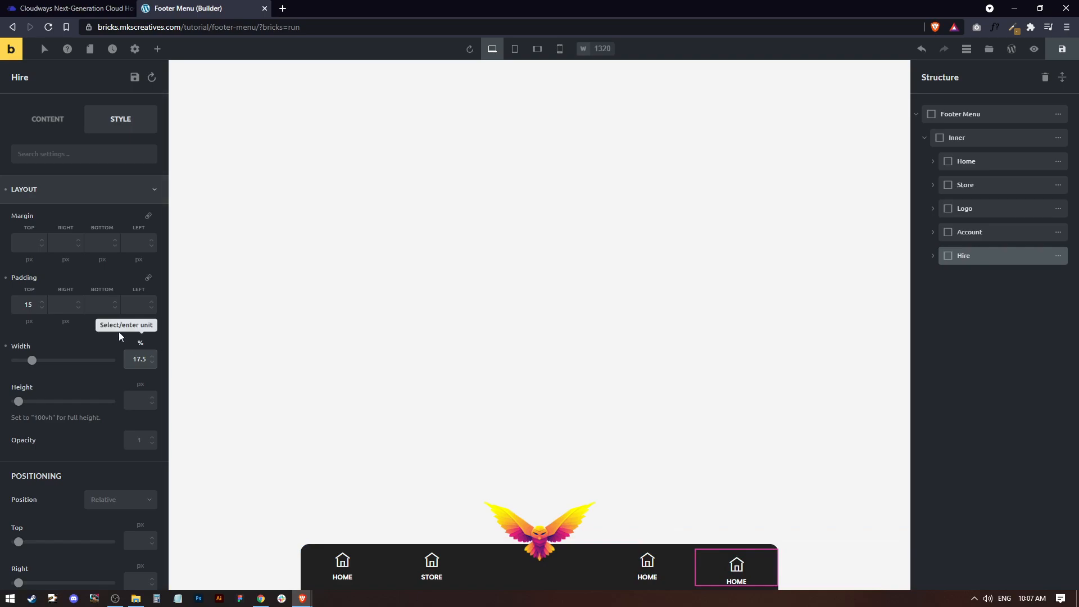
click(148, 277)
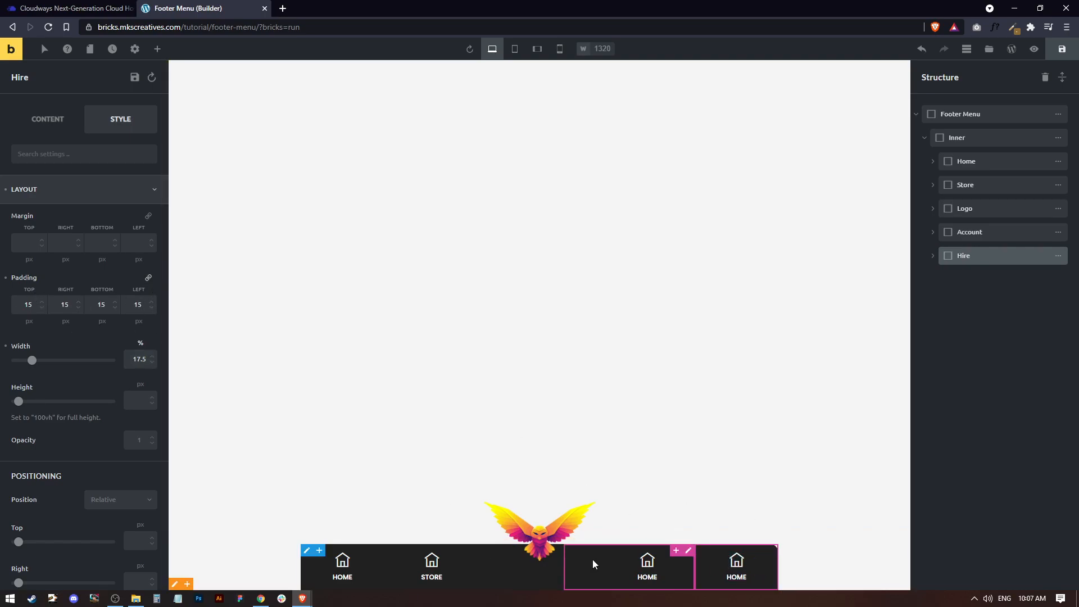
Step: Replace the Store item's icon with the plain shopping cart from the Themify set, searching for "cart"
click(932, 185)
click(976, 208)
right_click(975, 206)
click(975, 208)
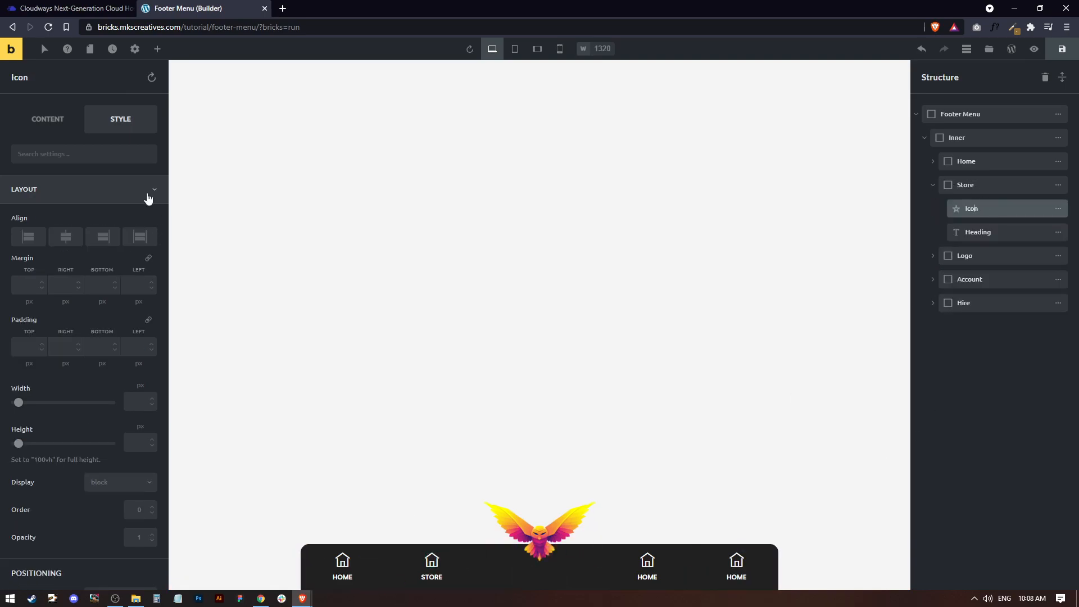
click(48, 118)
click(149, 193)
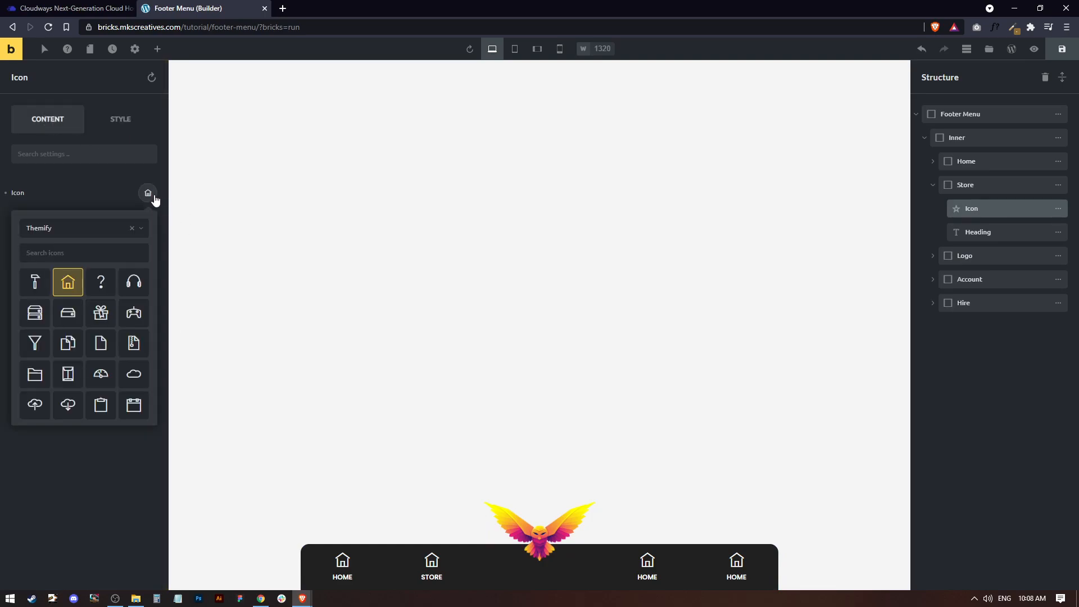
click(70, 253)
text(Store)
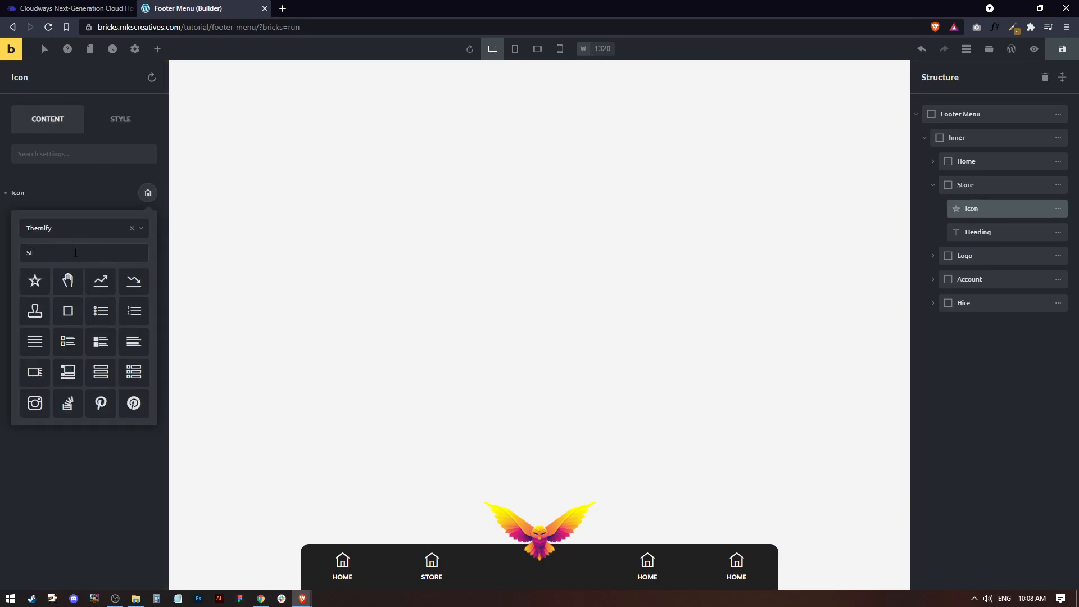
key(BackSpace)
key(BackSpace)
key(BackSpace)
key(BackSpace)
text(cart)
click(34, 288)
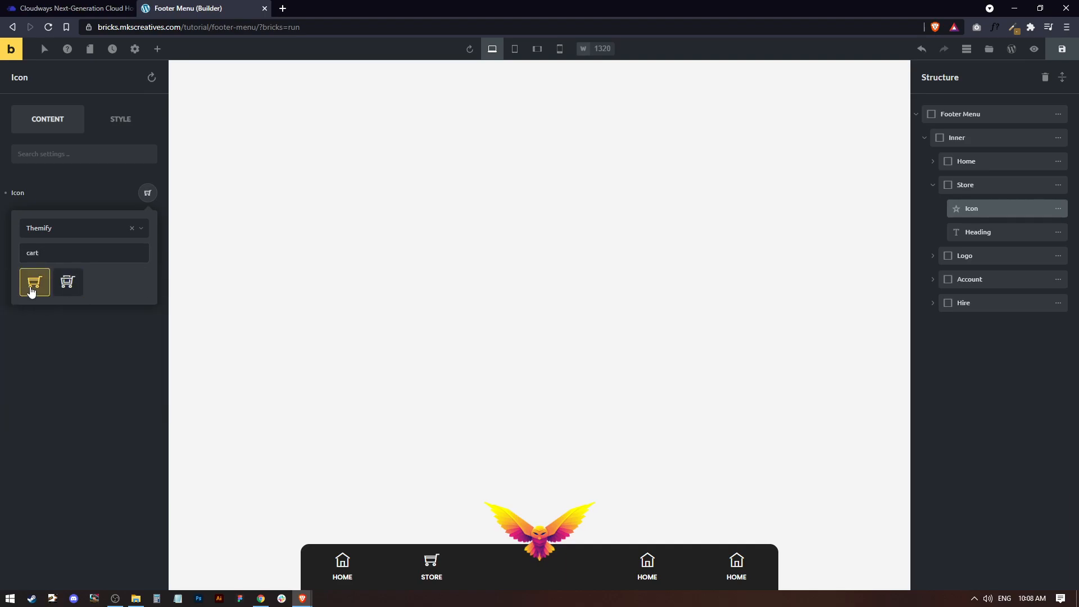
Step: Replace the Account item's icon with the user icon from the Themify set, searching for "user"
click(933, 279)
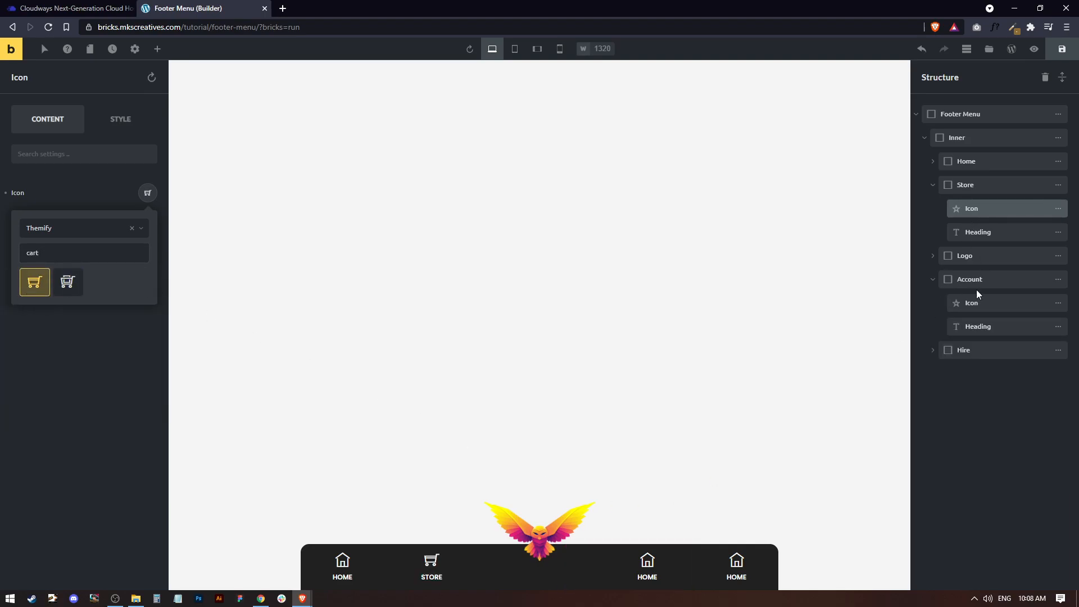
click(972, 303)
click(148, 192)
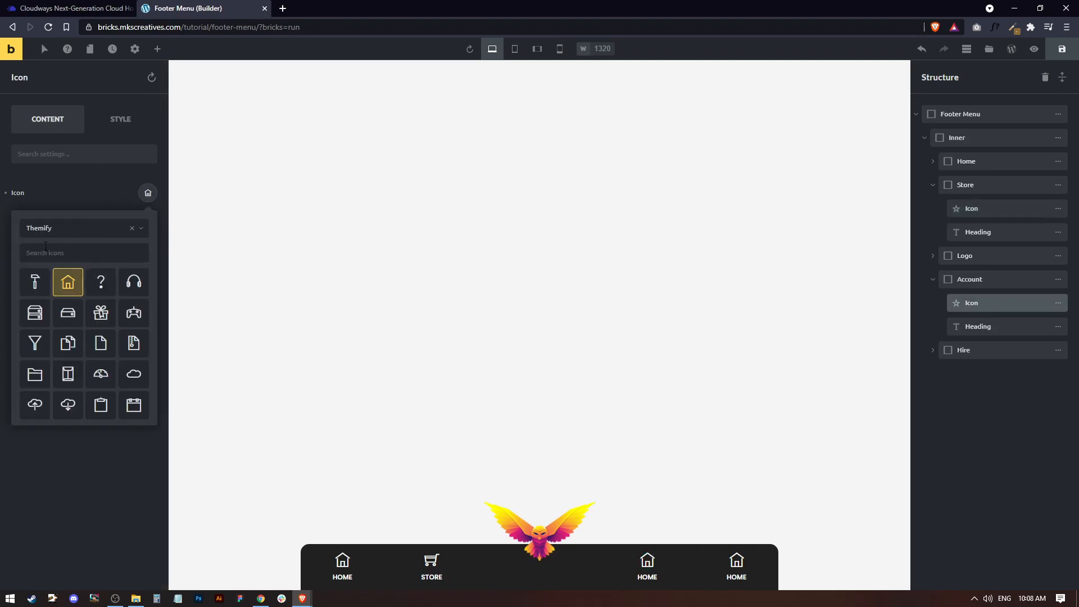
click(56, 252)
text(user)
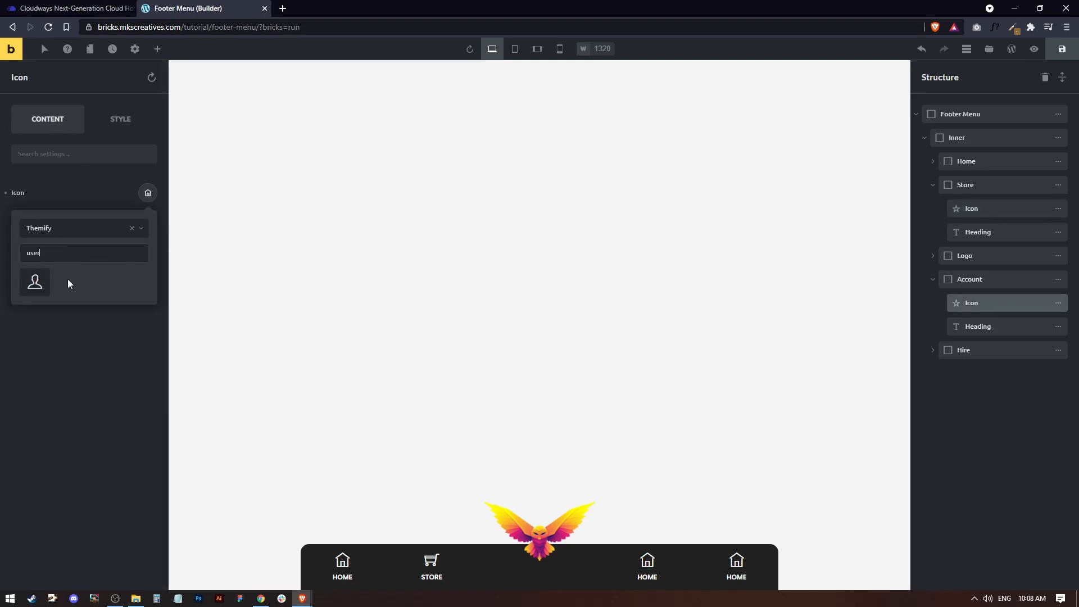
click(48, 284)
Step: Replace the Hire item's icon with the email envelope from the Themify set, searching for "ema"
click(956, 351)
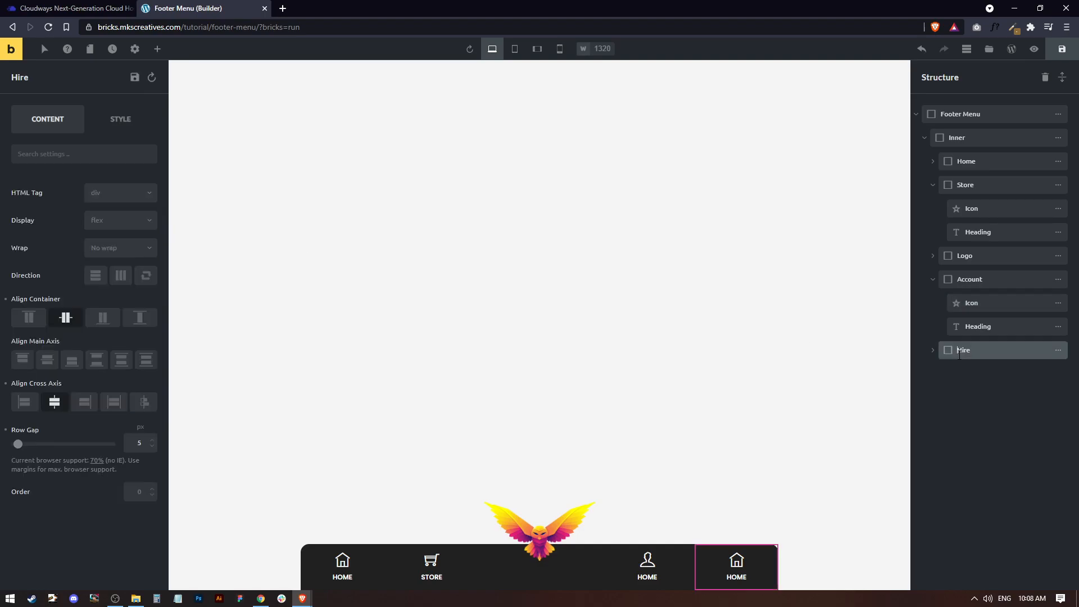
click(933, 350)
click(965, 374)
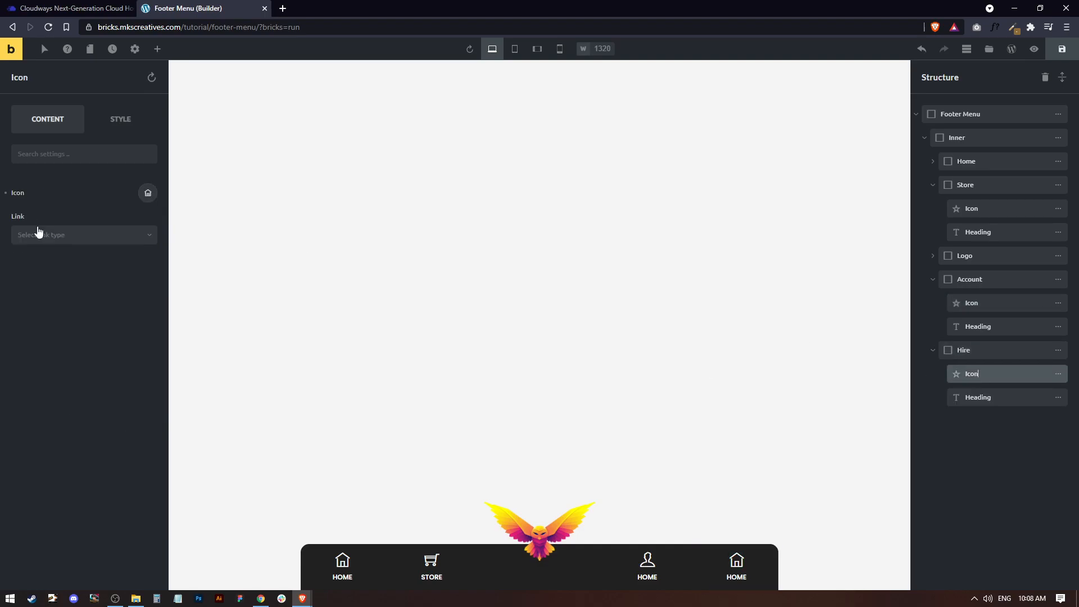
click(148, 194)
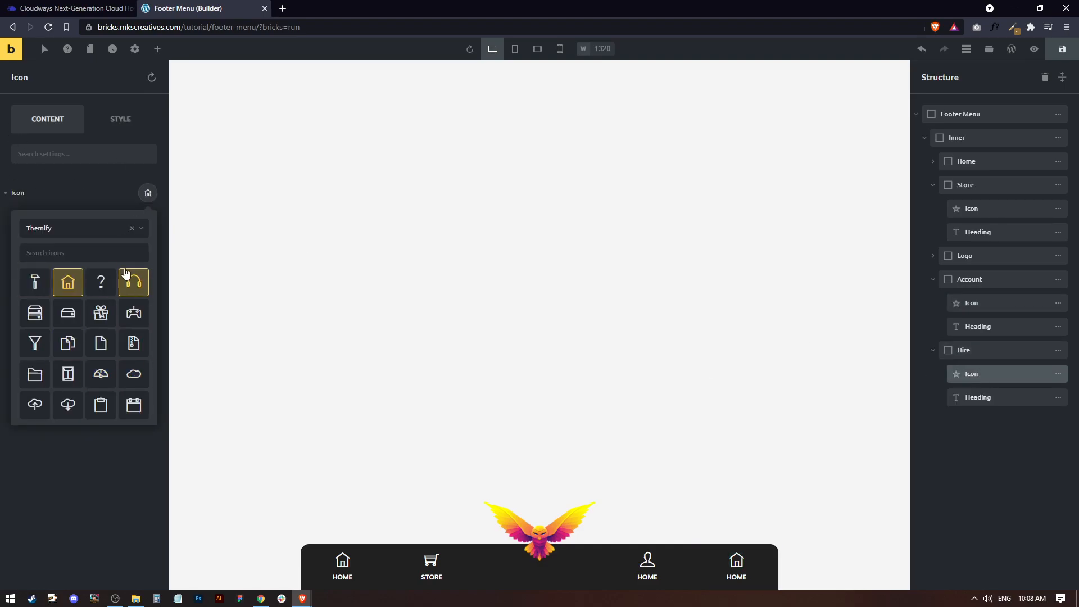
click(53, 250)
text(env)
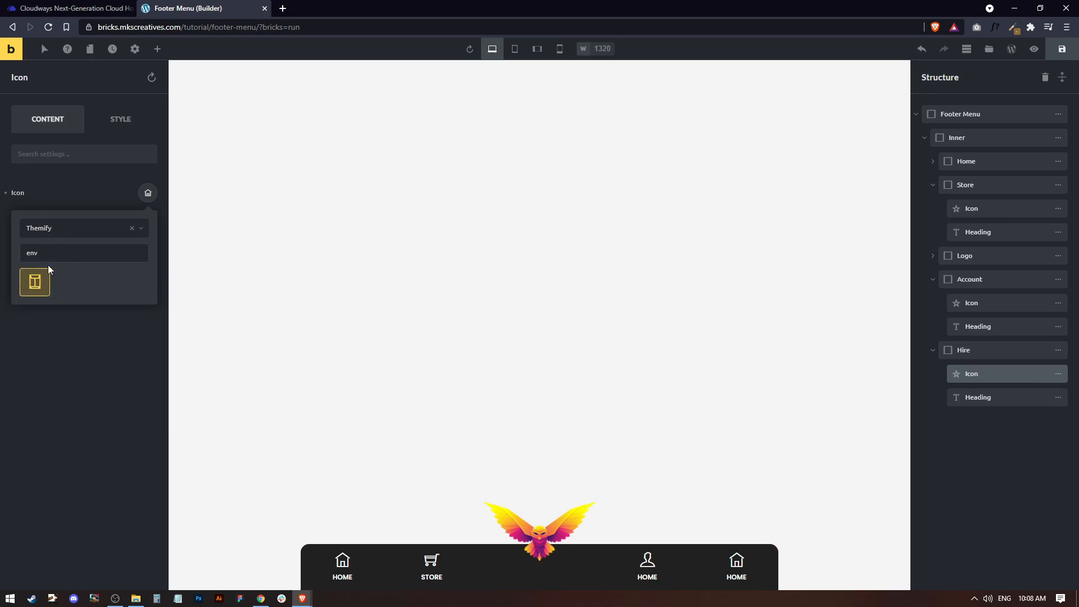
double_click(31, 250)
text(ema)
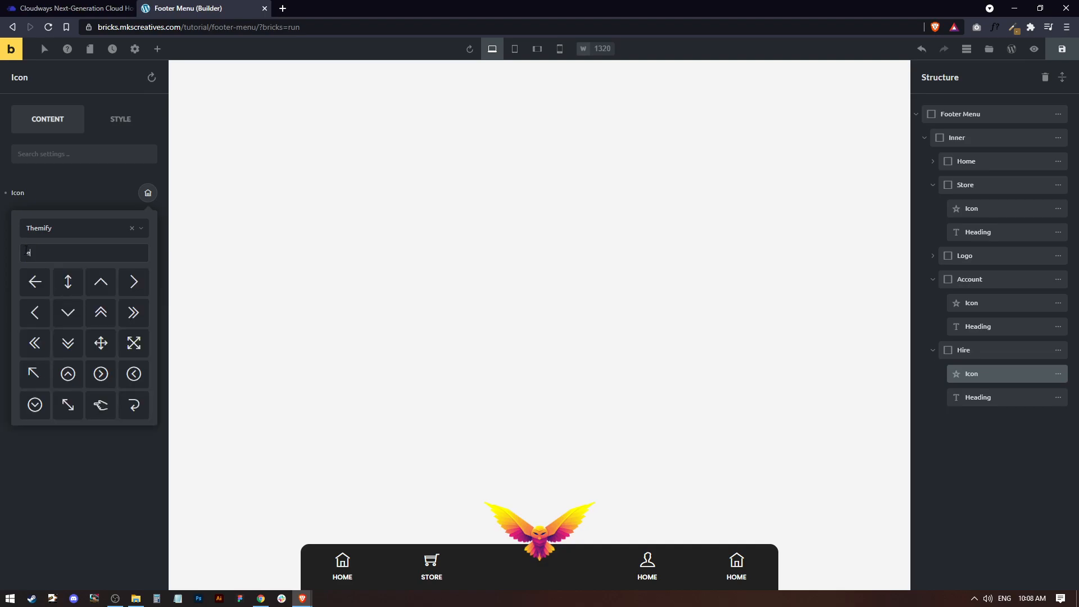
click(38, 285)
click(93, 434)
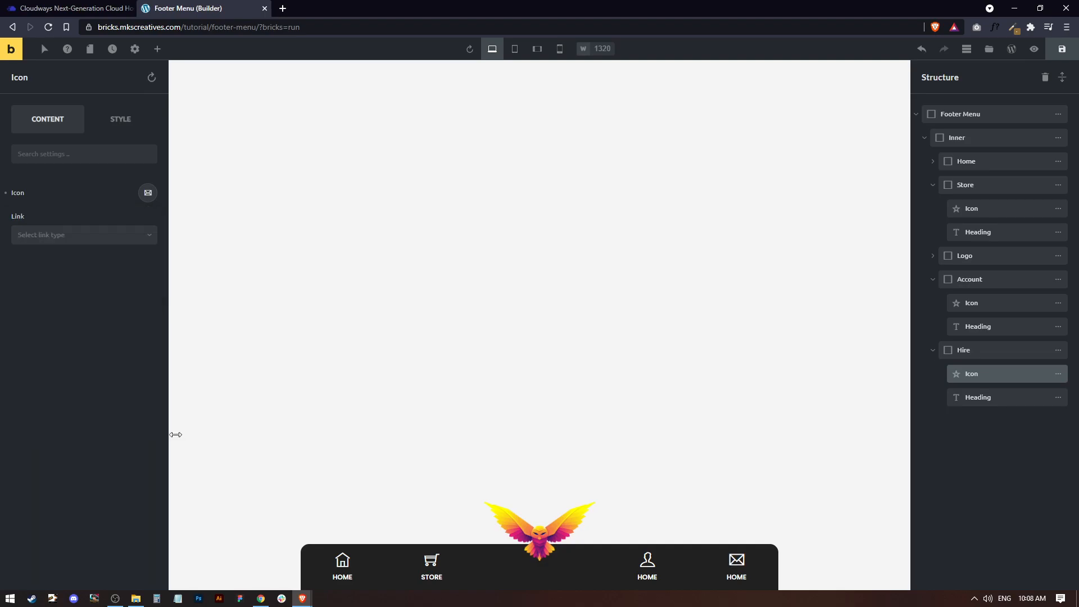
Step: Change the Account item's heading text to "Account" and the Hire item's heading text to "Contact"
click(646, 574)
double_click(43, 192)
text(Account)
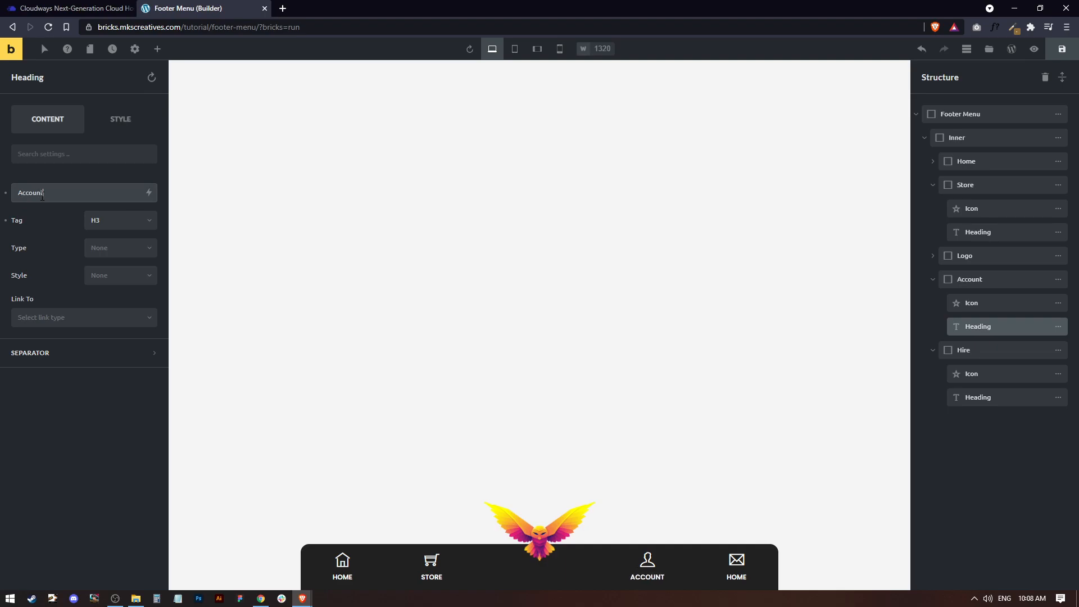
click(736, 570)
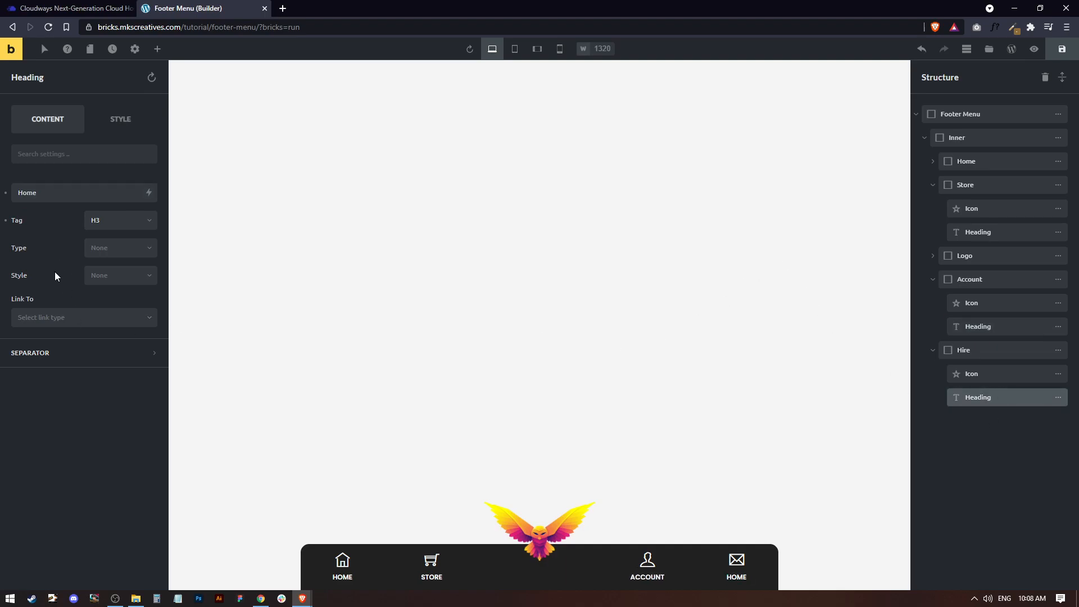
drag(40, 191, 19, 194)
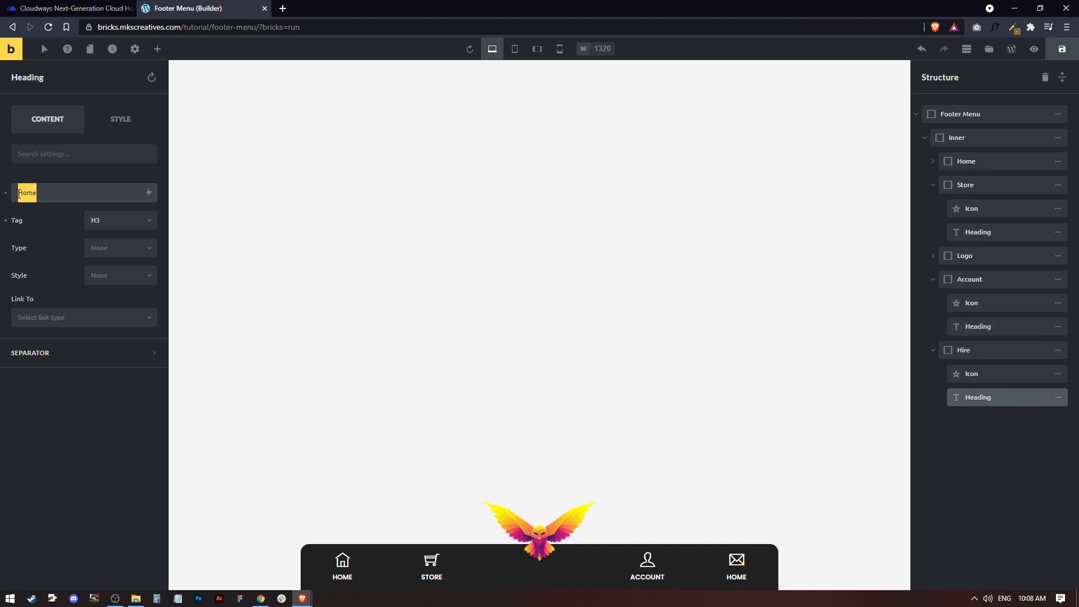
text(Contact)
Step: Set the Logo container's width to 10%
click(976, 253)
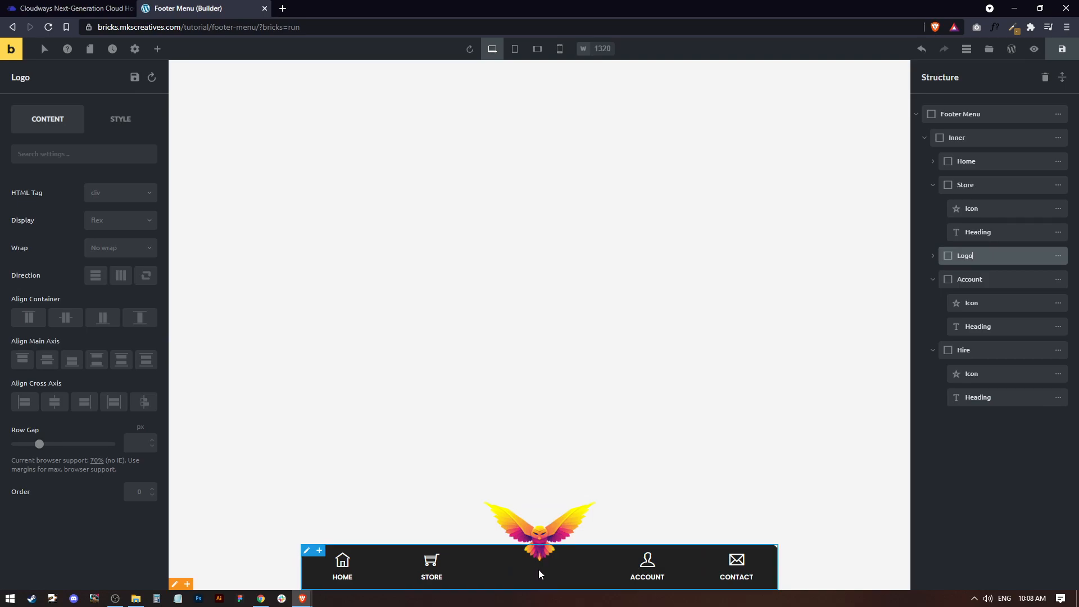
click(119, 125)
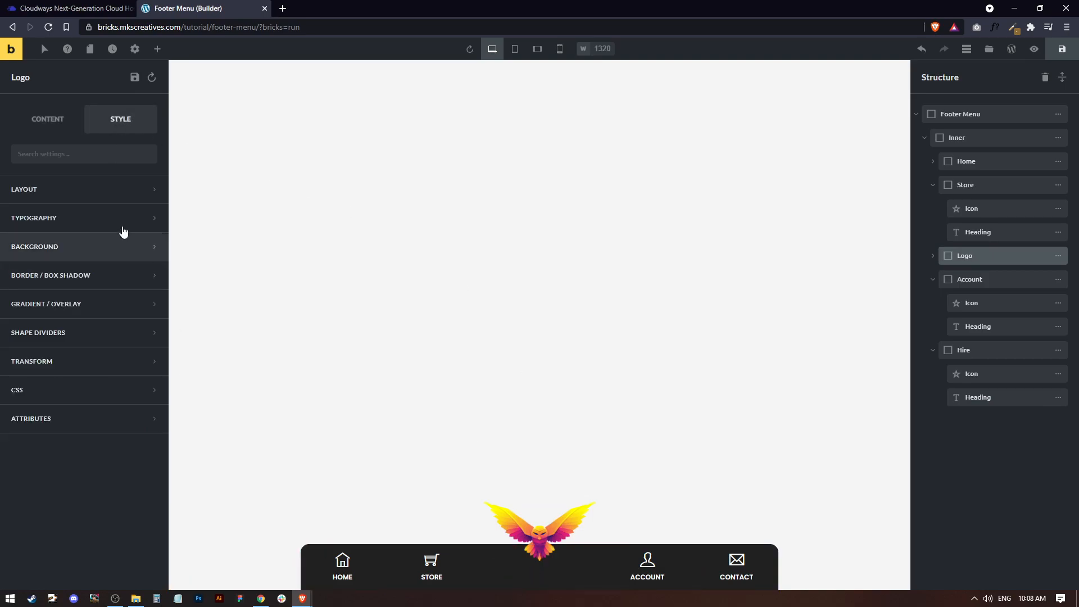
click(80, 189)
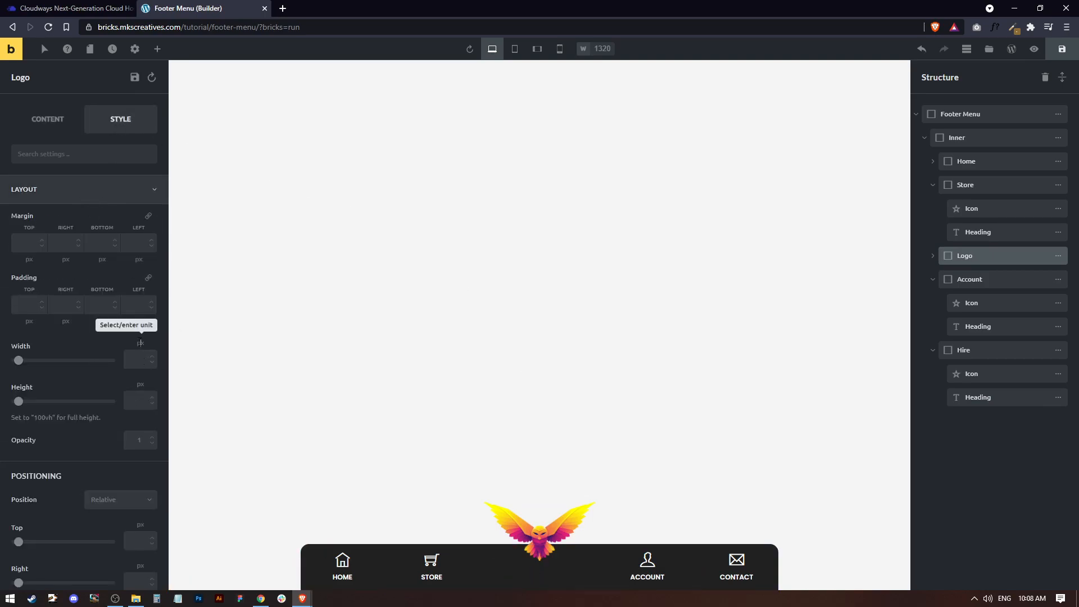
click(141, 343)
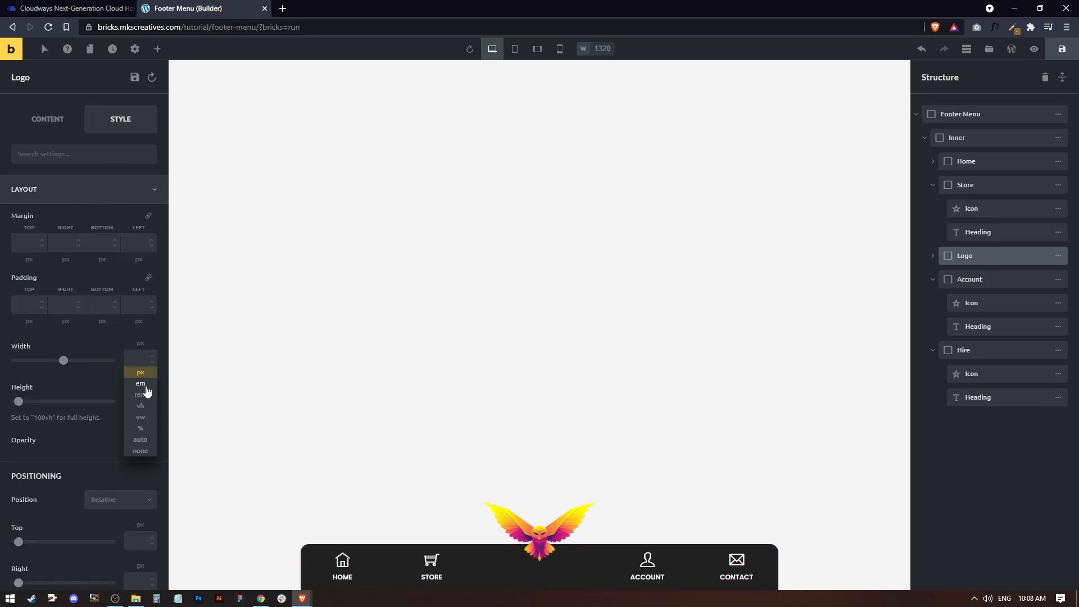
click(141, 429)
click(136, 358)
text(10)
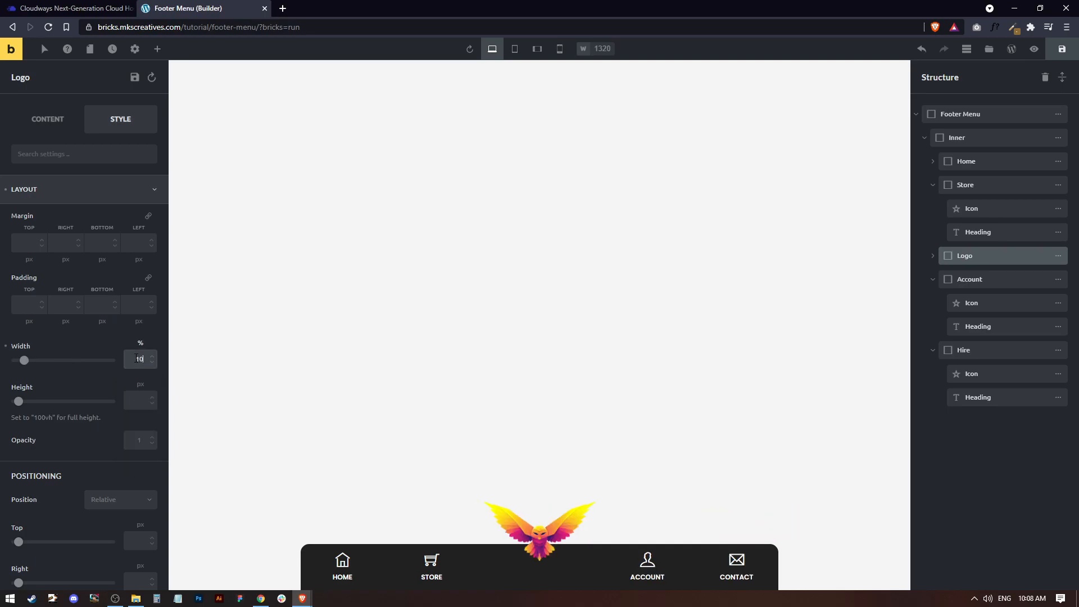
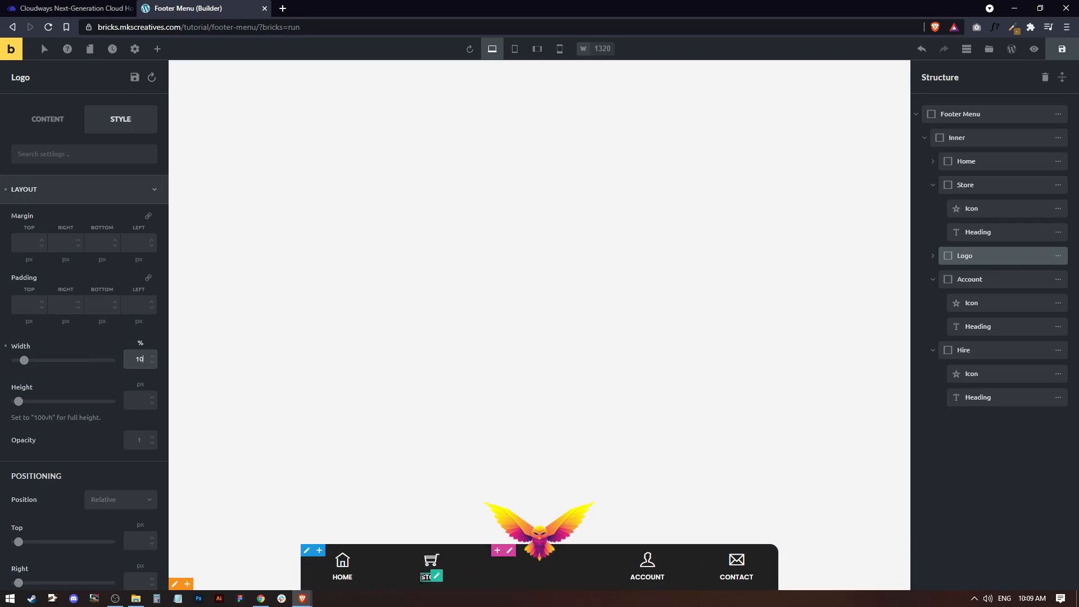
Step: Enlarge the logo element inside the Logo container to a width of 300 px
click(507, 551)
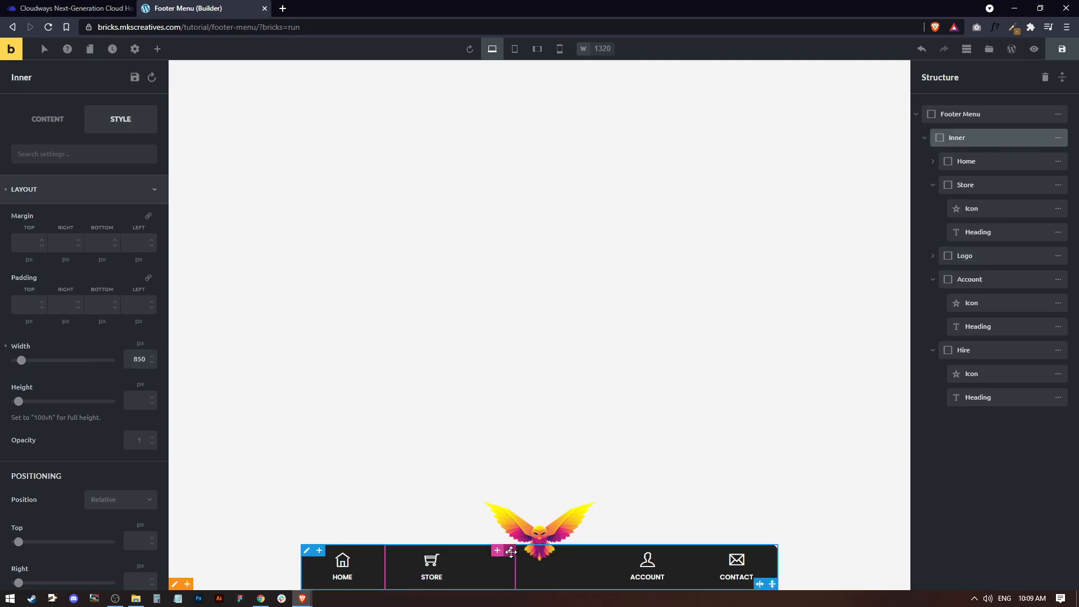
click(538, 516)
drag(23, 404, 35, 403)
click(140, 401)
double_click(140, 401)
text(300)
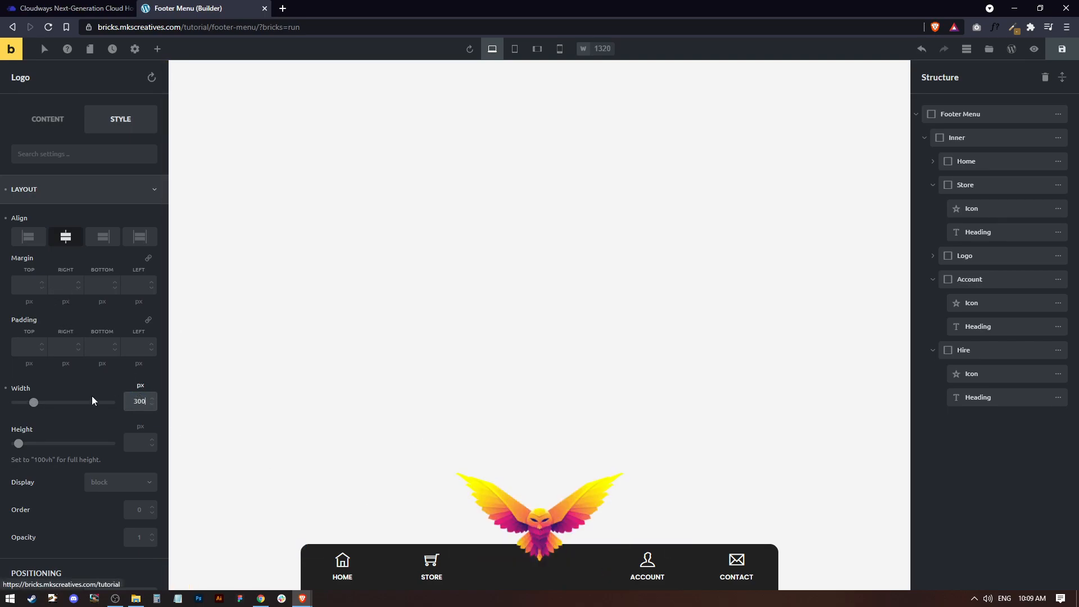
Step: Lower the logo element by setting its bottom offset to 5 px, after trying 25 px
scroll(92, 396, down, 6)
click(139, 383)
double_click(140, 383)
text(25)
double_click(141, 383)
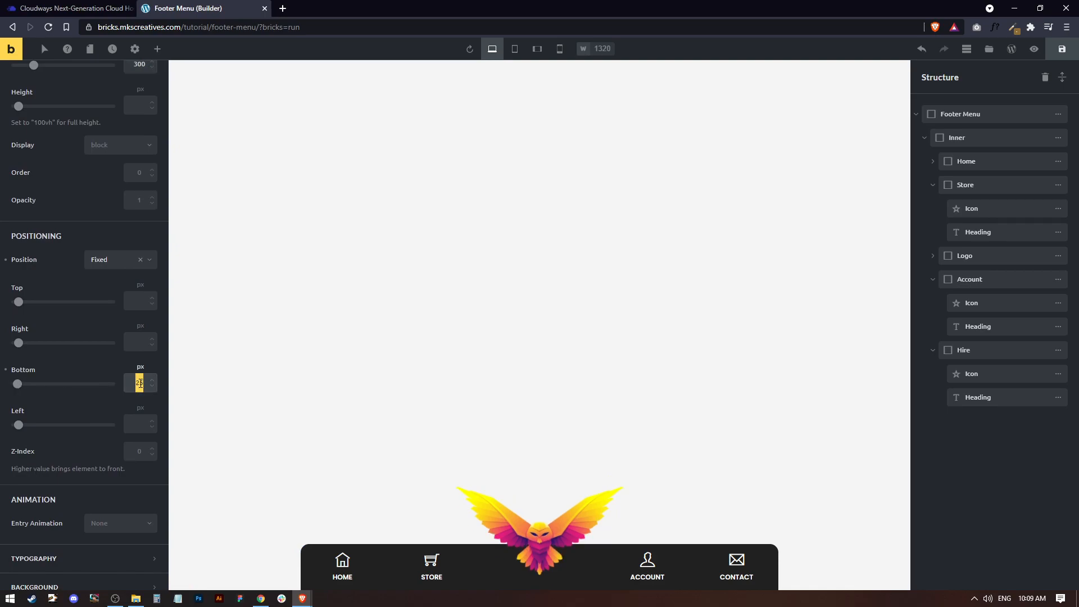
text(5)
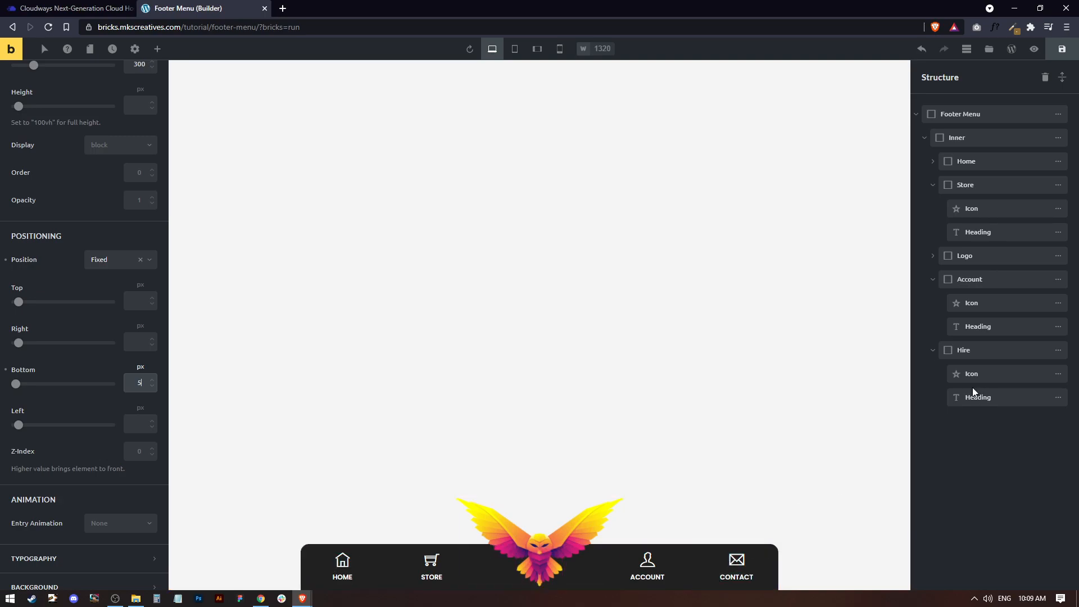
Step: Add a new root-level container and place it above Footer Menu in the page structure
click(924, 138)
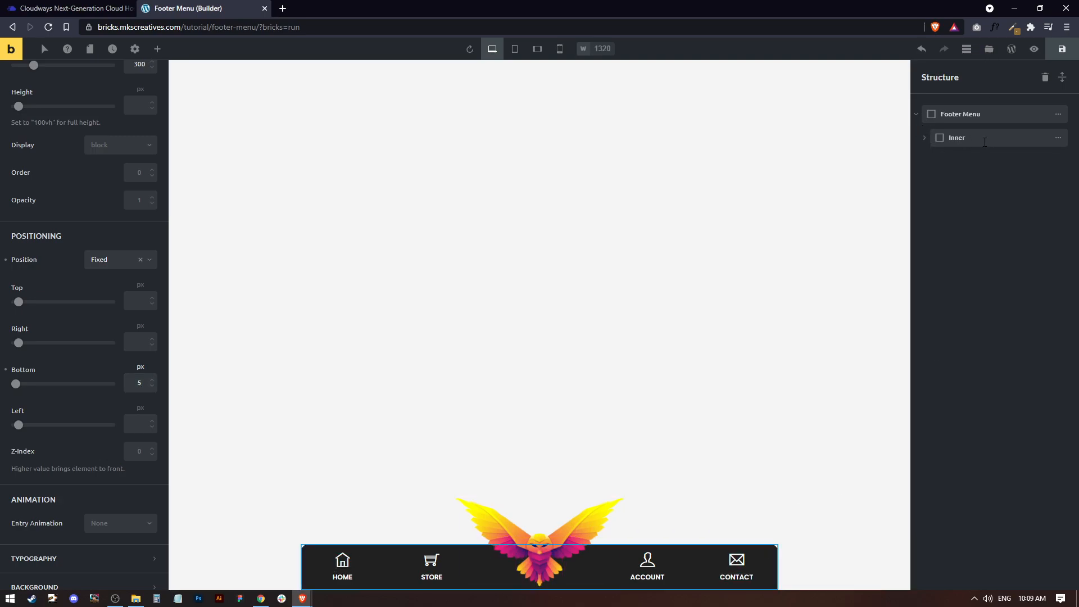
click(158, 51)
click(46, 147)
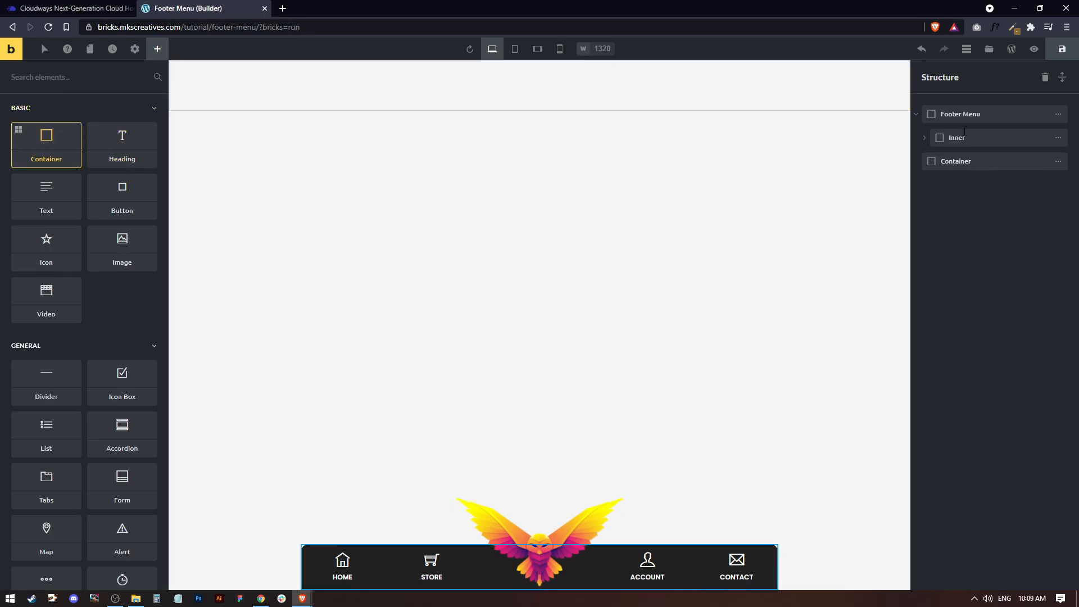
drag(930, 161, 946, 122)
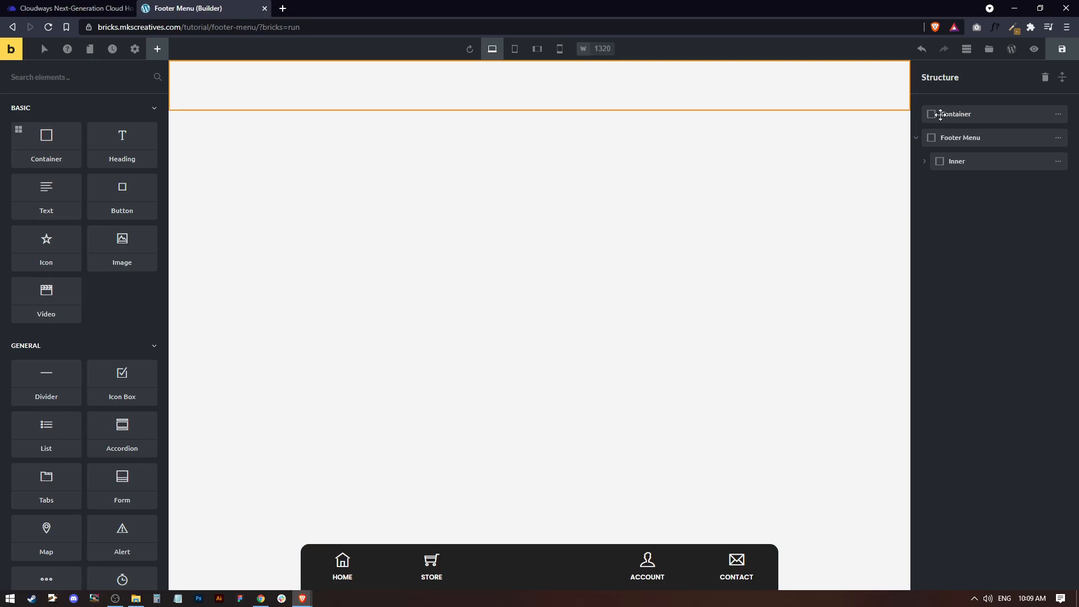
Step: Give the new top-level container a fixed position with a bottom offset of 10 vh
click(936, 115)
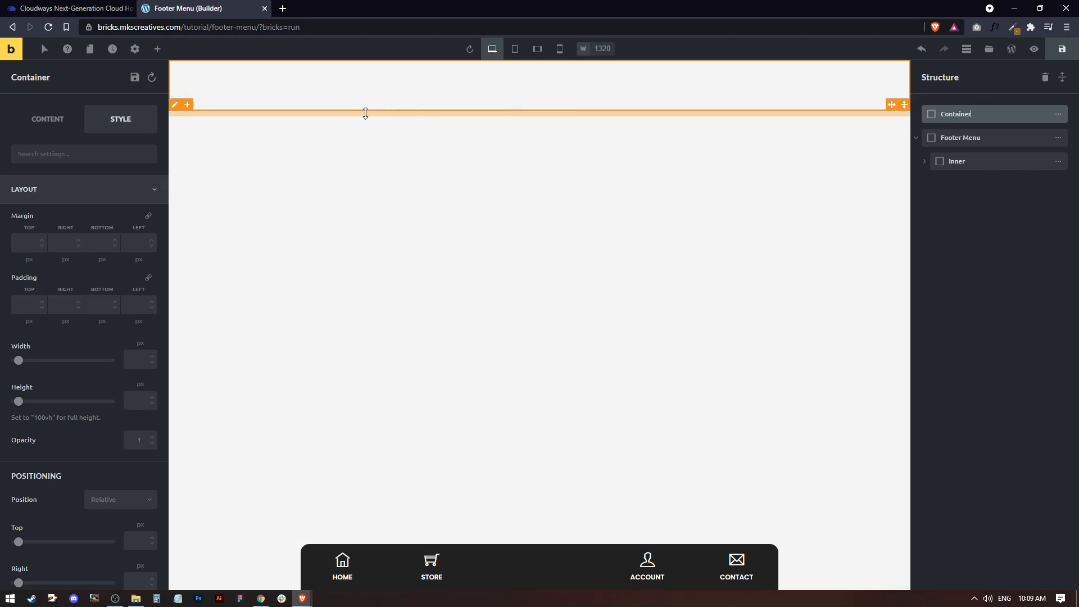
scroll(56, 330, down, 4)
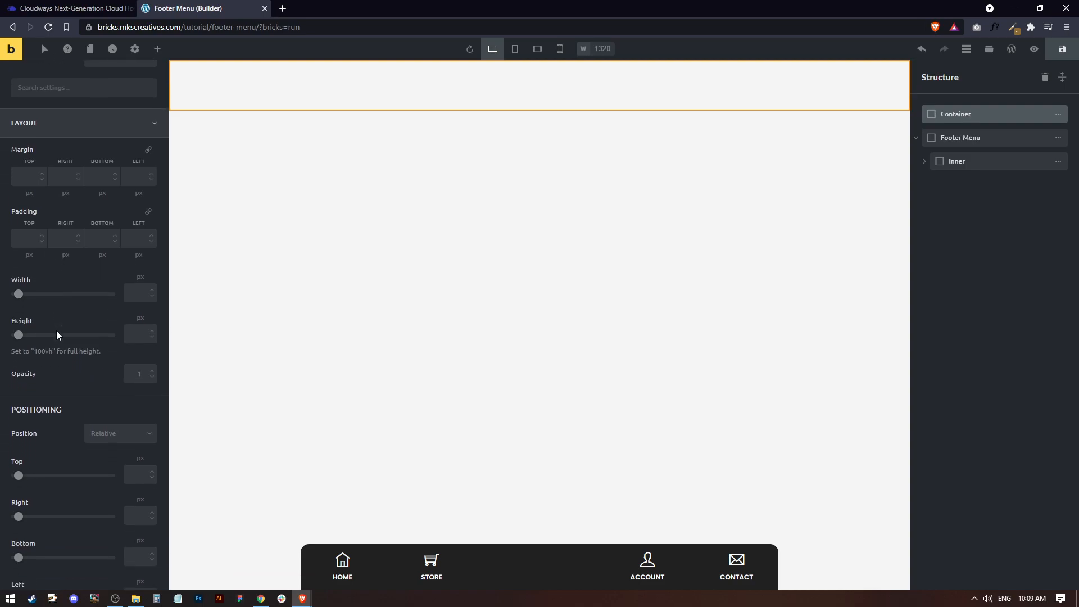
click(111, 275)
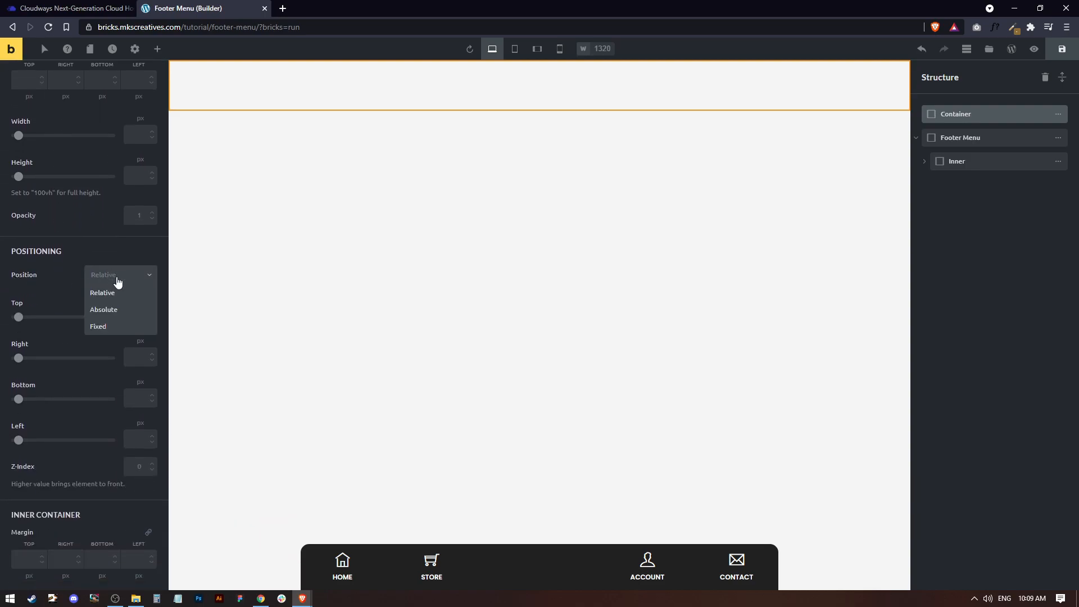
click(120, 327)
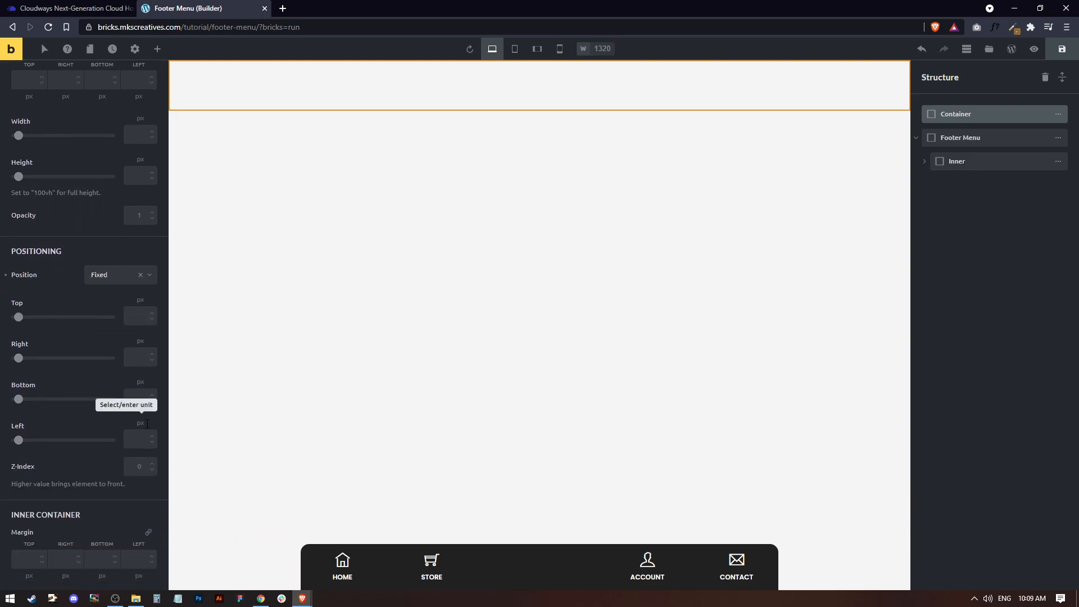
click(141, 382)
click(140, 444)
click(139, 392)
text(10)
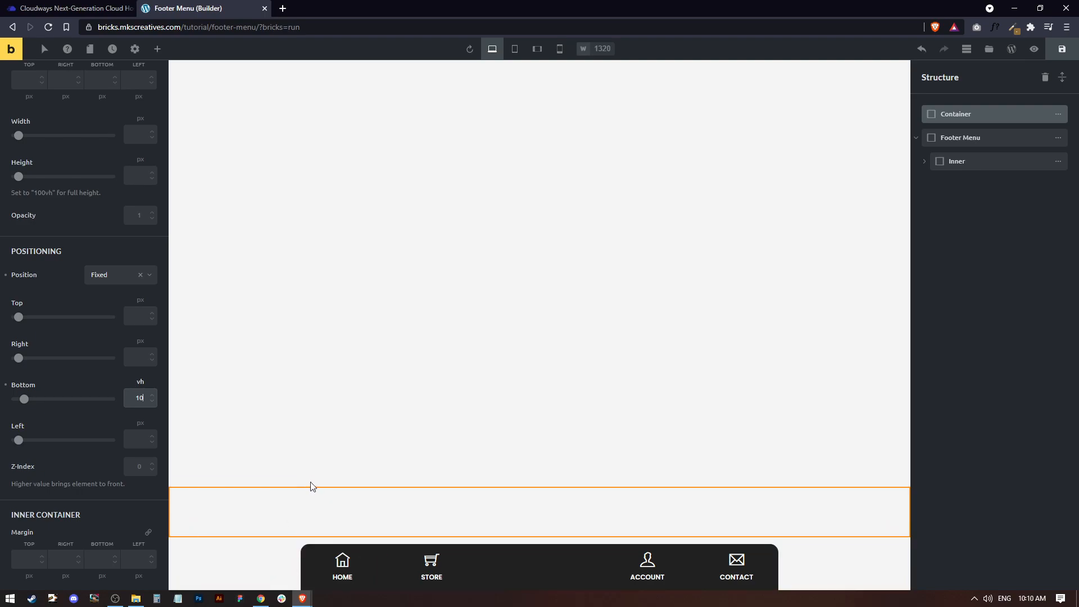
Step: Check the logo element's positioning settings, and save and reload the page in the builder
click(924, 162)
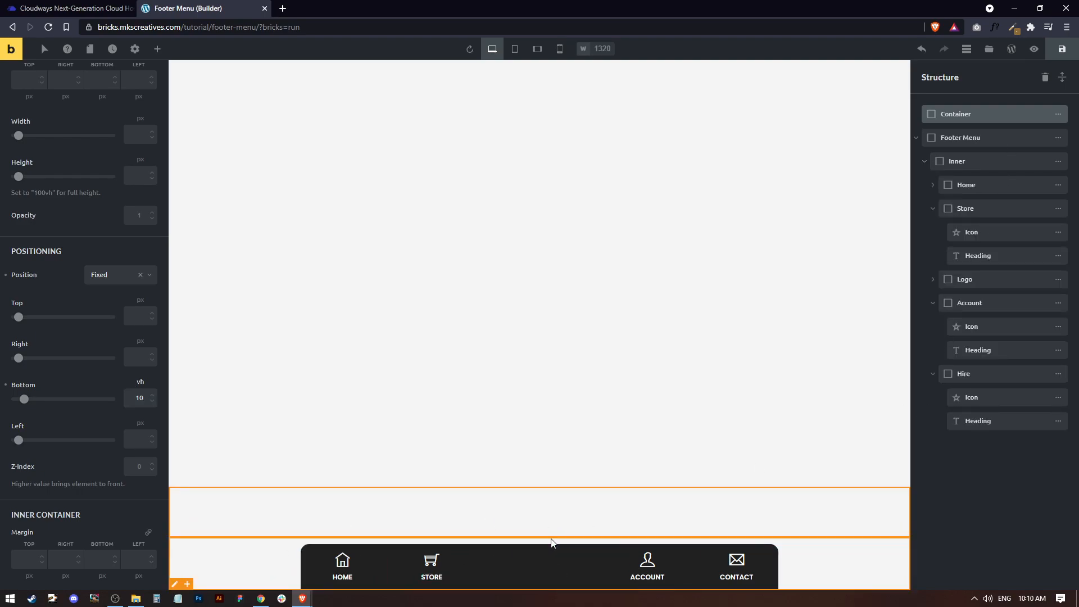
click(933, 280)
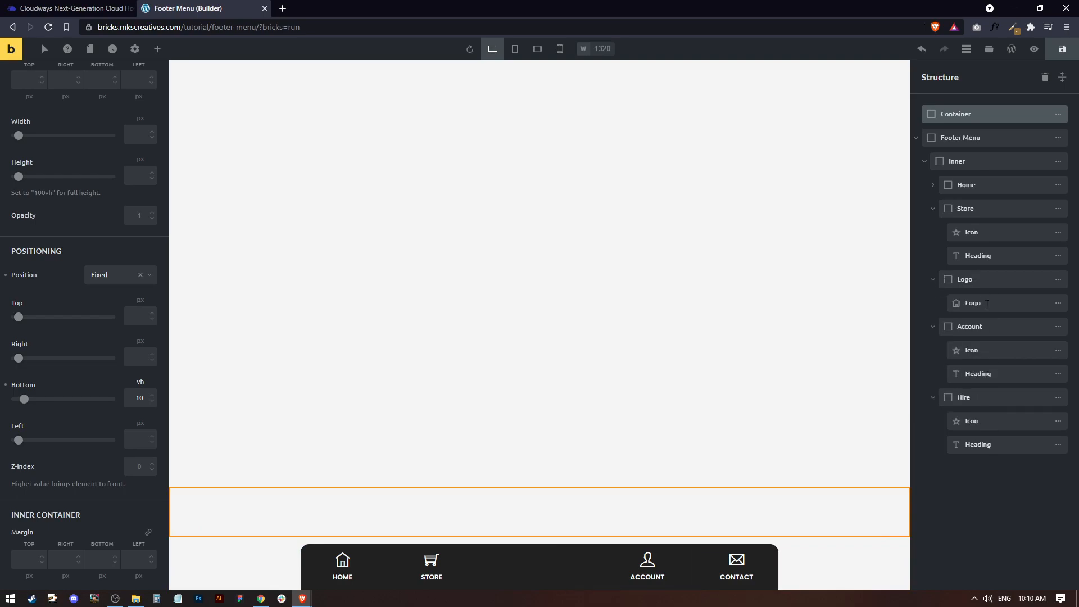
click(973, 304)
scroll(81, 387, down, 2)
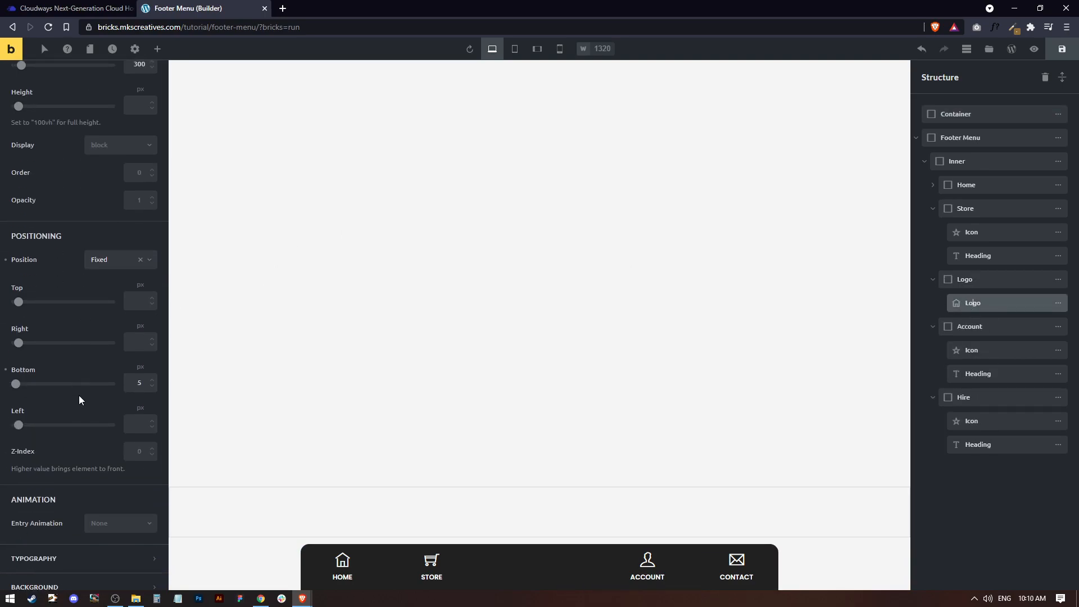
scroll(79, 395, up, 1)
click(1061, 50)
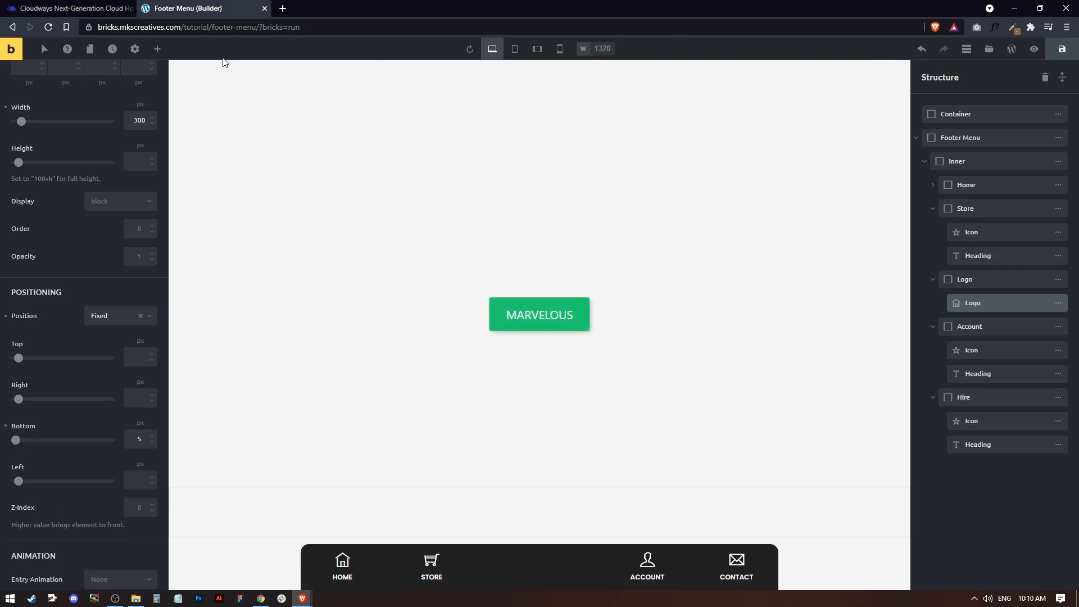
click(48, 27)
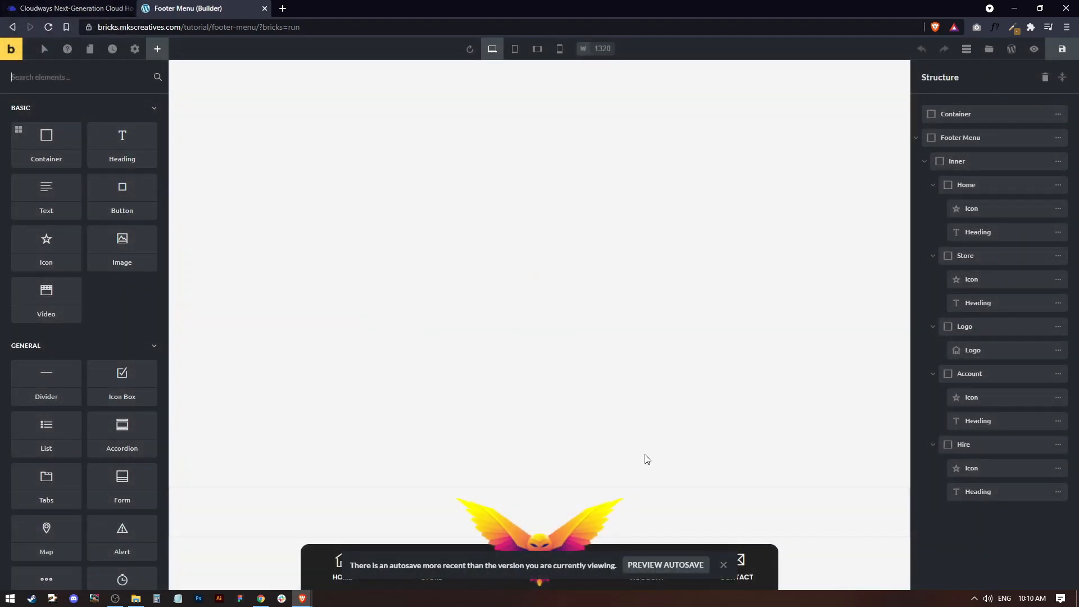
Step: Dismiss the autosave notice and rename the top-level container above Footer Menu to Cart
click(723, 565)
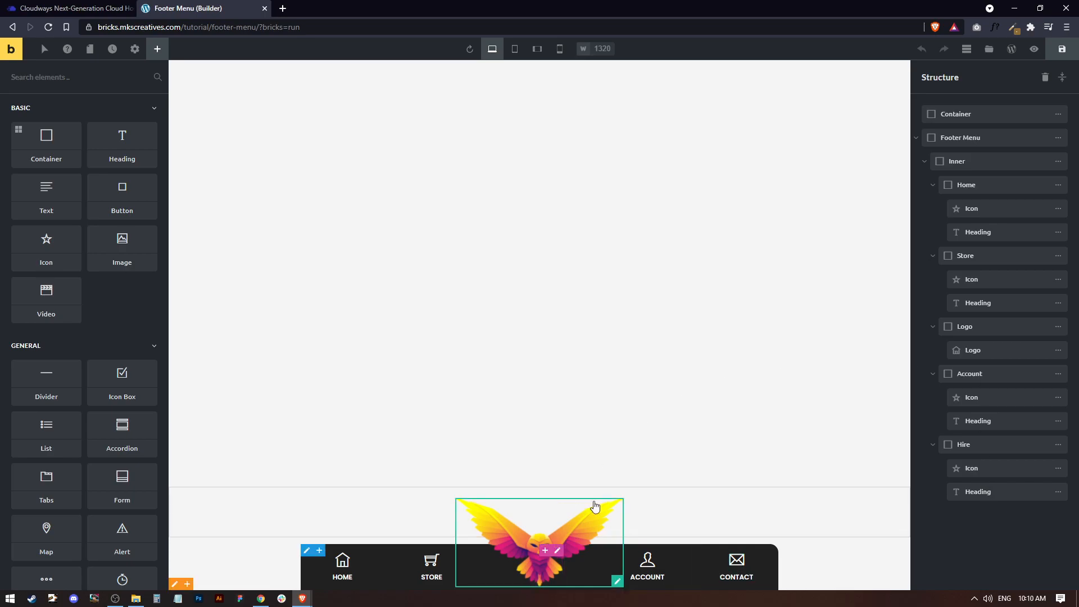
double_click(957, 114)
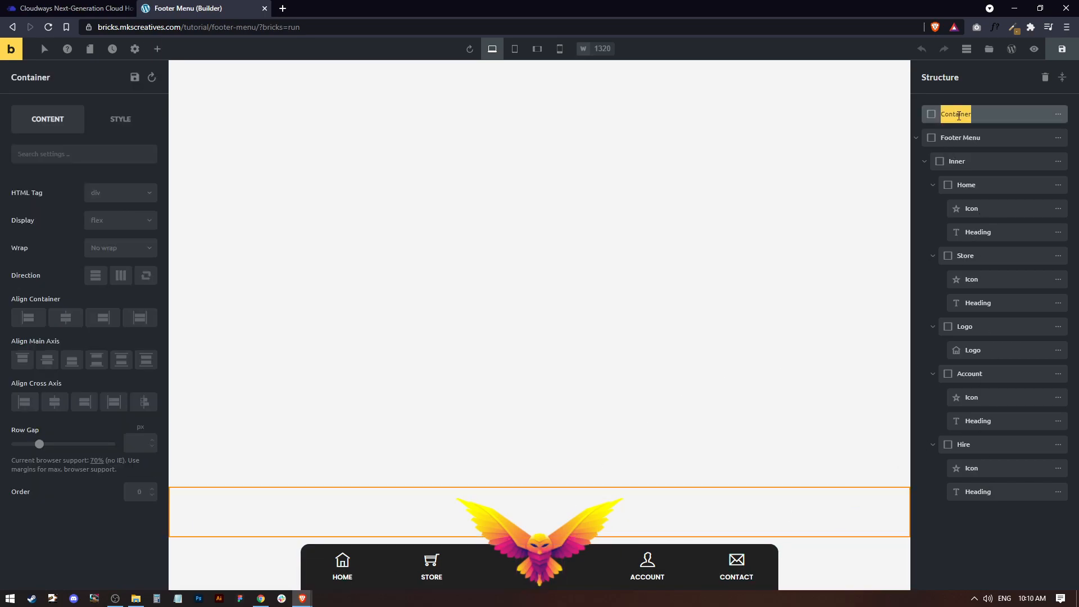
text(Car)
Step: Find the Mini Cart element by searching for "cart" and add it inside the Cart container
click(157, 49)
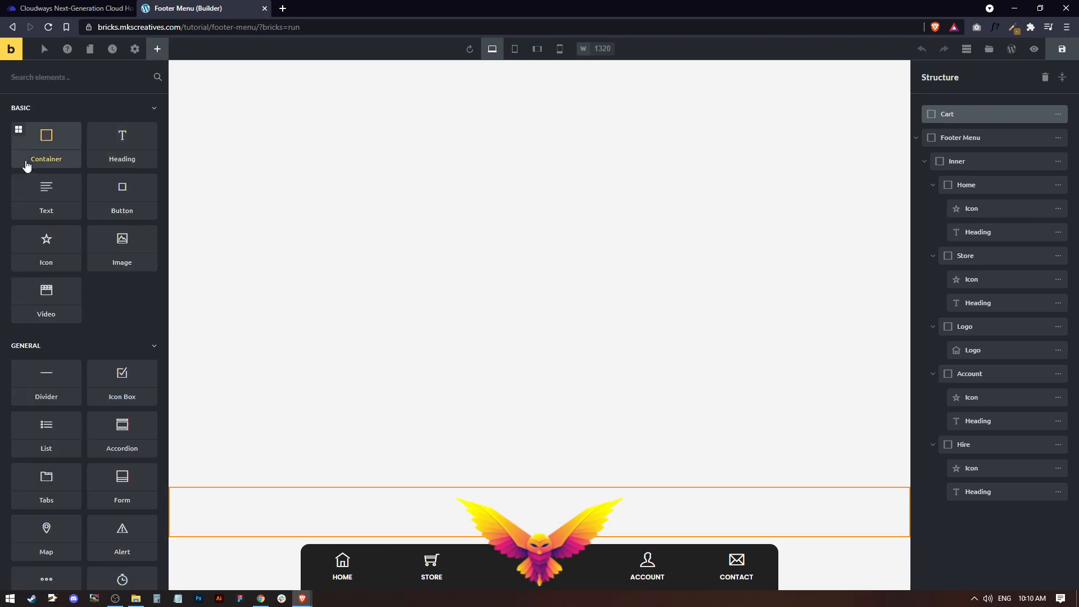
click(40, 79)
text(cart)
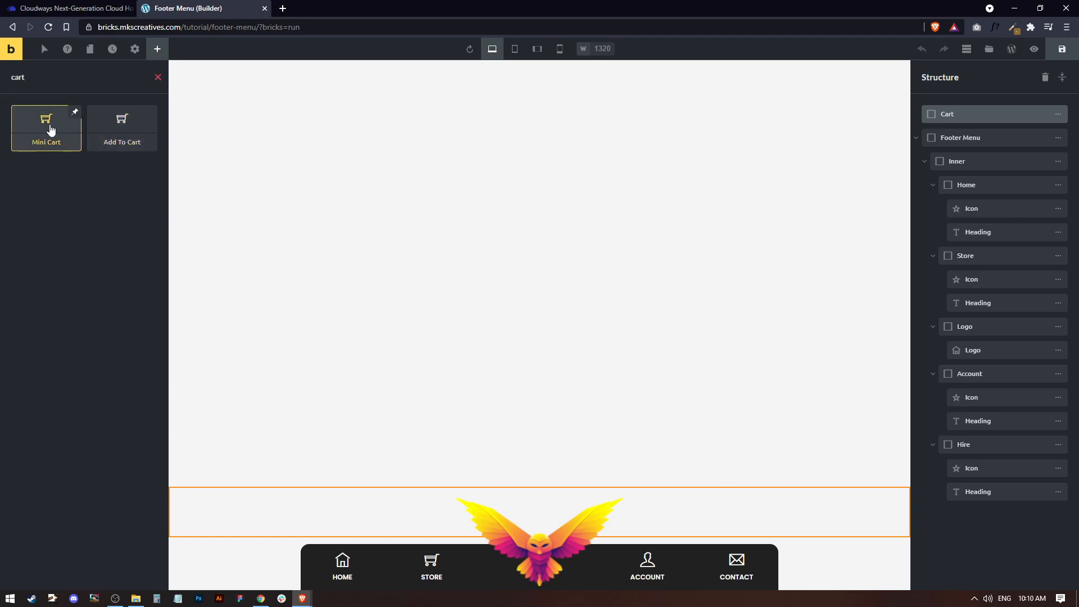
click(50, 129)
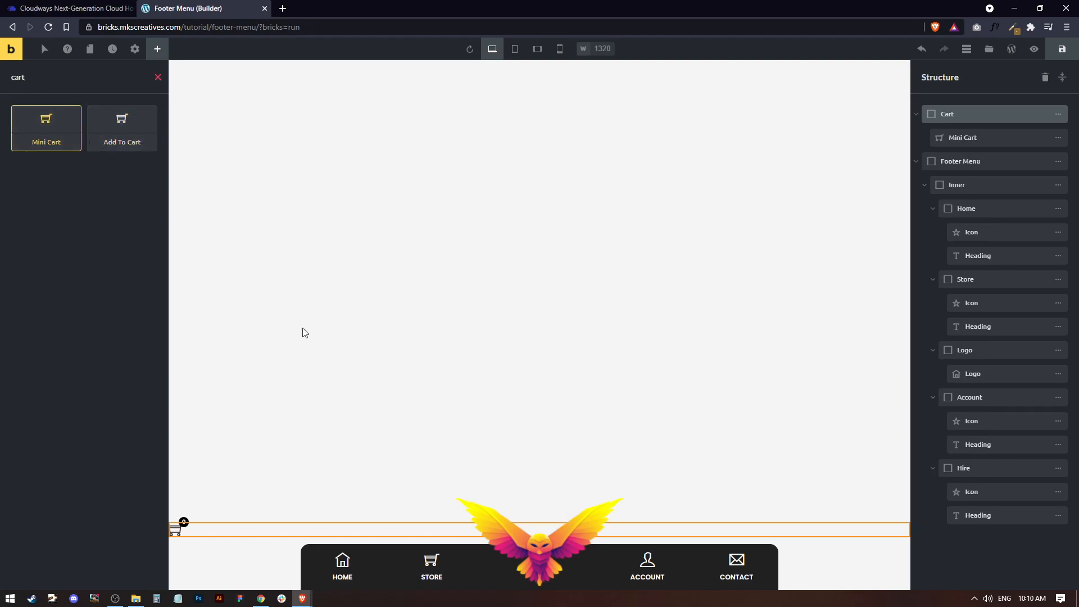
Step: Center the Cart container's contents on the cross axis, trying and clearing the centered container alignment
click(970, 115)
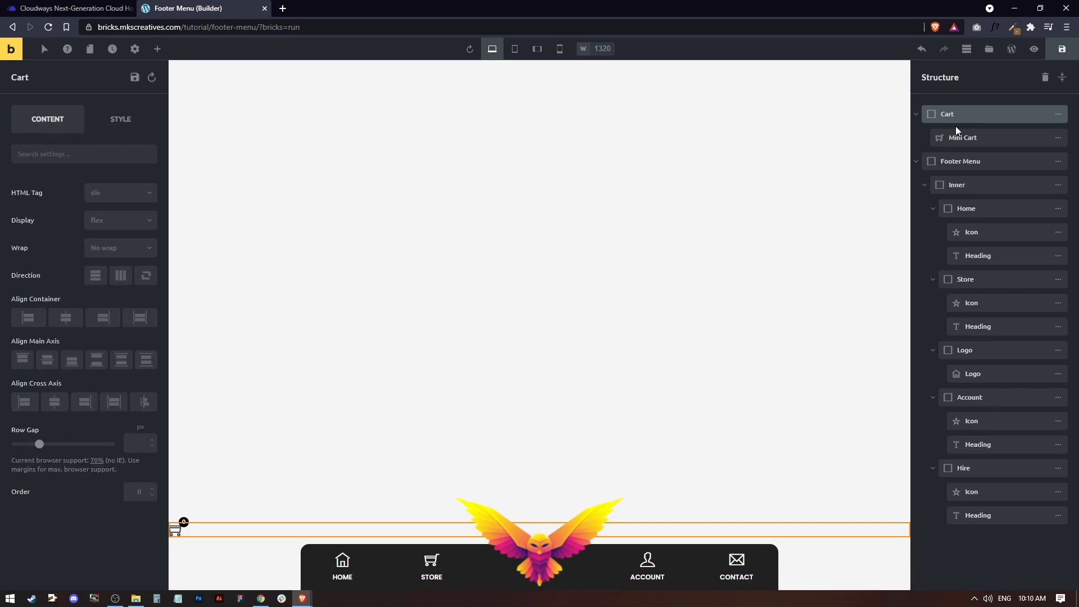
click(66, 318)
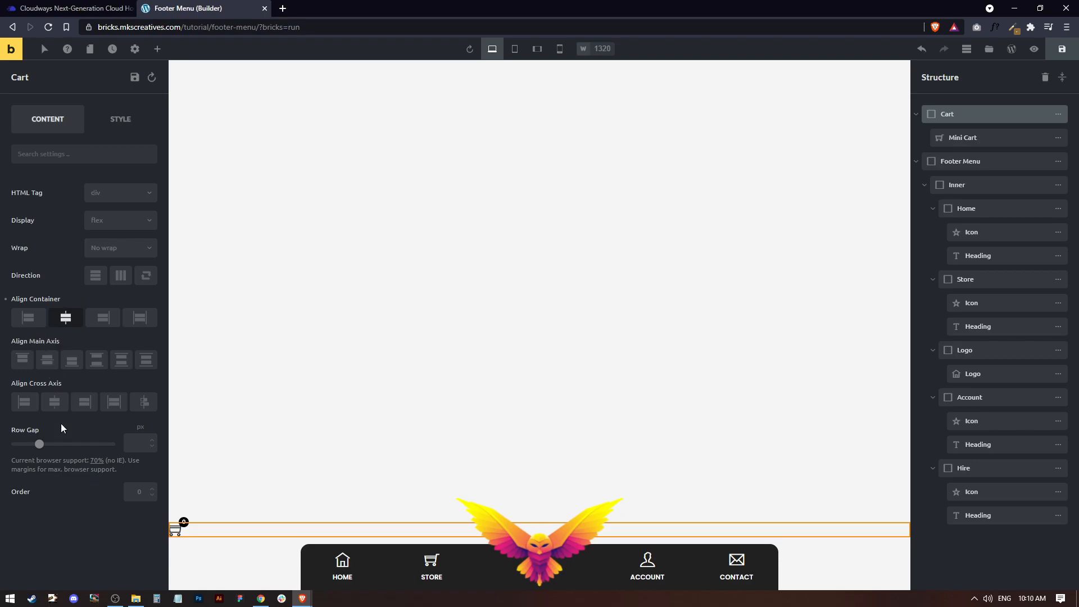
click(55, 409)
click(68, 323)
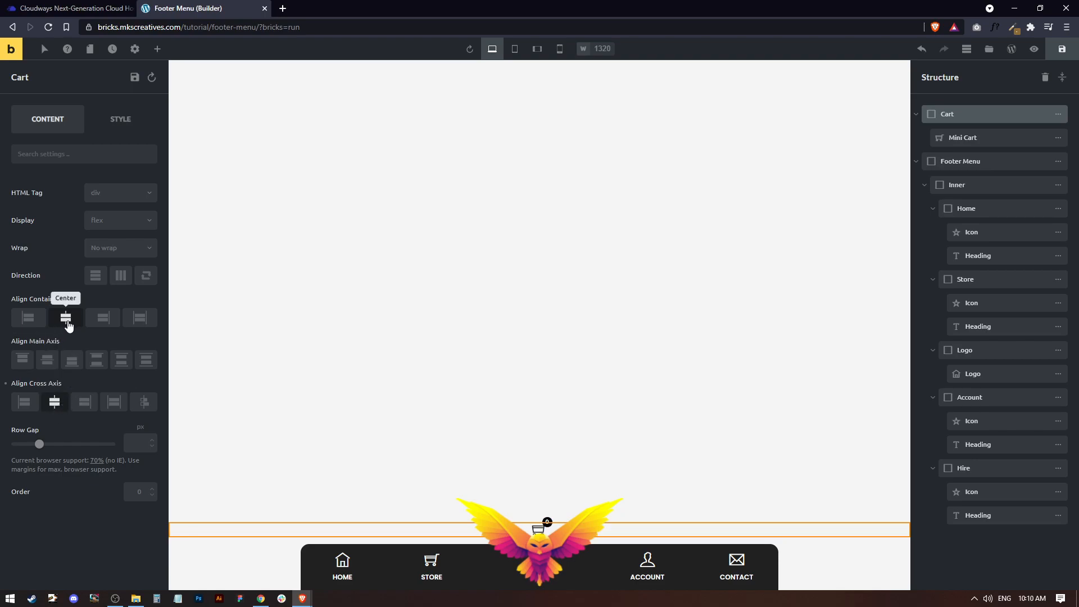
Step: Set the Cart container's width to 200 px, after trying 800 px
click(120, 119)
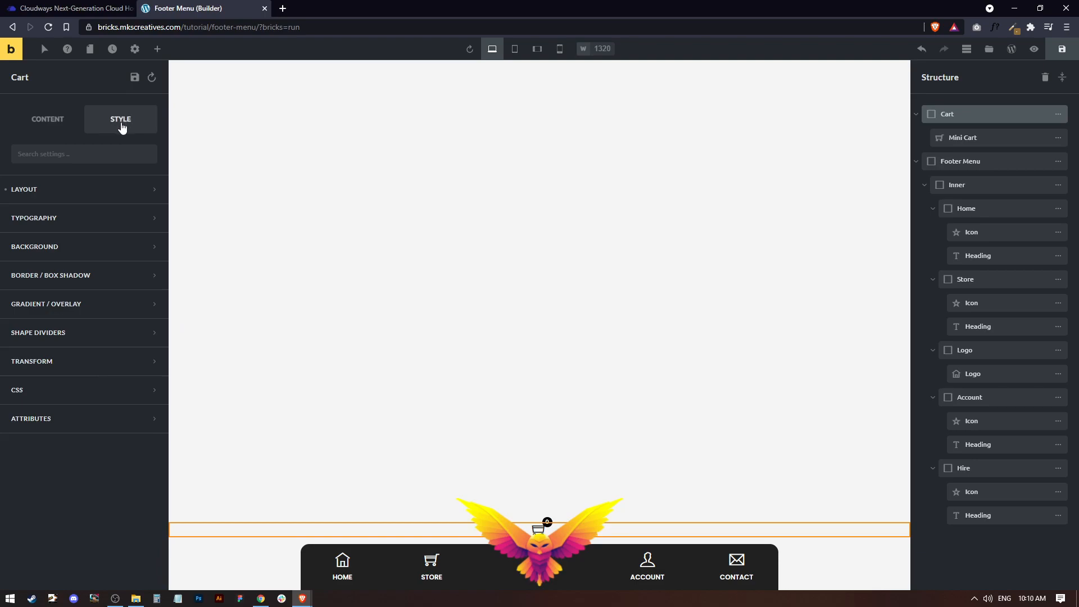
click(56, 191)
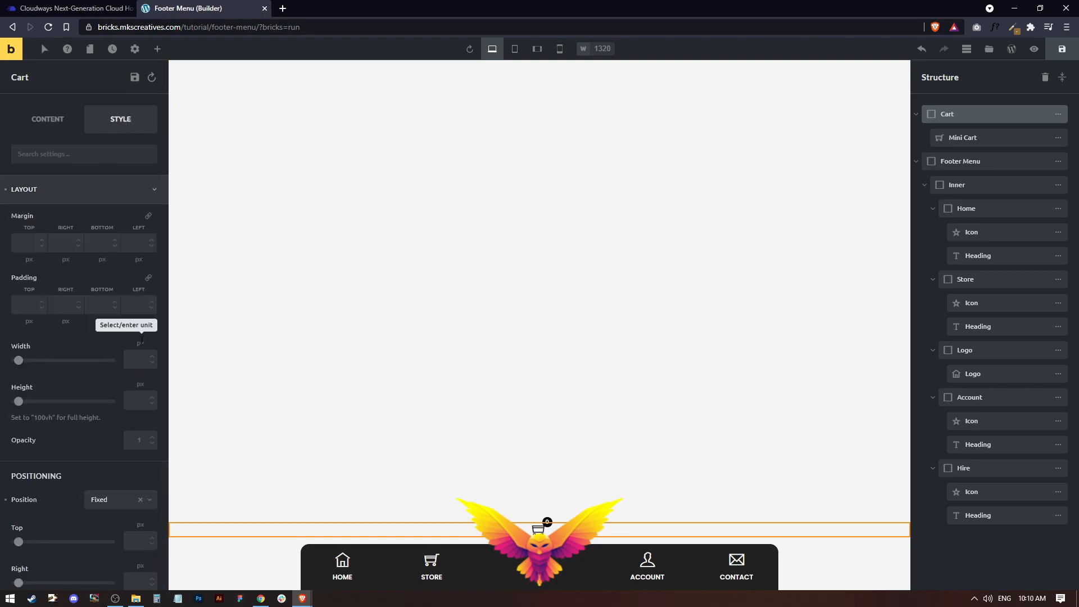
click(149, 359)
text(800)
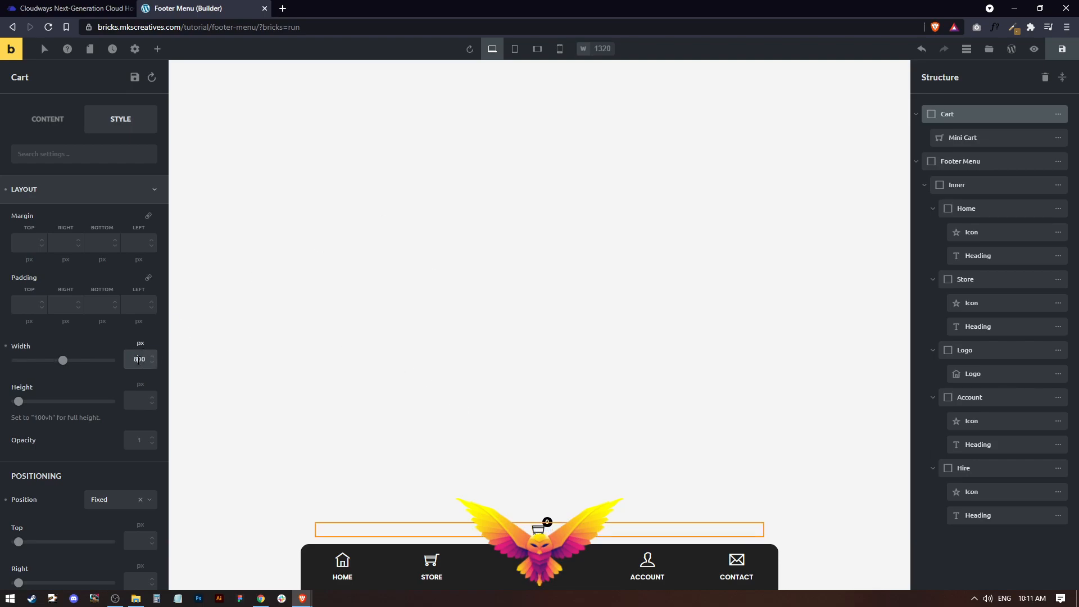
double_click(138, 360)
text(200)
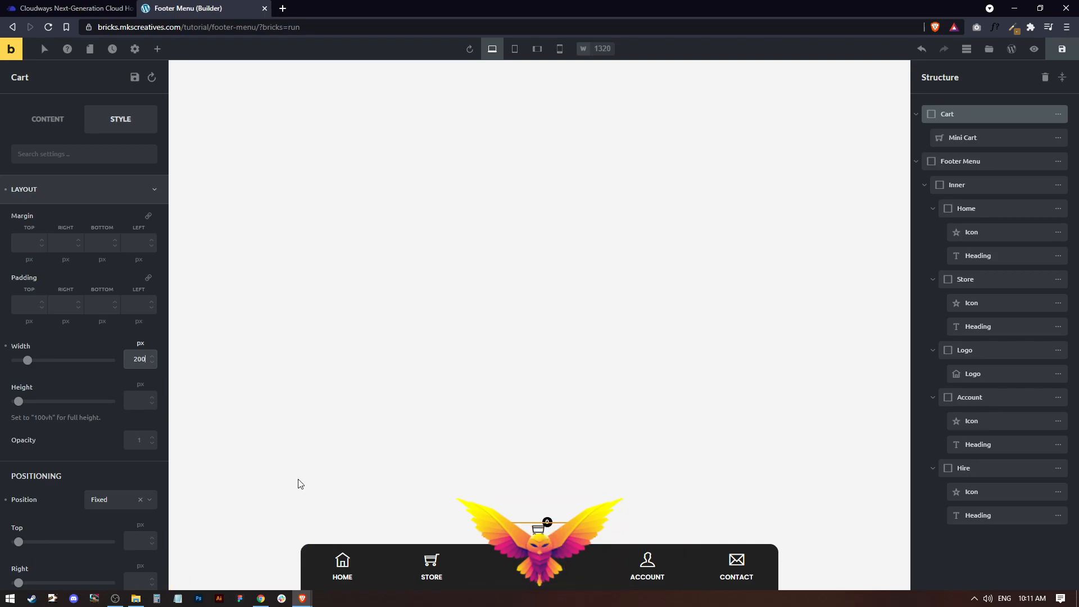
Step: Set the Cart container's bottom offset to 13 vh, after trying 15, 12 and 14 vh
scroll(104, 394, down, 5)
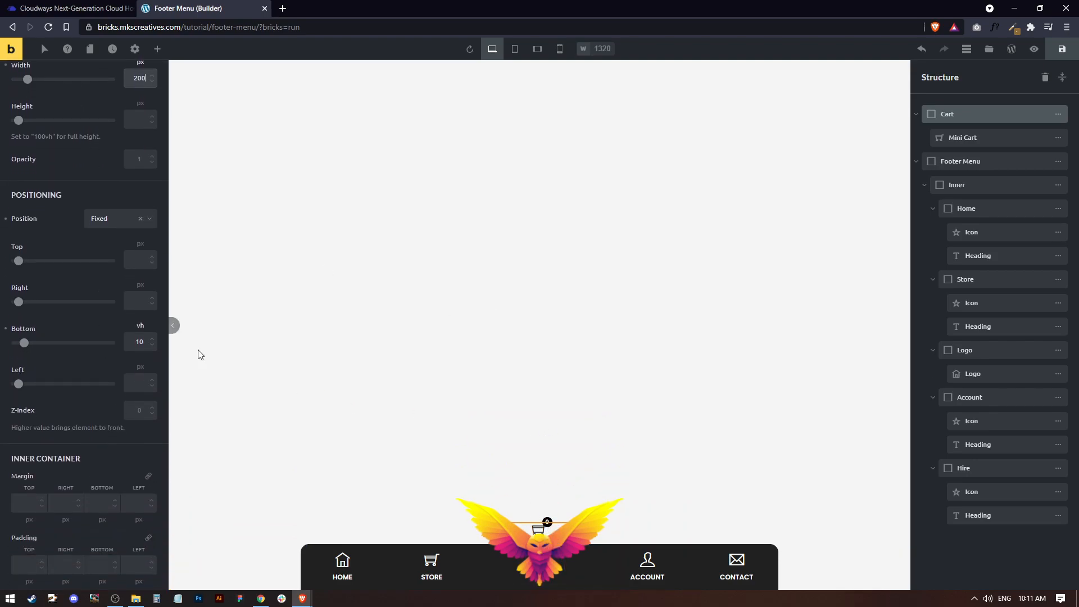
double_click(141, 344)
text(15)
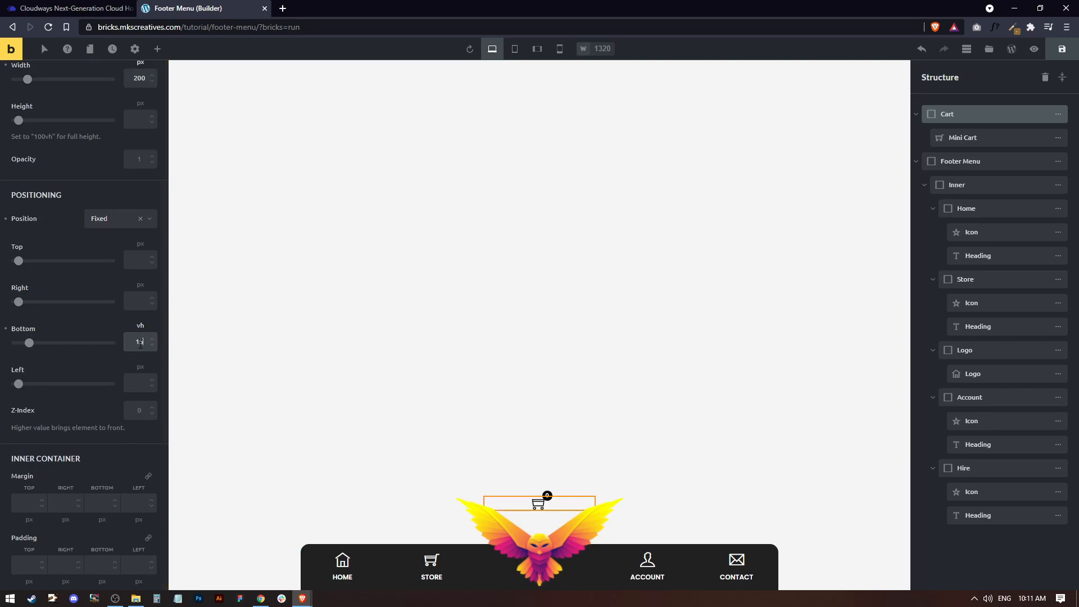
double_click(141, 344)
text(12)
double_click(144, 340)
text(14)
double_click(144, 340)
text(13)
scroll(103, 252, up, 5)
scroll(93, 375, down, 5)
scroll(86, 361, up, 5)
Step: Set the Cart container's typography font size to 22 px
click(59, 191)
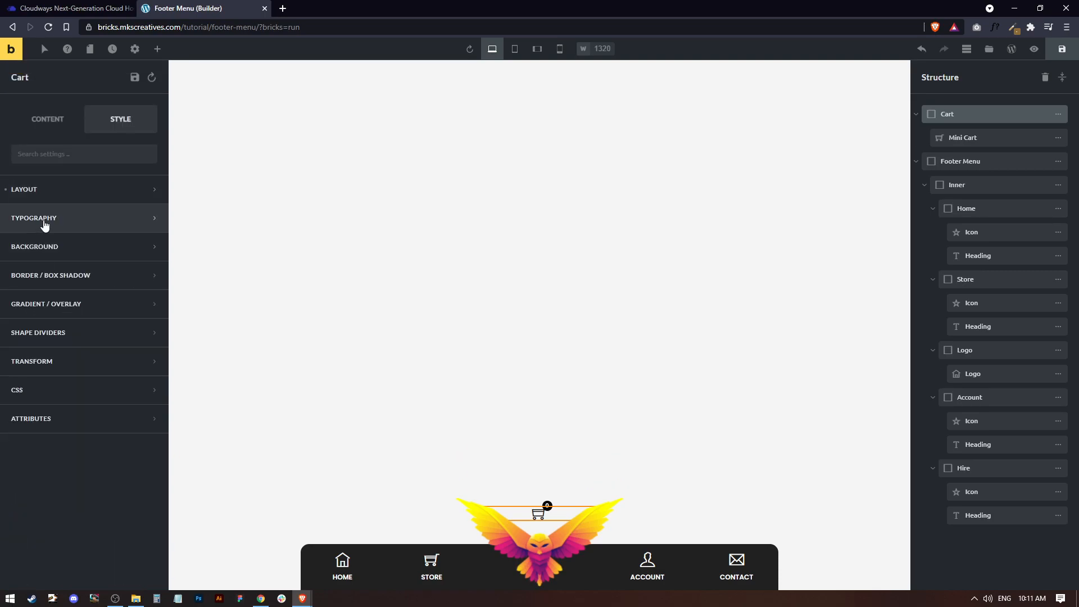
click(45, 219)
click(145, 295)
text(22)
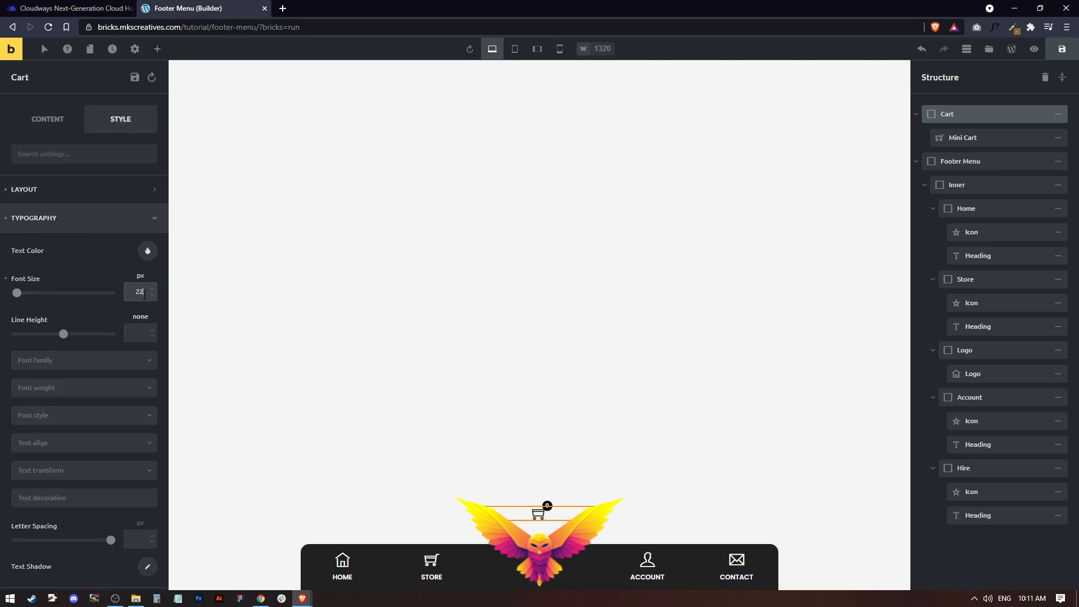
Step: Switch the Mini Cart element's icon library from Themify to Ionicons and search it for "bus"
click(34, 121)
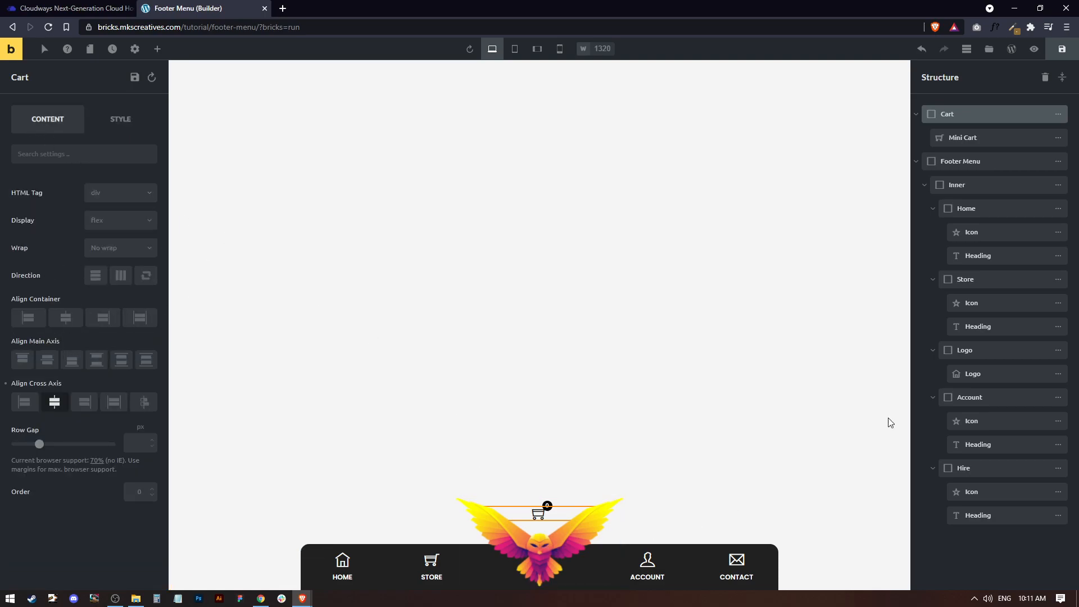
click(975, 137)
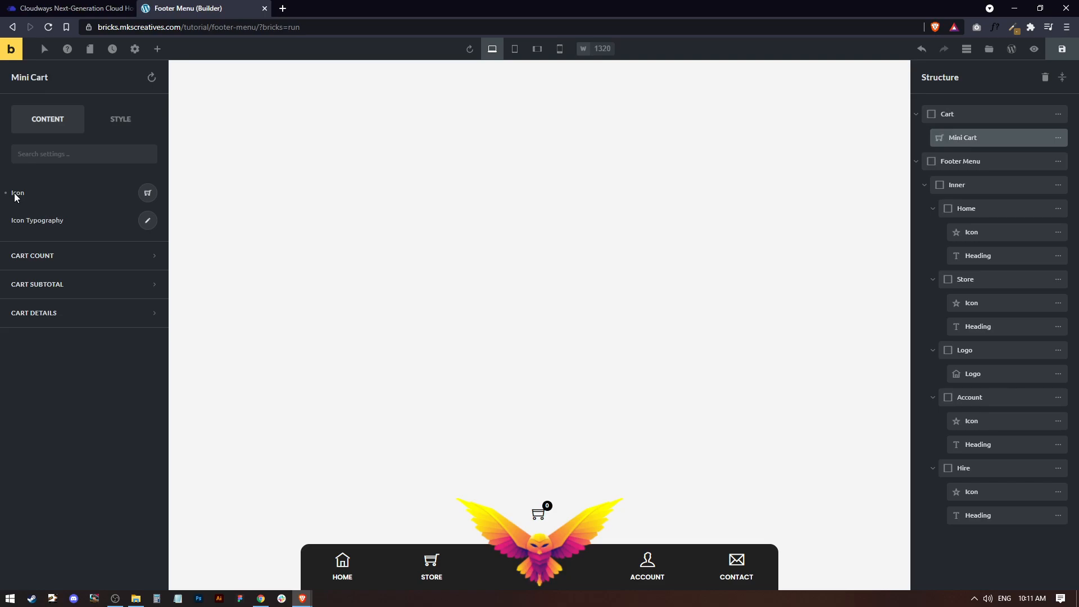
click(147, 193)
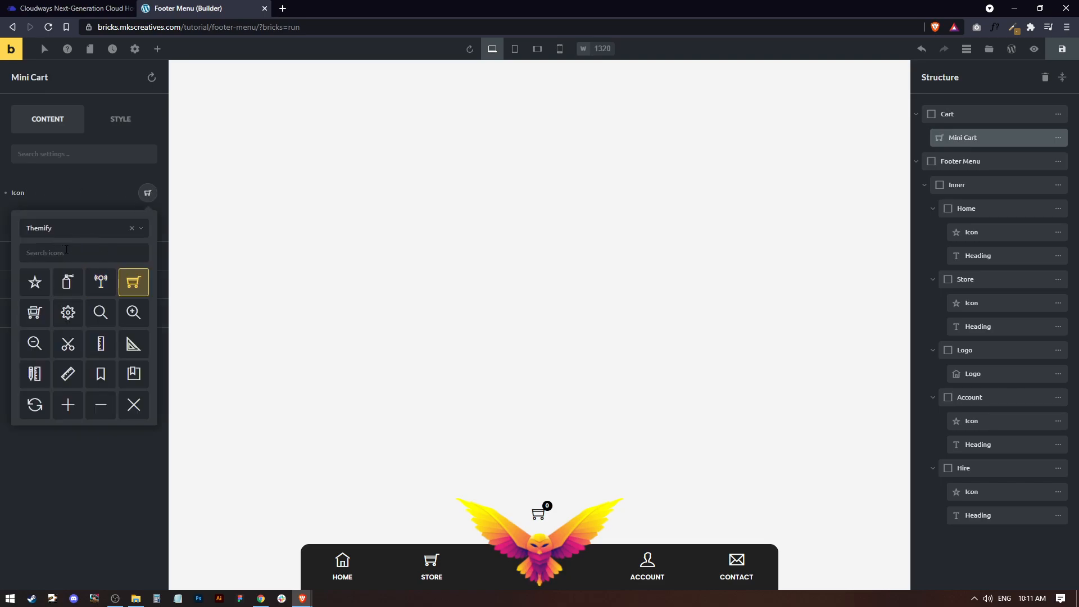
click(68, 228)
click(49, 303)
click(57, 254)
text(bus)
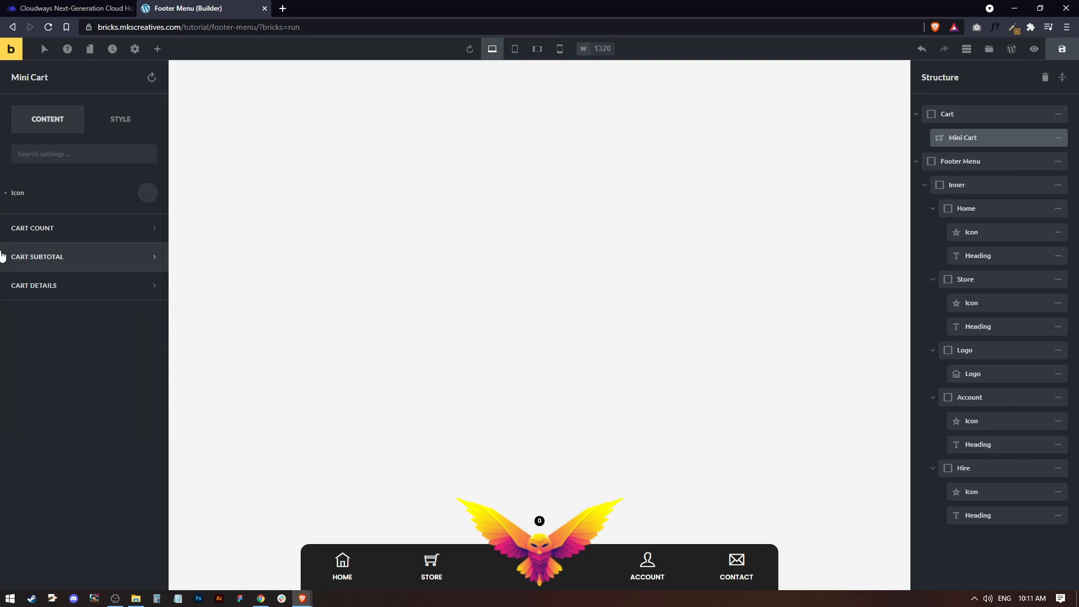
Step: Search the Mini Cart's Ionicons set for "cart", and browse the broader matches for "ca" and "c"
click(48, 239)
click(148, 192)
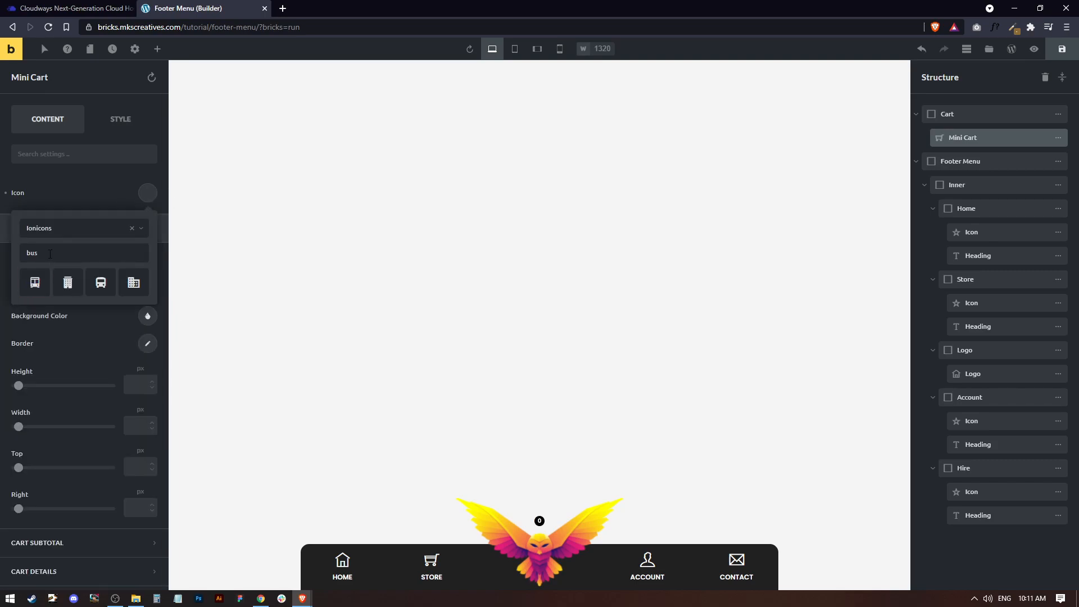
key(BackSpace)
key(BackSpace)
key(BackSpace)
text(cart)
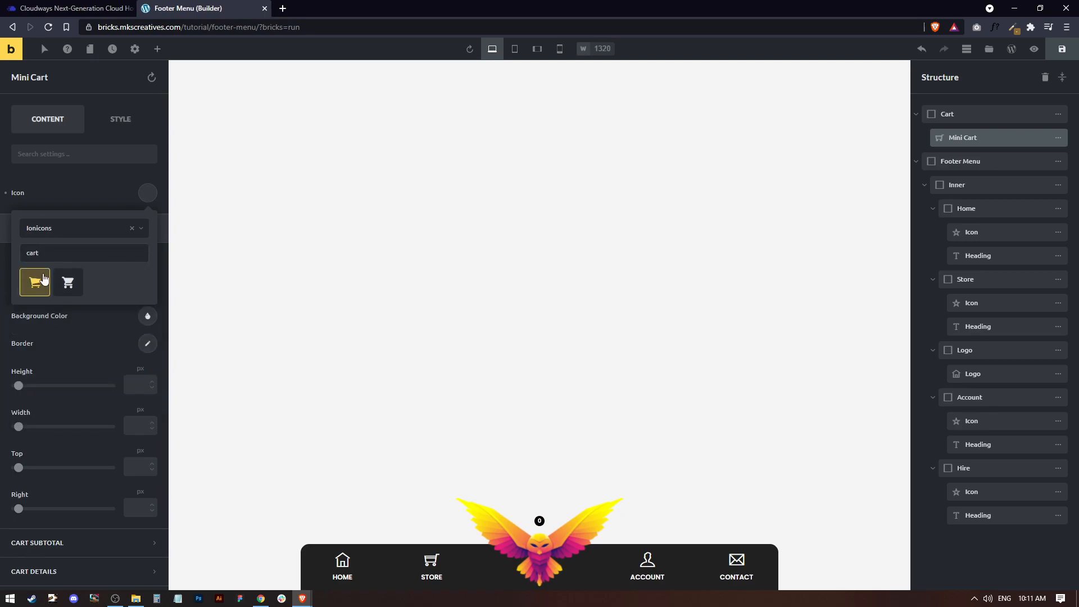
key(BackSpace)
key(BackSpace)
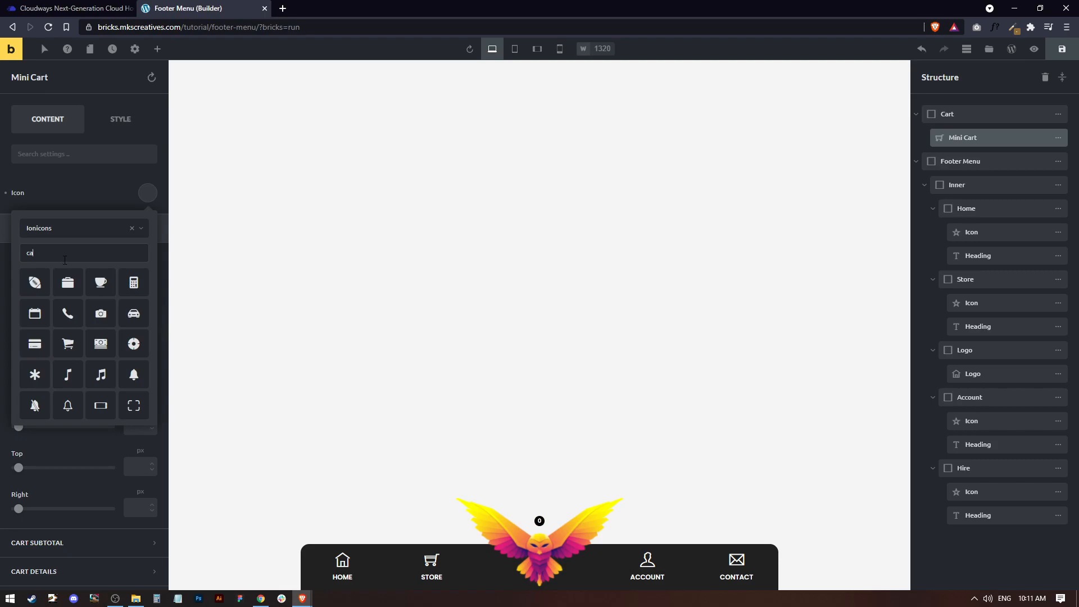
scroll(80, 331, down, 2)
scroll(108, 336, down, 2)
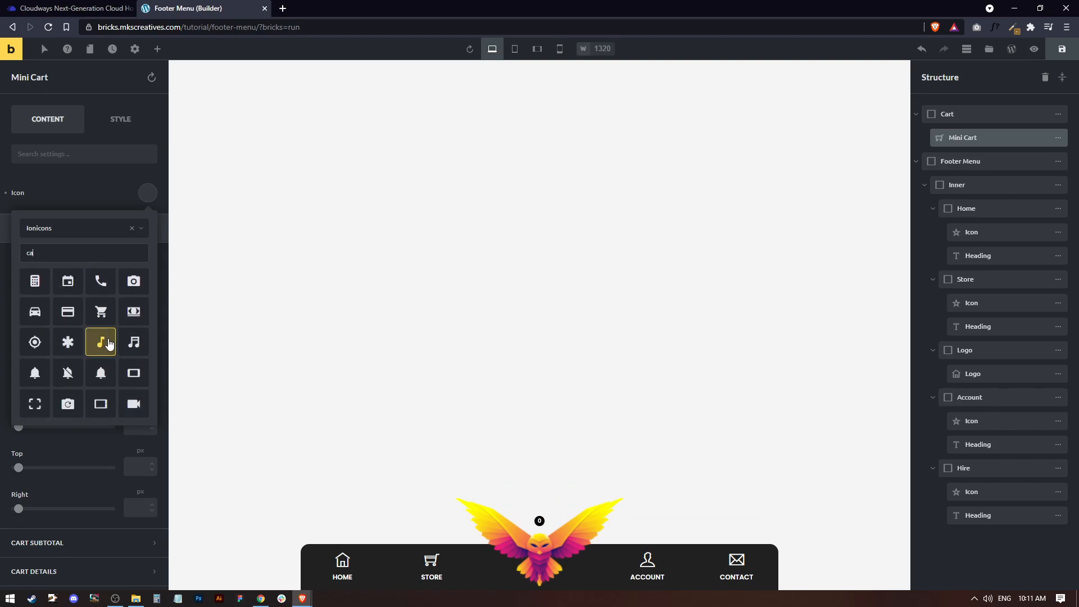
scroll(68, 313, up, 1)
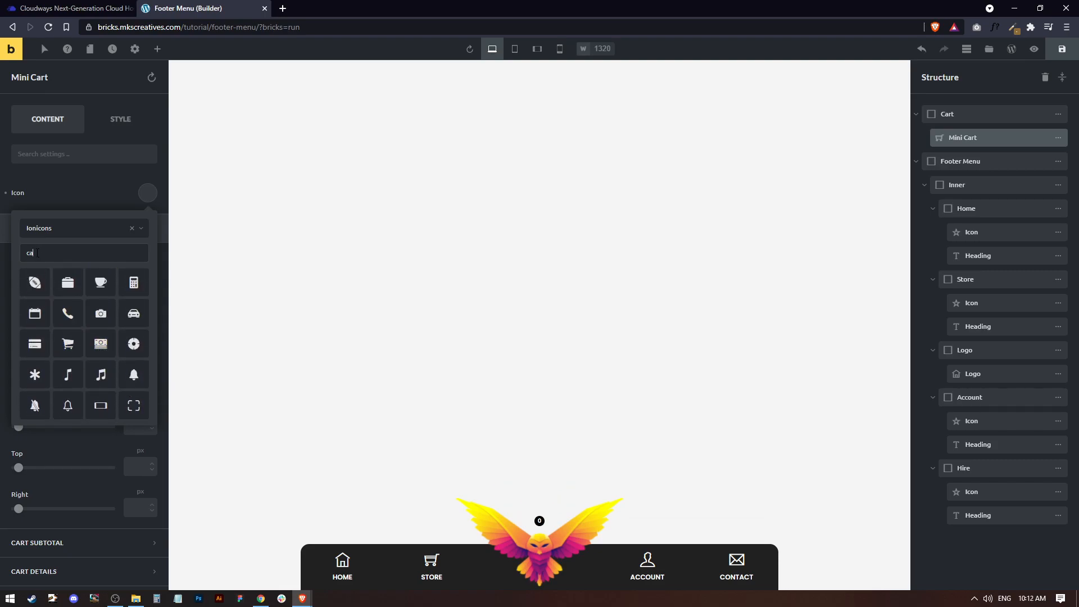
key(BackSpace)
scroll(93, 343, down, 2)
scroll(92, 332, down, 5)
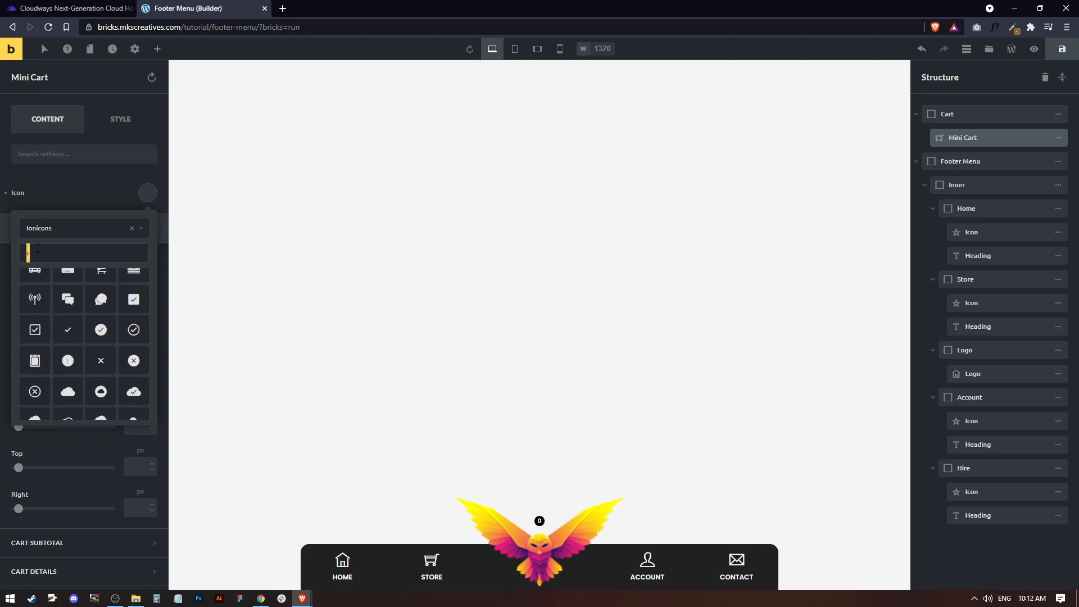
Step: Search the Ionicons set for "b" and choose the beer mug as the Mini Cart's icon
text(b)
scroll(96, 365, up, 5)
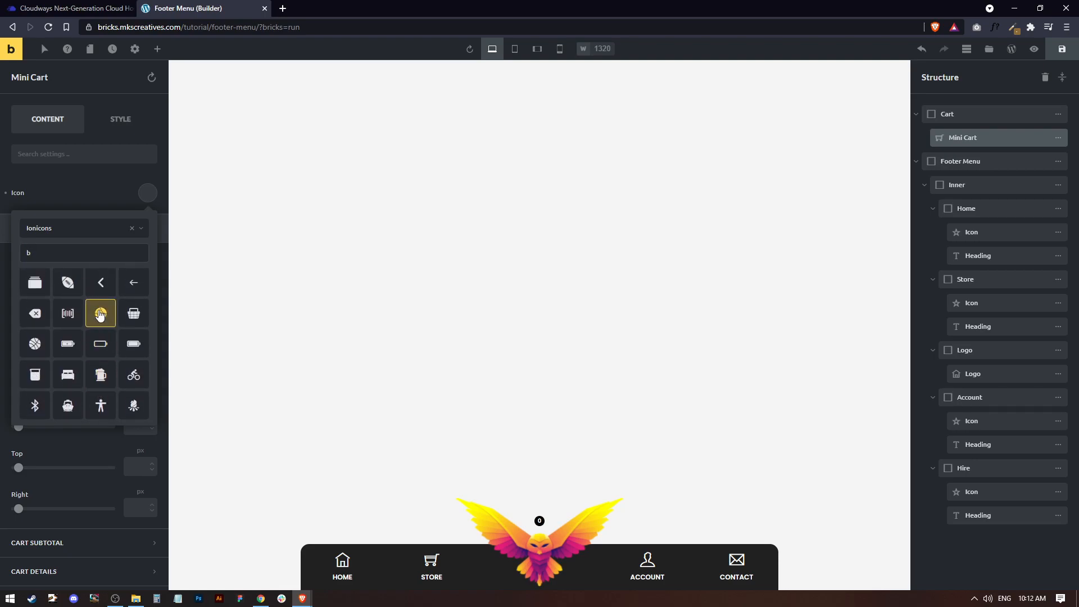
click(100, 374)
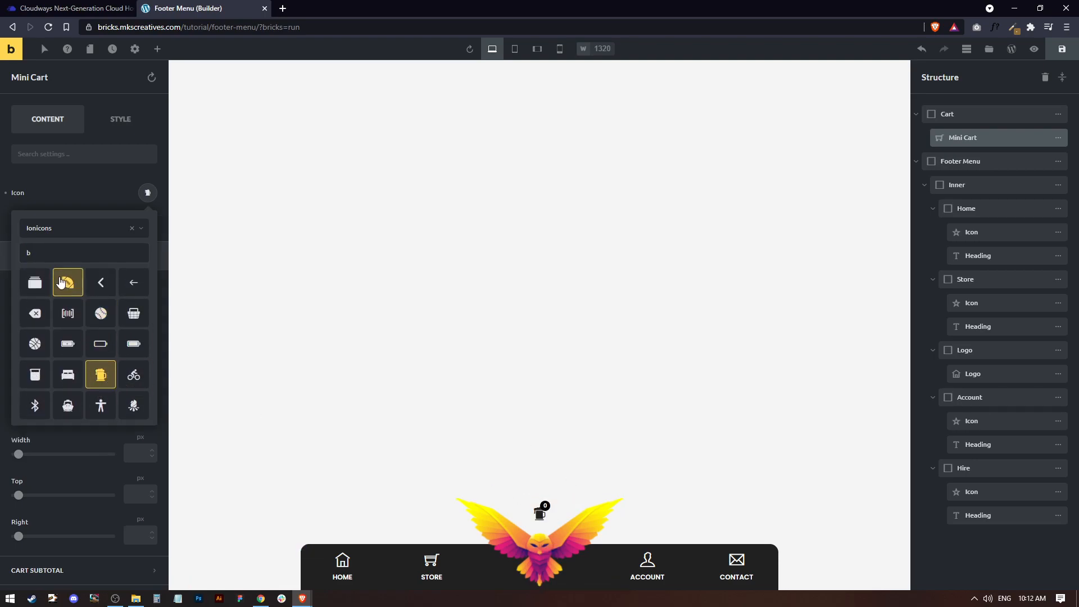
click(147, 195)
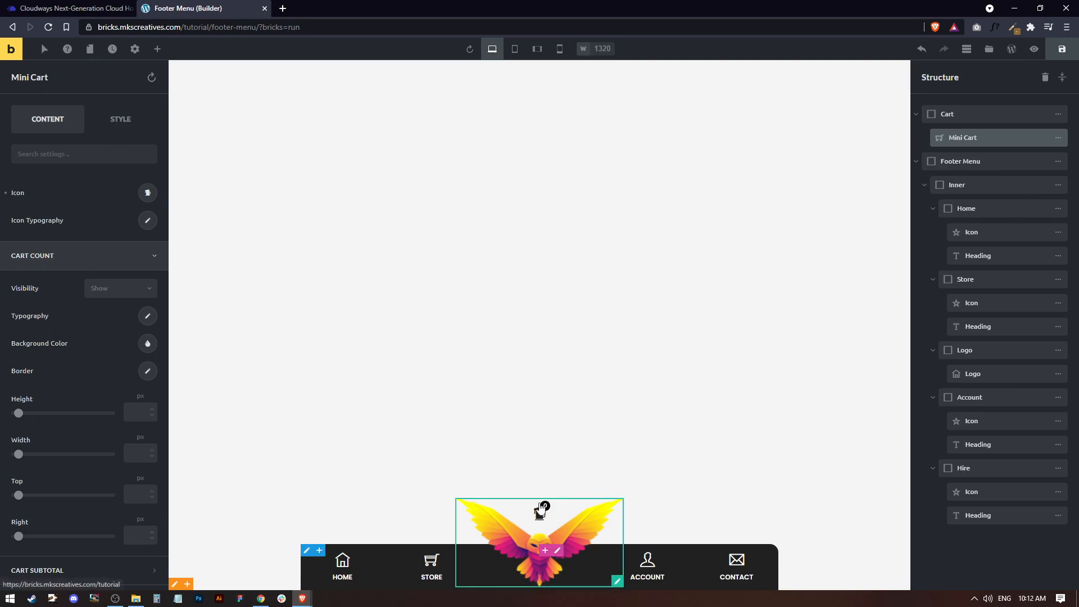
Step: Open the Mini Cart's cart details settings and toggle the Hide Cart Details option
scroll(65, 448, down, 2)
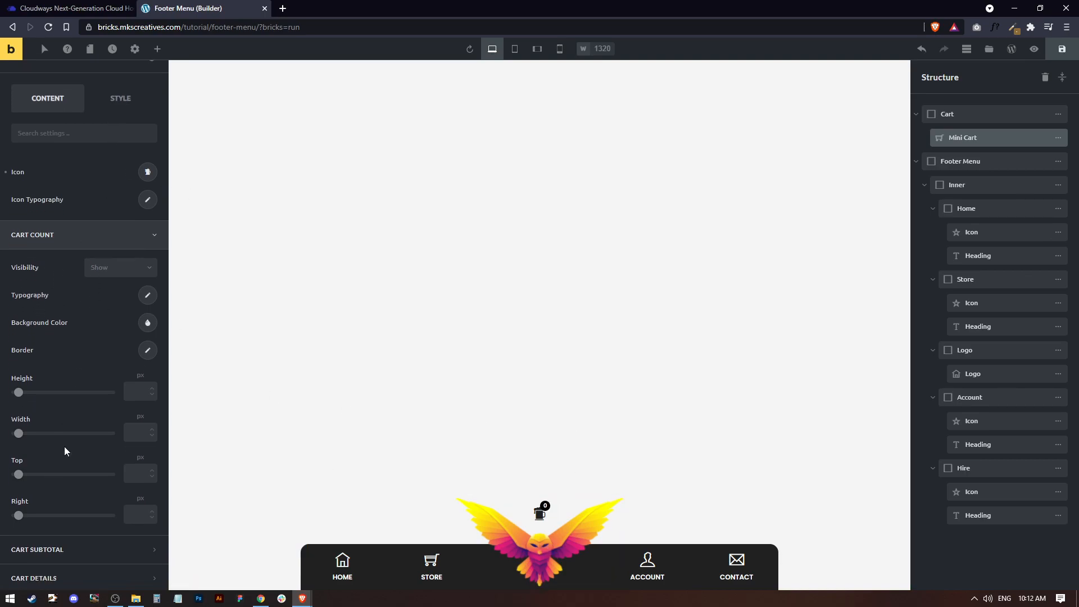
click(50, 580)
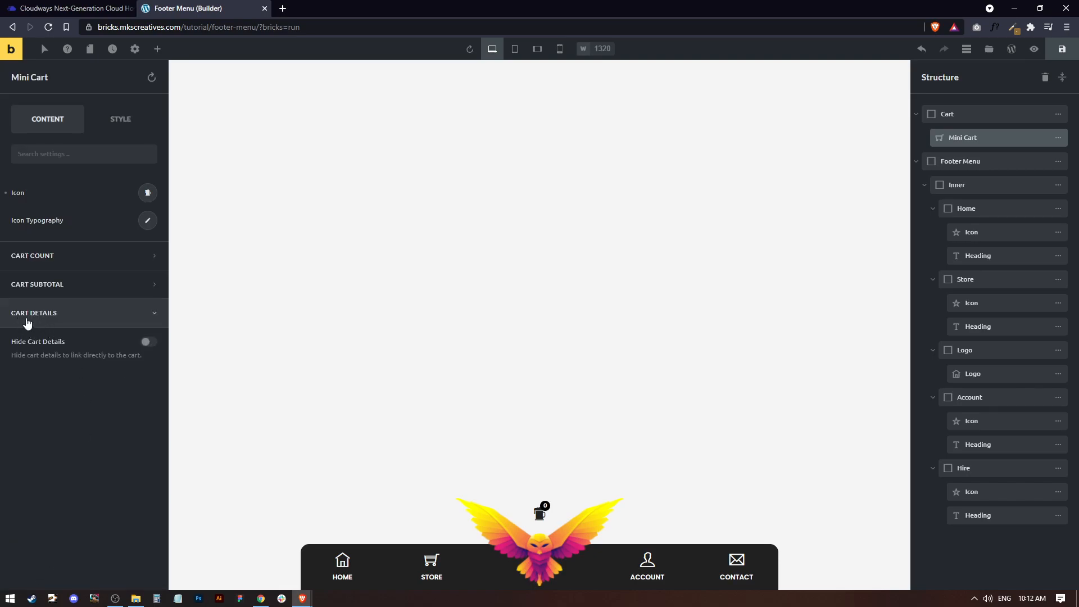
click(147, 342)
Step: Give the Mini Cart element a light blue background color, #03a9f4
click(133, 118)
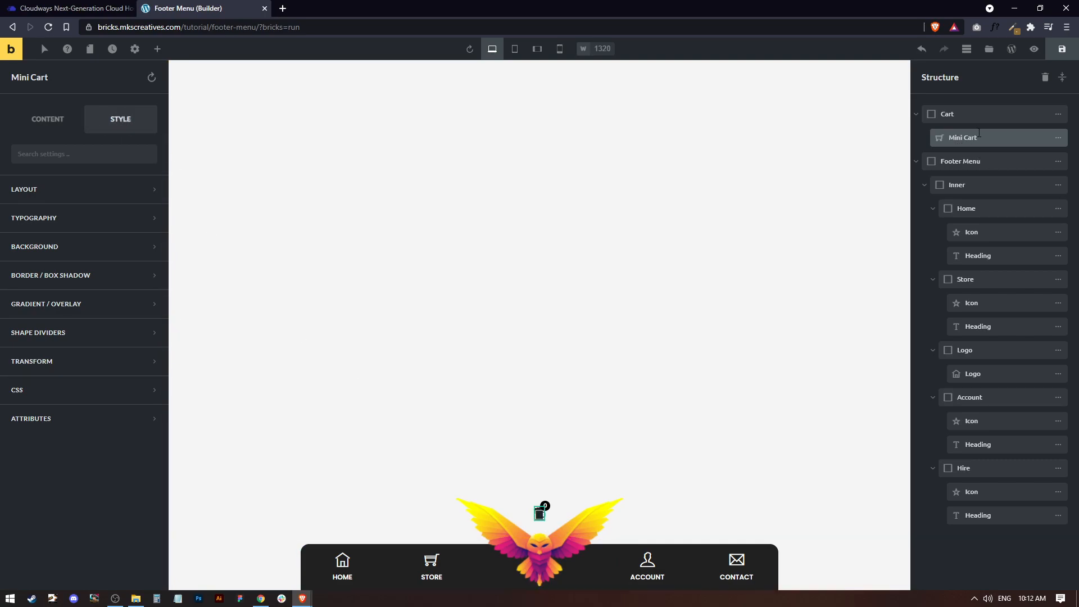
click(67, 258)
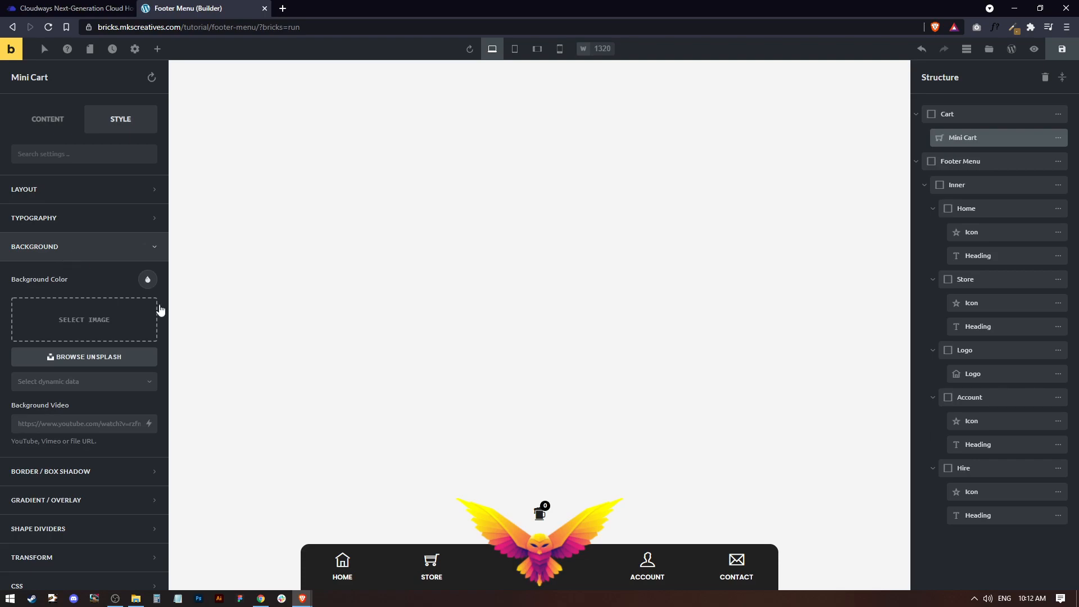
click(145, 279)
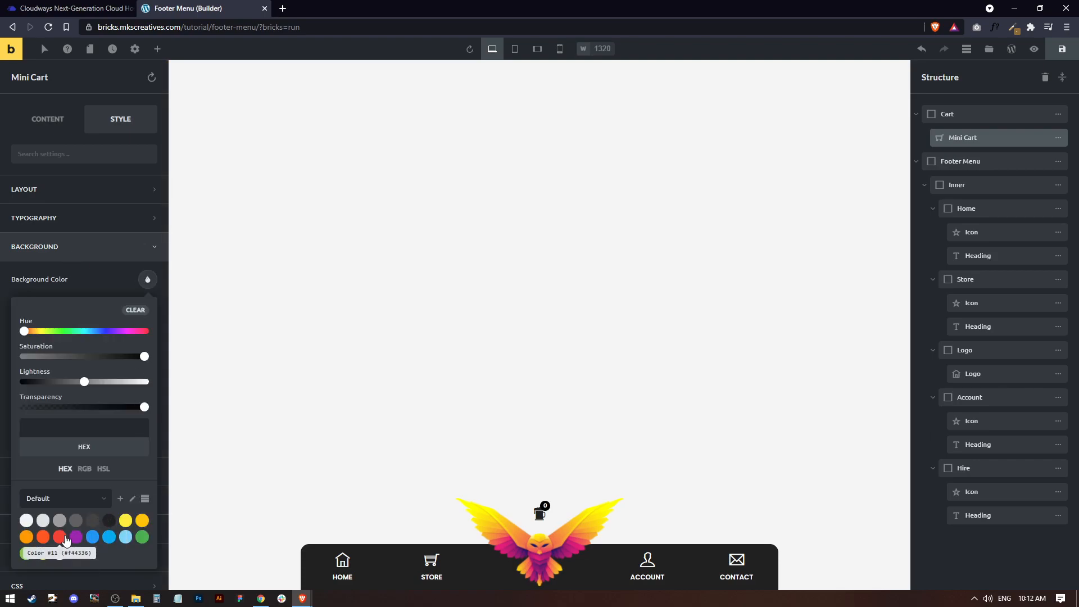
click(109, 541)
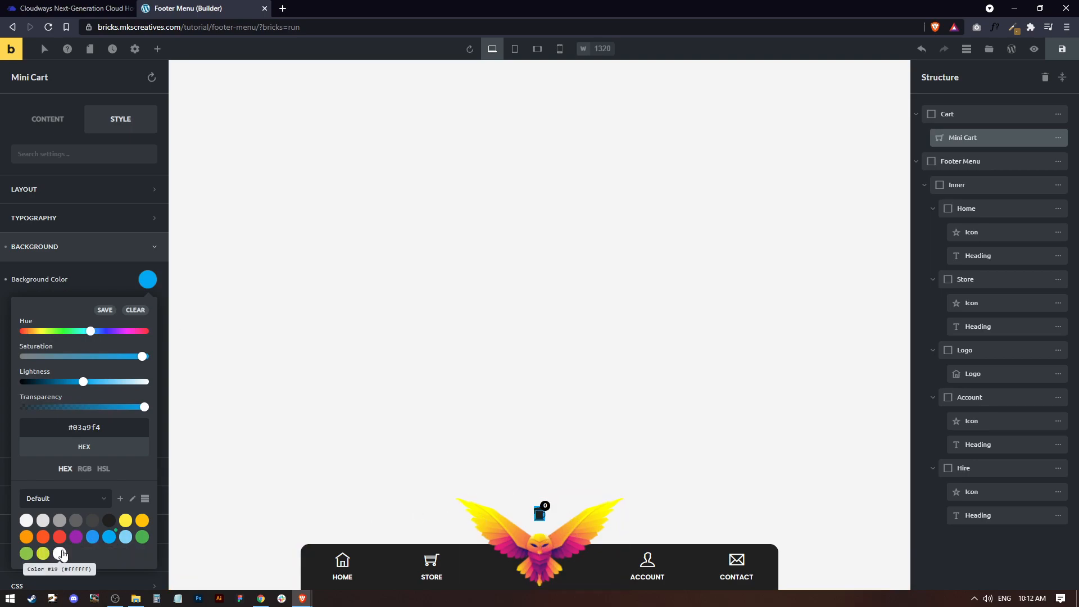
Step: Try grey swatches for the Mini Cart's background color and settle on yellow, #ffeb3b
click(43, 520)
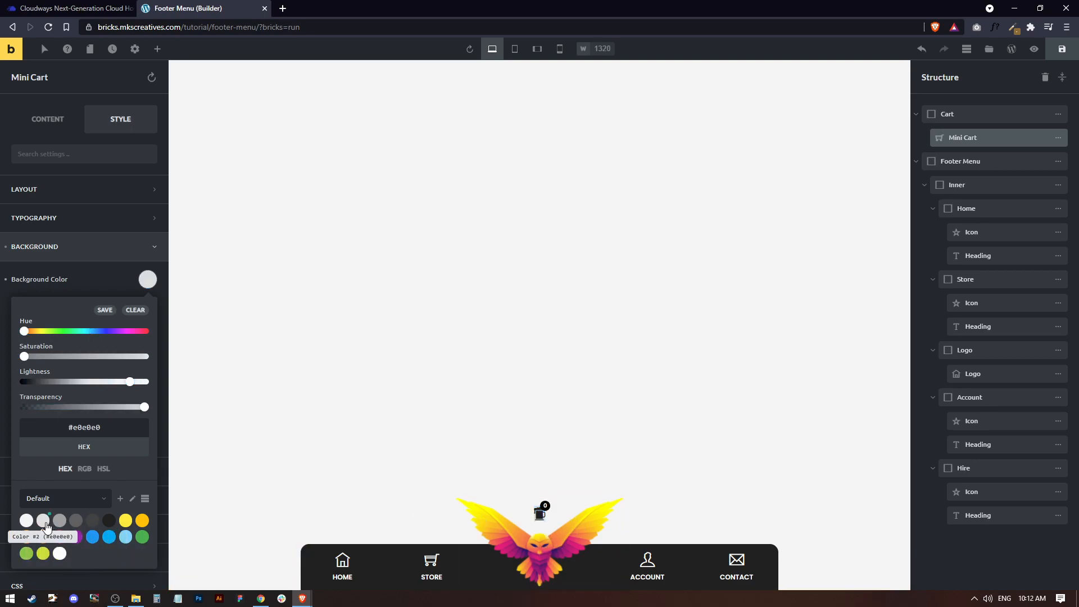
click(72, 521)
click(68, 521)
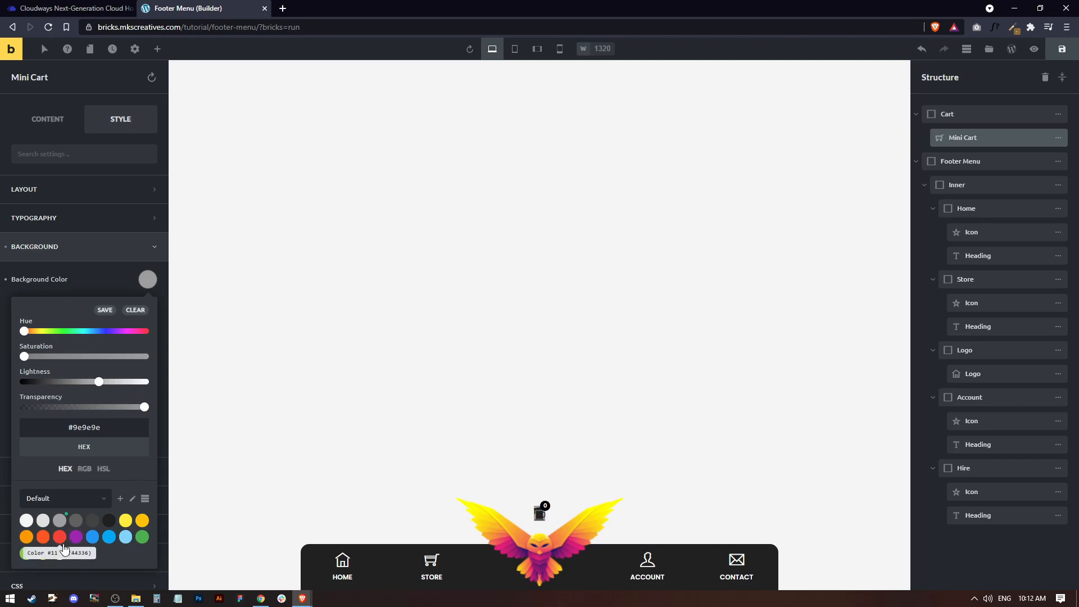
click(122, 521)
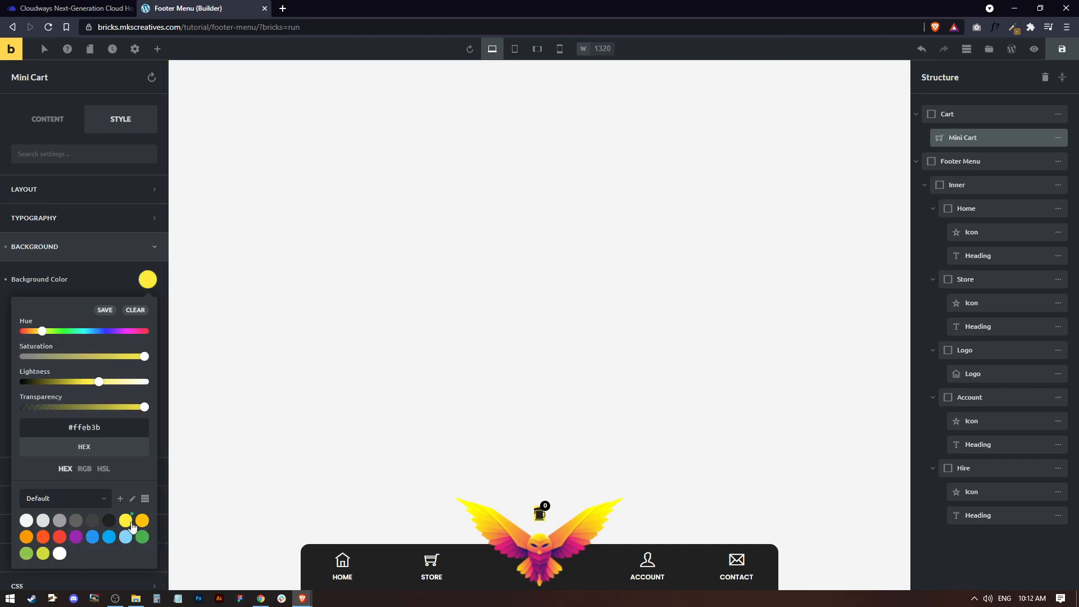
click(148, 278)
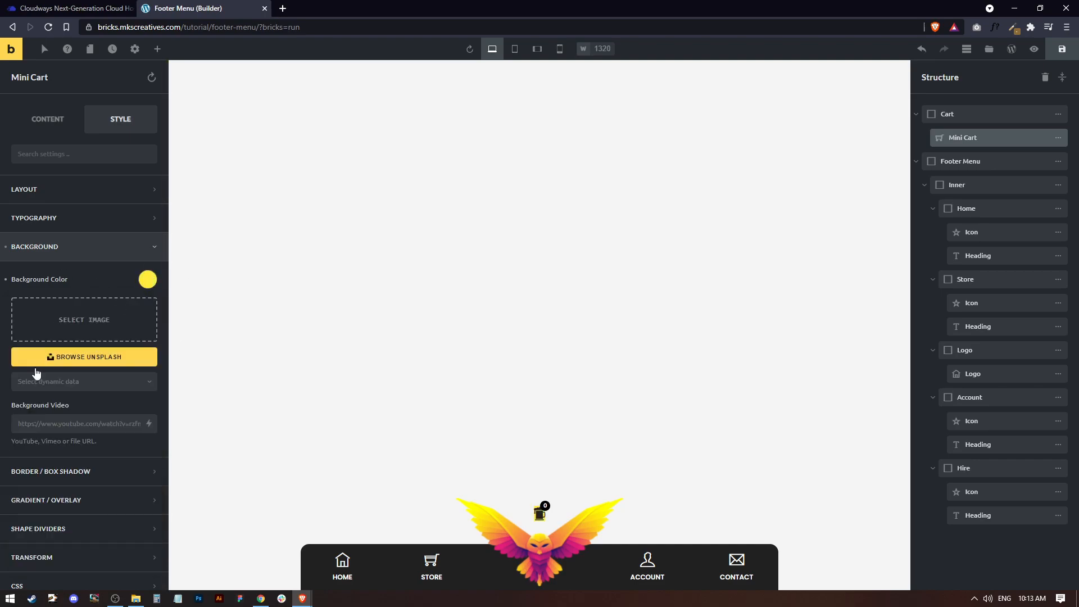
Step: Give the Mini Cart a linked padding of 15 px on all four sides
click(62, 482)
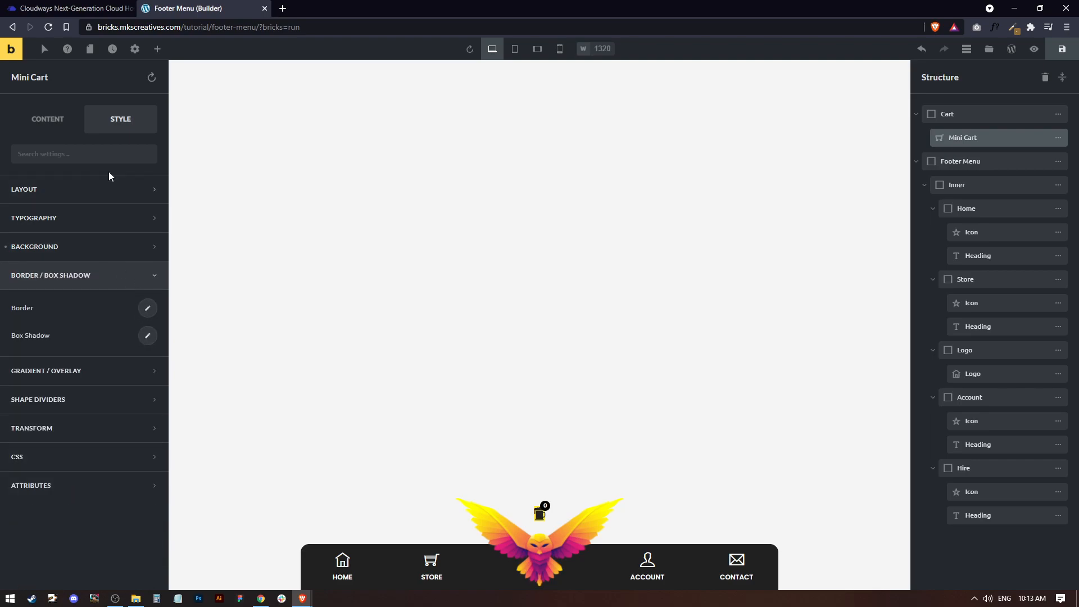
click(99, 191)
click(31, 347)
text(15)
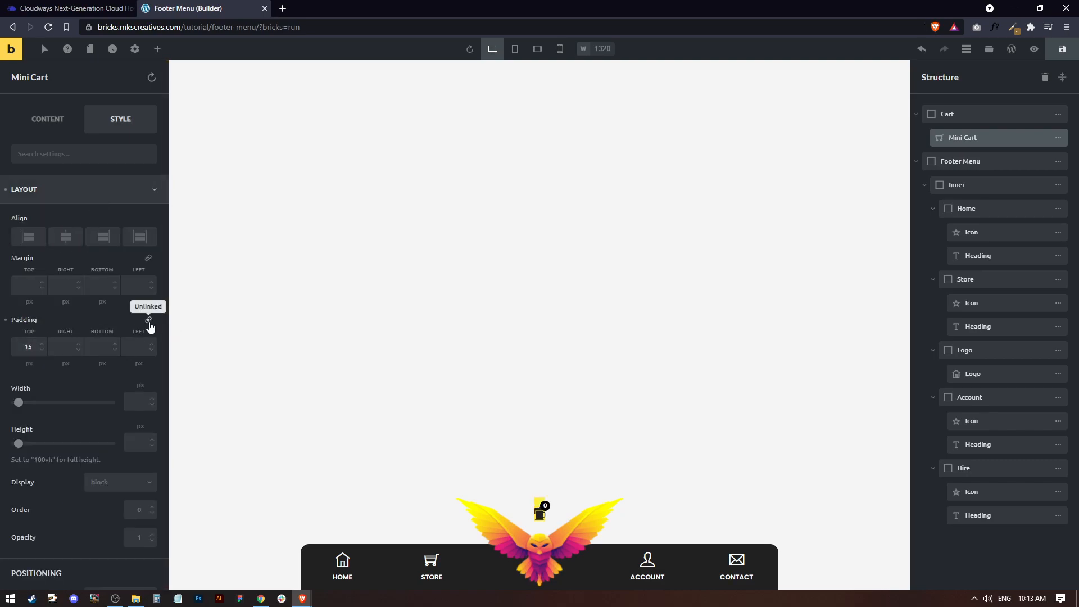
click(148, 322)
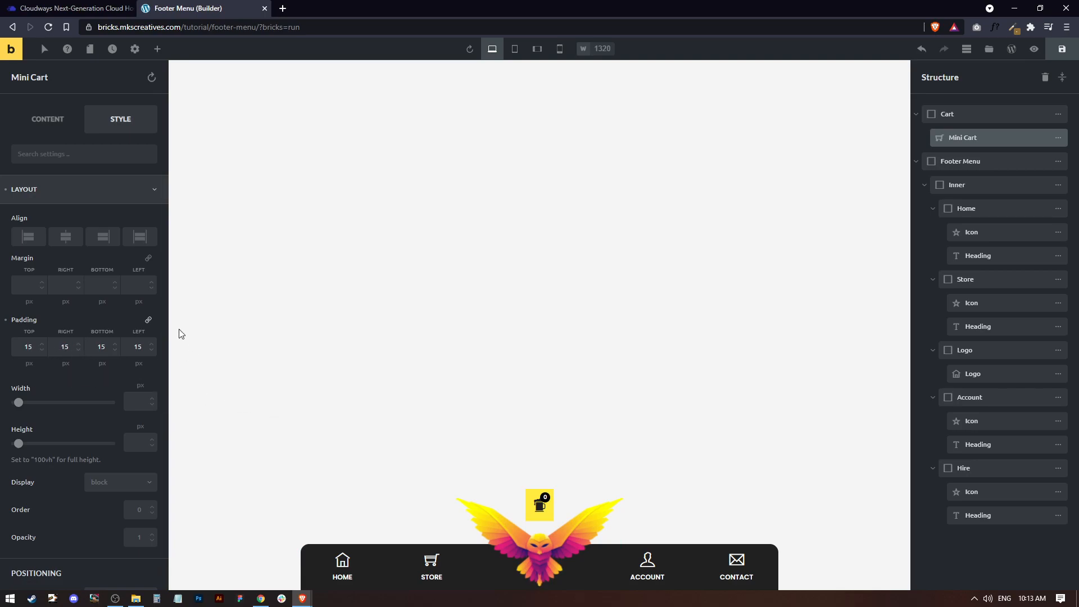
Step: Reduce the Mini Cart's top and bottom padding to 10 px each, and fine-tune both, raising the top to 11 px
double_click(105, 346)
text(10)
double_click(26, 346)
text(10)
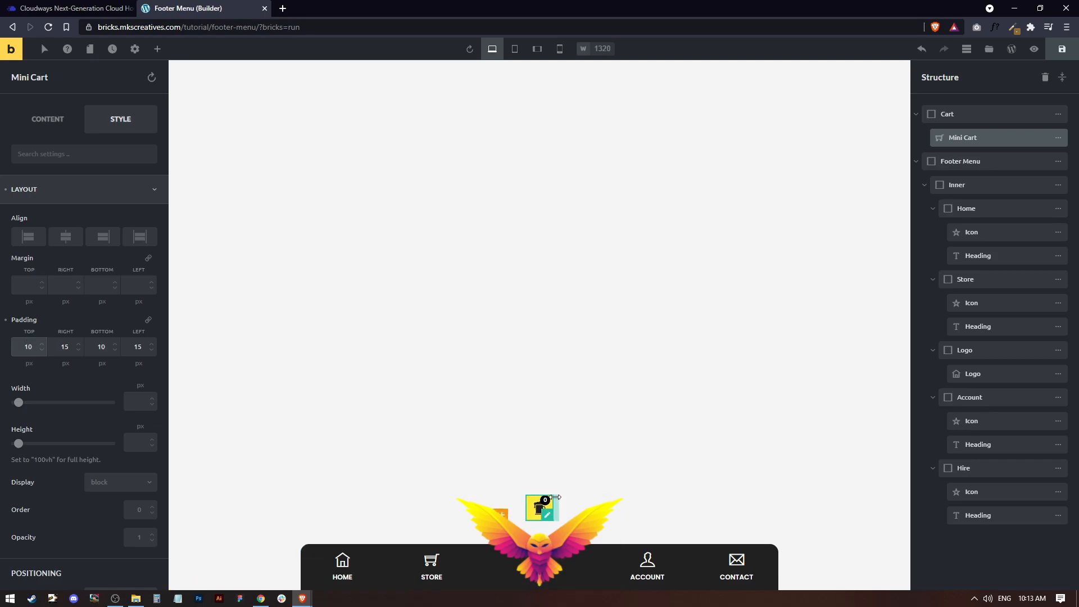
click(42, 345)
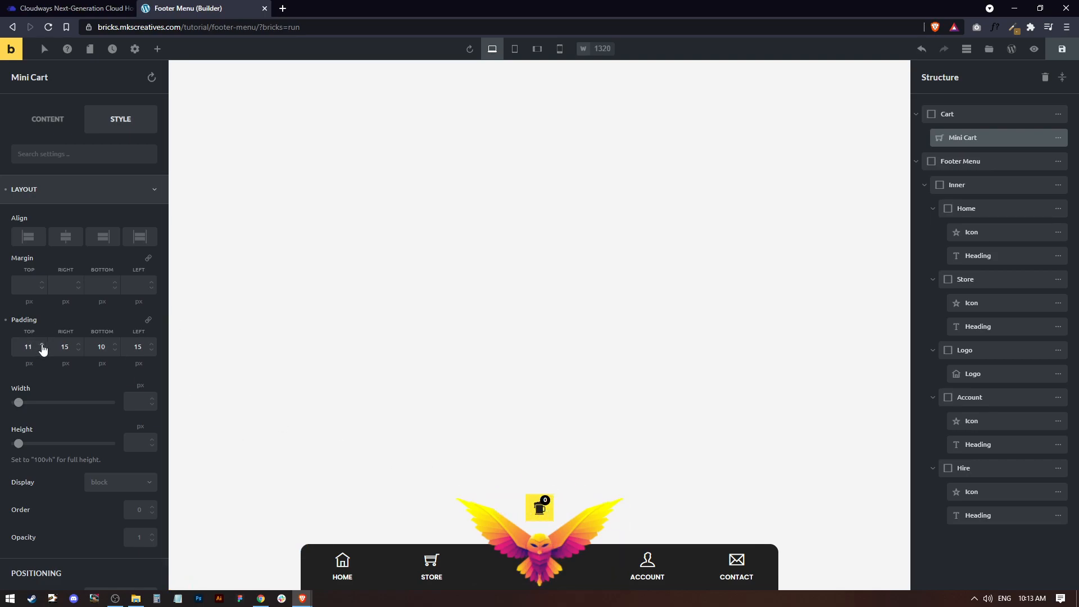
click(116, 348)
Step: Round the Mini Cart's background into a circle with a linked border radius of 100 px on all corners
scroll(65, 461, down, 6)
scroll(66, 461, down, 3)
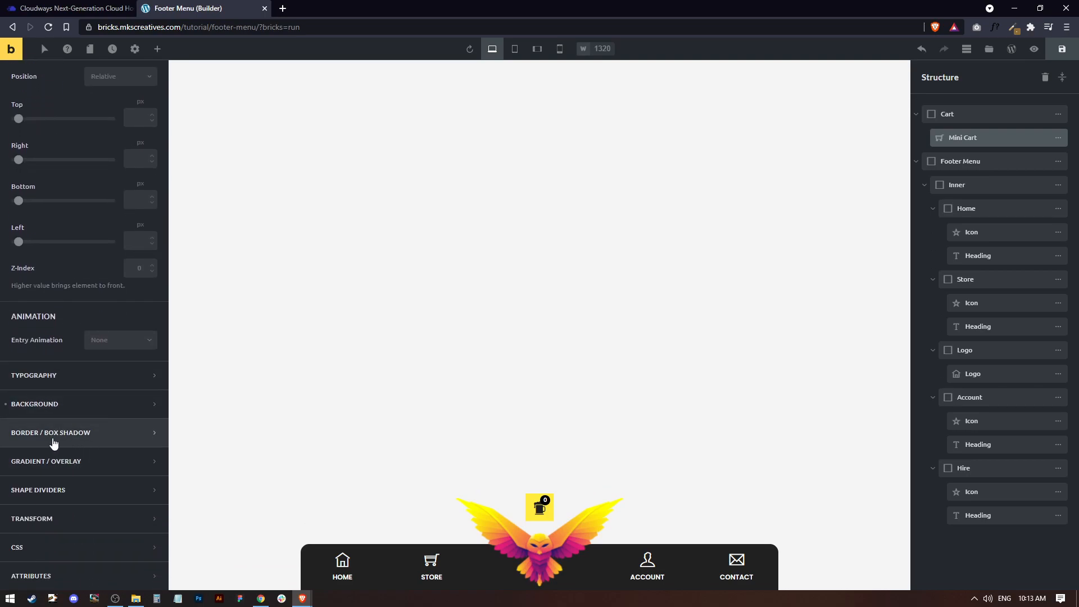
click(54, 443)
click(148, 310)
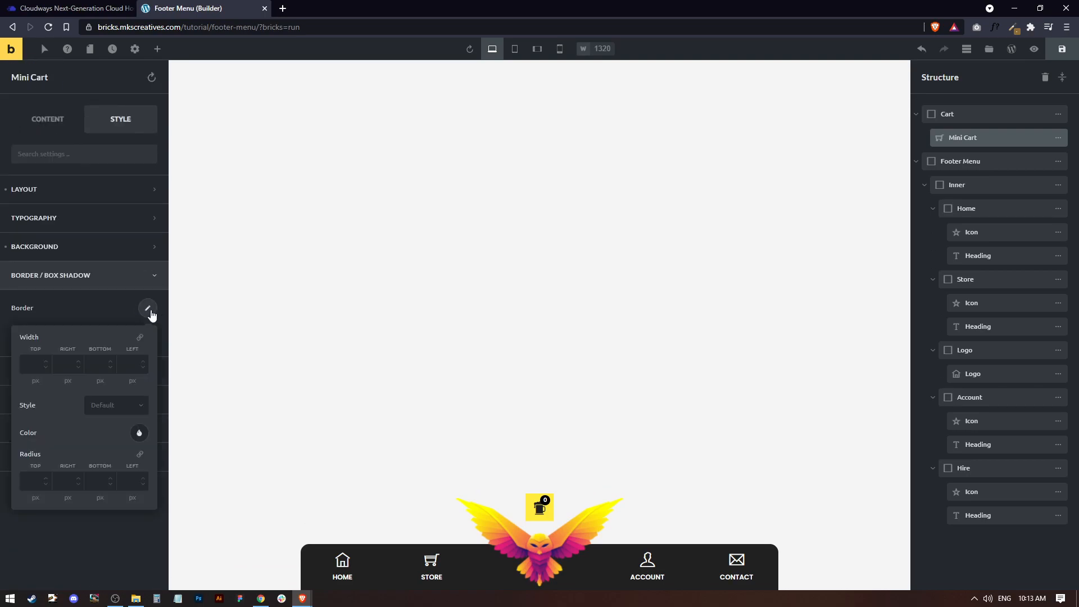
text(100)
click(140, 454)
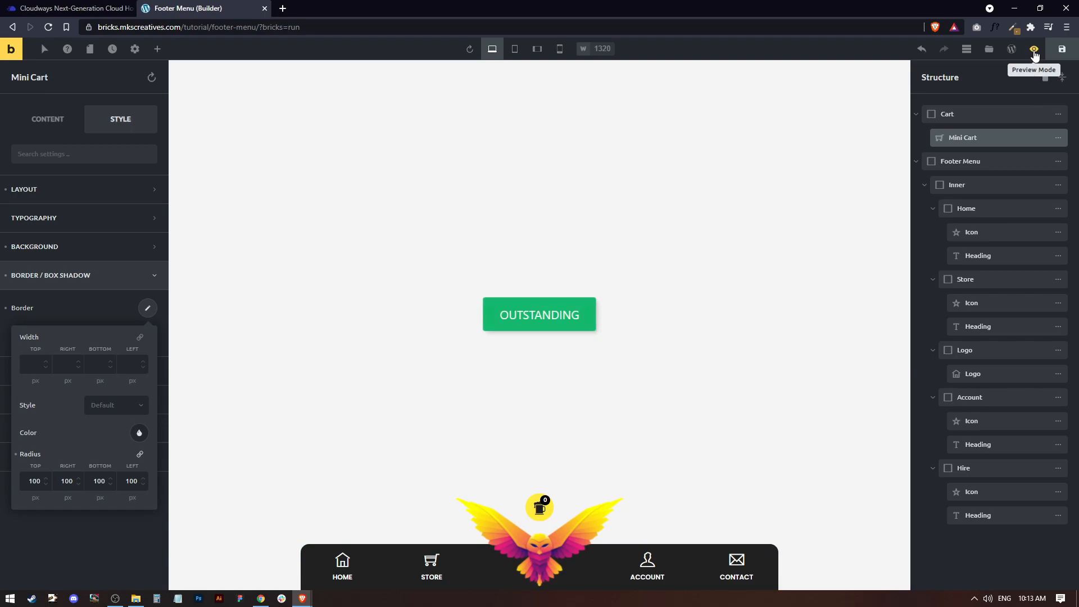
Step: Preview the page to check how the mini cart and the logo overlap, and return to the builder
click(1034, 51)
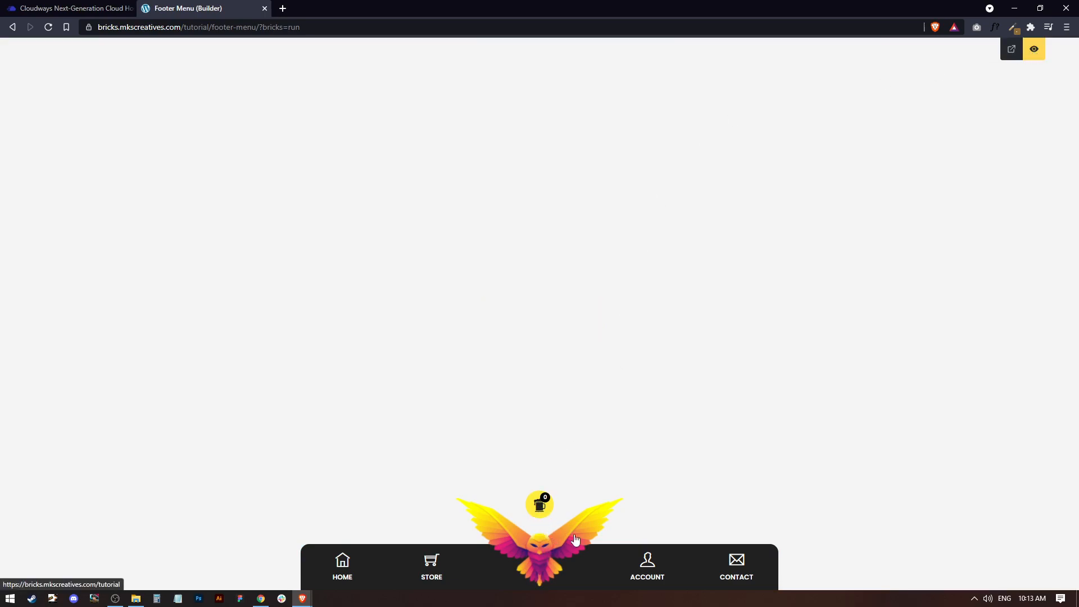
drag(436, 392, 566, 551)
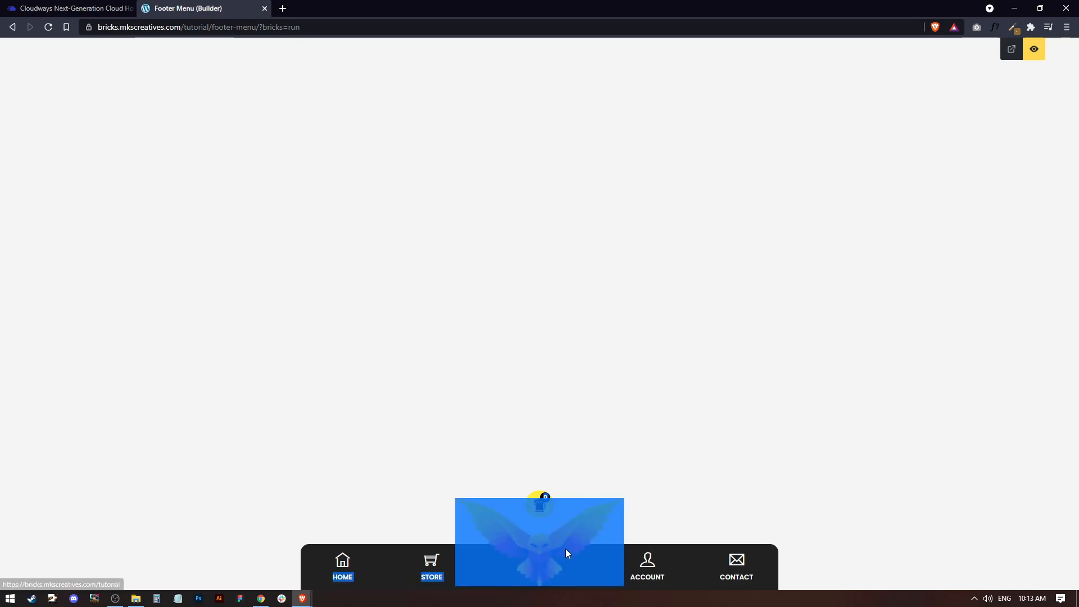
right_click(543, 500)
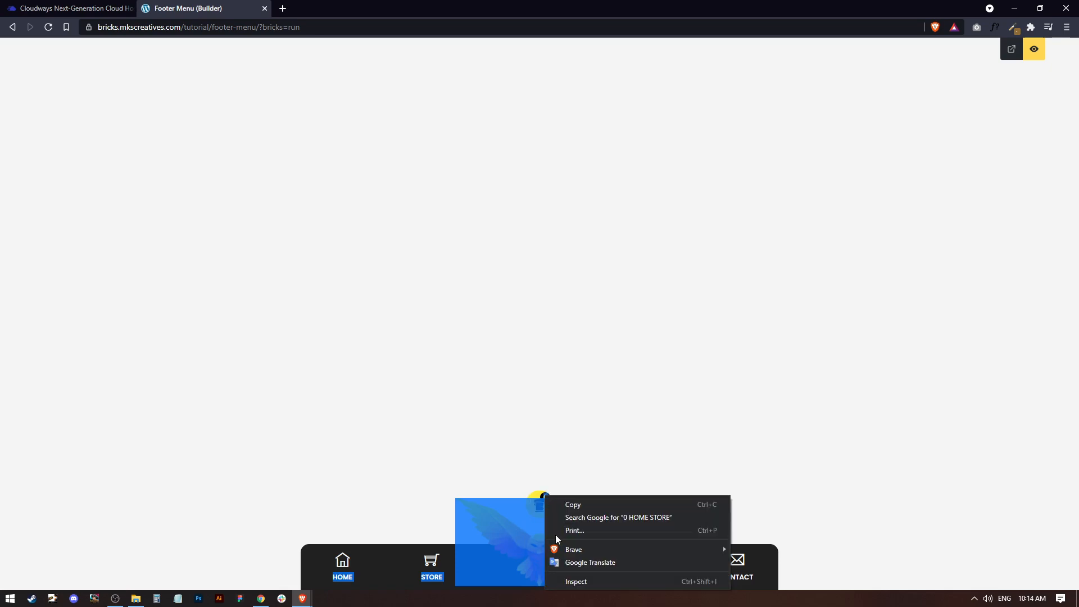
click(670, 431)
click(669, 431)
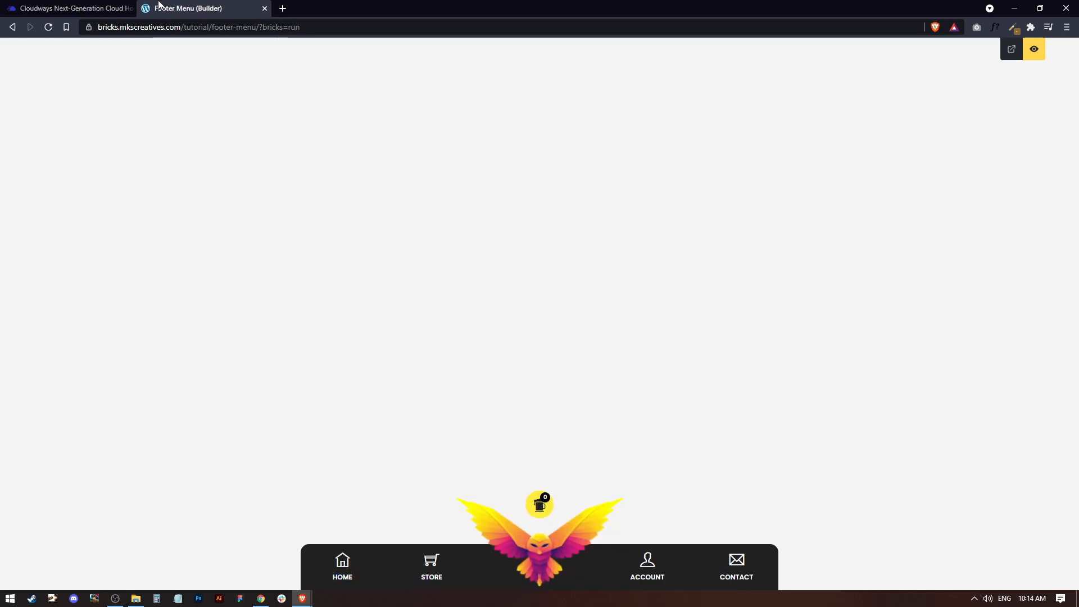
click(1034, 49)
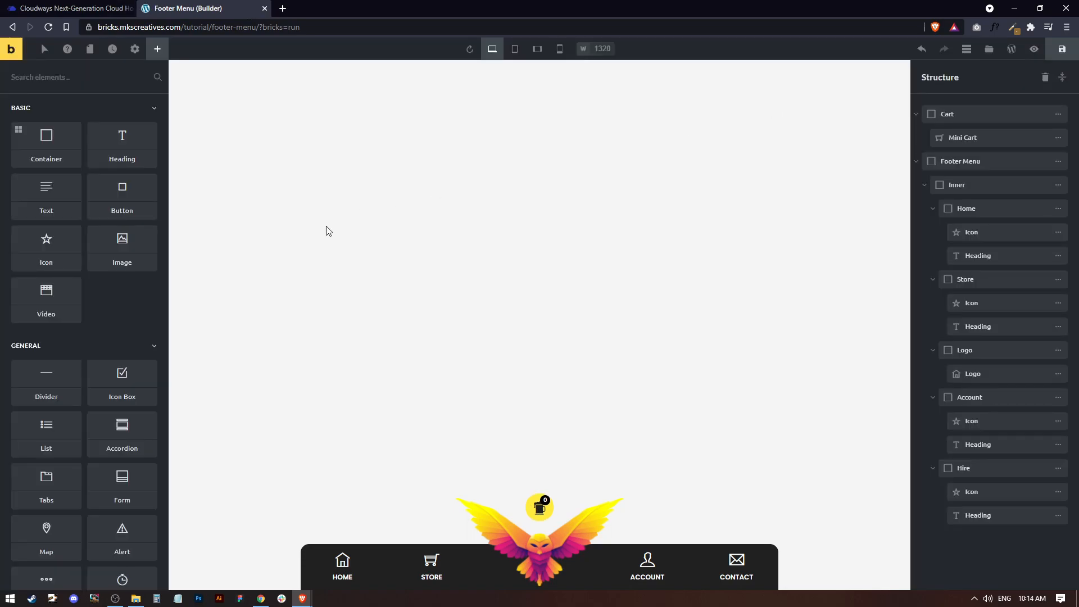
Step: Set the Footer Menu container's z-index to 998
click(967, 161)
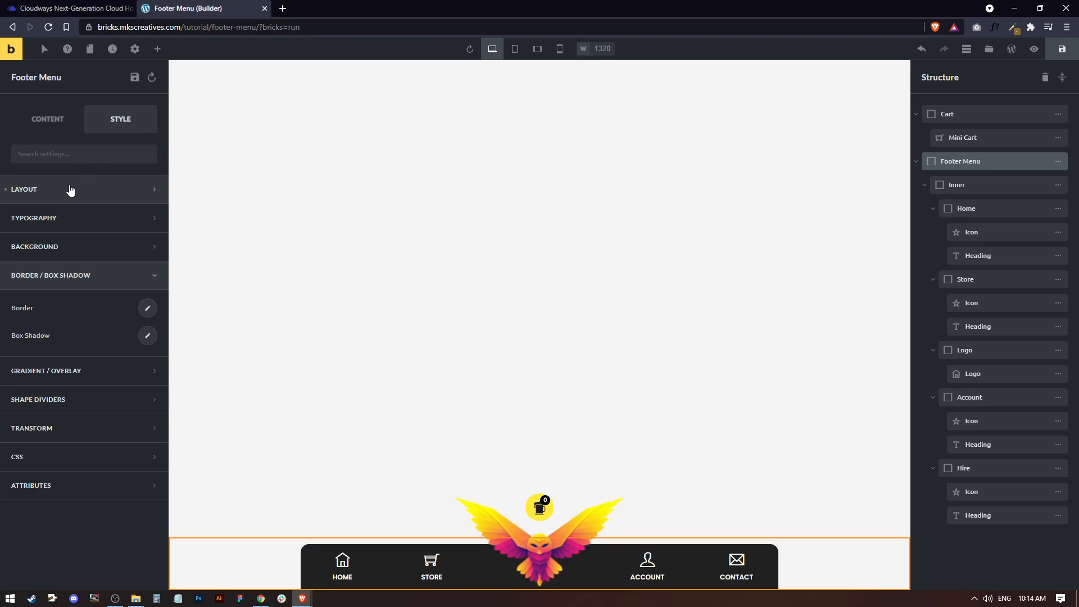
click(55, 194)
click(140, 444)
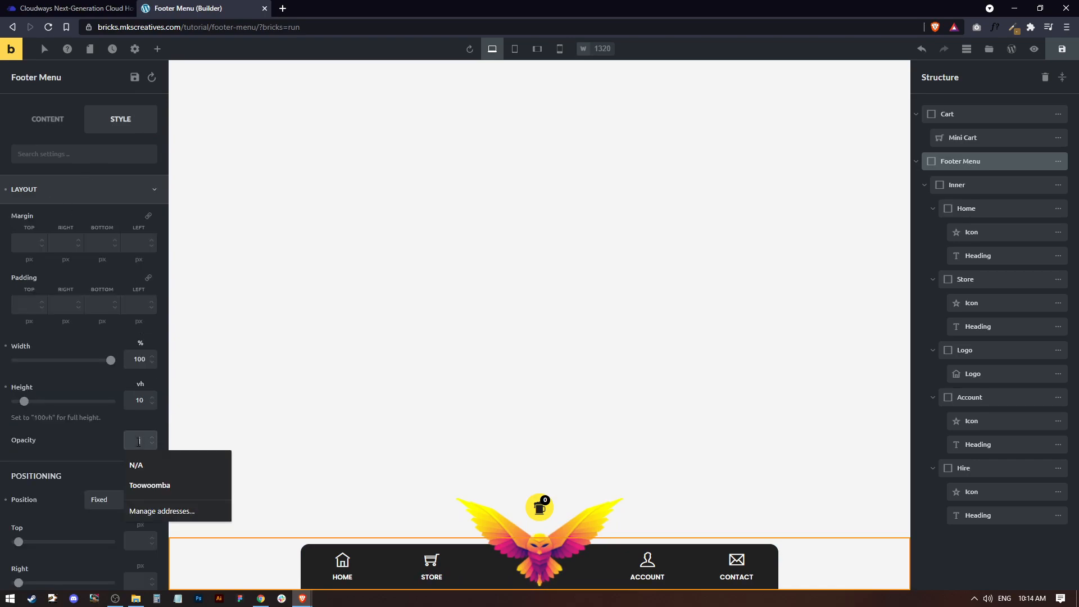
scroll(112, 427, down, 9)
click(139, 186)
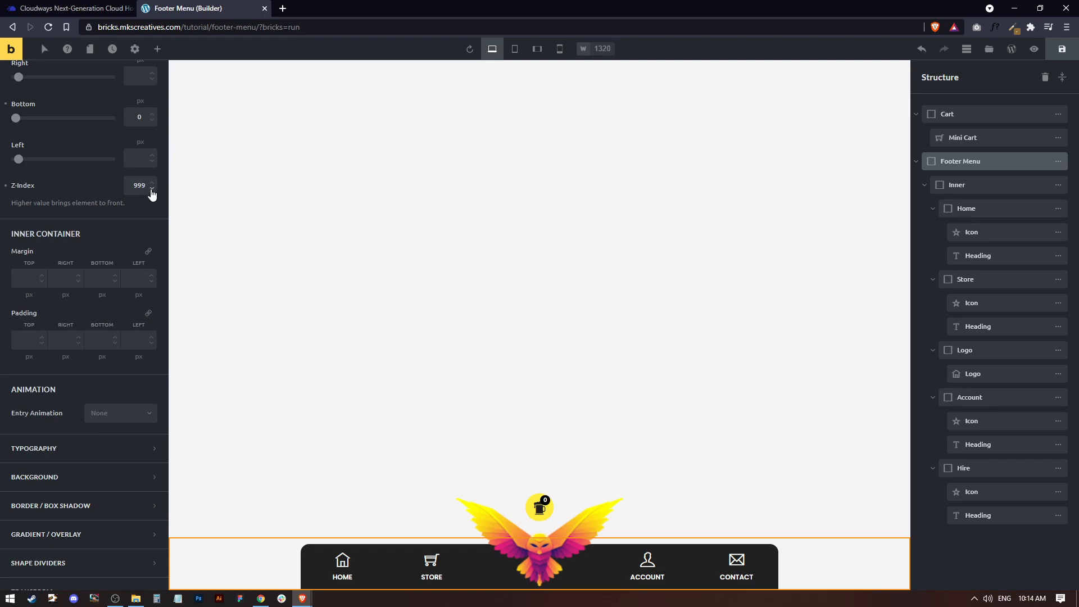
double_click(140, 185)
text(998)
Step: Set the Cart container's z-index to 999 so it stacks above the footer menu
click(969, 109)
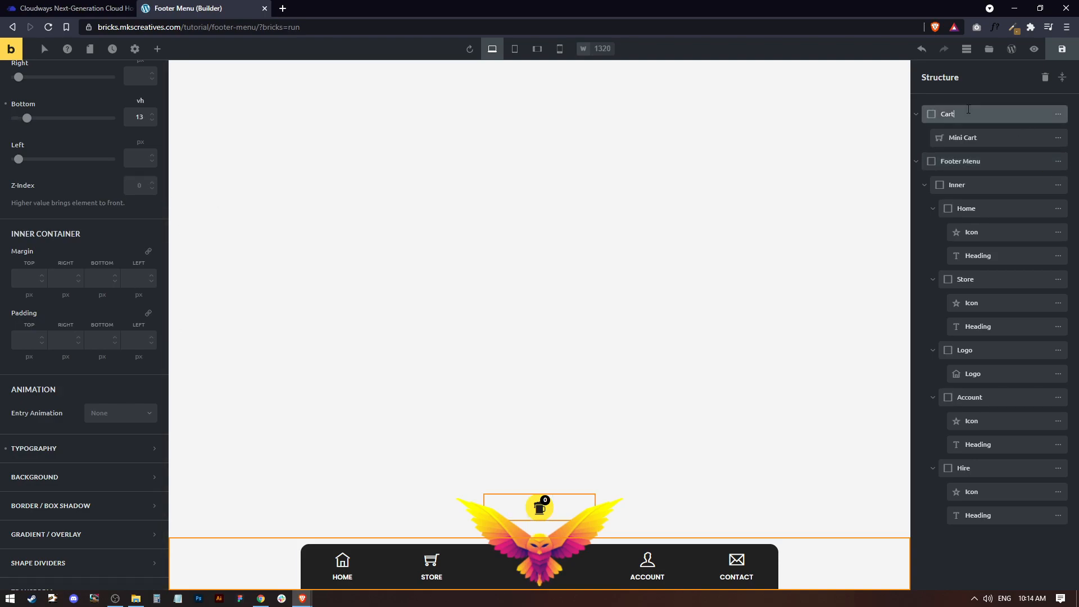
click(144, 177)
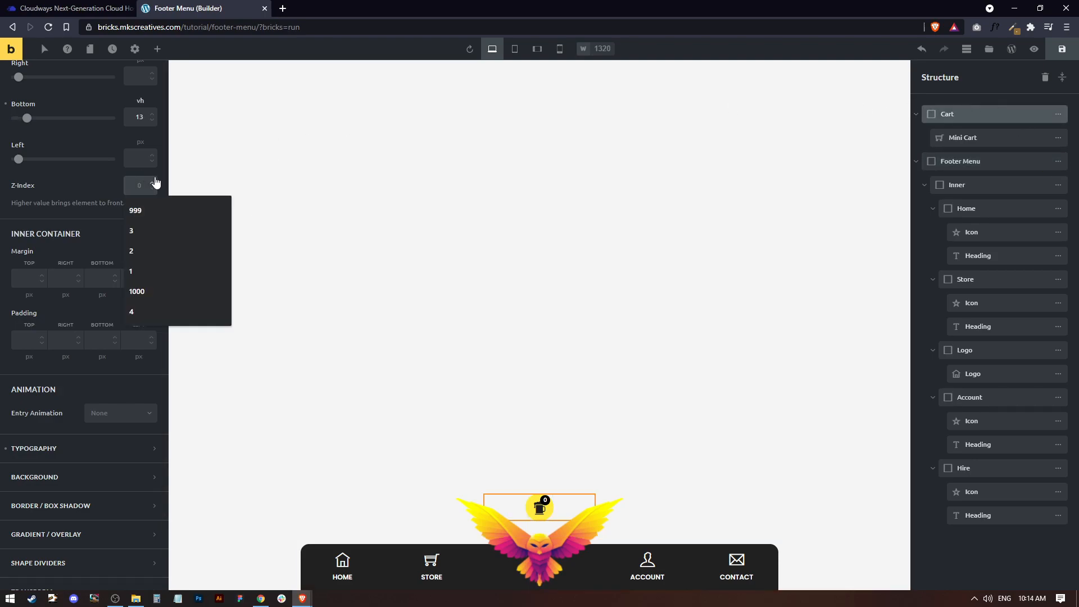
text(999)
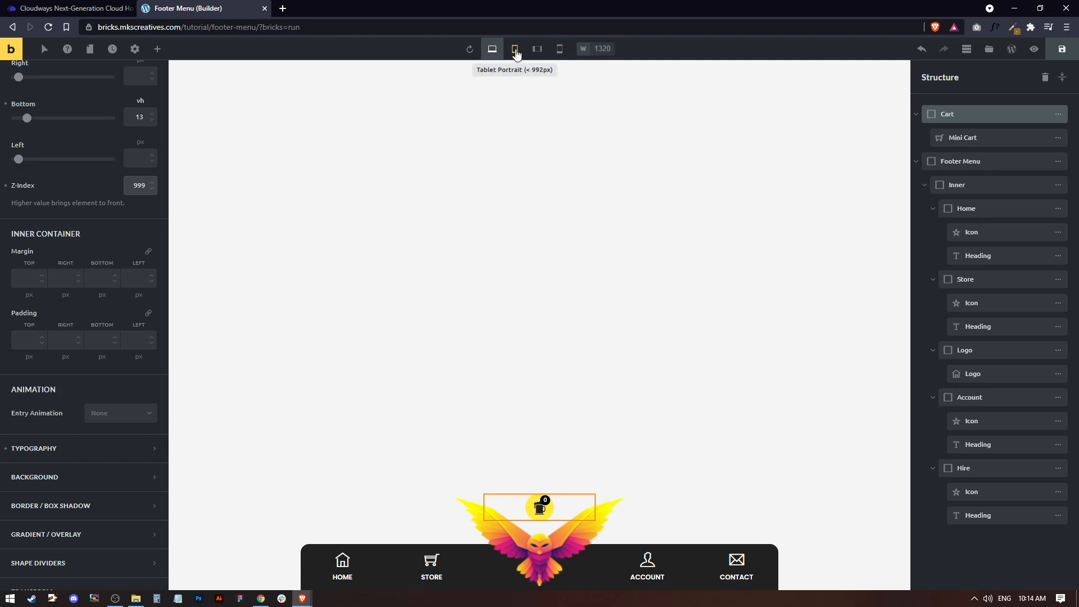
Step: Switch to the mobile portrait breakpoint and set the Logo element's width to 200 px
click(554, 54)
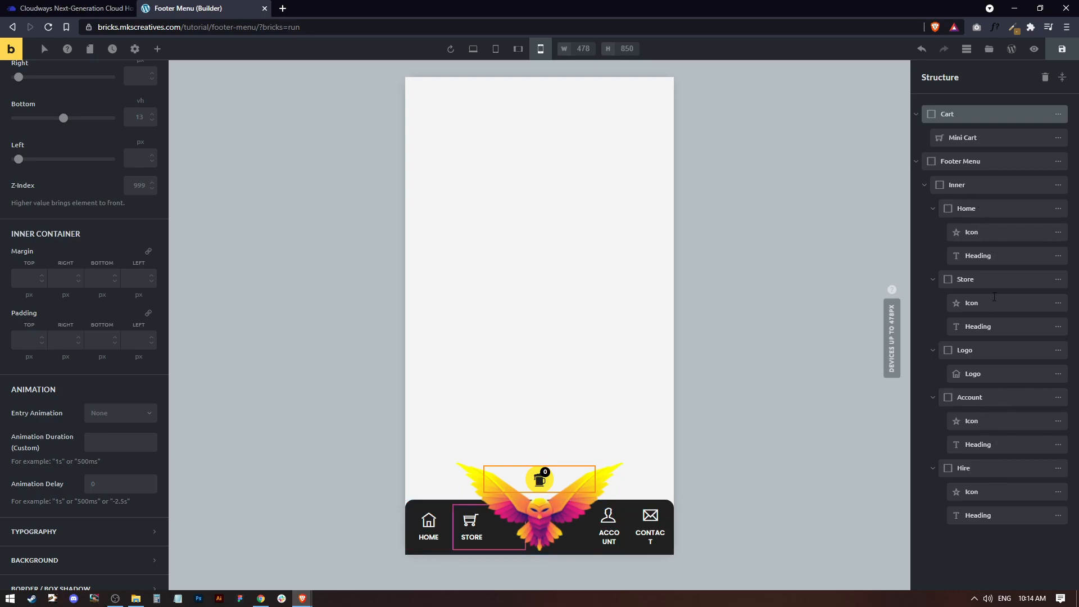
click(977, 371)
scroll(101, 253, up, 5)
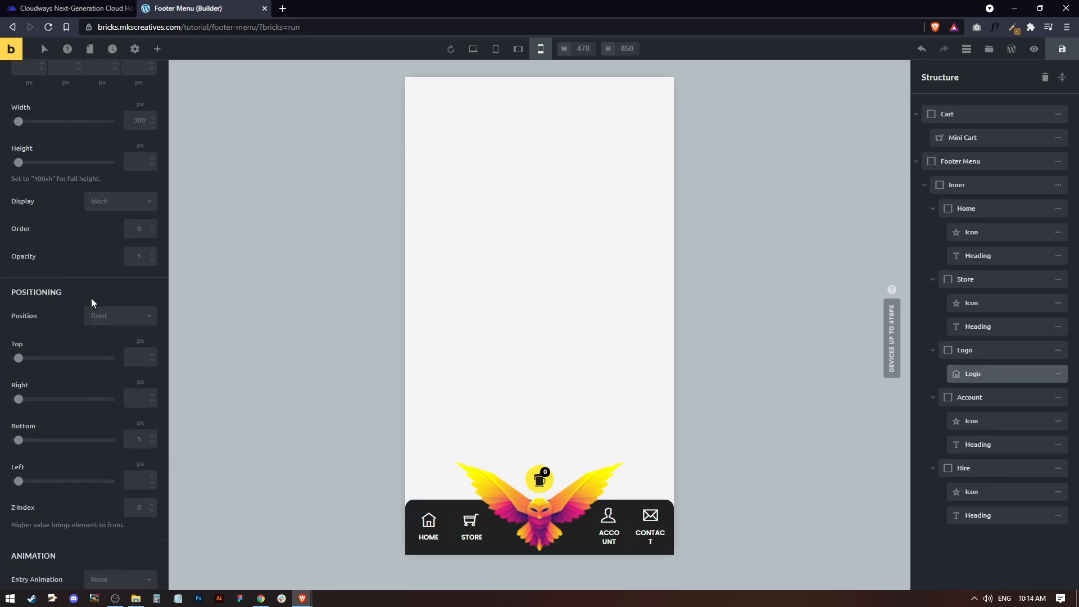
scroll(73, 303, up, 3)
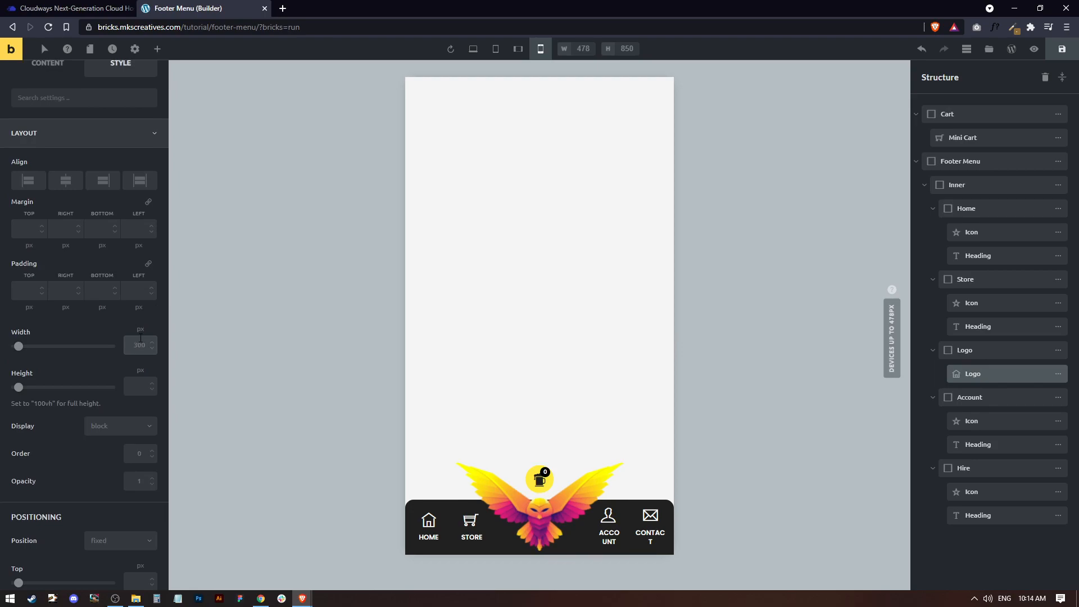
click(141, 343)
text(200)
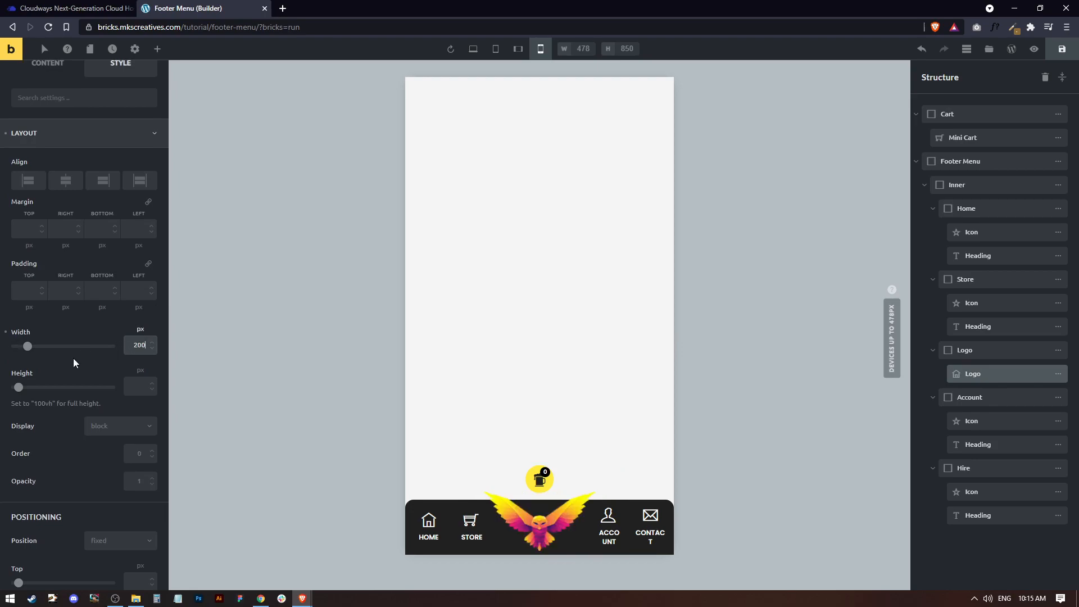
Step: Set the Logo element's bottom offset to 35 px for mobile portrait
scroll(78, 360, down, 7)
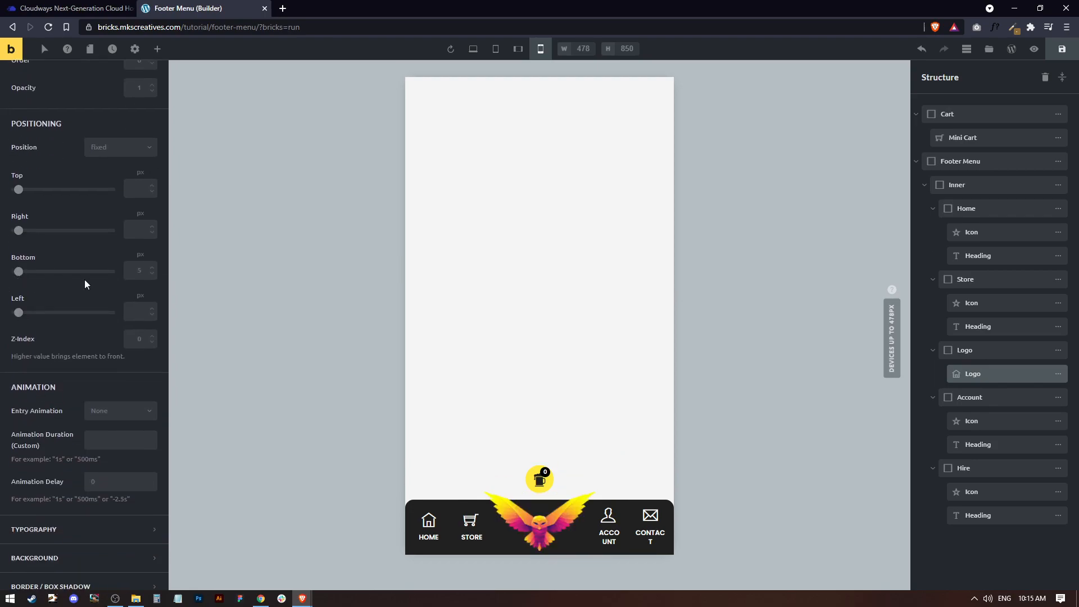
click(137, 270)
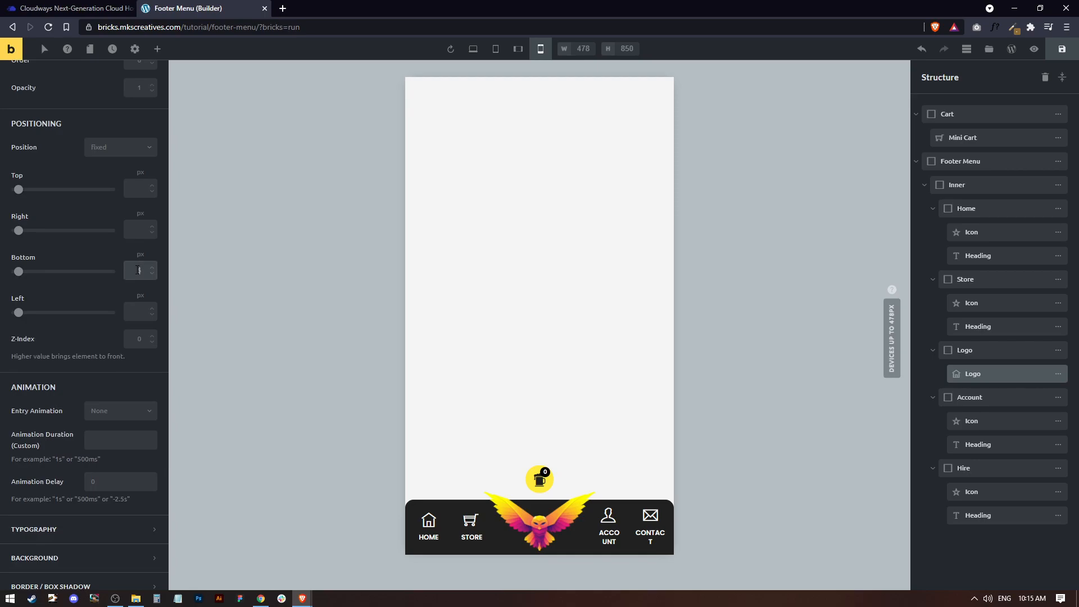
text(35)
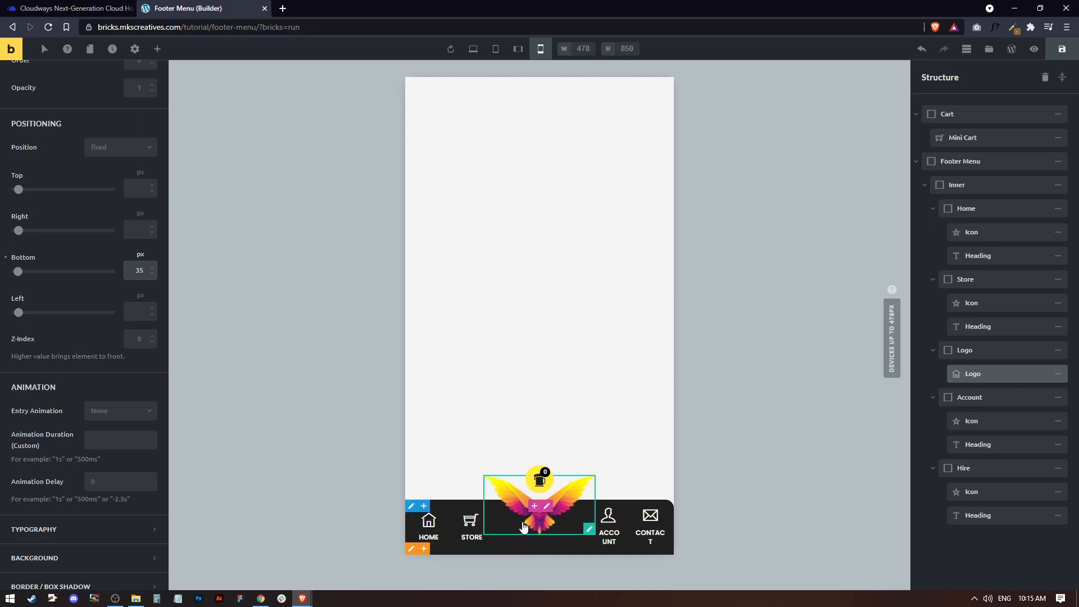
Step: Adjust the Store container's right padding for mobile portrait, trying 25 and 35 px and settling on 45 px
click(973, 283)
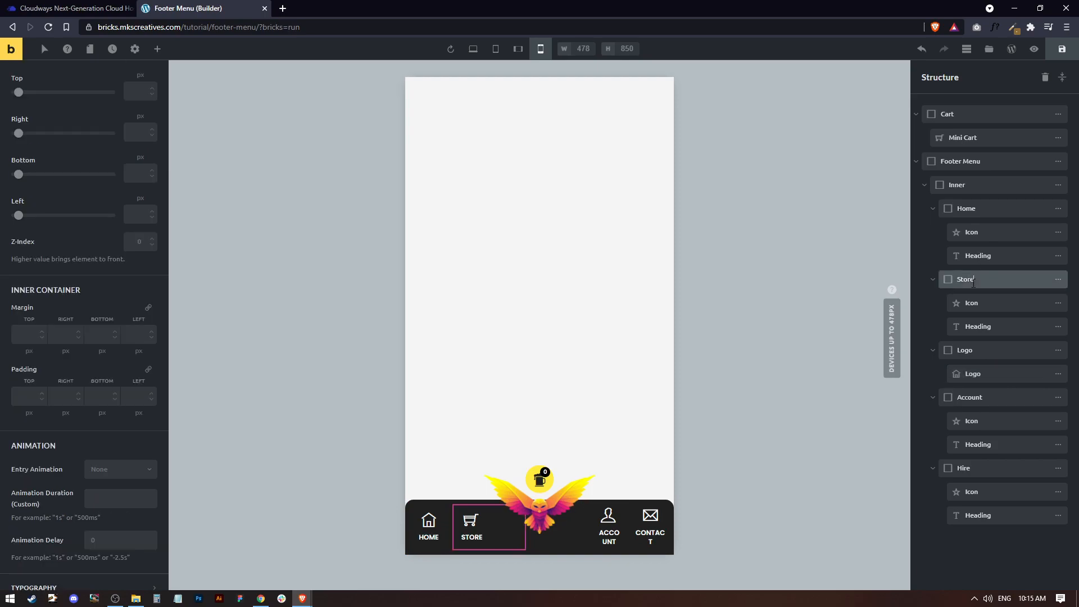
scroll(59, 331, up, 7)
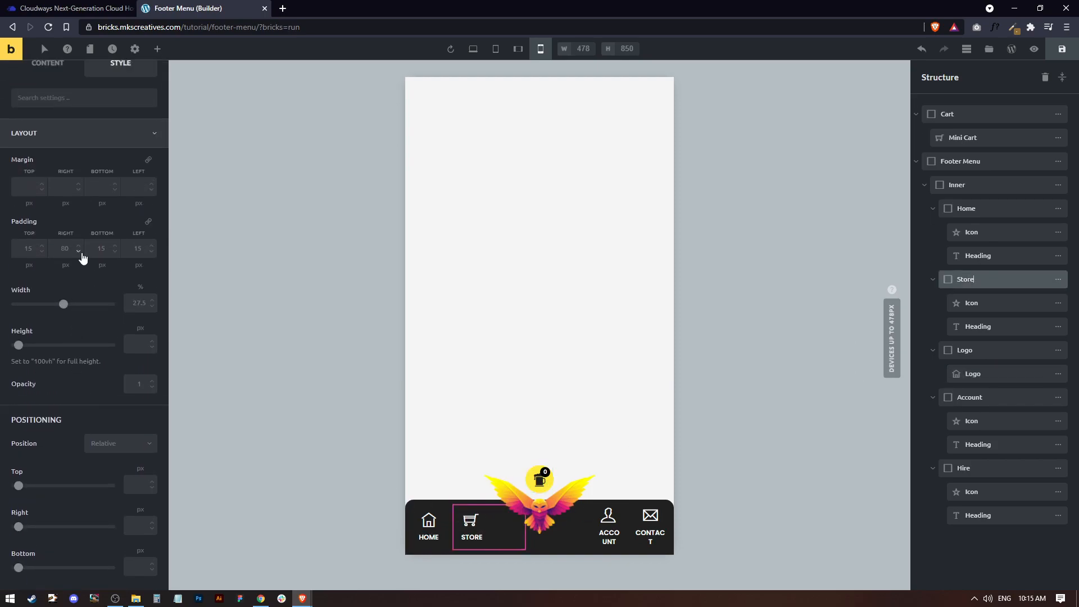
click(65, 248)
key(ctrl+a)
text(25)
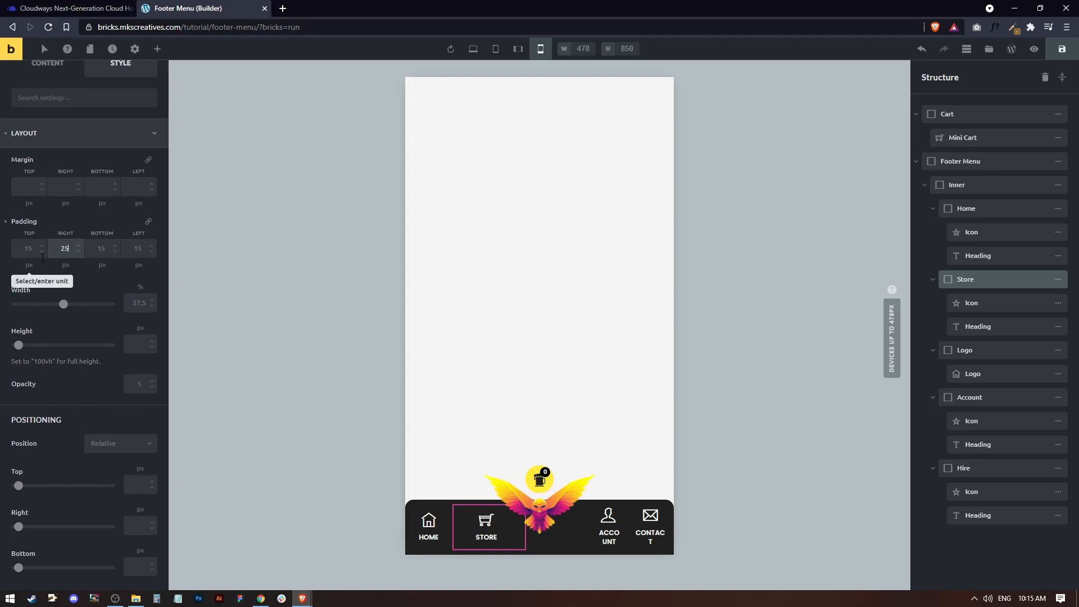
double_click(63, 248)
text(35)
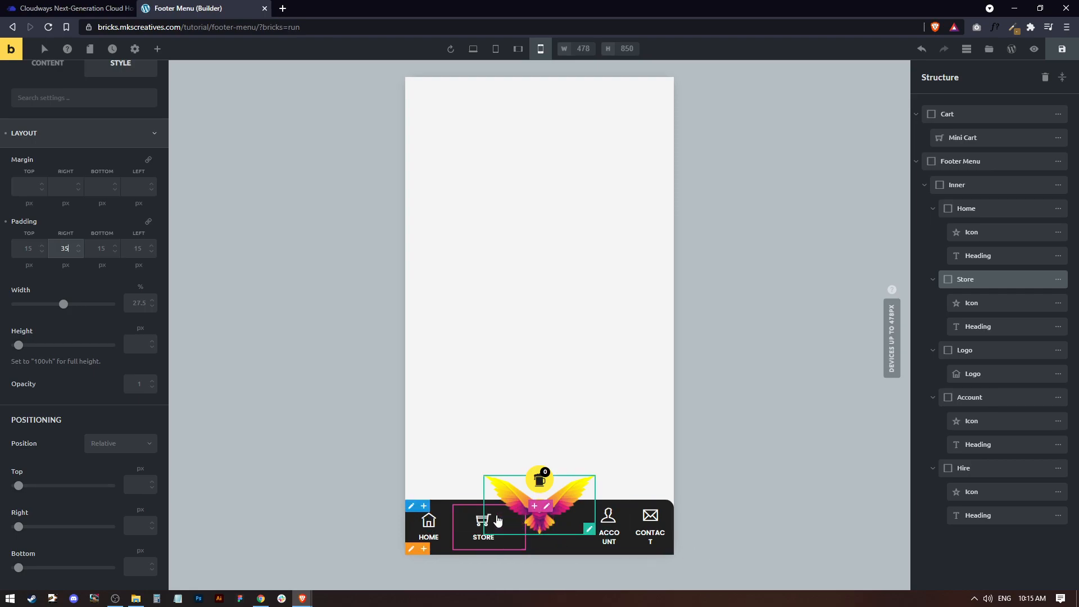
double_click(62, 247)
text(45)
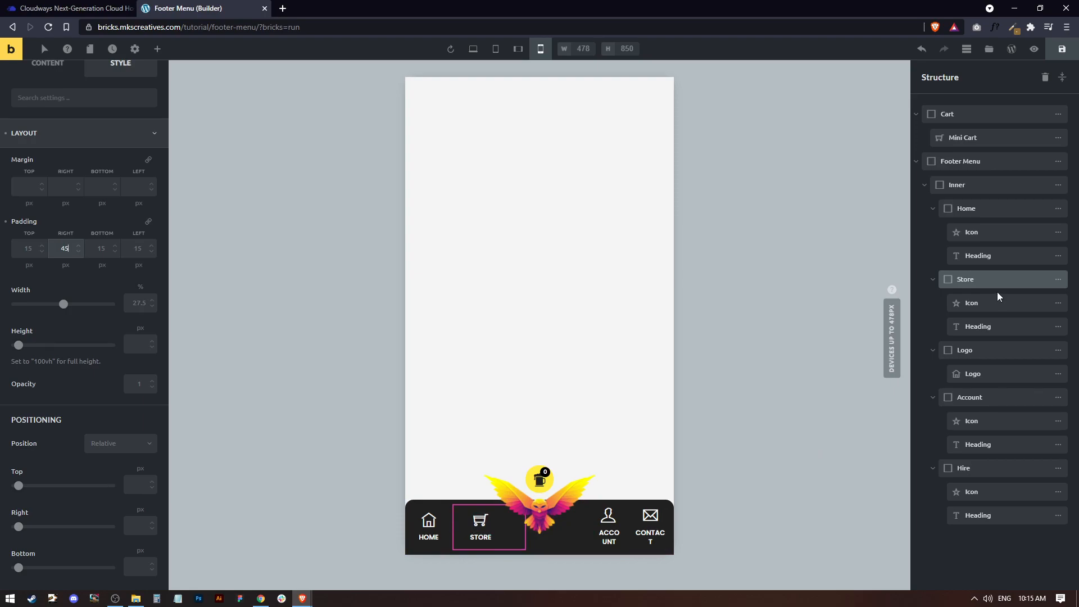
Step: Set the Account container's left padding to 45 px for mobile portrait
click(981, 396)
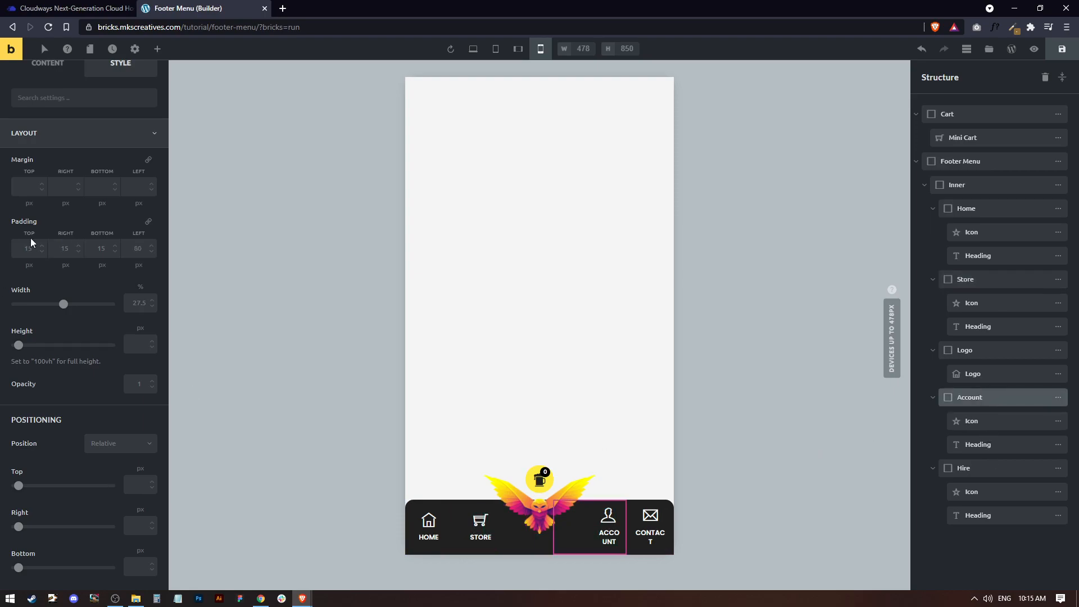
key(ctrl+a)
text(45)
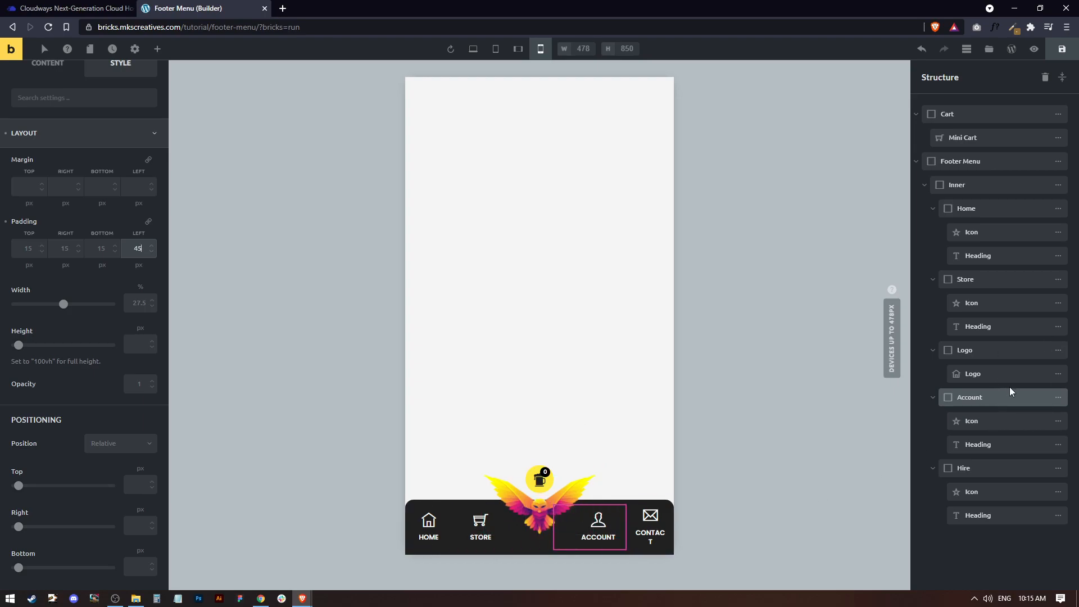
Step: Adjust the Home heading's font size for mobile portrait, trying 10 px and settling on 11 px
click(985, 257)
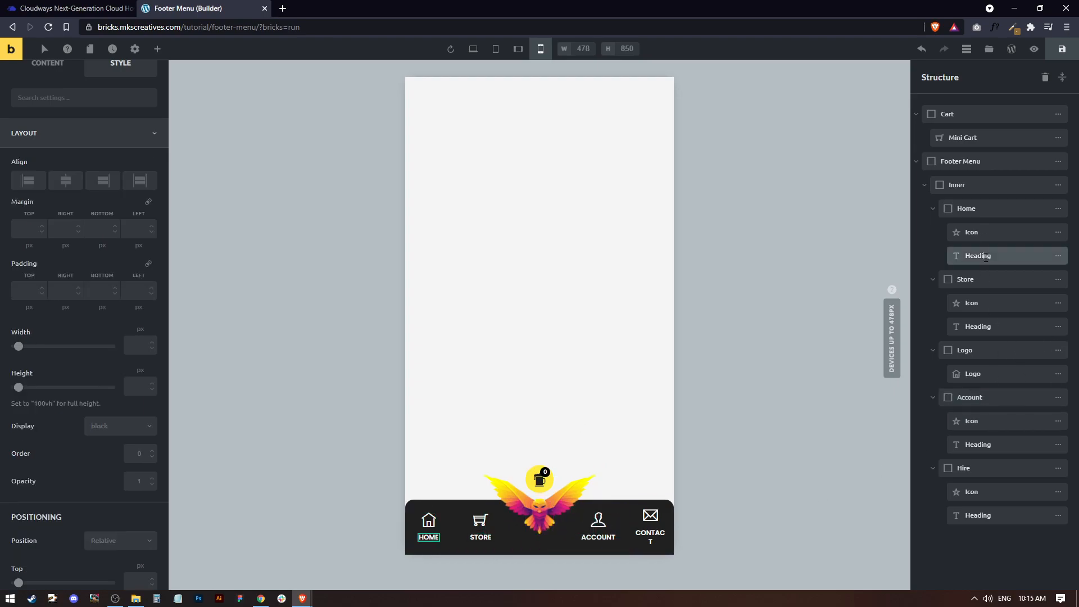
scroll(107, 475, down, 10)
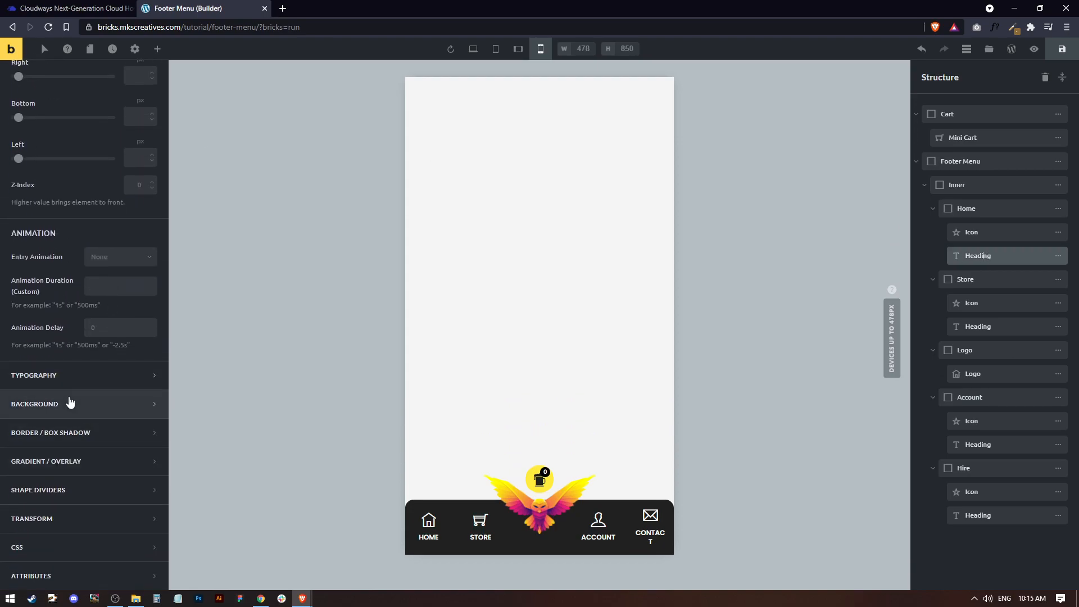
click(70, 384)
scroll(83, 134, up, 3)
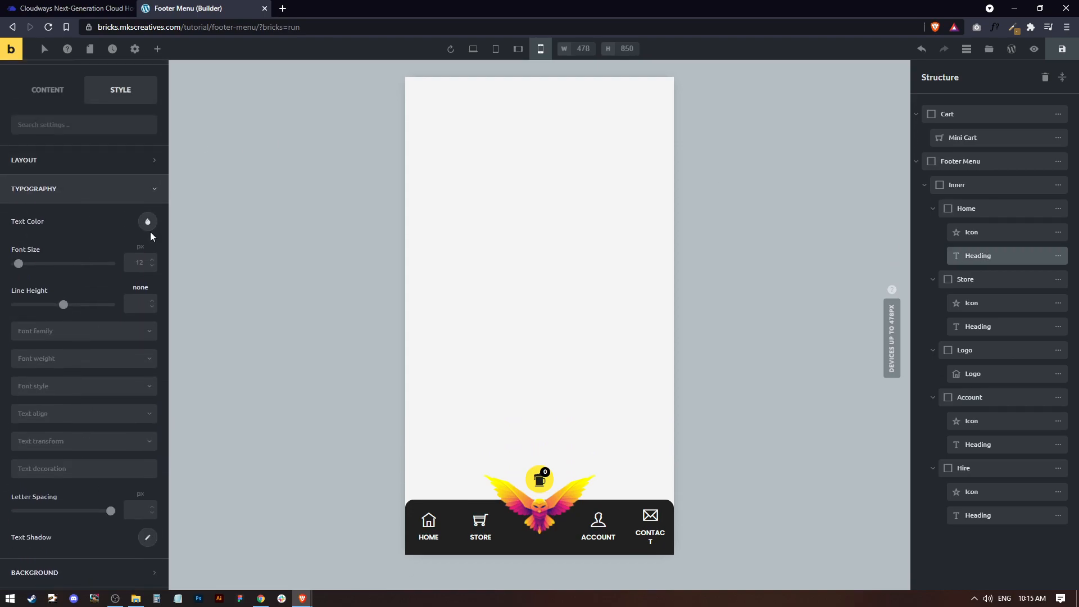
click(140, 262)
text(13)
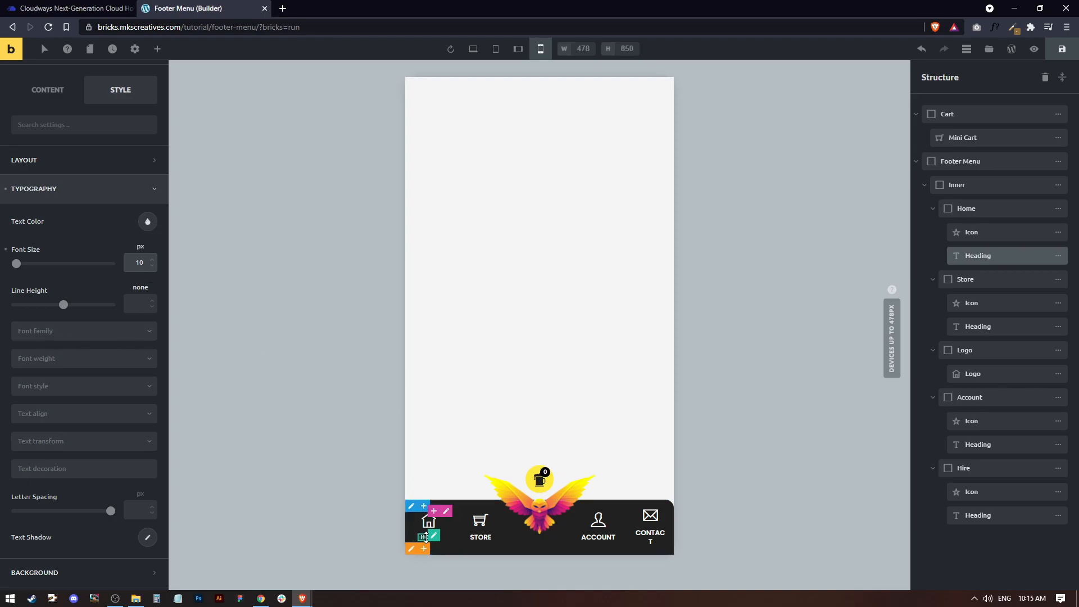
click(151, 260)
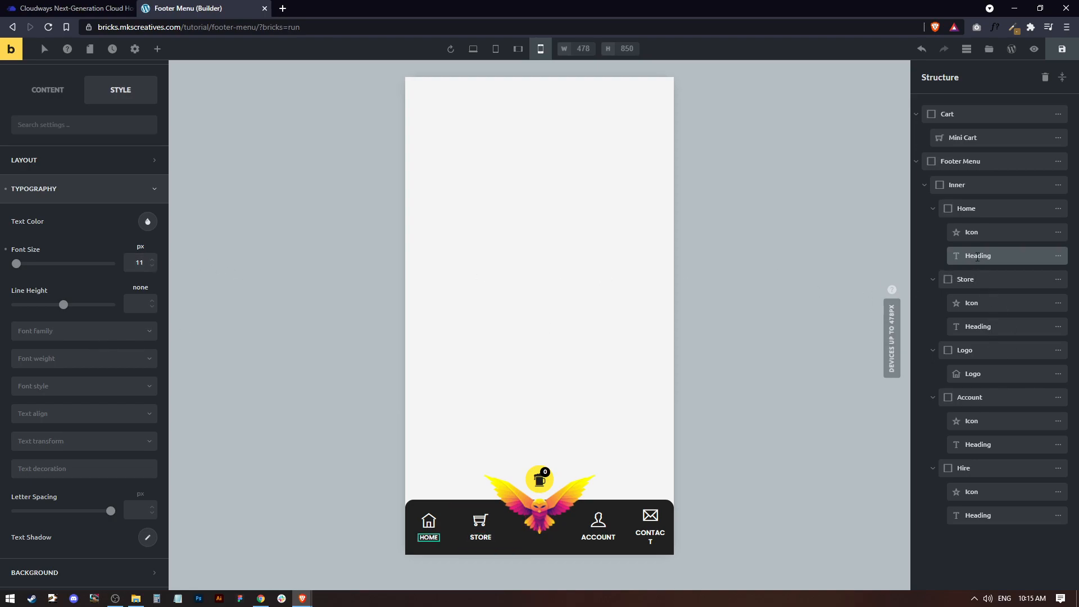
Step: Set the font size of the Store, Account and Contact headings to 11 px for mobile portrait
click(481, 534)
click(139, 263)
text(11)
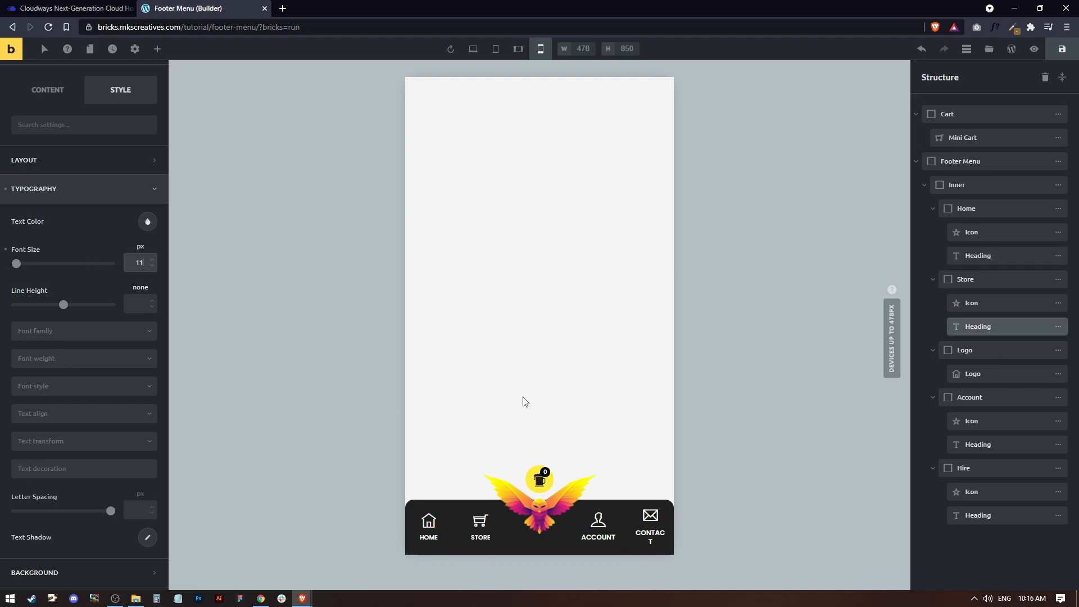
click(598, 536)
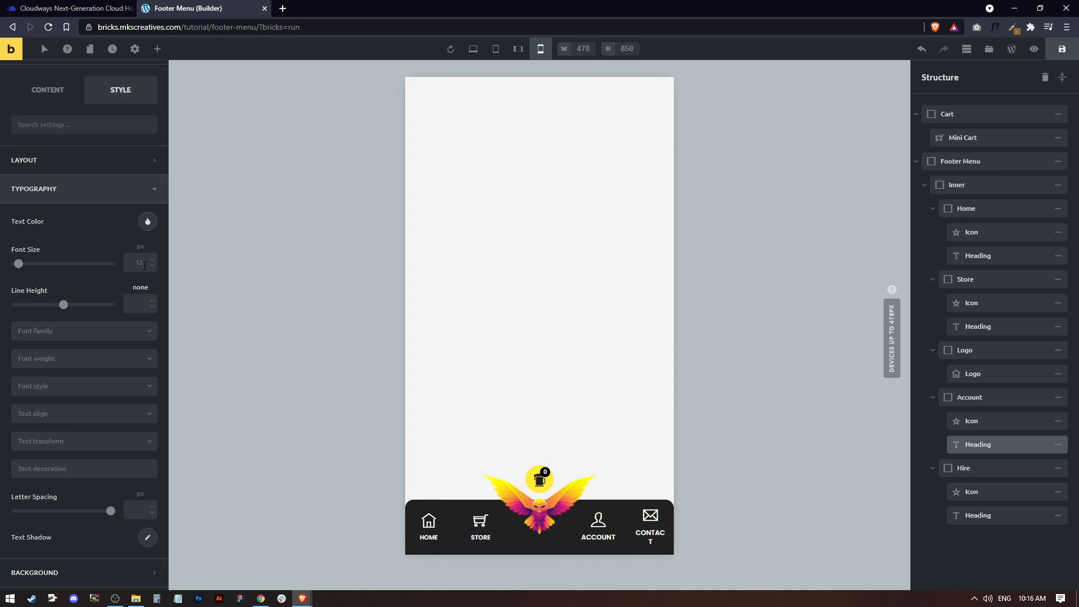
click(650, 534)
click(130, 257)
text(11)
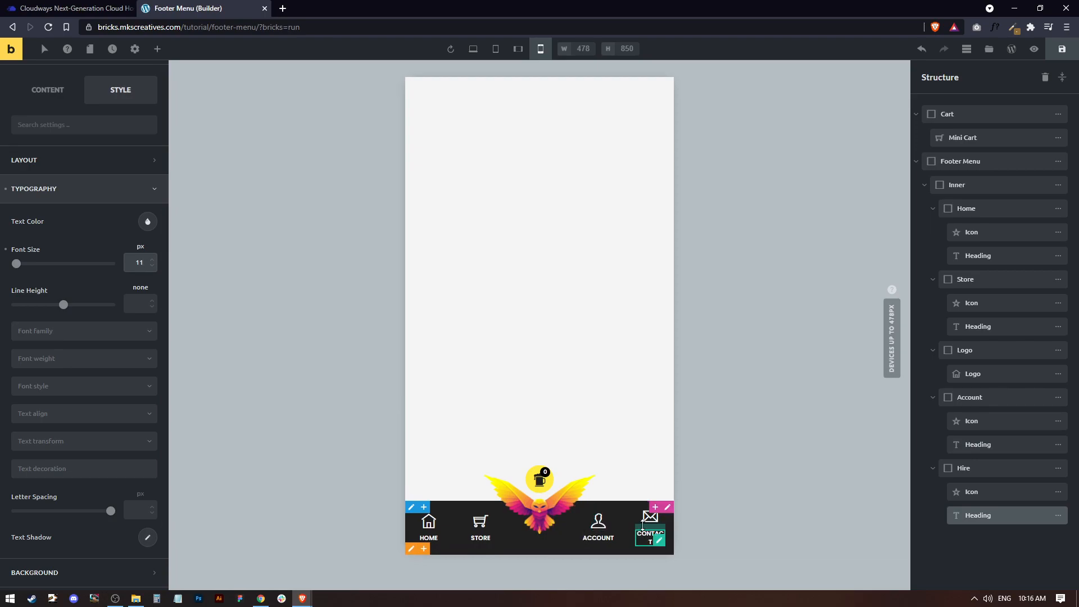
Step: Set the Home container's right padding and the Store container's left padding to 0 for mobile portrait
click(669, 508)
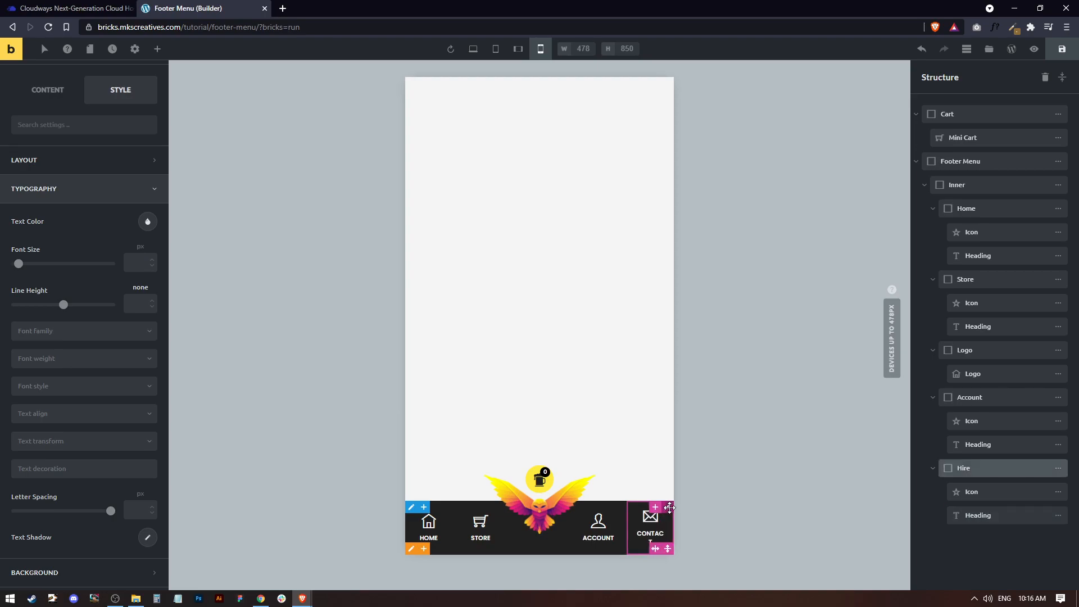
click(994, 210)
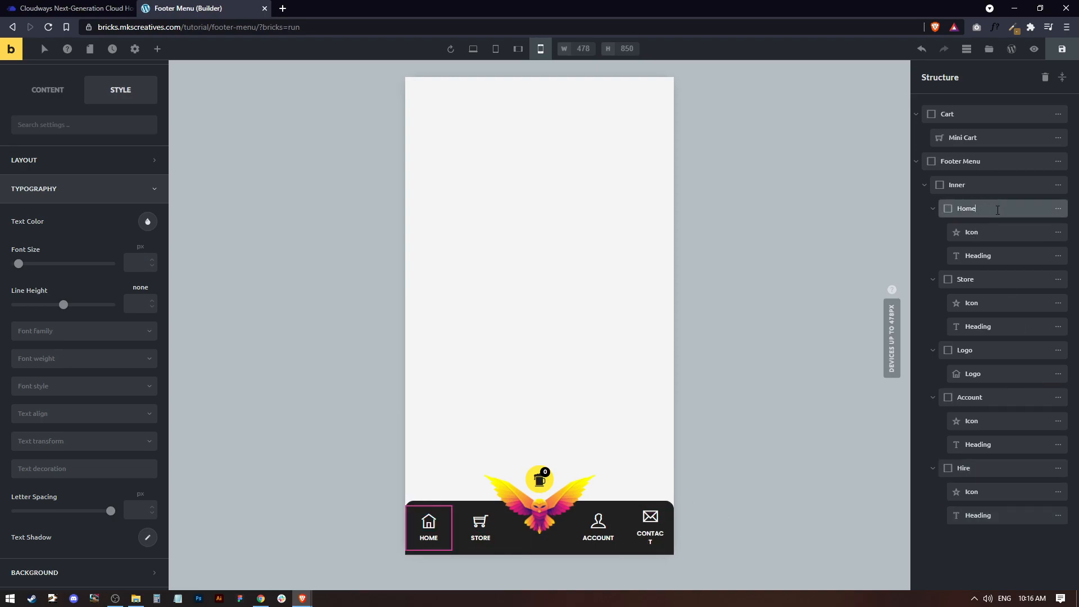
click(71, 164)
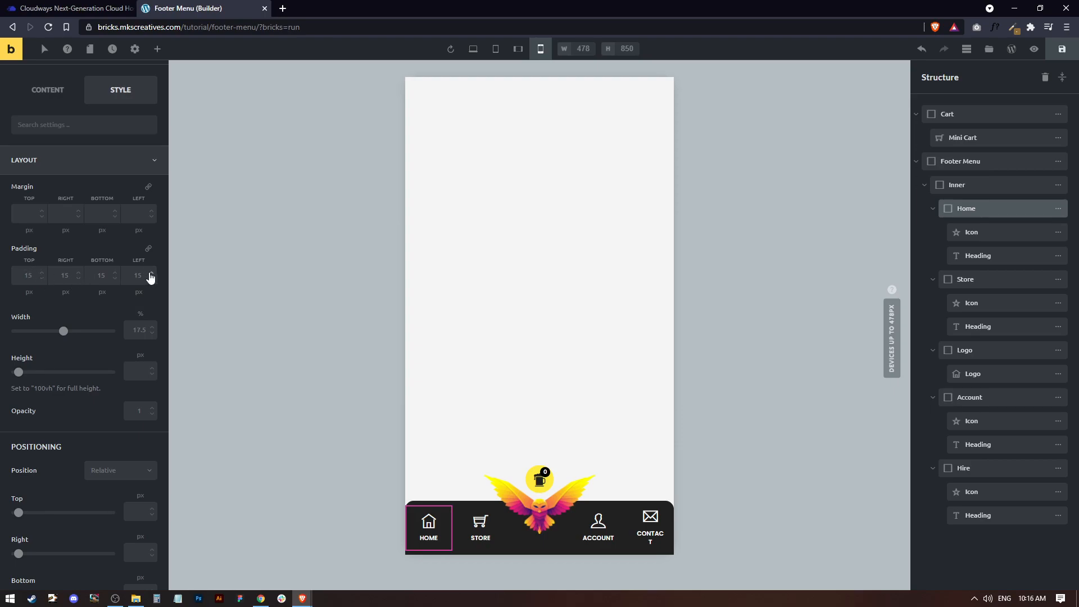
click(66, 275)
key(BackSpace)
key(BackSpace)
text(0)
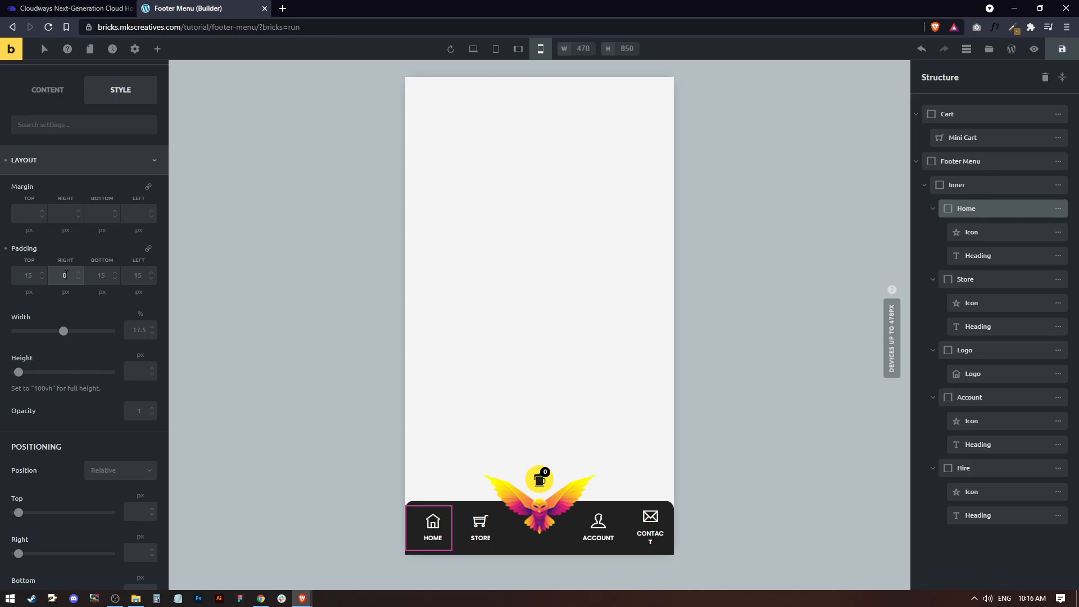
click(981, 279)
click(134, 274)
text(0)
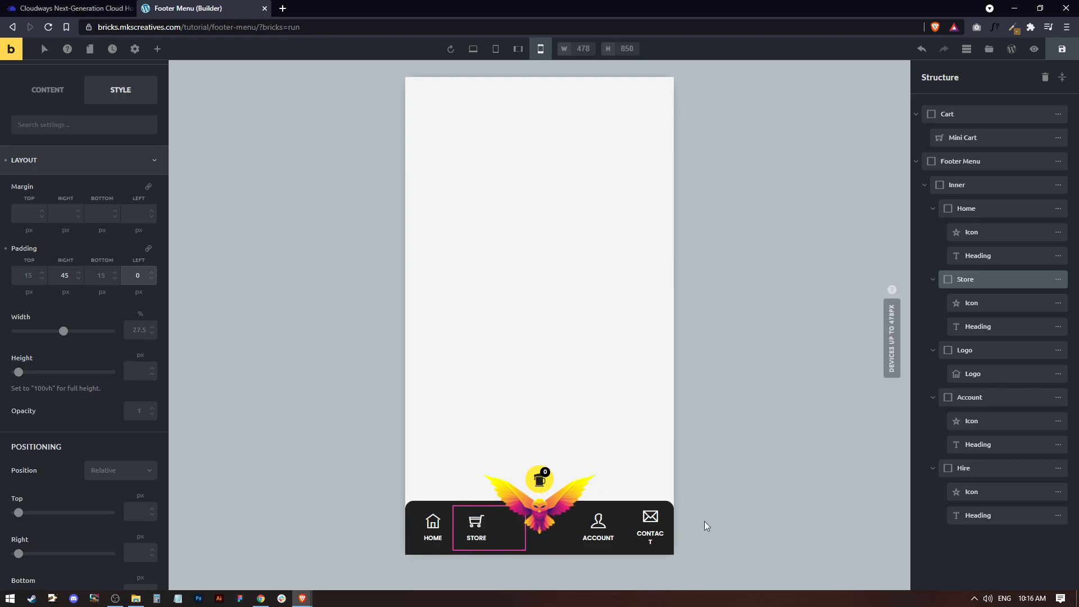
Step: Set the Account container's right padding and the Hire container's left padding to 0 for mobile portrait
click(995, 397)
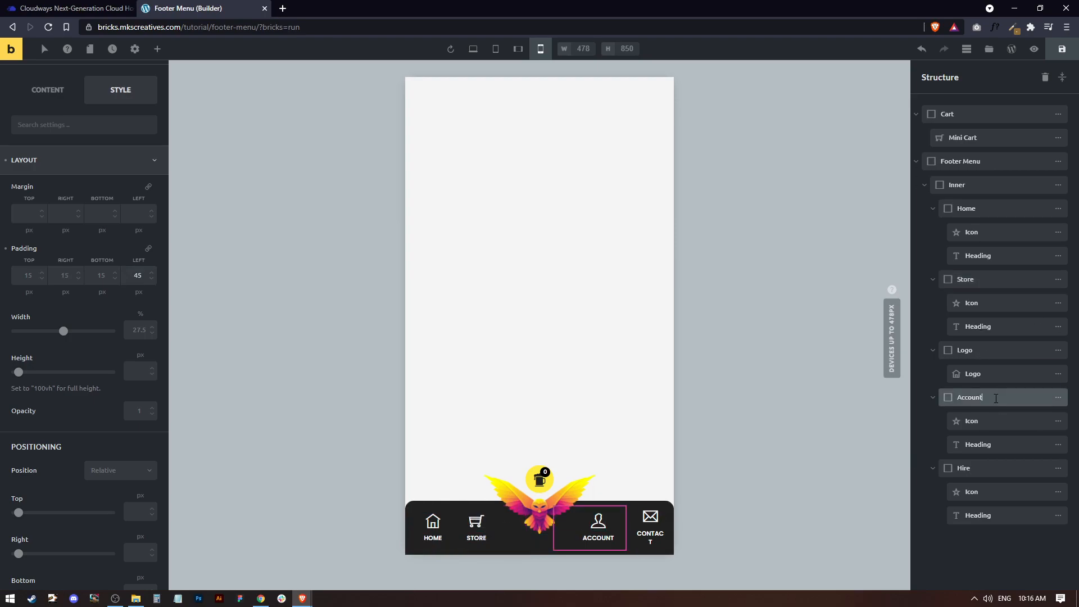
double_click(64, 275)
key(BackSpace)
key(BackSpace)
text(0)
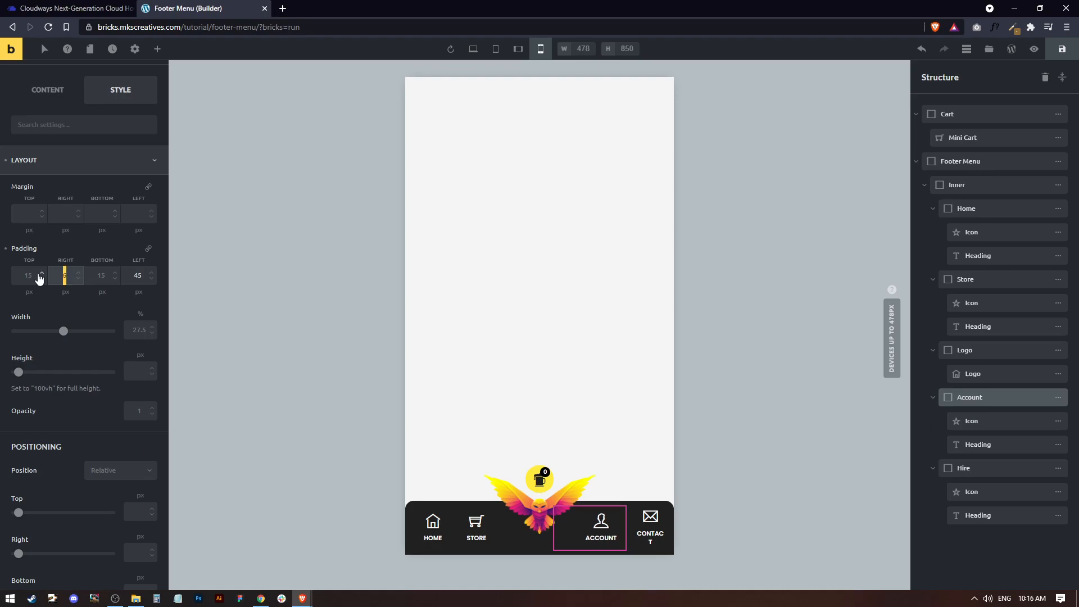
double_click(975, 467)
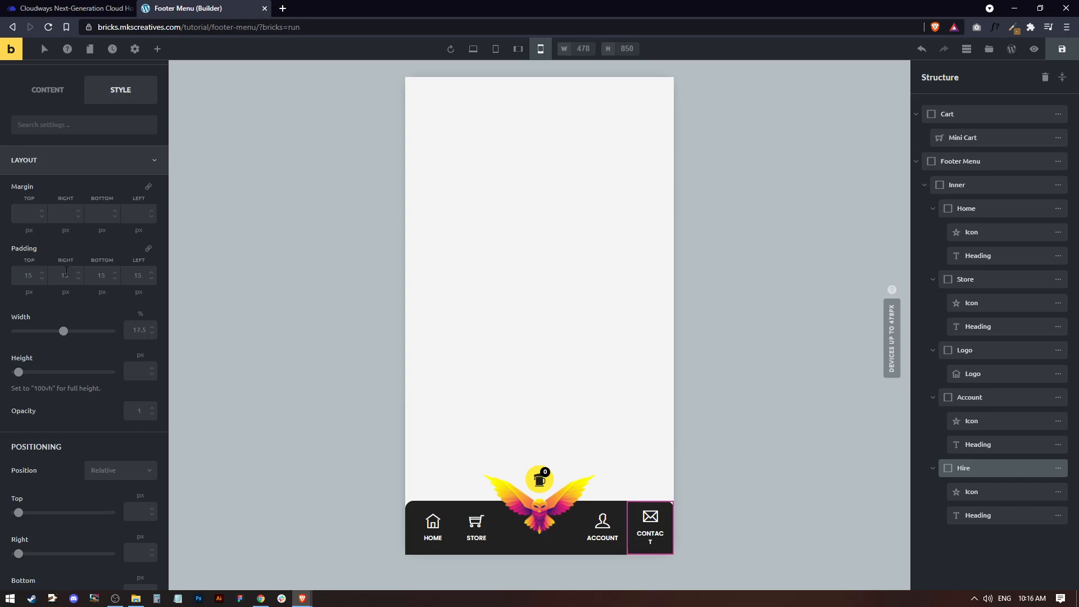
double_click(137, 274)
text(0)
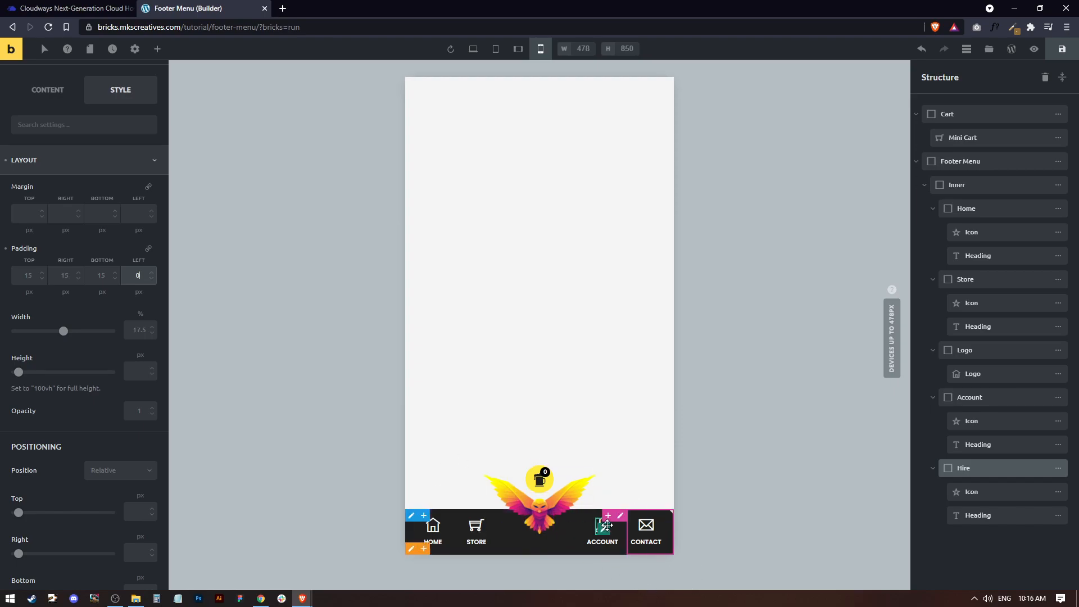
Step: Check the footer at the mobile landscape, tablet portrait and desktop breakpoints, and save the page
click(518, 49)
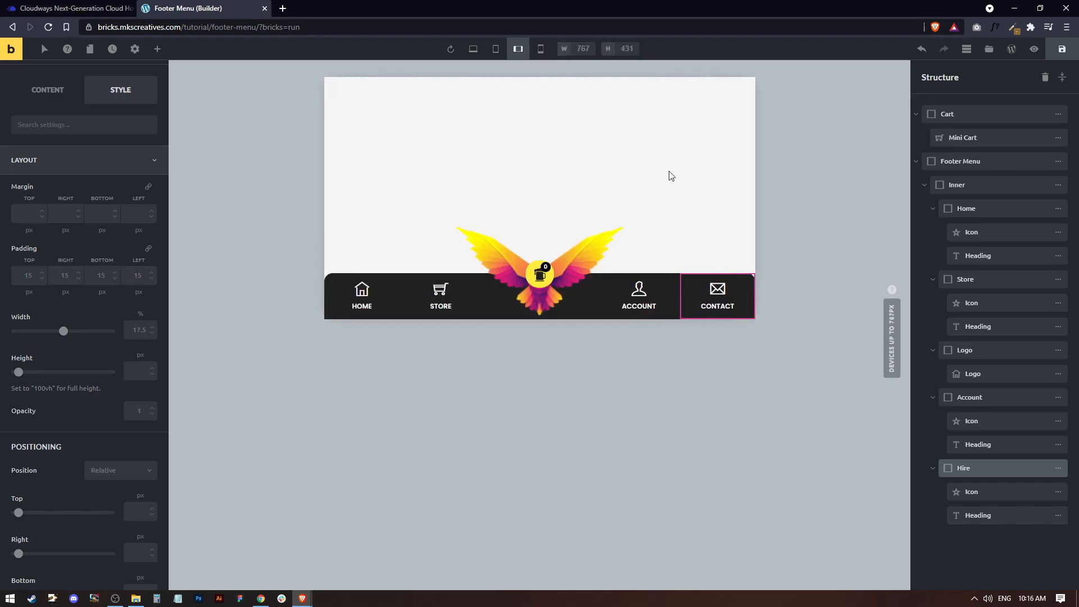
click(498, 52)
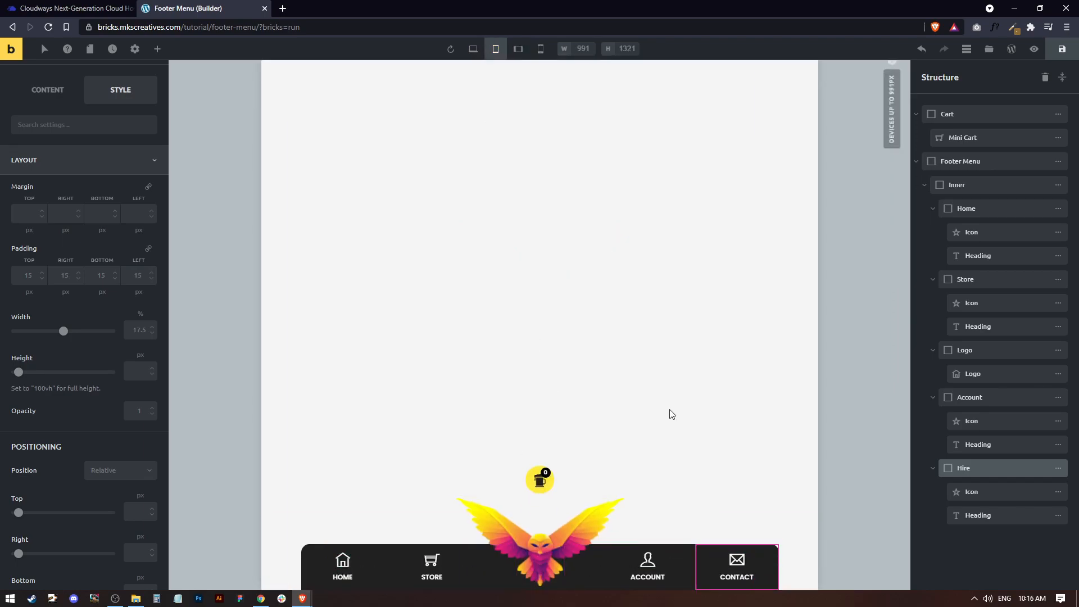
click(474, 50)
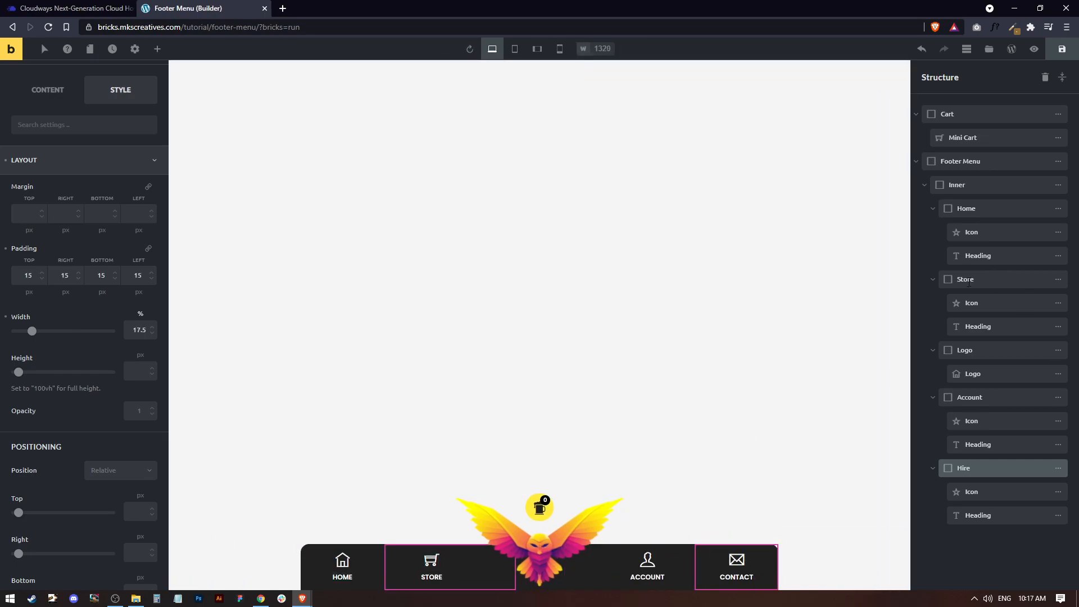
click(986, 208)
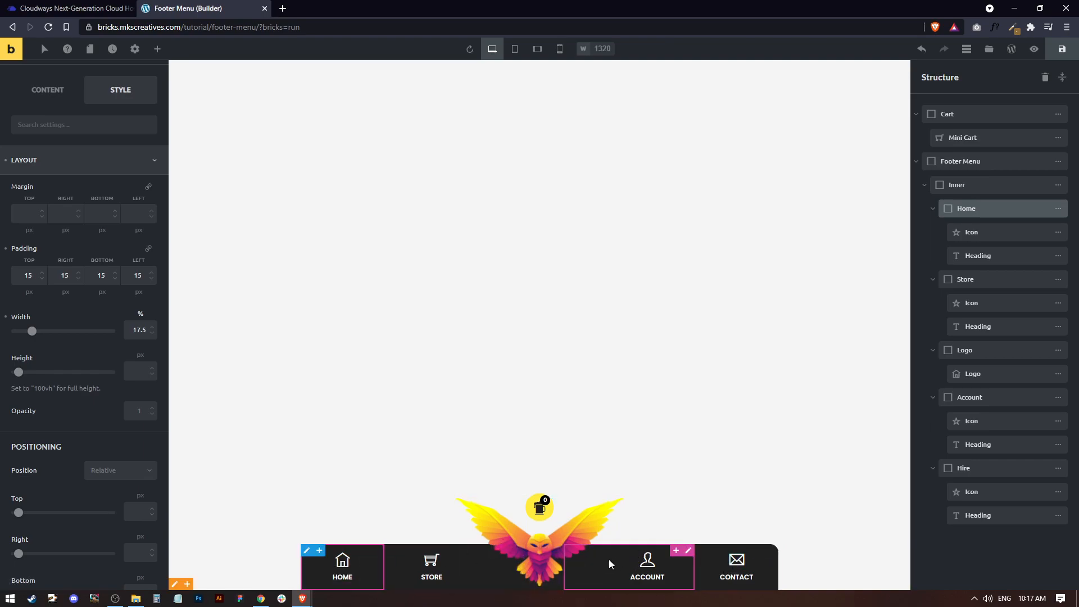
key(ctrl+s)
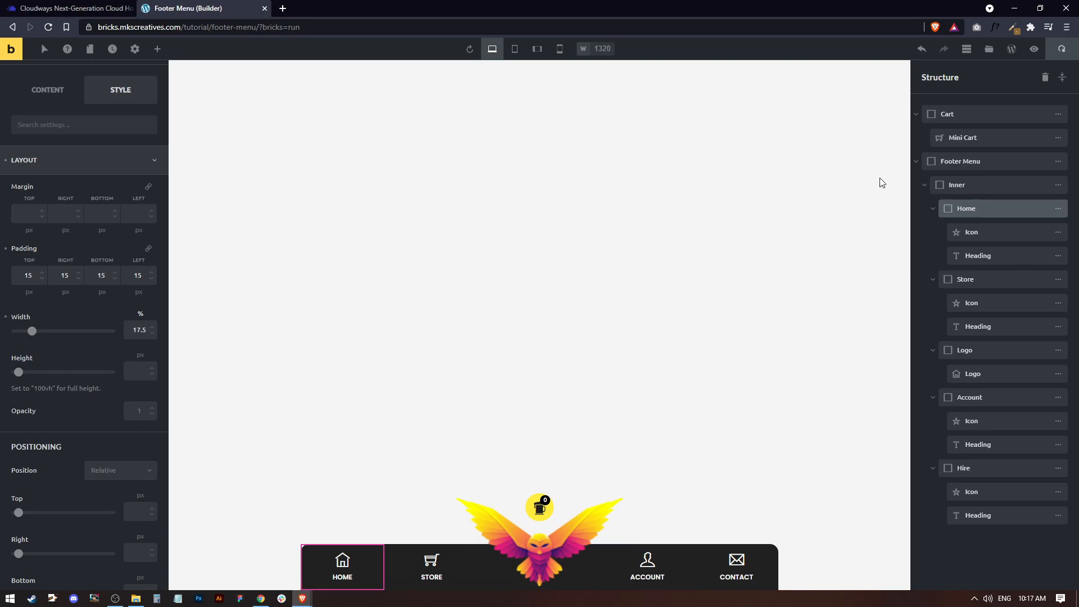
Step: Collapse the Cart and Footer Menu containers in the structure and add a new container above Cart
click(915, 114)
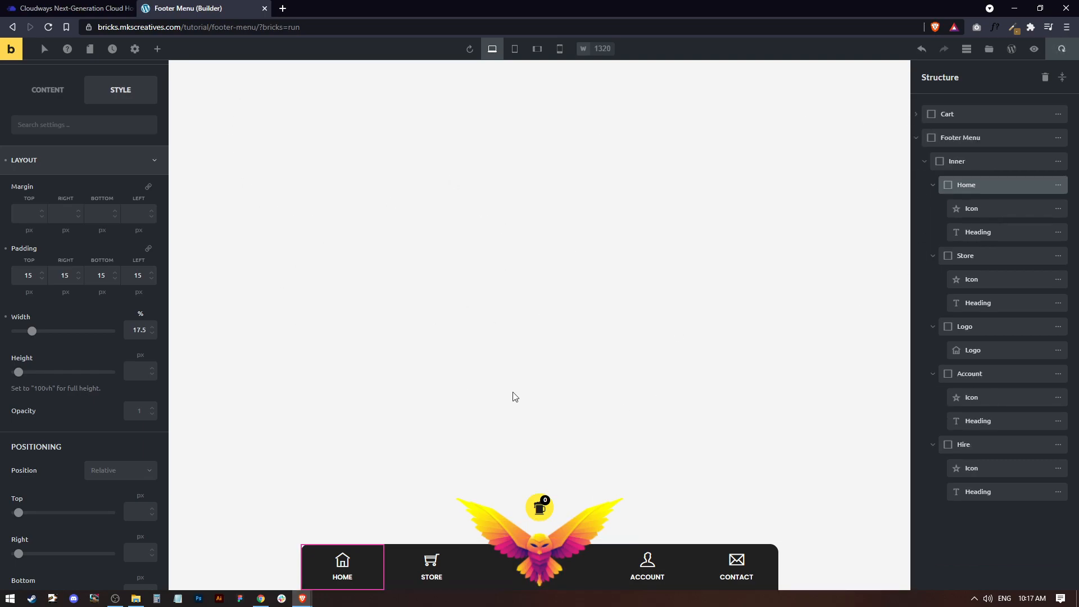
click(916, 138)
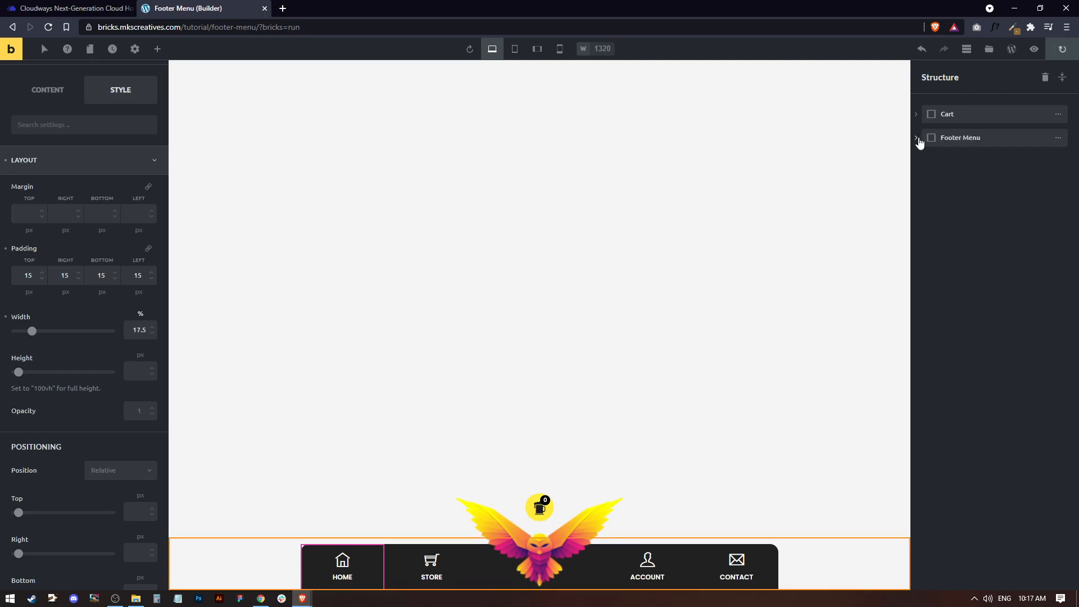
click(976, 114)
drag(997, 224, 972, 216)
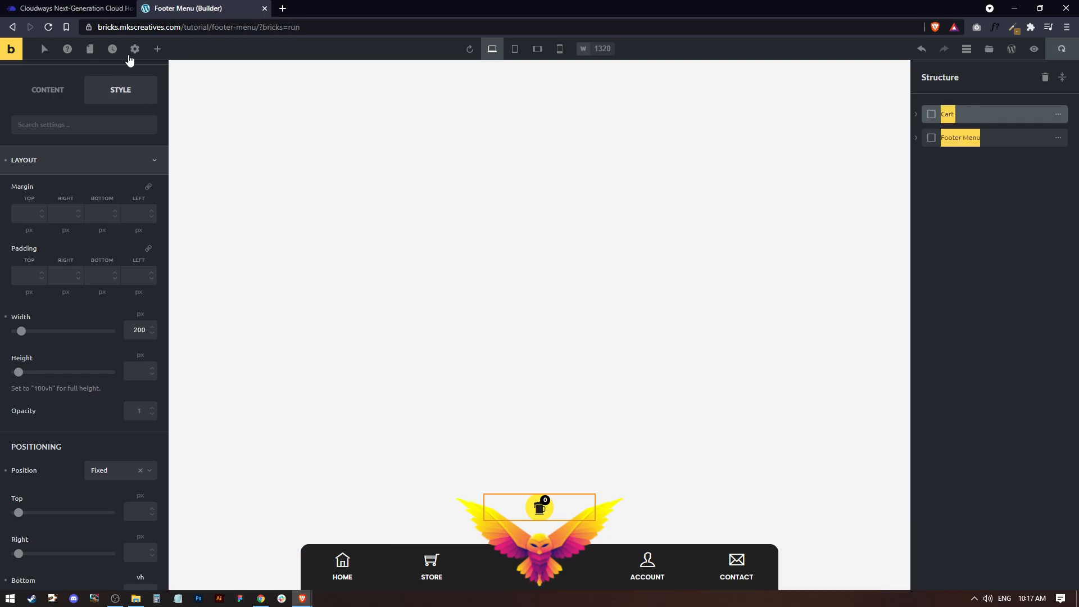
click(158, 48)
drag(52, 139, 932, 117)
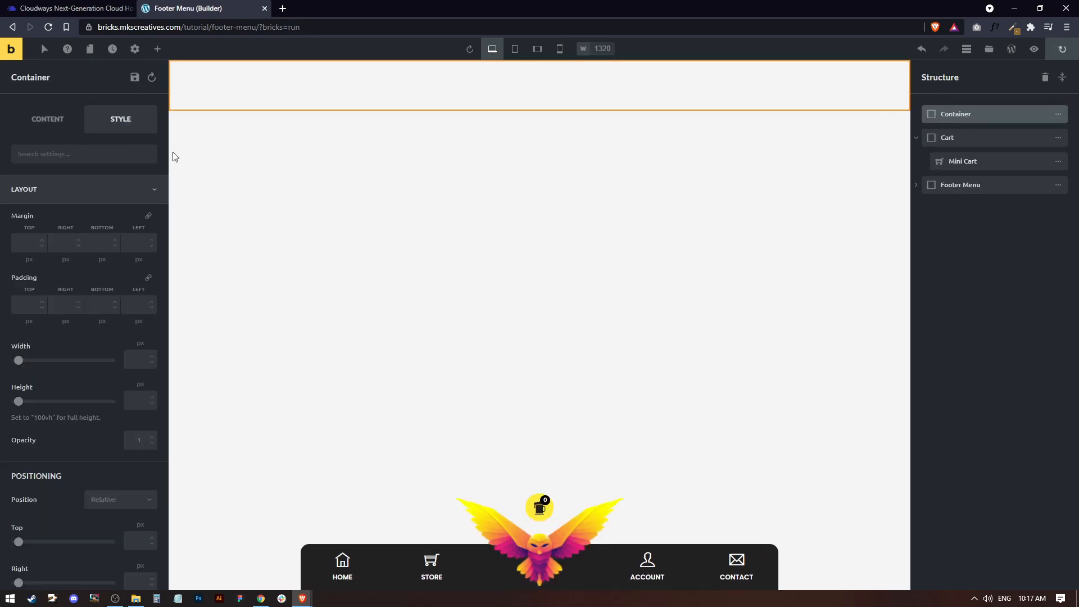
Step: Set the new container's height to 100 vh
click(140, 383)
click(142, 448)
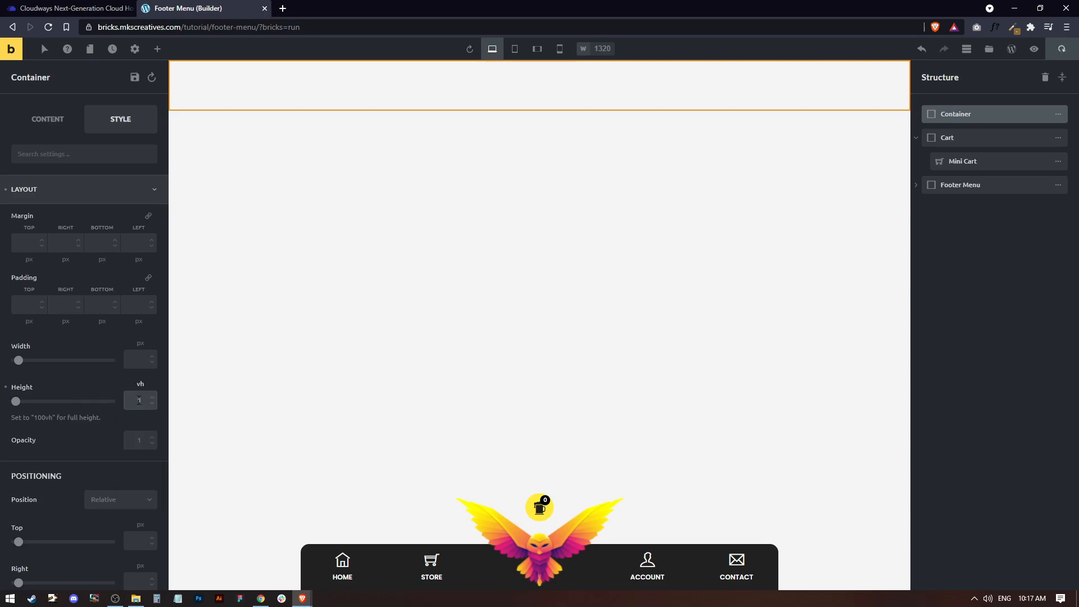
click(139, 400)
text(100)
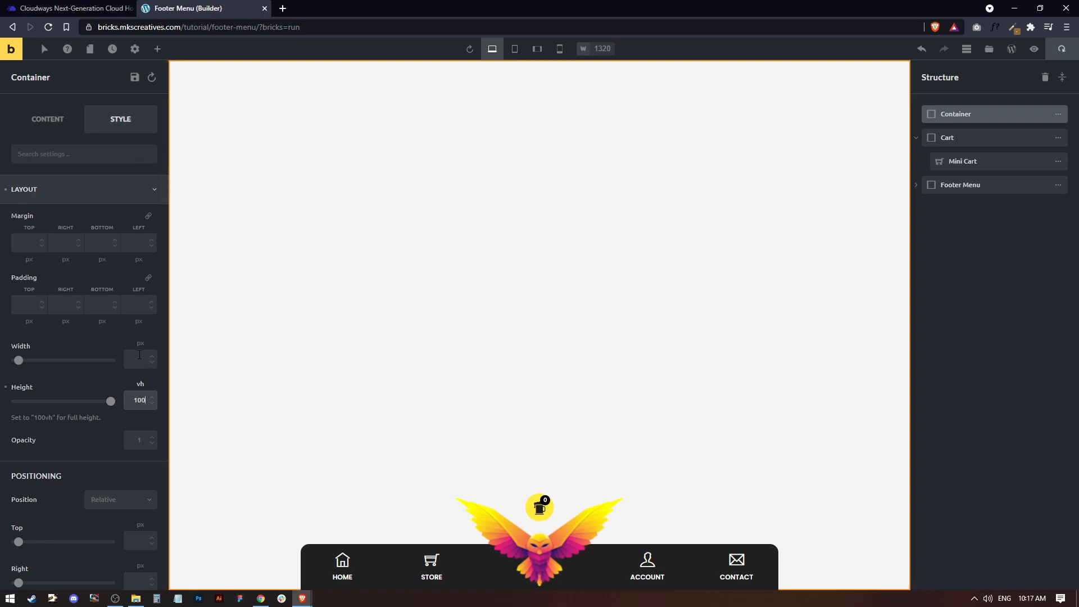
Step: Give the new full-height container a red background colour, #f44336
click(49, 120)
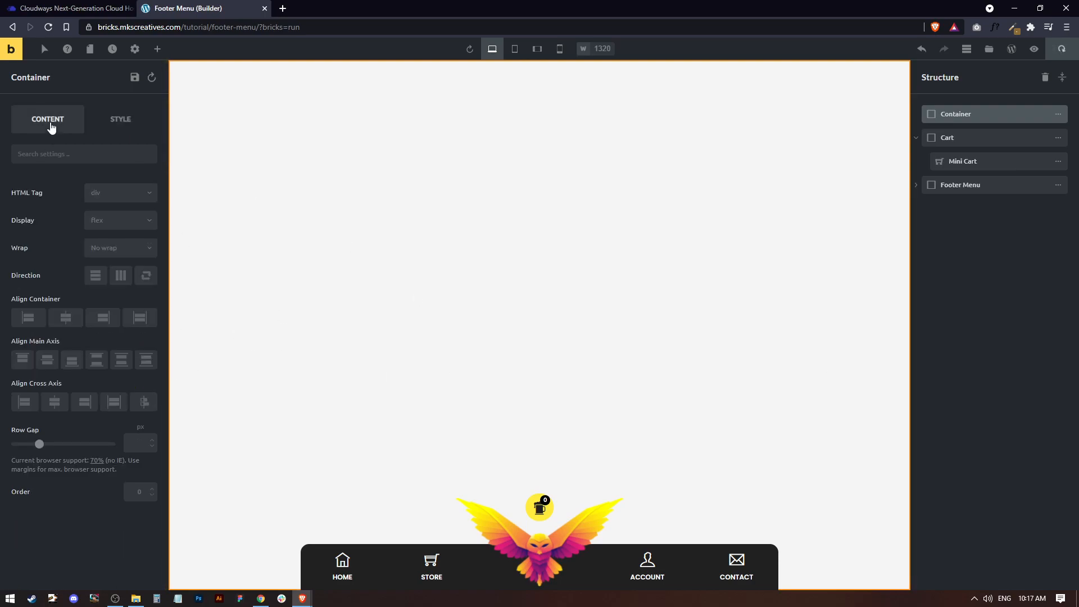
click(120, 120)
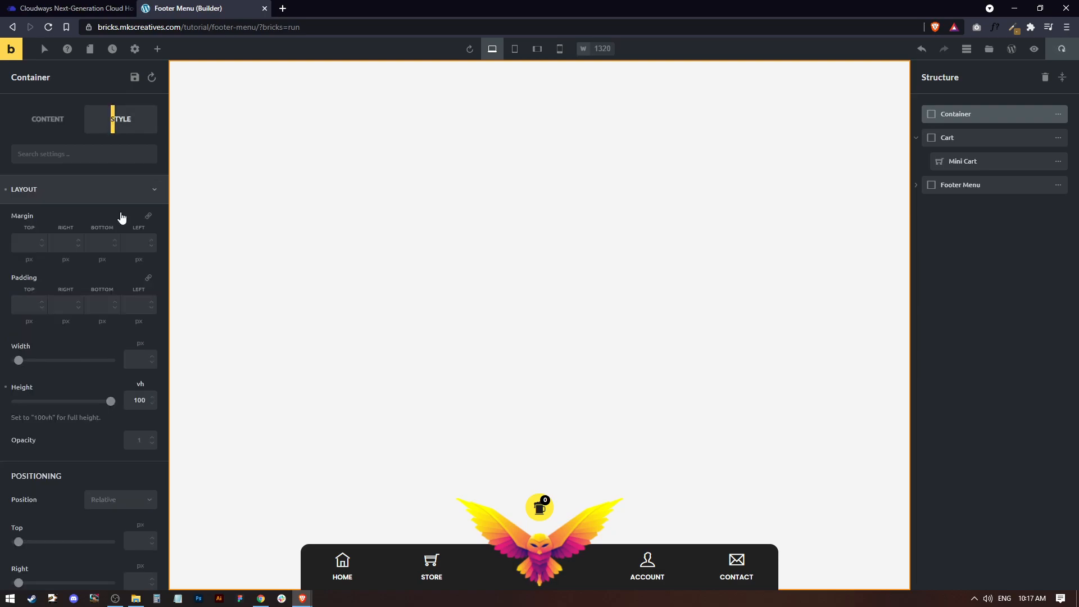
scroll(90, 456, down, 10)
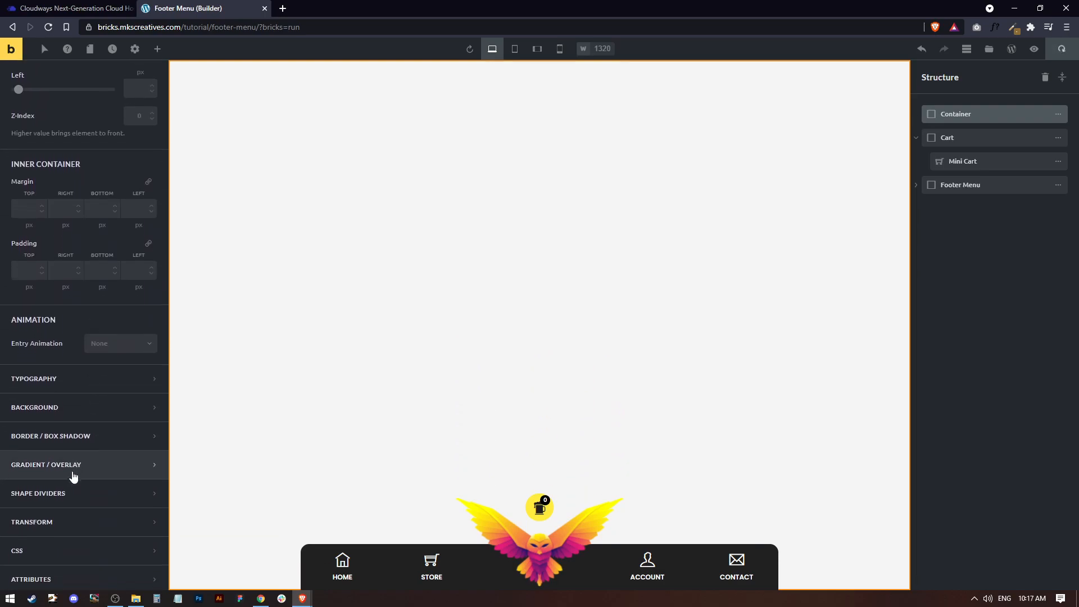
click(55, 405)
click(147, 213)
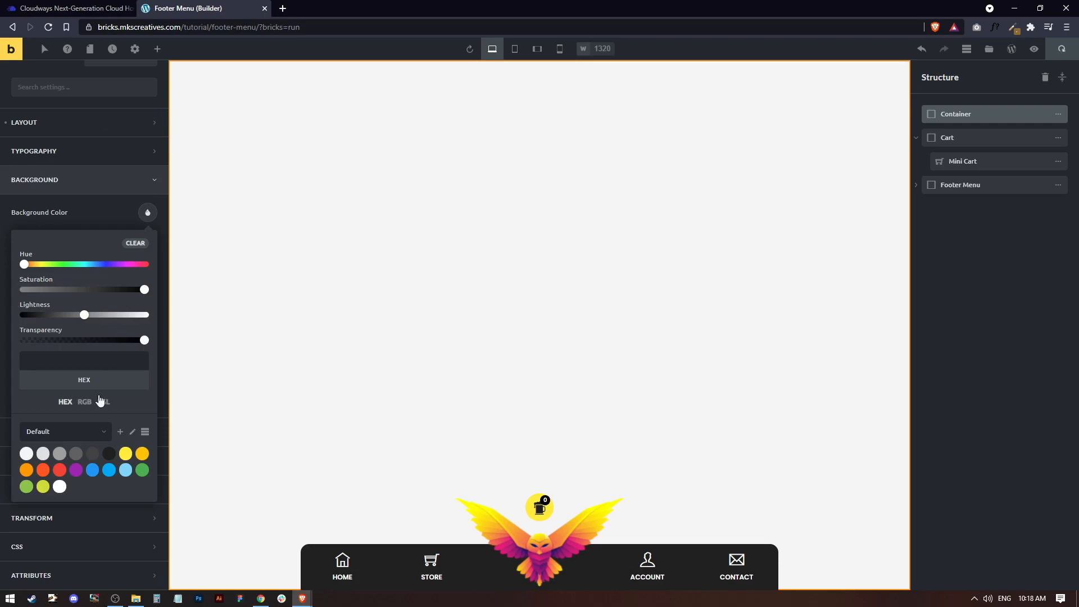
click(109, 472)
click(59, 472)
click(74, 474)
click(59, 469)
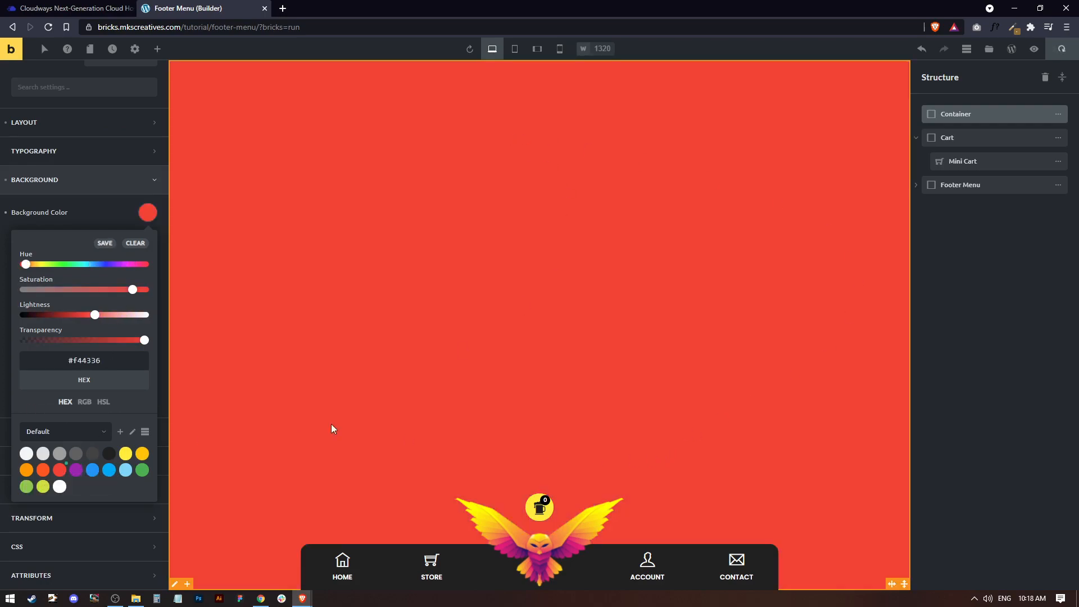
Step: Change the full-height container's background colour to black, #000000
click(109, 453)
click(93, 454)
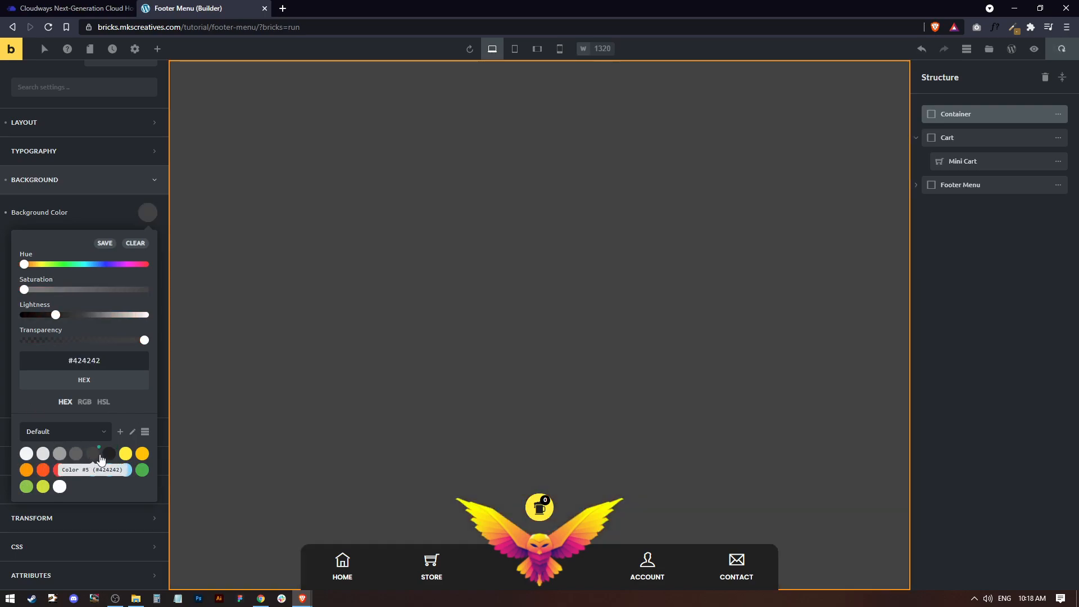
drag(55, 315, 11, 322)
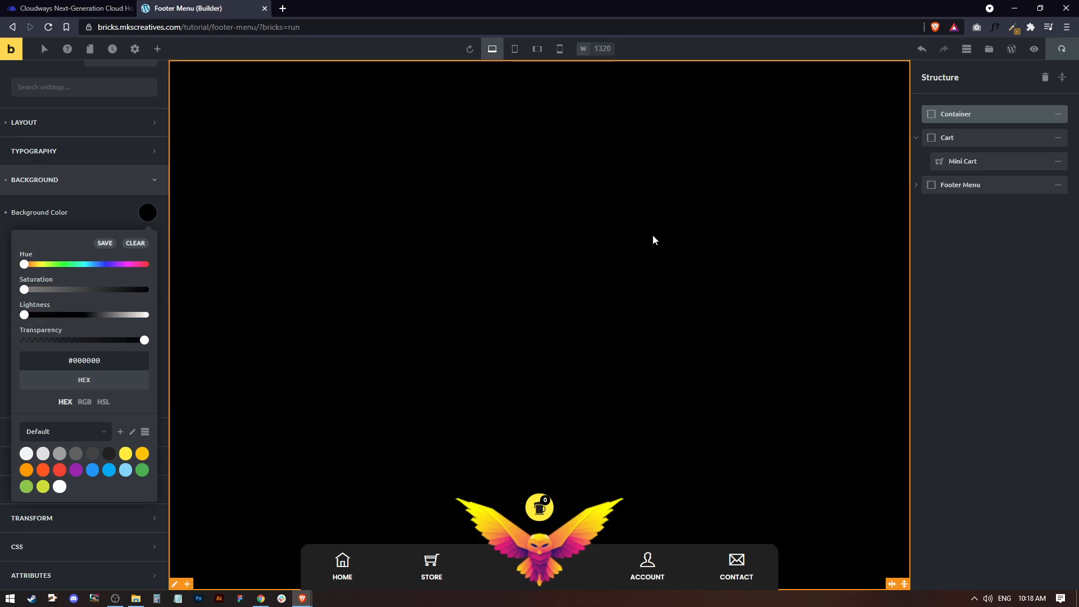
Step: Give the full-height container a bottom padding of 180 px
click(977, 114)
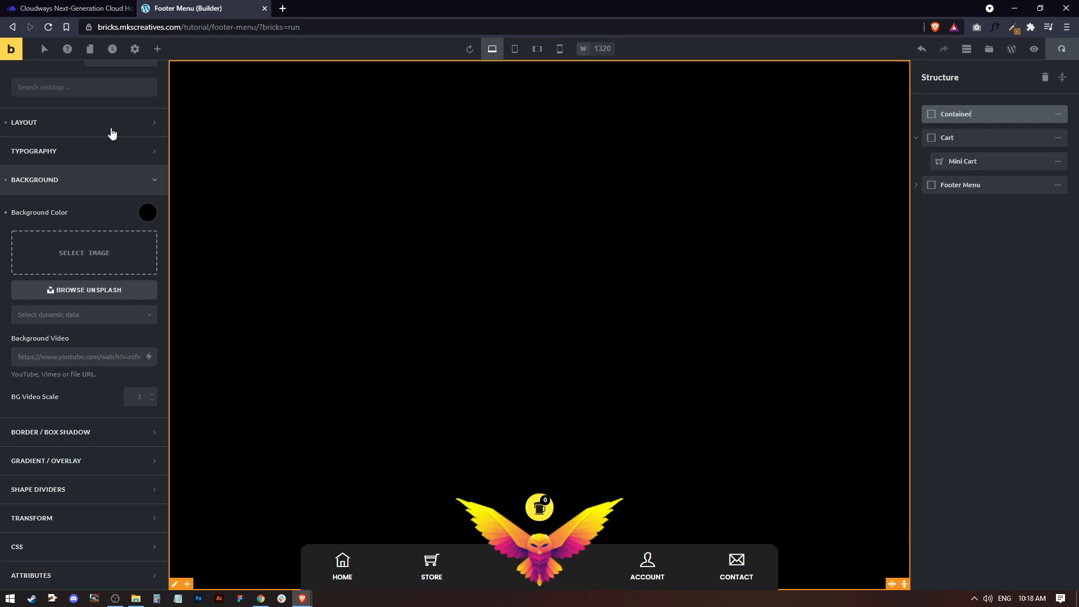
click(105, 129)
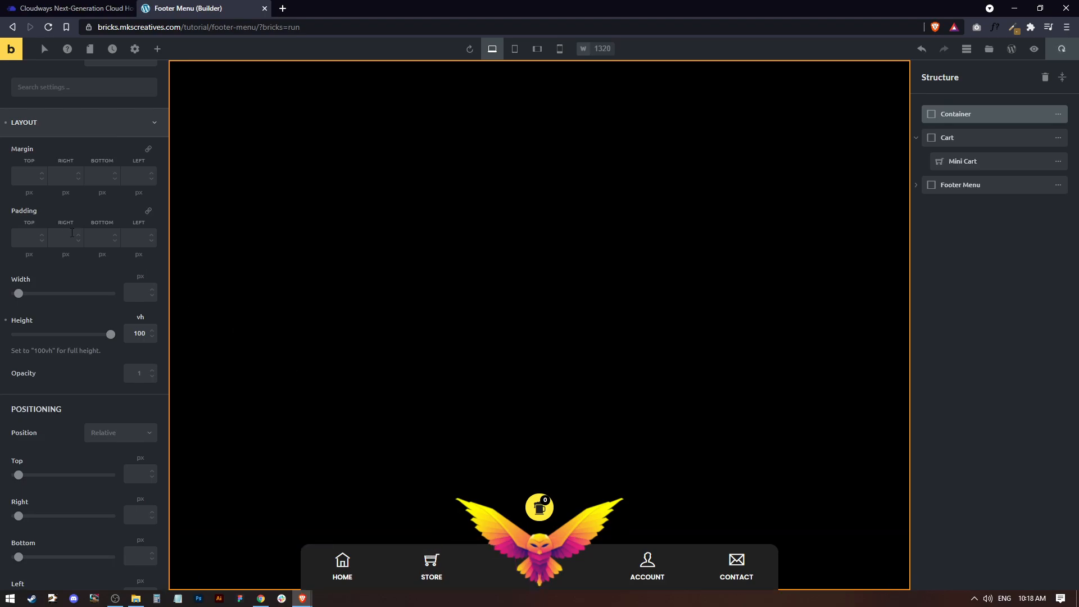
click(101, 240)
text(100)
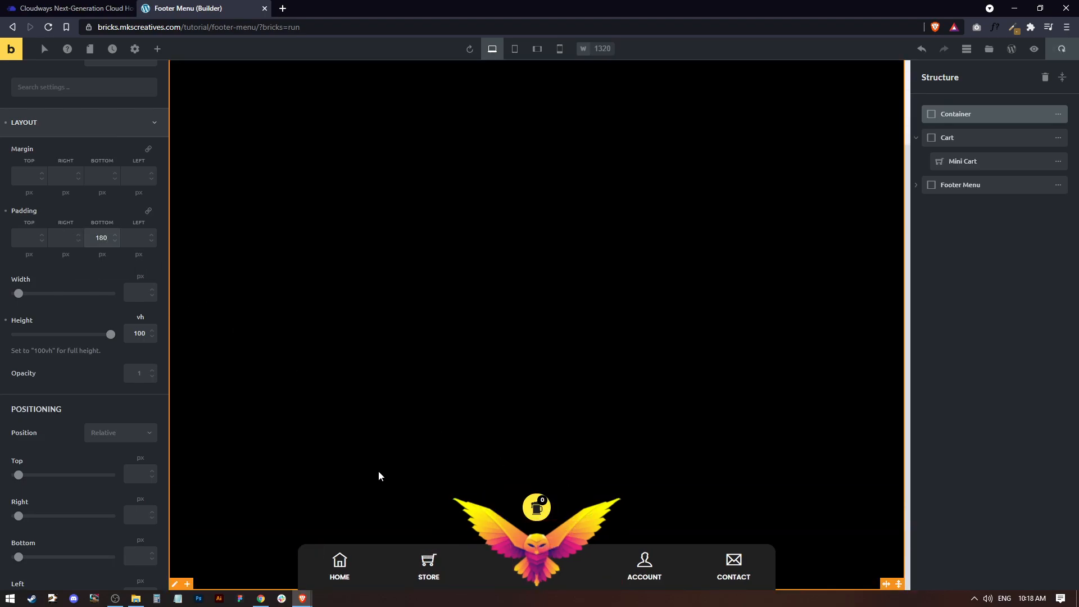
Step: Add an Image element inside the full-height container and insert mkscreatives-pheonix.png from the media library
click(158, 49)
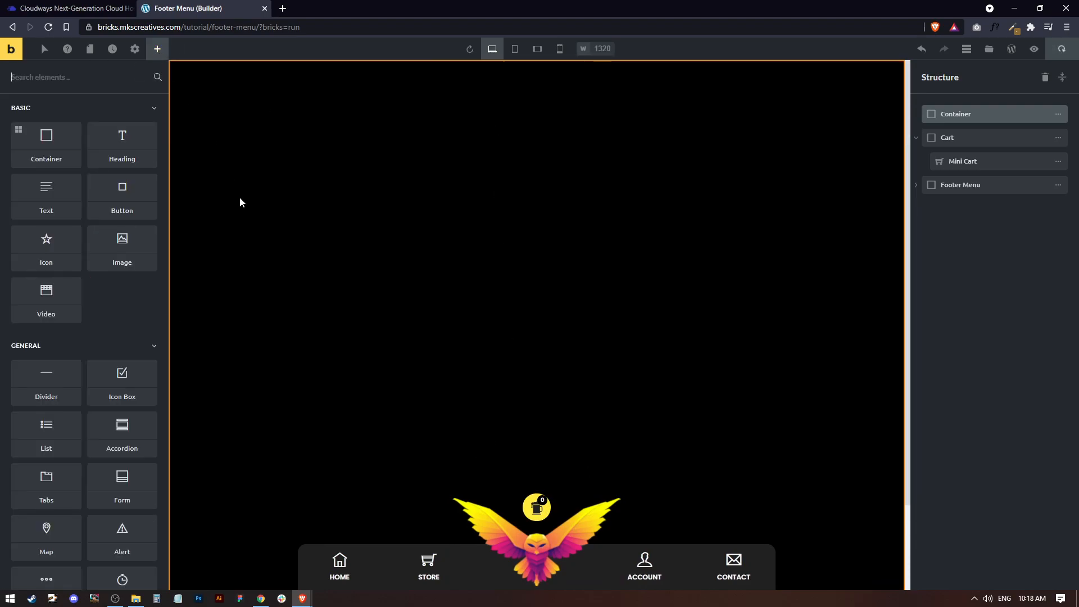
click(123, 250)
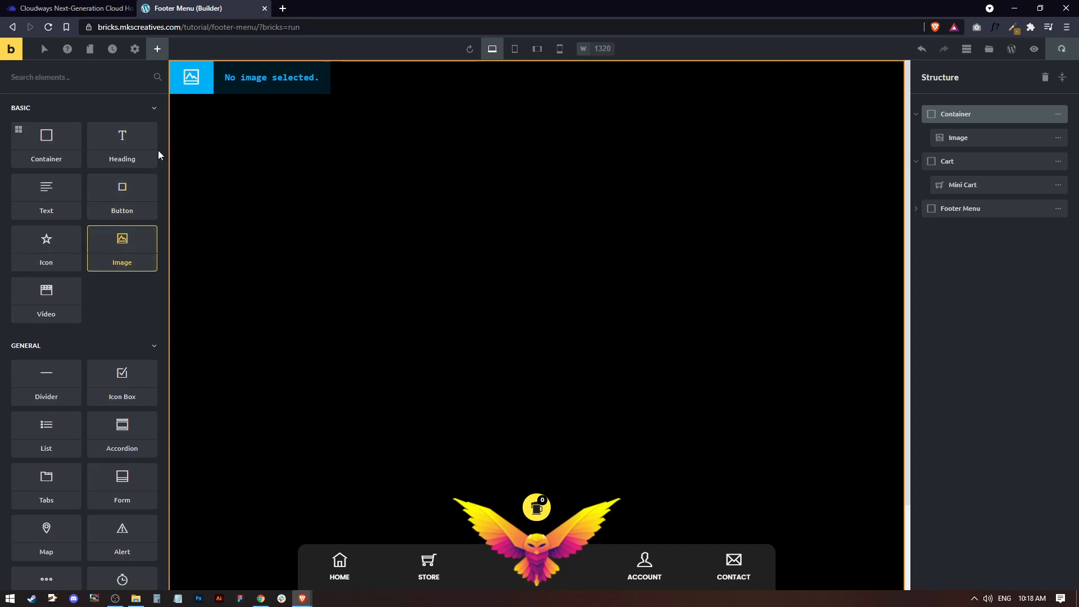
click(264, 77)
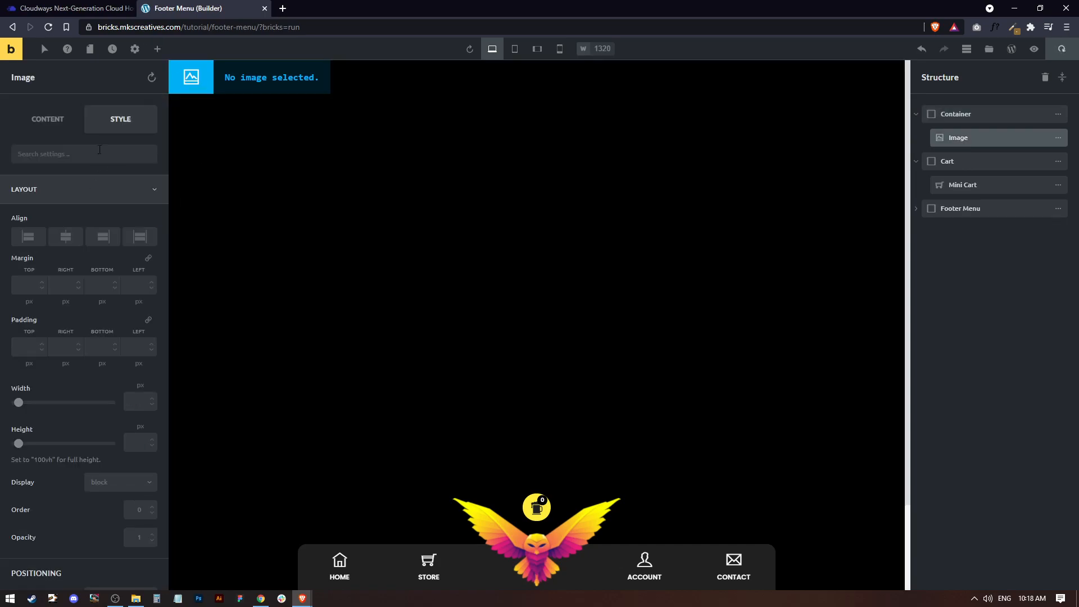
click(46, 114)
click(52, 202)
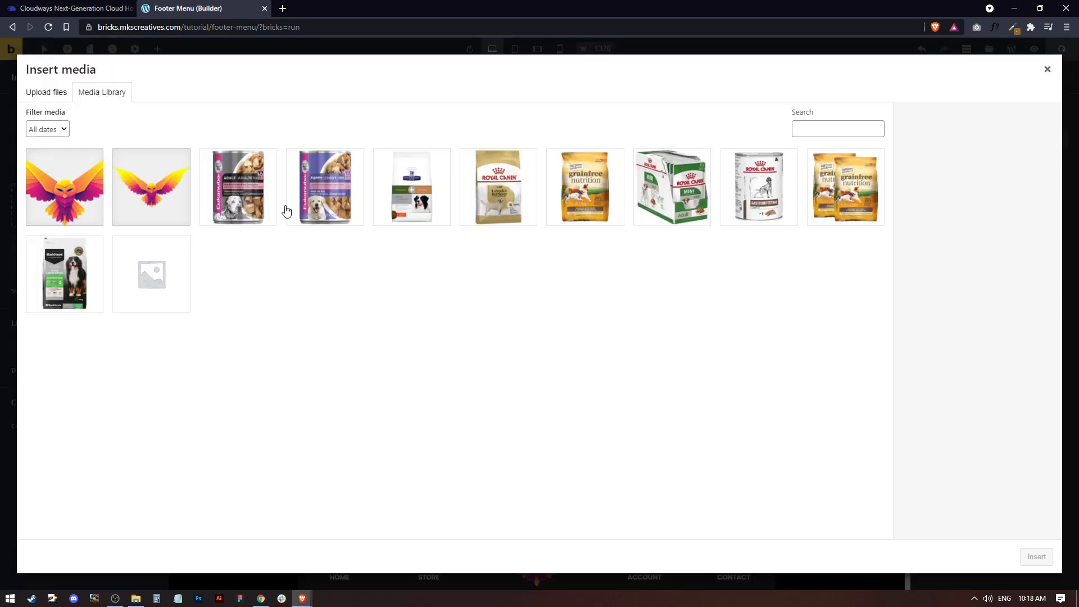
click(69, 191)
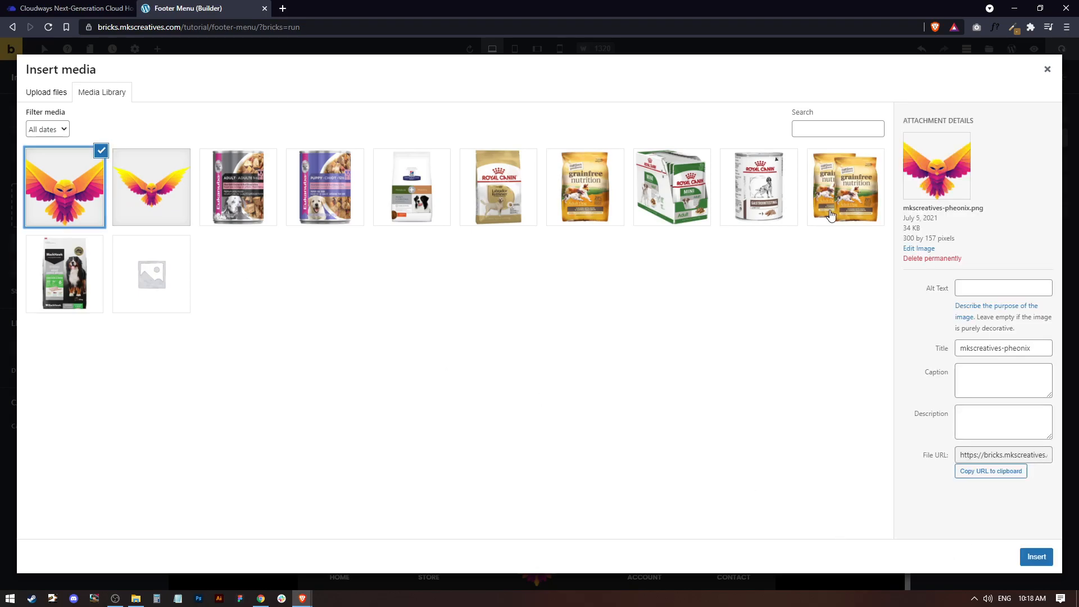
click(1050, 559)
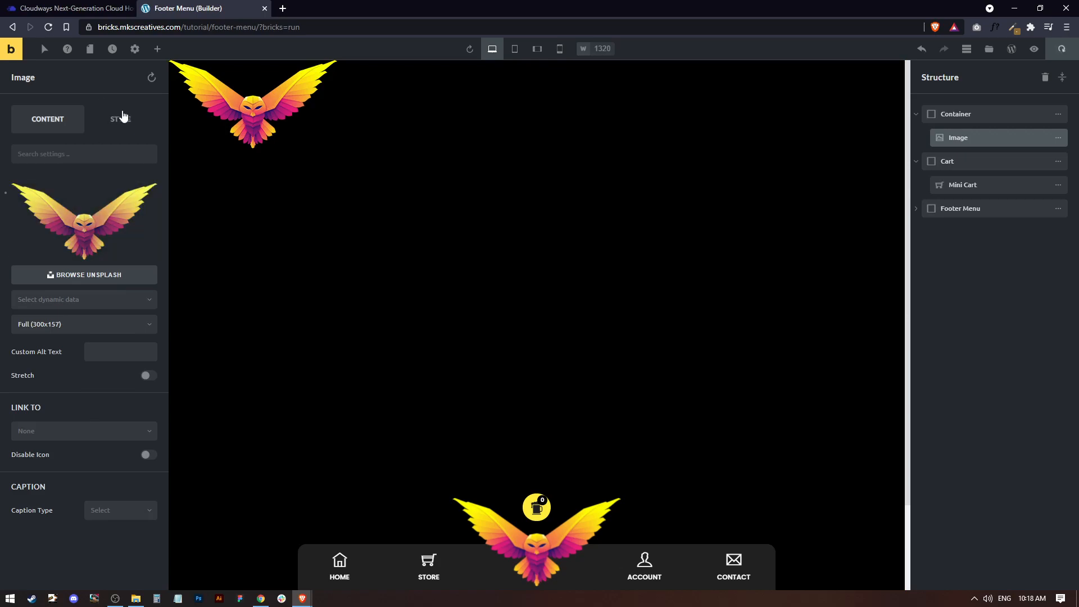
Step: Enlarge the phoenix image in the container to a width of 1259 px
click(68, 334)
click(68, 338)
click(119, 120)
drag(19, 402, 91, 403)
right_click(107, 414)
click(103, 402)
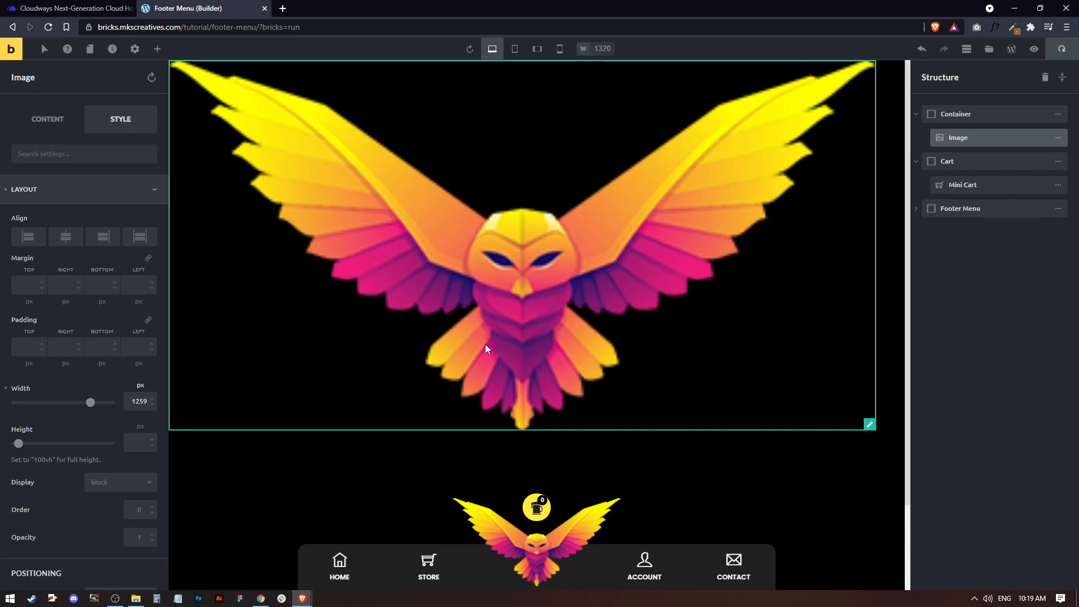
Step: Clone the enlarged phoenix image within the container, save the page and reload the builder
right_click(523, 344)
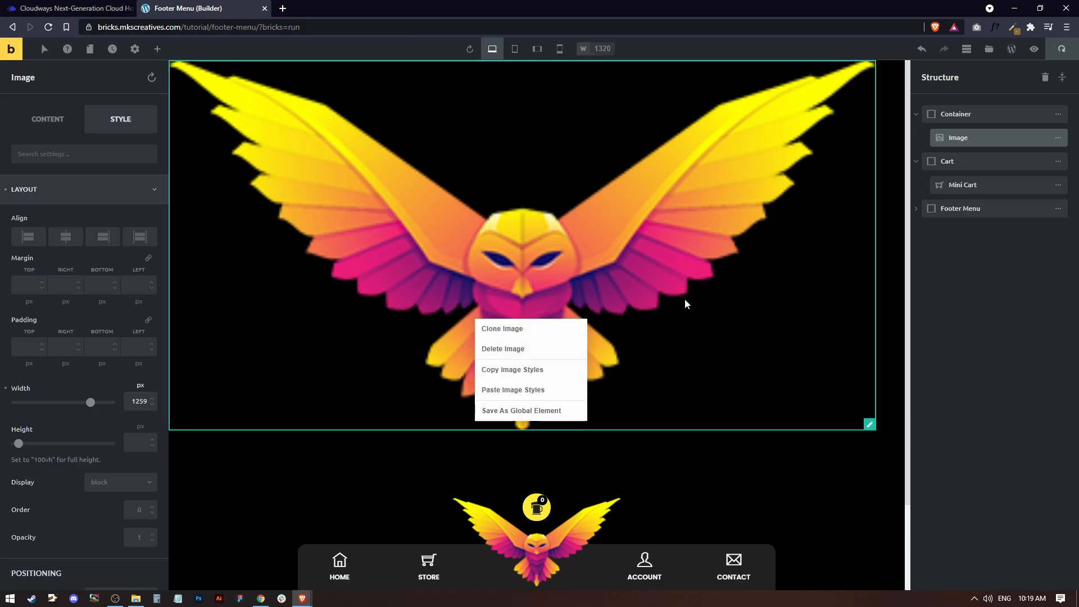
click(598, 308)
right_click(528, 355)
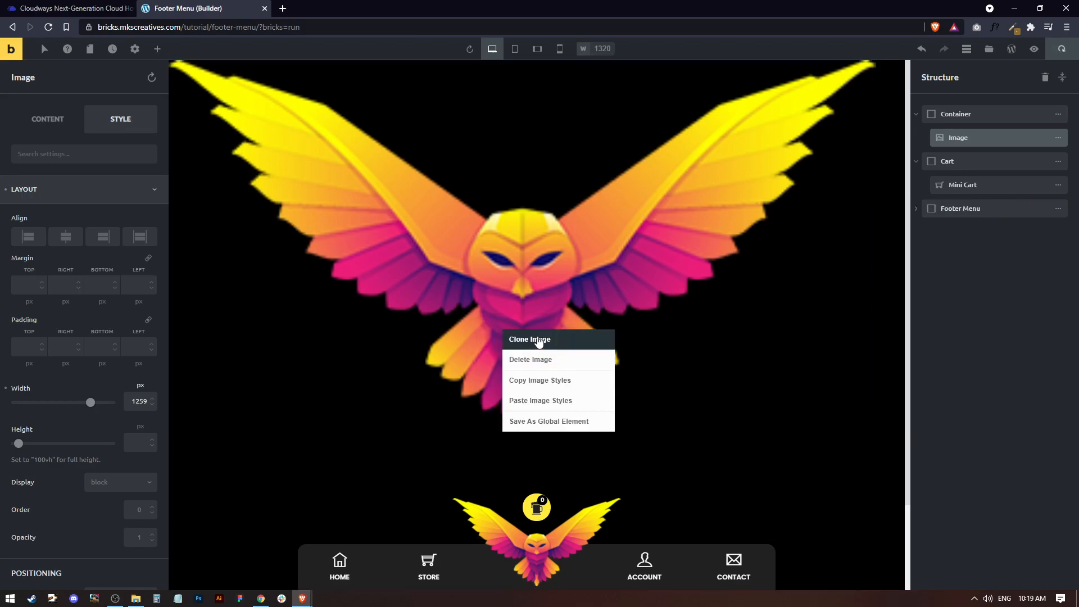
click(539, 340)
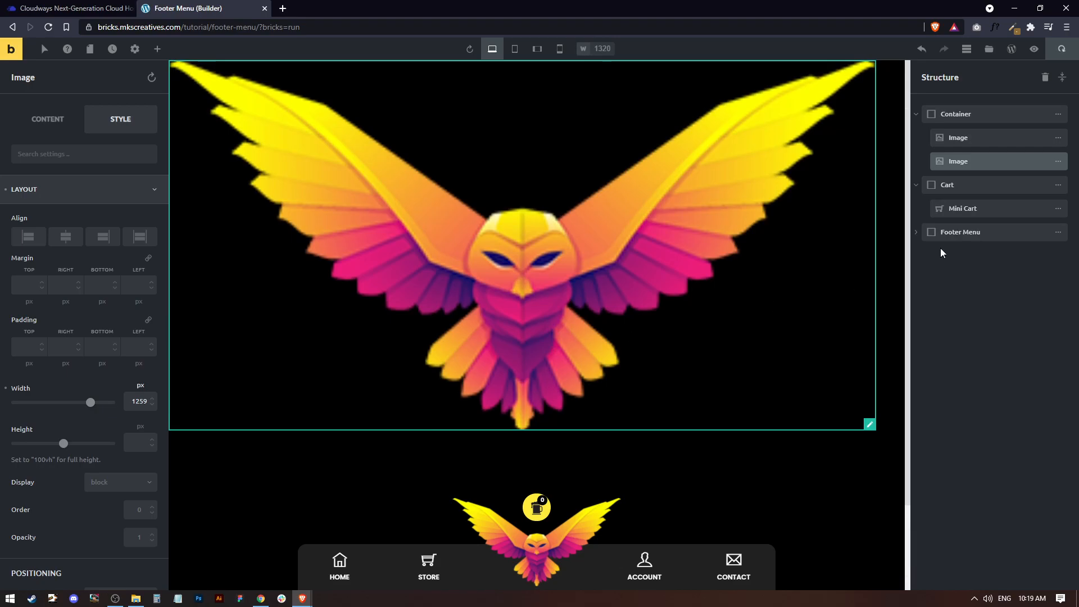
click(1061, 51)
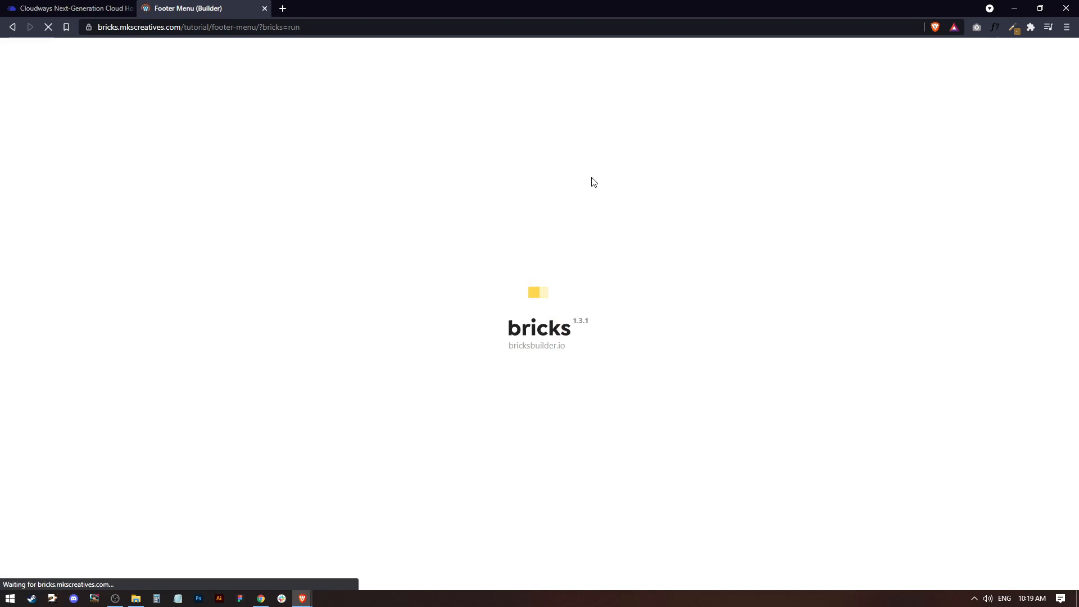
Step: Increase the full-height container's bottom padding, trying 220 px before settling on 250 px, and dismiss the autosave notice
scroll(493, 281, down, 5)
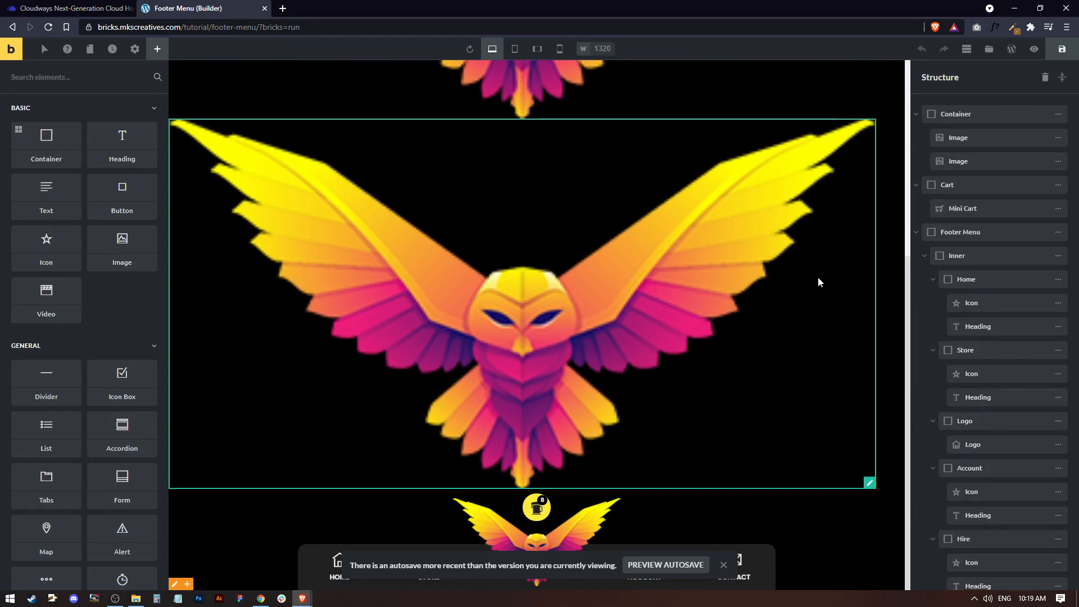
scroll(446, 277, down, 2)
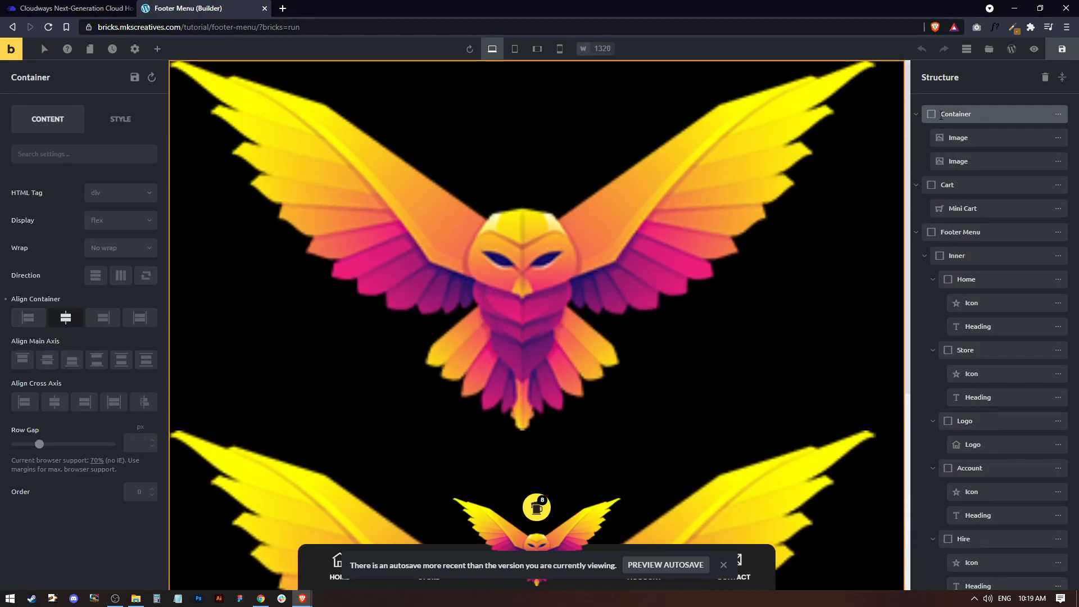
scroll(458, 357, up, 1)
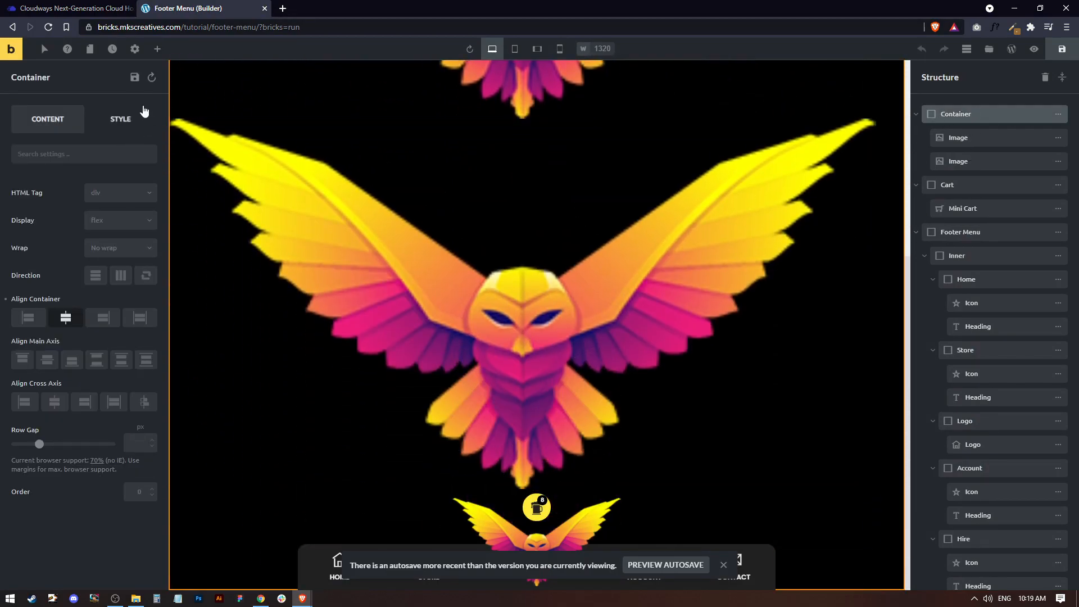
click(120, 116)
click(69, 189)
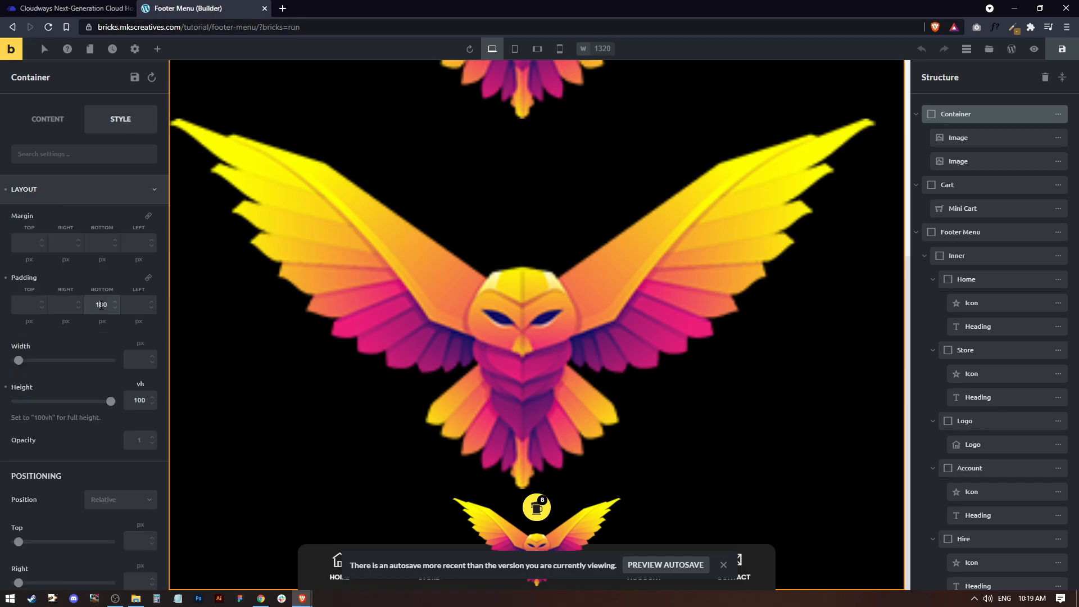
text(220)
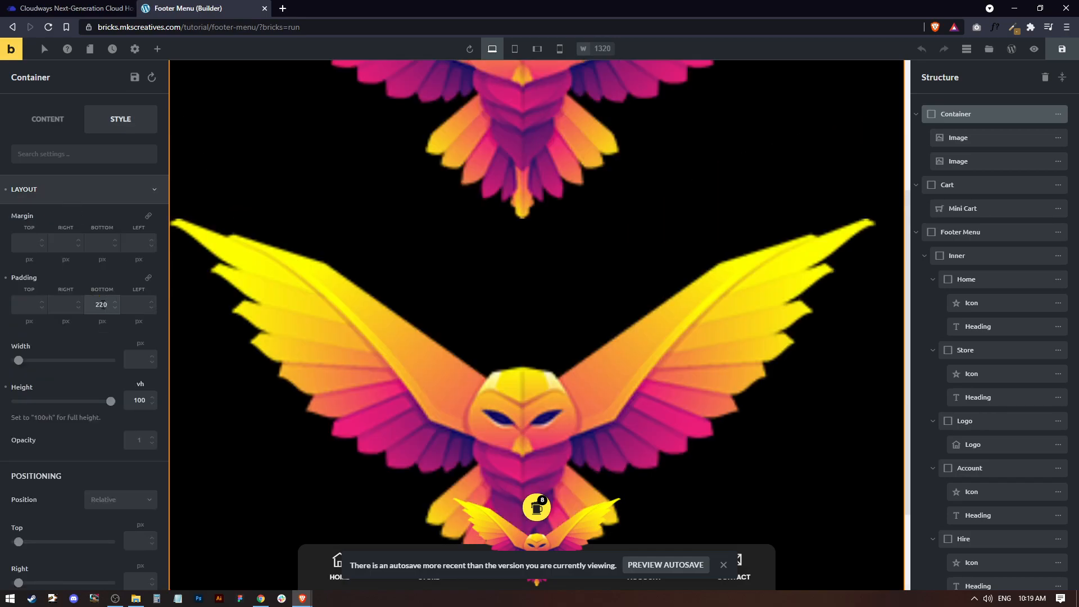
scroll(491, 270, down, 2)
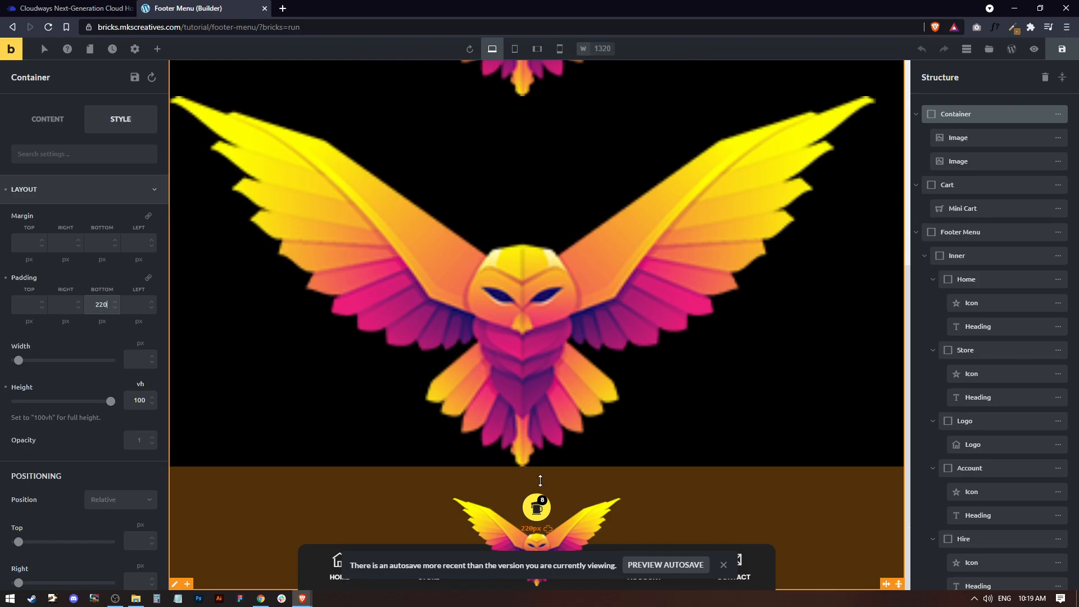
double_click(105, 304)
text(250)
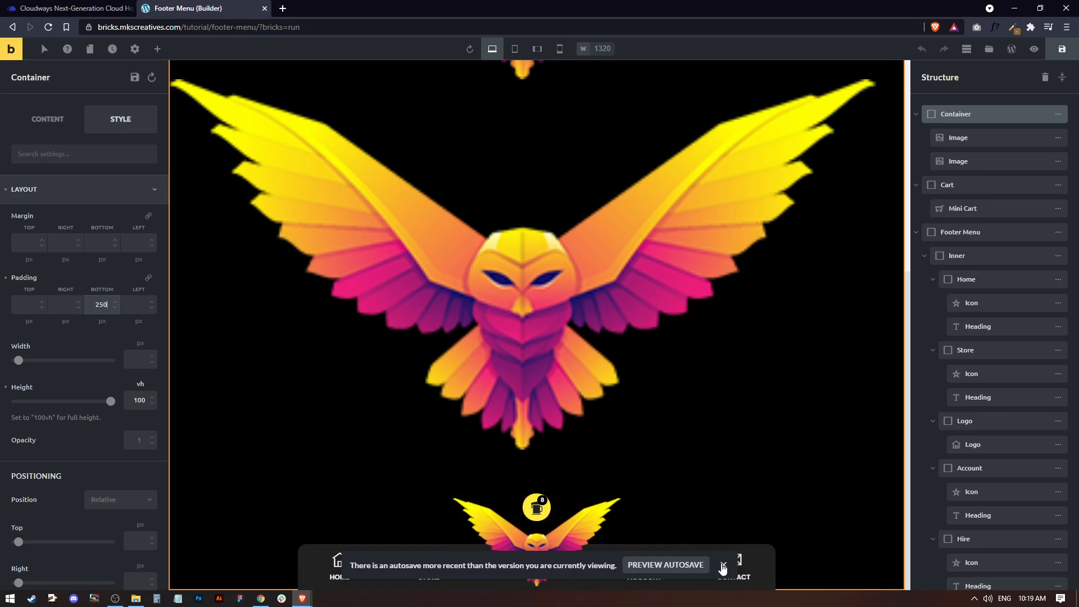
click(724, 564)
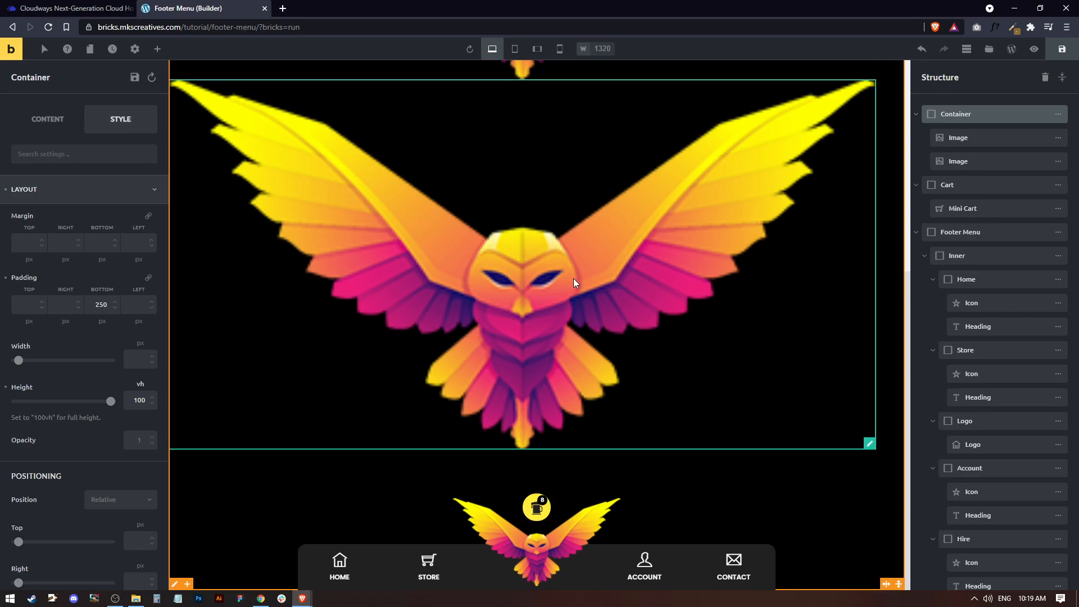
Step: Delete both phoenix images from the full-height container, leaving the container empty
click(1056, 137)
click(965, 145)
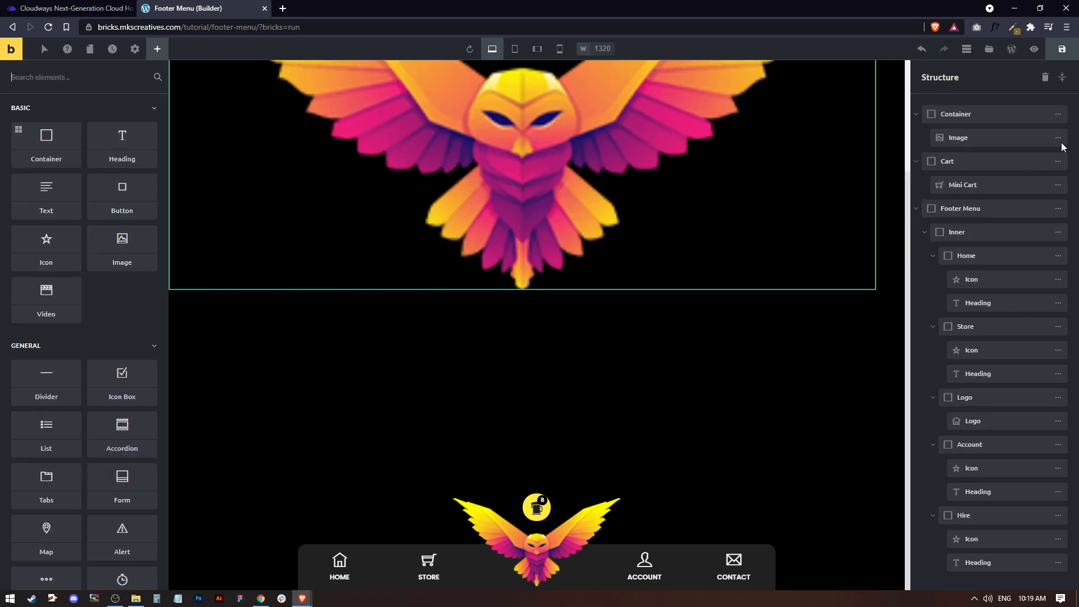
click(953, 137)
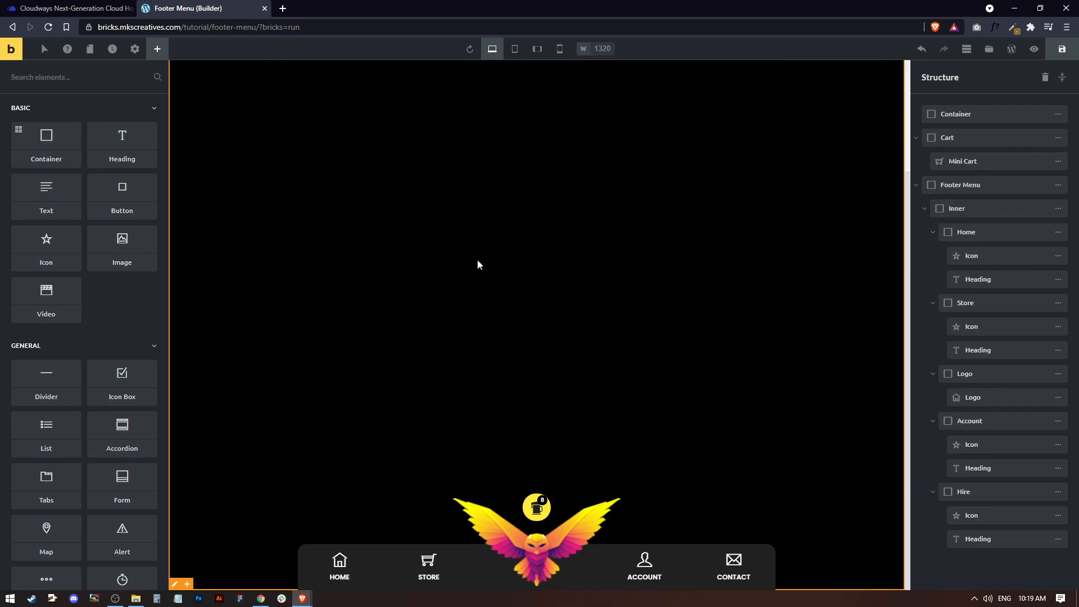
Step: Switch to The Shop site in Chrome and check the footer's clearance on the showcase page and the cras tincidunt product page
key(alt+Tab)
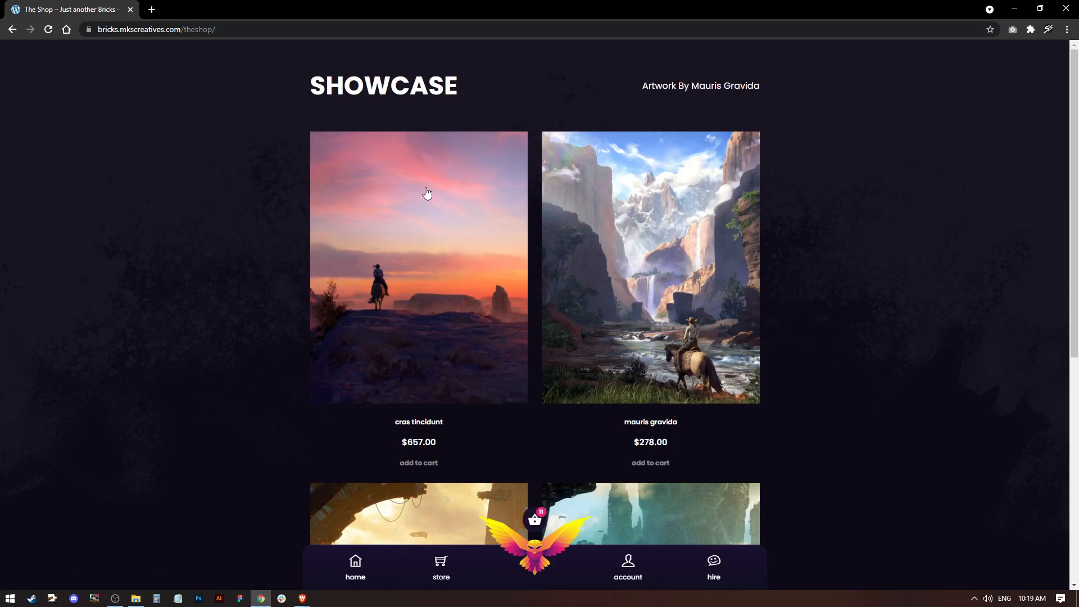
scroll(395, 205, down, 7)
scroll(555, 373, up, 7)
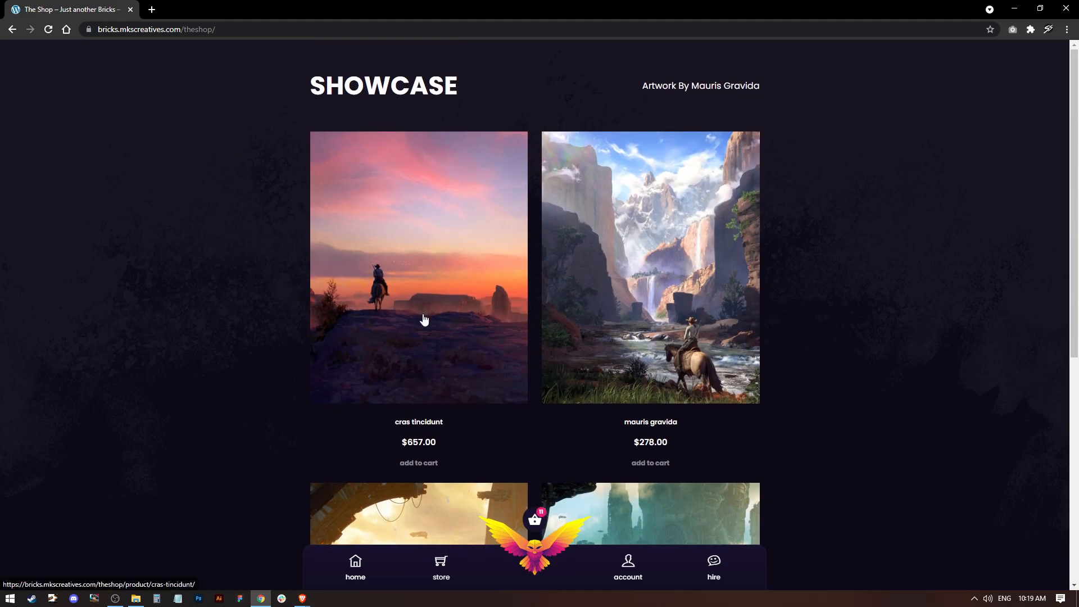
click(424, 319)
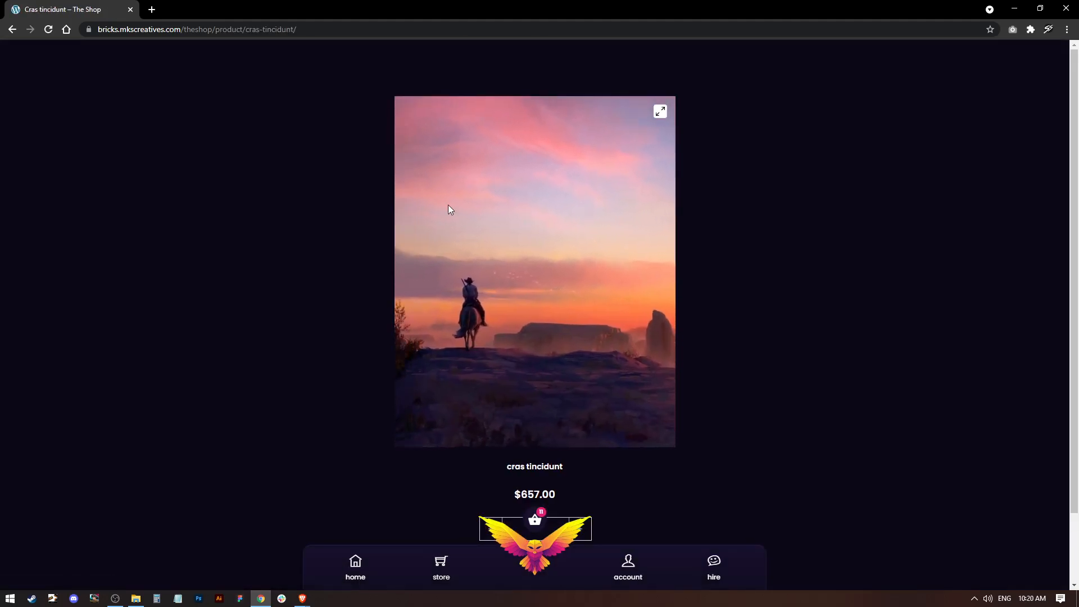
scroll(745, 274, down, 2)
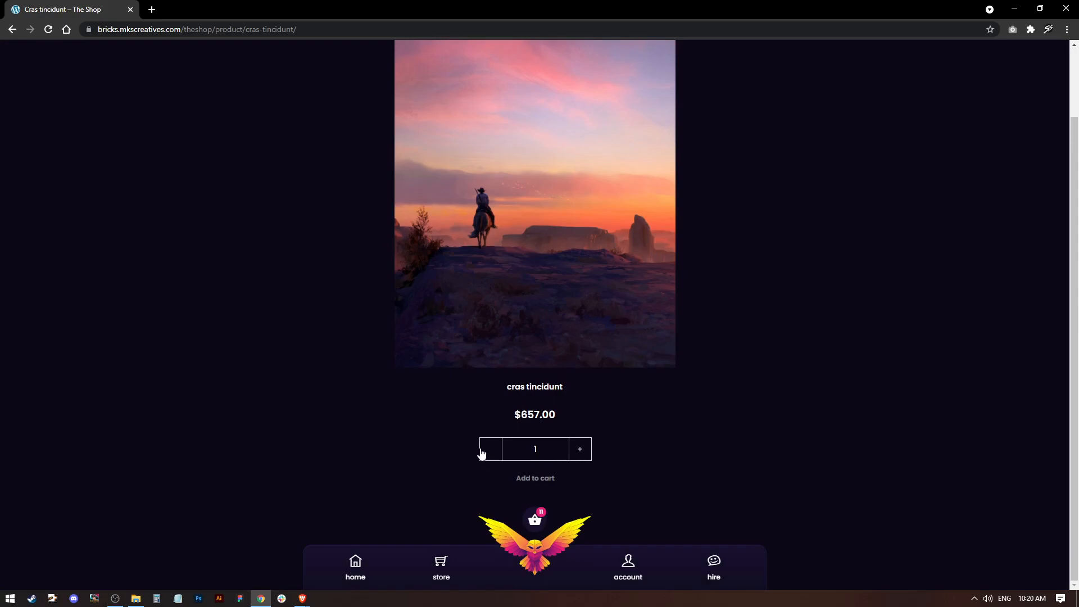
scroll(551, 456, up, 2)
scroll(551, 456, down, 2)
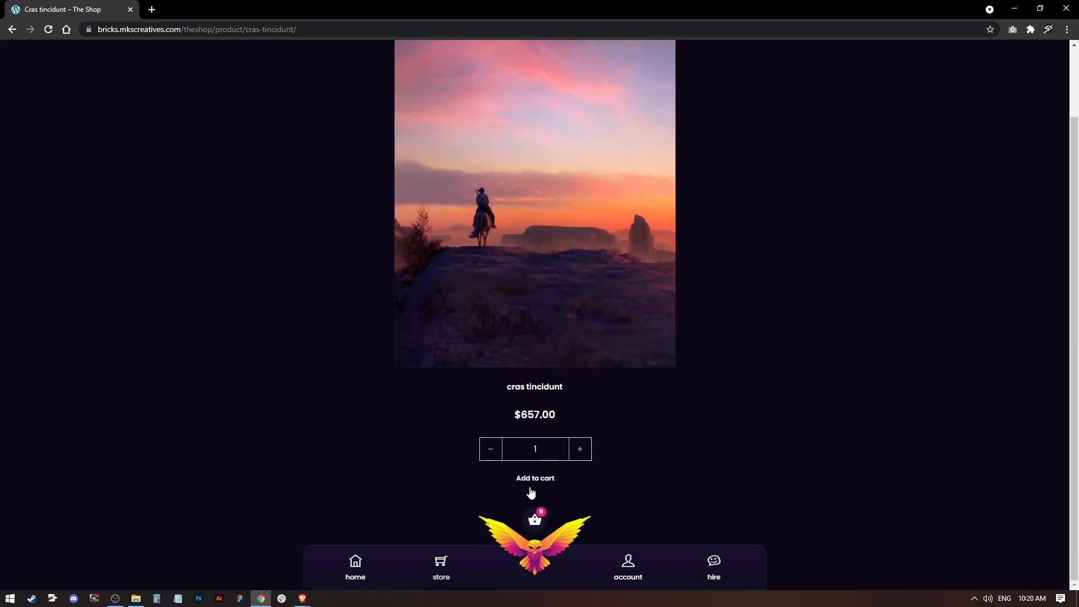
Step: Open the shop's hire and store pages from the footer menu and check how the footer sits over their content
click(721, 575)
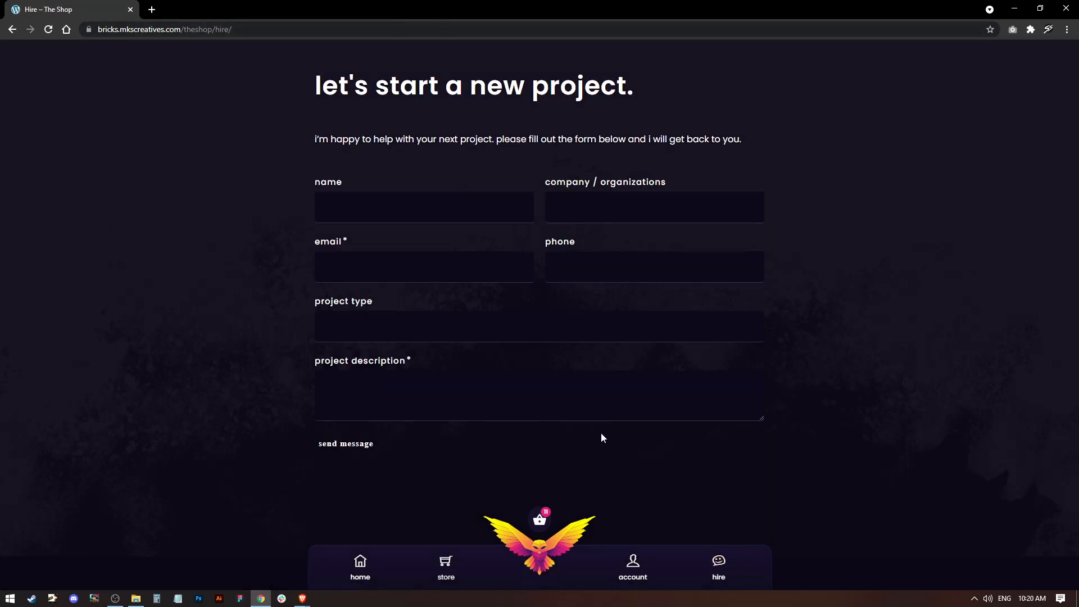
click(448, 568)
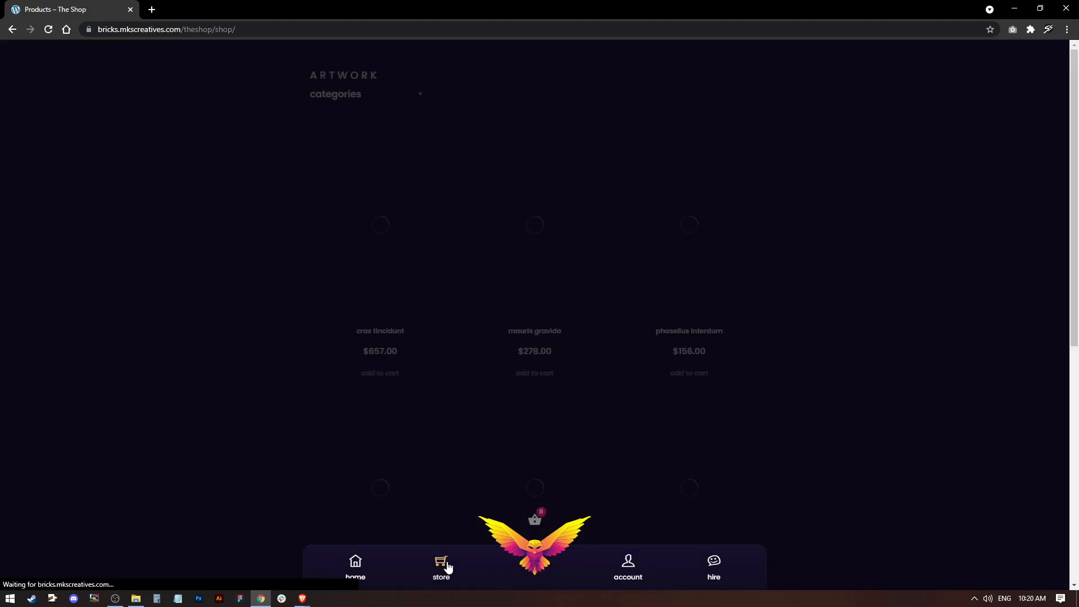
scroll(680, 196, down, 3)
scroll(670, 204, down, 4)
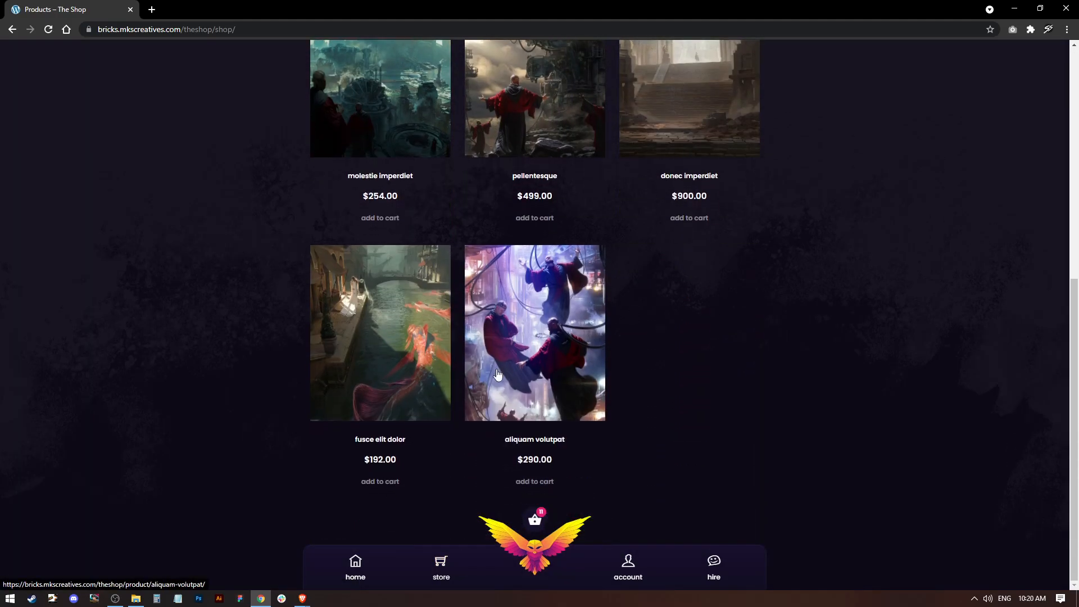
scroll(576, 364, up, 7)
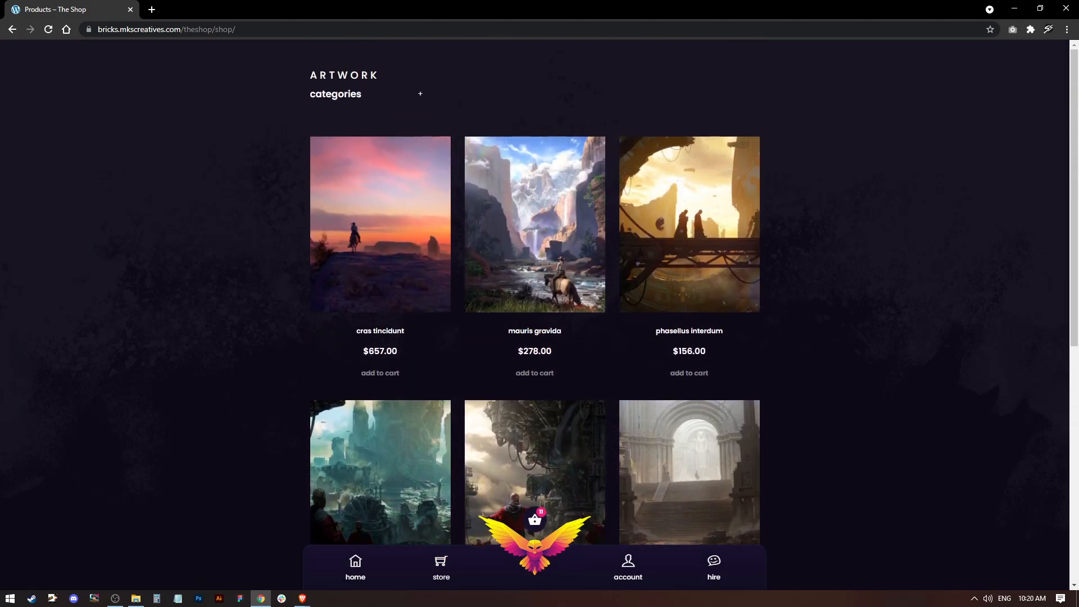